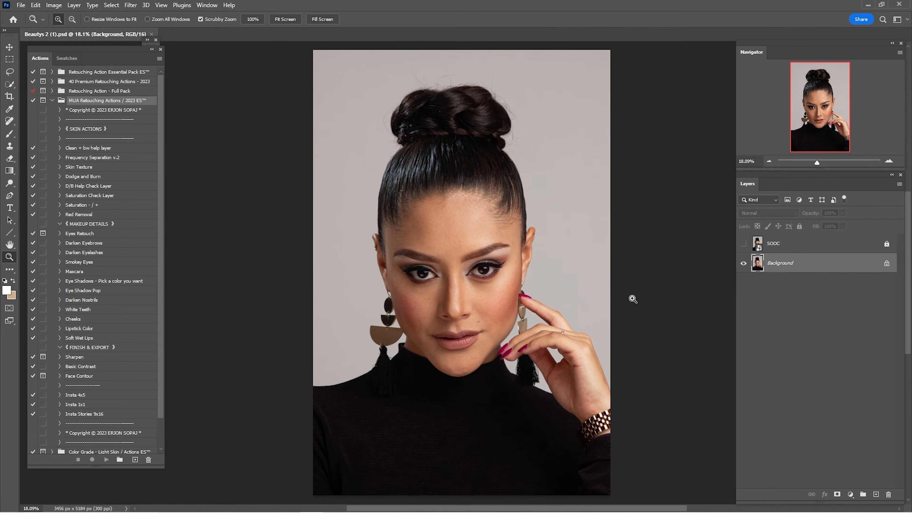
Run the Clean + bw help layer action from the MUA Retouching Actions set on the portrait.
{"action": "left_click_drag", "start_coordinate": [436, 309], "coordinate": [486, 292]}
{"action": "left_click_drag", "start_coordinate": [523, 188], "coordinate": [461, 464]}
{"action": "key", "text": "ctrl+0"}
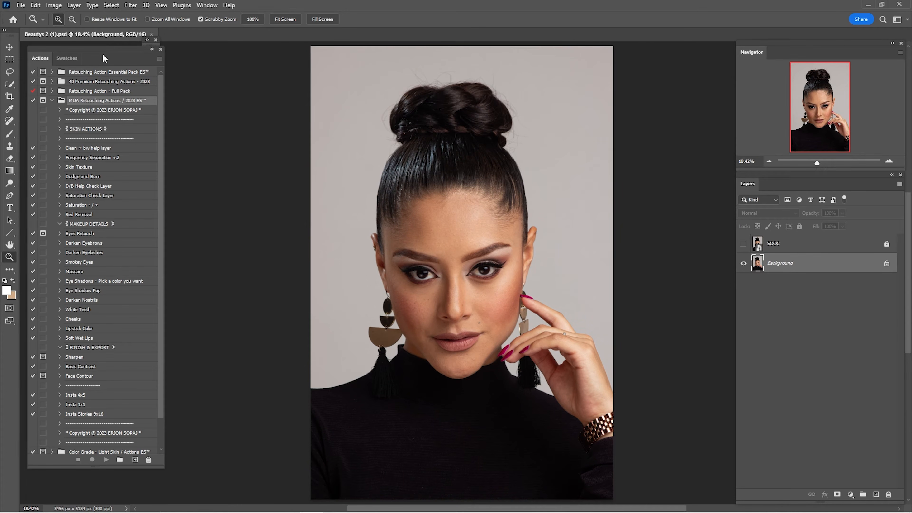
{"action": "left_click", "coordinate": [82, 148]}
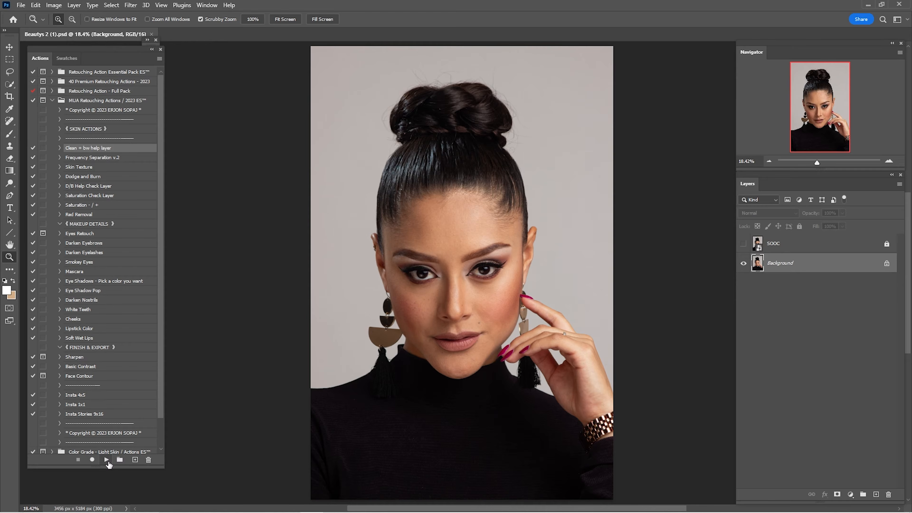
{"action": "left_click", "coordinate": [106, 459]}
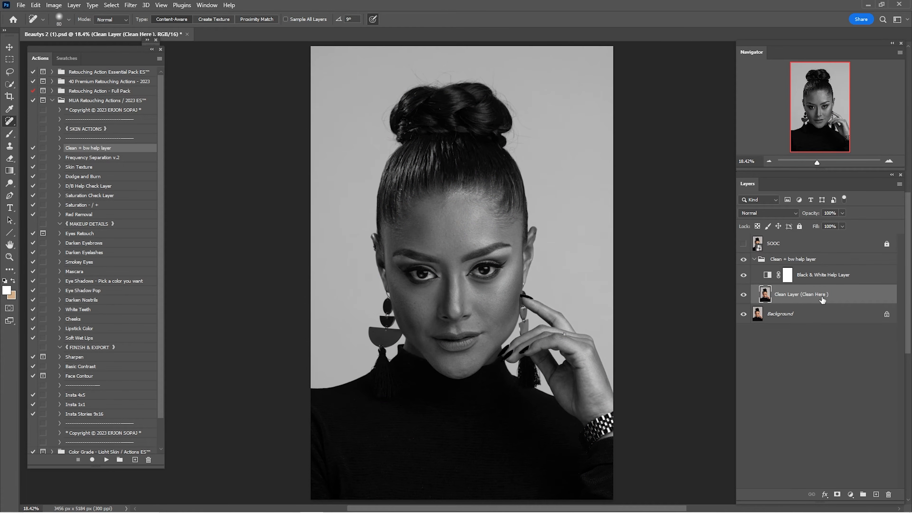
Hide the Black & White Help Layer and make the Clean Layer the active layer.
{"action": "right_click", "coordinate": [9, 122]}
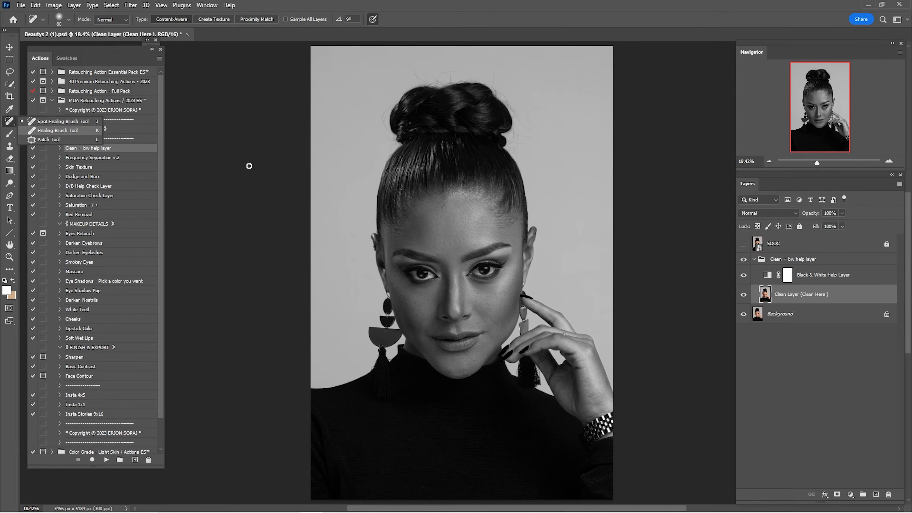
{"action": "left_click", "coordinate": [811, 281]}
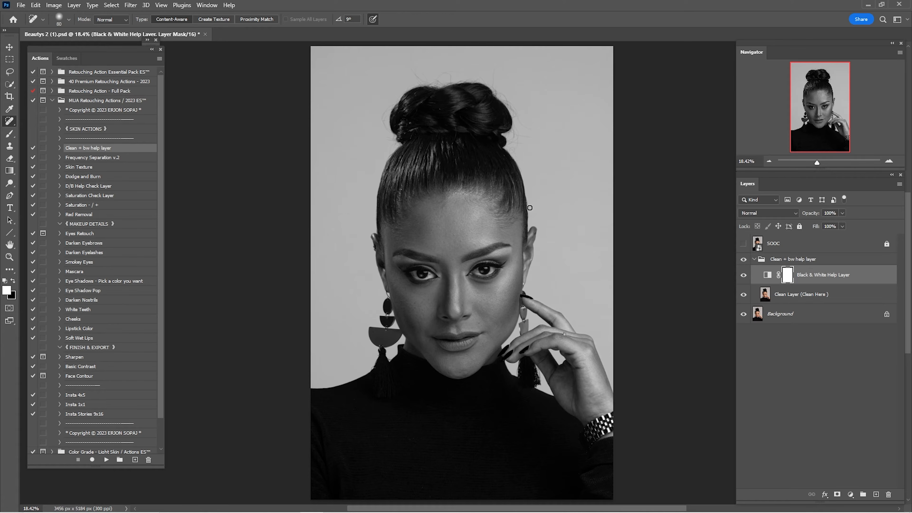
{"action": "key", "text": "ctrl+space"}
{"action": "left_click_drag", "start_coordinate": [472, 232], "coordinate": [505, 275]}
{"action": "key", "text": "ctrl+space"}
{"action": "left_click_drag", "start_coordinate": [484, 238], "coordinate": [723, 247]}
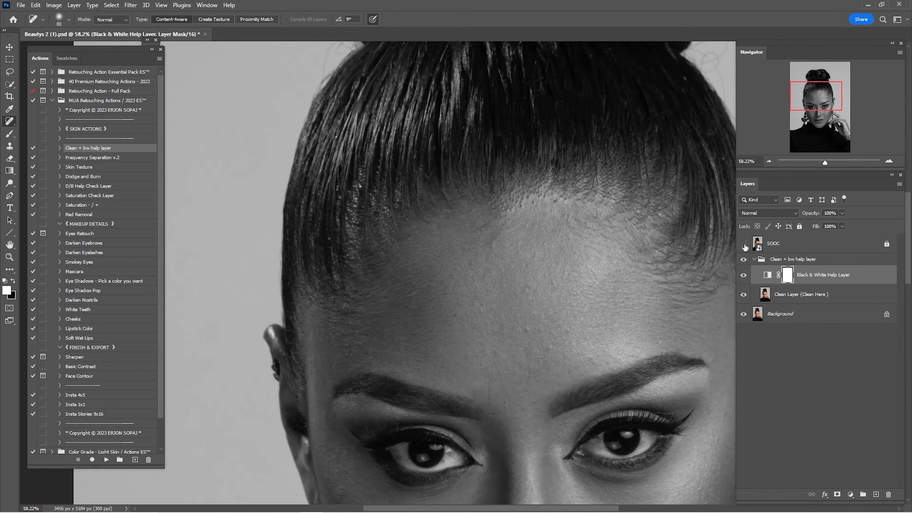
{"action": "left_click", "coordinate": [744, 275]}
{"action": "left_click", "coordinate": [797, 298]}
Spot-heal a first blemish on the forehead with the Spot Healing Brush, using a smaller brush.
{"action": "key", "text": "space"}
{"action": "left_click_drag", "start_coordinate": [659, 352], "coordinate": [608, 212]}
{"action": "key", "text": "ctrl+space"}
{"action": "left_click_drag", "start_coordinate": [477, 198], "coordinate": [508, 216]}
{"action": "right_click", "coordinate": [9, 121]}
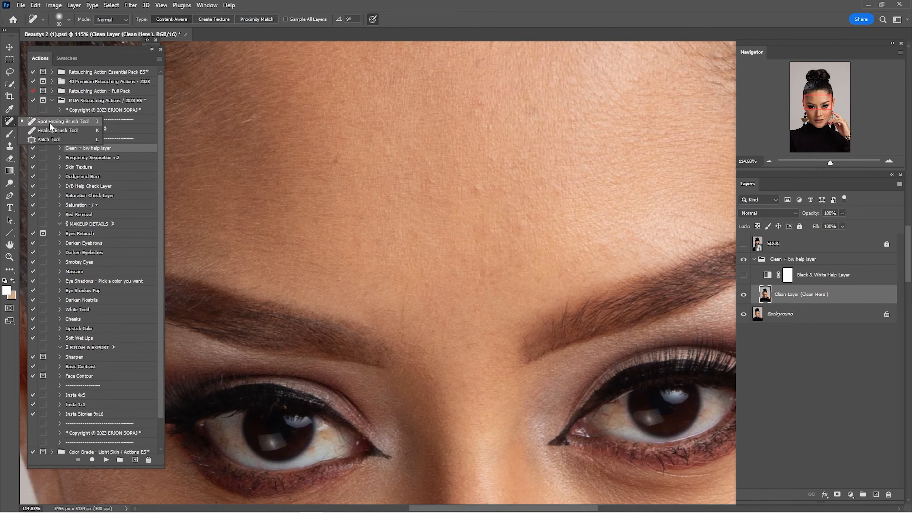
{"action": "left_click", "coordinate": [53, 124]}
{"action": "key", "text": "space"}
{"action": "key", "text": "ctrl+space"}
{"action": "left_click_drag", "start_coordinate": [468, 184], "coordinate": [514, 256]}
{"action": "key", "text": "bracketleft"}
{"action": "key", "text": "bracketleft"}
{"action": "key", "text": "bracketleft"}
{"action": "key", "text": "bracketleft"}
{"action": "key", "text": "space"}
{"action": "left_click_drag", "start_coordinate": [343, 222], "coordinate": [456, 230]}
{"action": "left_click", "coordinate": [455, 224]}
Reduce the healing brush to size 35 and heal the blemishes above the eyebrow and across the forehead.
{"action": "key", "text": "bracketleft"}
{"action": "key", "text": "bracketleft"}
{"action": "left_click", "coordinate": [457, 377]}
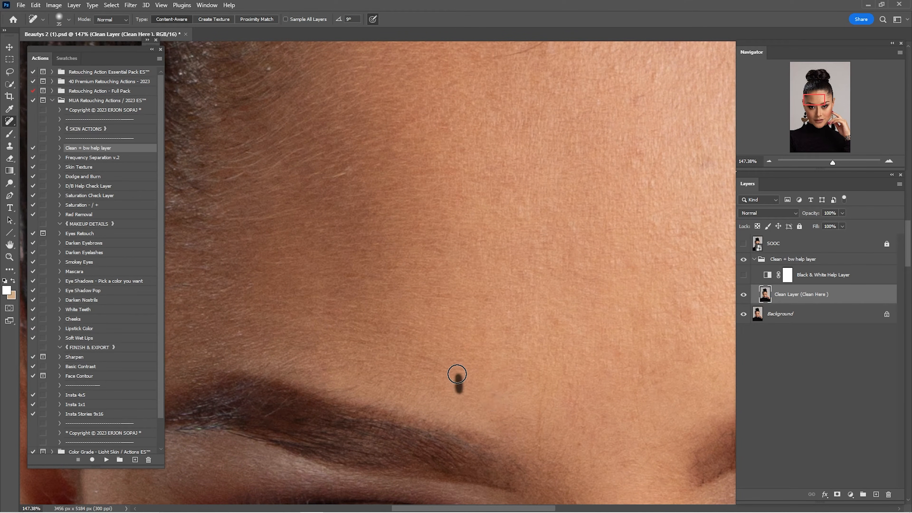
{"action": "left_click", "coordinate": [437, 288]}
{"action": "key", "text": "space"}
{"action": "left_click_drag", "start_coordinate": [591, 224], "coordinate": [552, 247]}
{"action": "left_click", "coordinate": [561, 157]}
{"action": "left_click", "coordinate": [552, 154]}
{"action": "left_click", "coordinate": [544, 188]}
Reduce the healing brush to size 30 and heal the remaining forehead spots and the marks under the eye.
{"action": "key", "text": "space"}
{"action": "left_click_drag", "start_coordinate": [478, 177], "coordinate": [540, 267]}
{"action": "key", "text": "bracketleft"}
{"action": "left_click_drag", "start_coordinate": [554, 165], "coordinate": [468, 230]}
{"action": "scroll", "coordinate": [495, 198], "scroll_direction": "down", "scroll_amount": 15}
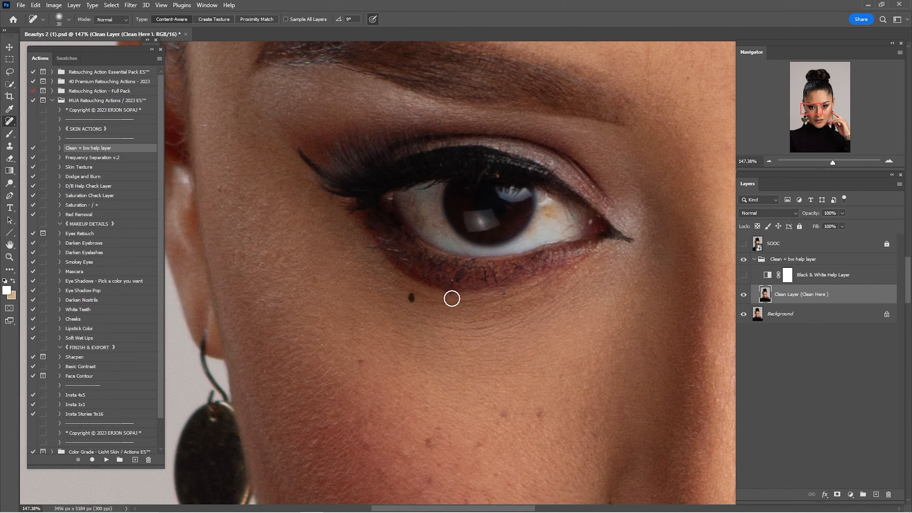
Heal away the loose hair crossing the base of the bun with the Spot Healing Brush at size 60.
{"action": "key", "text": "space"}
{"action": "left_click_drag", "start_coordinate": [277, 120], "coordinate": [360, 235]}
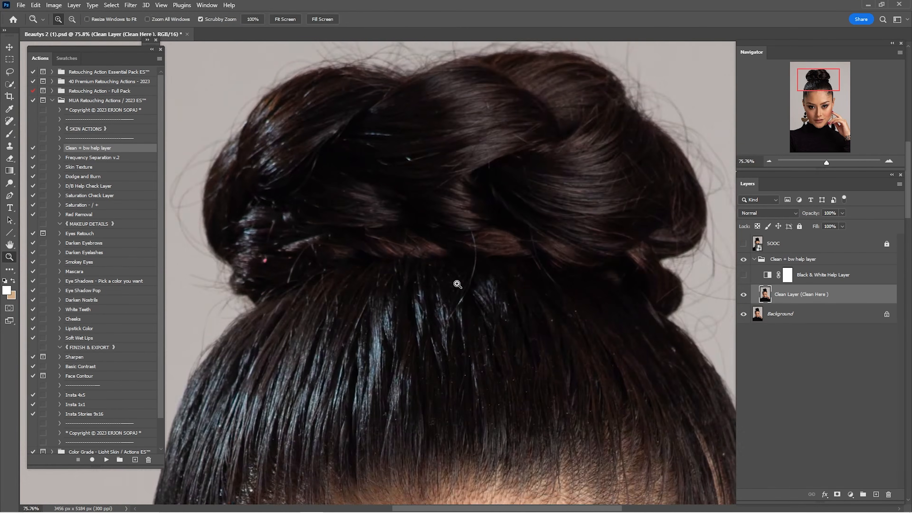
{"action": "scroll", "coordinate": [456, 289], "scroll_direction": "up", "scroll_amount": 2}
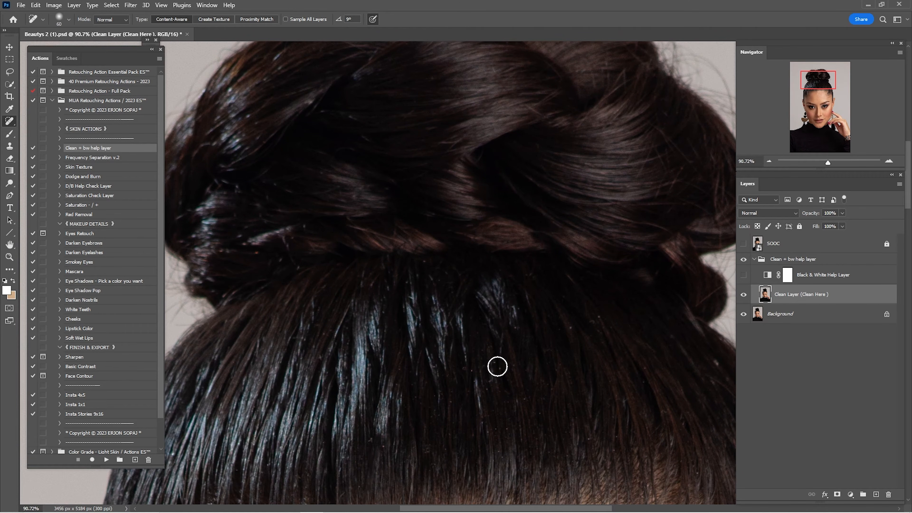
Draw a Pen tool path around the background along the outline of the hair and bun, and convert it to a selection.
{"action": "key", "text": "space"}
{"action": "left_click_drag", "start_coordinate": [668, 207], "coordinate": [406, 257]}
{"action": "key", "text": "space"}
{"action": "left_click_drag", "start_coordinate": [386, 203], "coordinate": [506, 243]}
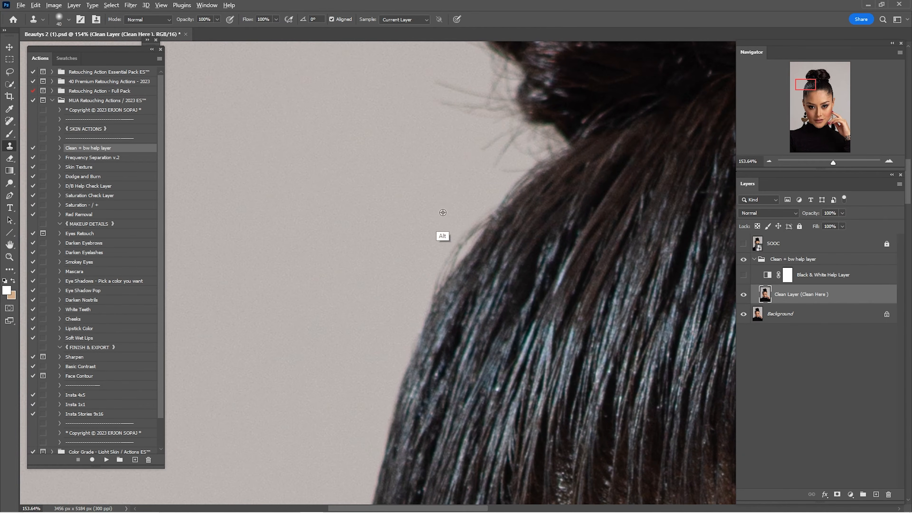
{"action": "left_click_drag", "start_coordinate": [456, 232], "coordinate": [442, 257]}
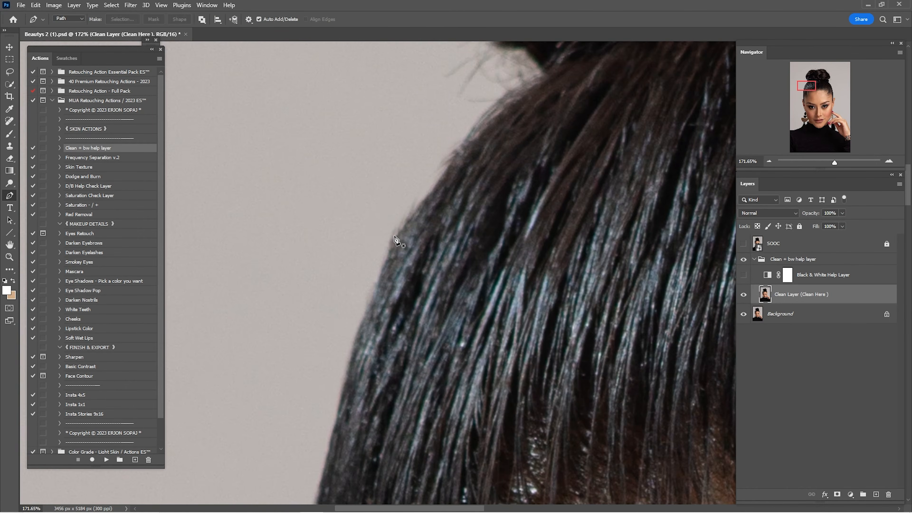
{"action": "right_click", "coordinate": [443, 209]}
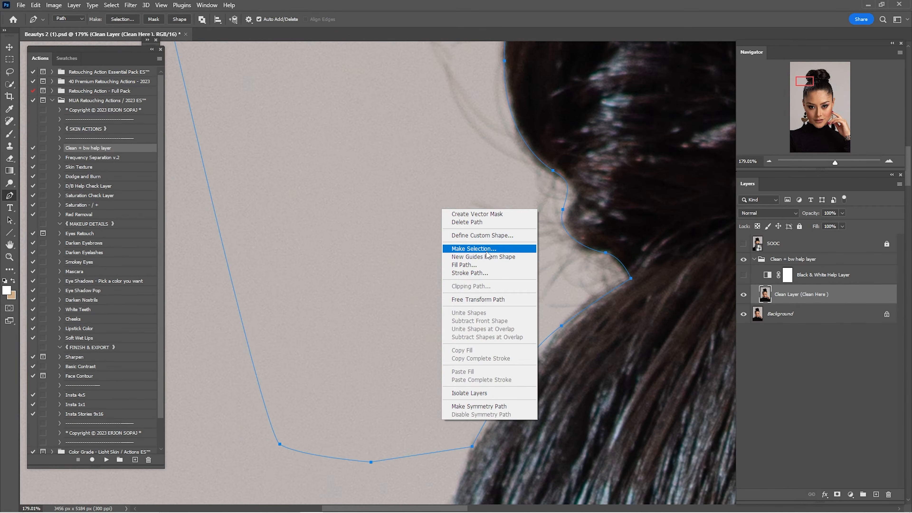
{"action": "left_click", "coordinate": [487, 251]}
{"action": "key", "text": "Return"}
Clone clean background over the flyaway hairs inside the selection around the bun and head, and switch to the Spot Healing Brush.
{"action": "key", "text": "s"}
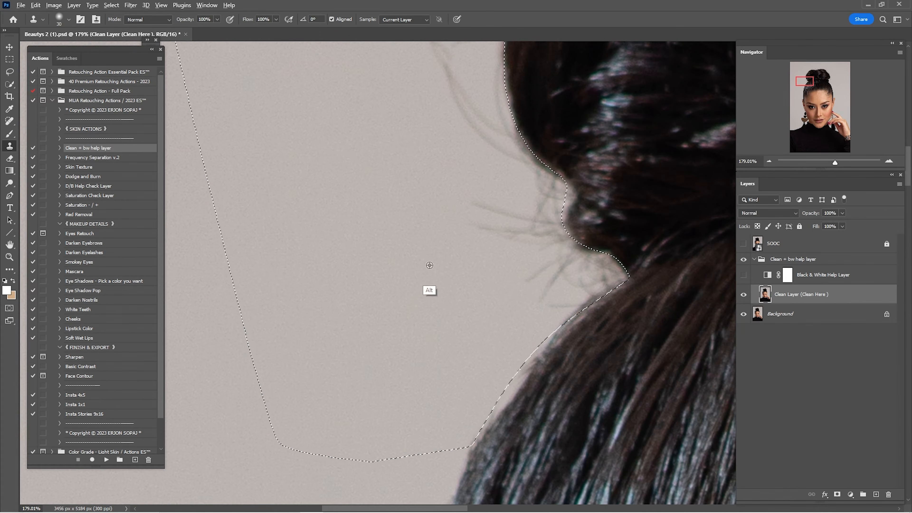
{"action": "left_click", "coordinate": [430, 265], "text": "alt"}
{"action": "left_click_drag", "start_coordinate": [645, 269], "coordinate": [626, 282]}
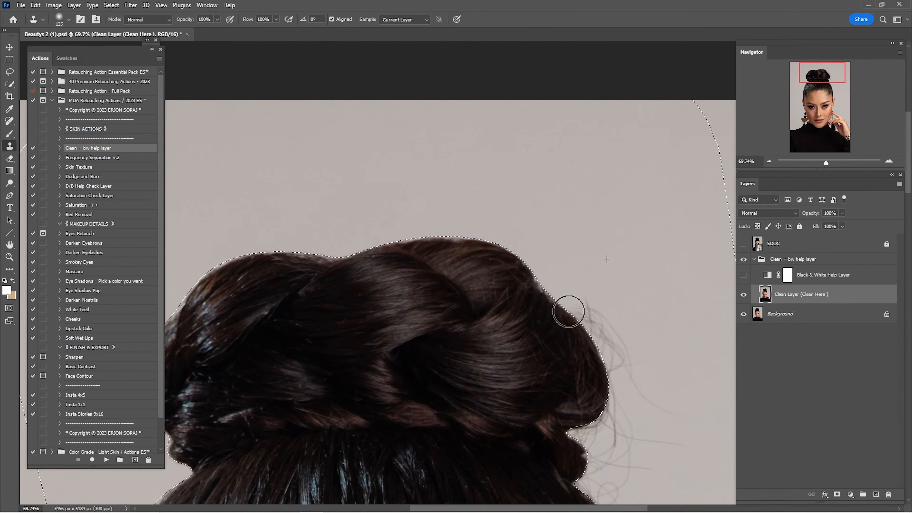
{"action": "key", "text": "ctrl+0"}
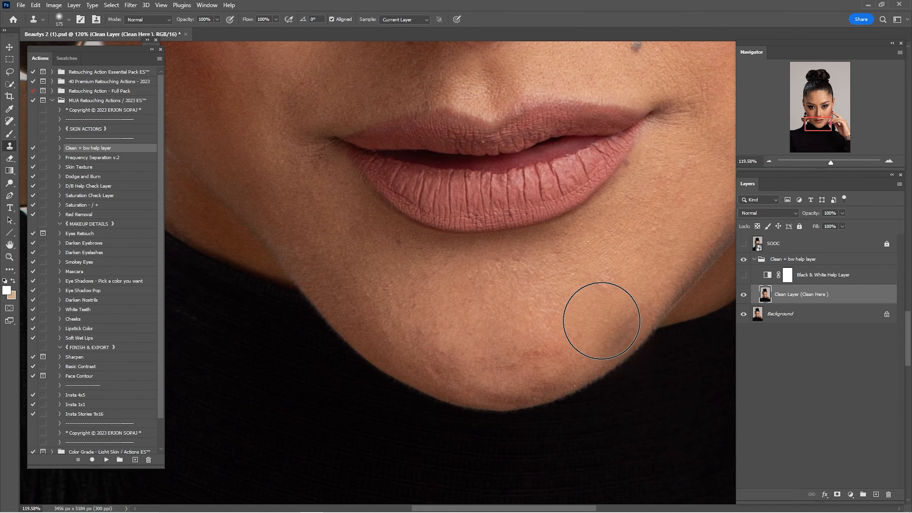
{"action": "key", "text": "j"}
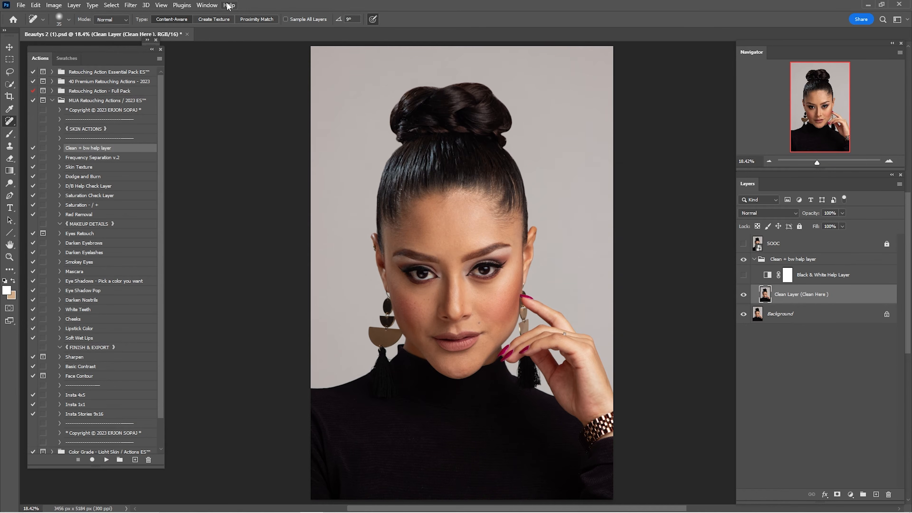
Open the Liquify filter and nudge the hair outline on the left side of the head with a size 500 warp brush.
{"action": "left_click", "coordinate": [132, 9]}
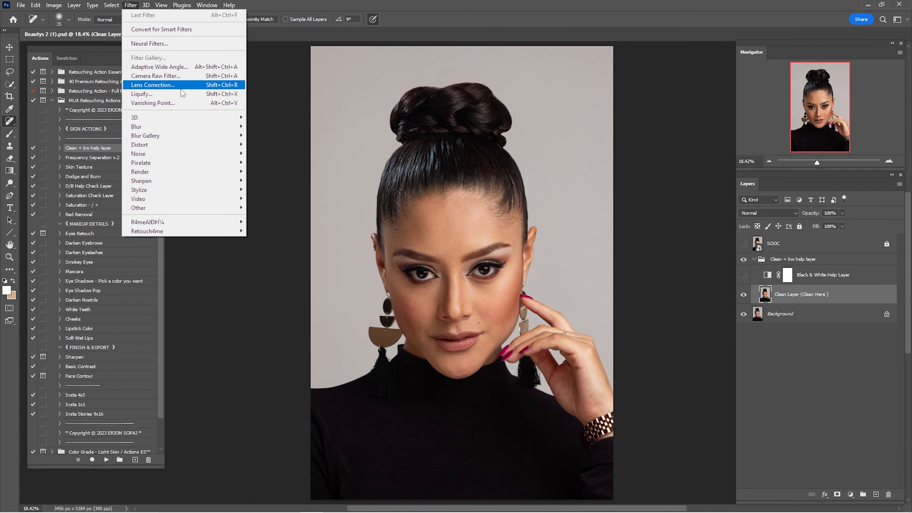
{"action": "left_click", "coordinate": [208, 93]}
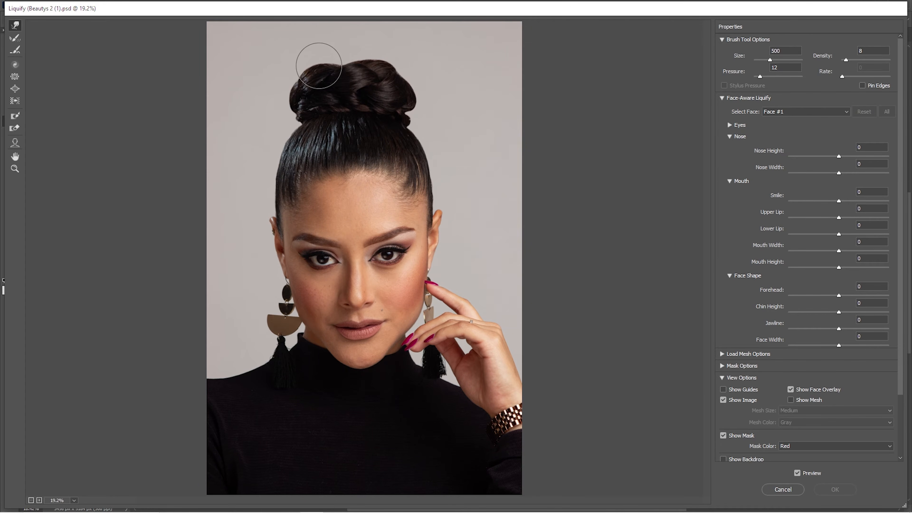
{"action": "key", "text": "ctrl+plus"}
{"action": "key", "text": "ctrl+plus"}
{"action": "left_click_drag", "start_coordinate": [347, 196], "coordinate": [370, 275]}
{"action": "key", "text": "ctrl+plus"}
{"action": "mouse_move", "coordinate": [418, 231]}
{"action": "left_mouse_down"}
{"action": "mouse_move", "coordinate": [489, 271]}
{"action": "mouse_move", "coordinate": [489, 299]}
{"action": "left_mouse_up"}
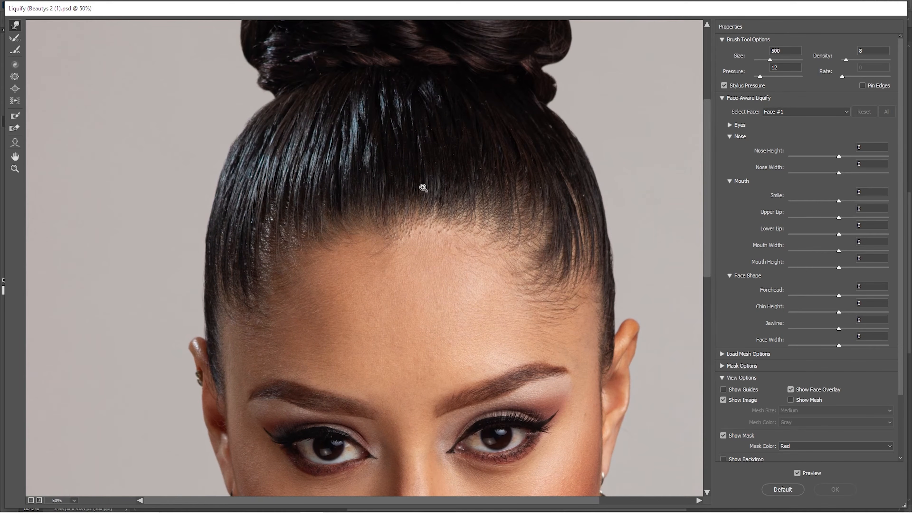
{"action": "key", "text": "ctrl+plus"}
{"action": "left_click_drag", "start_coordinate": [354, 219], "coordinate": [468, 224]}
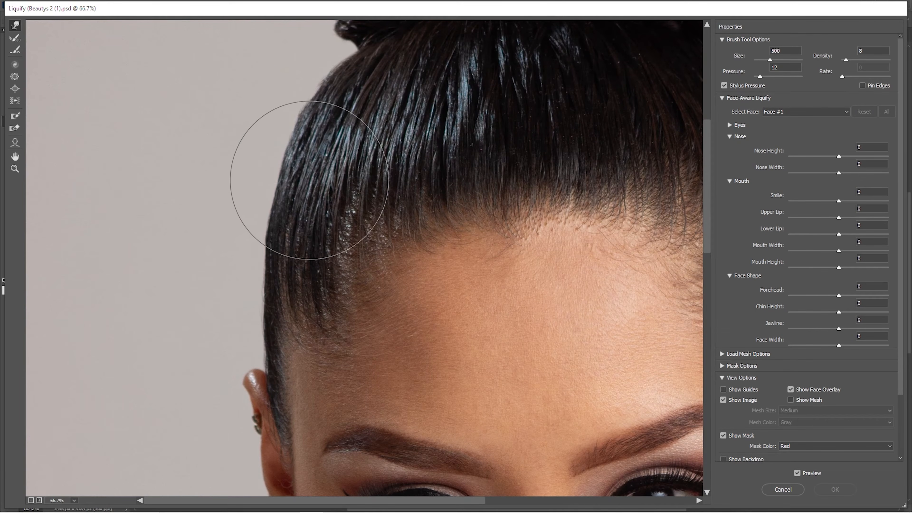
{"action": "left_click_drag", "start_coordinate": [309, 196], "coordinate": [285, 180]}
Smooth the left hair outline from the crown to the temple with the warp brush, varying its size.
{"action": "key", "text": "bracketleft"}
{"action": "mouse_move", "coordinate": [314, 141]}
{"action": "left_mouse_down"}
{"action": "mouse_move", "coordinate": [290, 145]}
{"action": "mouse_move", "coordinate": [339, 242]}
{"action": "left_mouse_up"}
{"action": "key", "text": "bracketright"}
{"action": "key", "text": "bracketleft"}
{"action": "key", "text": "bracketleft"}
{"action": "left_click_drag", "start_coordinate": [324, 104], "coordinate": [314, 302]}
{"action": "key", "text": "bracketright"}
{"action": "key", "text": "bracketright"}
{"action": "key", "text": "bracketright"}
{"action": "left_click_drag", "start_coordinate": [318, 268], "coordinate": [303, 263]}
{"action": "left_click_drag", "start_coordinate": [419, 162], "coordinate": [413, 151]}
Refine the hair outline at the bun and right side of the head, using warp brush sizes between 800 and 250.
{"action": "key", "text": "bracketright"}
{"action": "key", "text": "bracketright"}
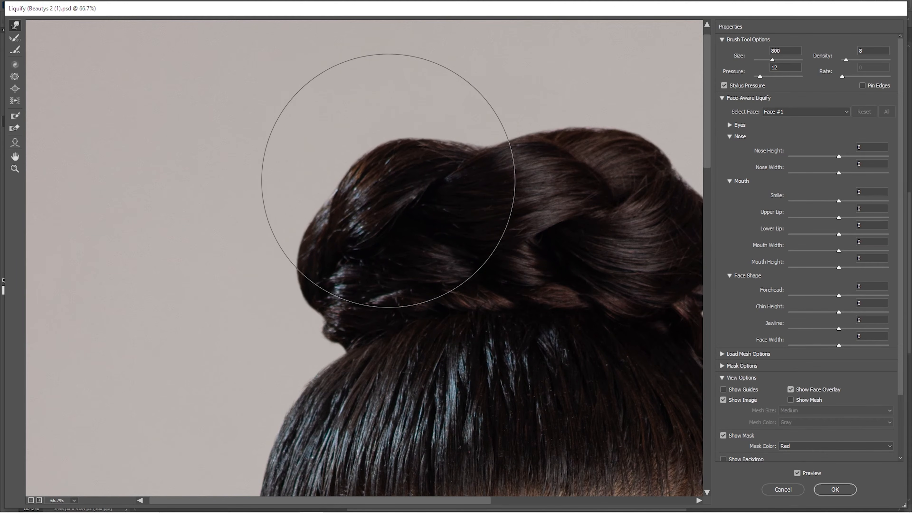
{"action": "left_click_drag", "start_coordinate": [431, 187], "coordinate": [240, 130]}
{"action": "key", "text": "bracketleft"}
{"action": "key", "text": "bracketleft"}
{"action": "key", "text": "bracketleft"}
{"action": "key", "text": "bracketleft"}
{"action": "key", "text": "bracketleft"}
{"action": "key", "text": "bracketleft"}
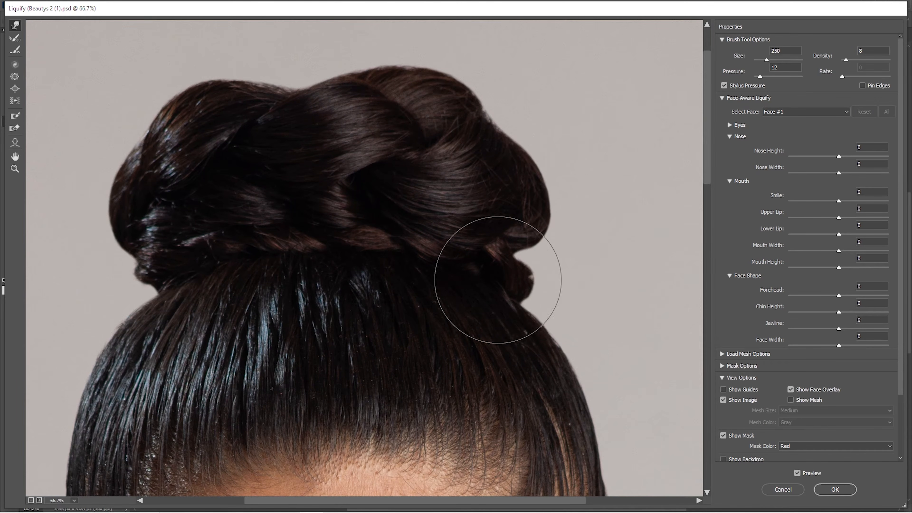
{"action": "left_click_drag", "start_coordinate": [548, 343], "coordinate": [539, 247]}
{"action": "key", "text": "bracketleft"}
{"action": "mouse_move", "coordinate": [588, 396]}
{"action": "left_mouse_down"}
{"action": "mouse_move", "coordinate": [552, 248]}
{"action": "mouse_move", "coordinate": [562, 222]}
{"action": "left_mouse_up"}
Even out the right edge of the bun and the hair below it, ending with a warp brush size of 300.
{"action": "key", "text": "bracketright"}
{"action": "key", "text": "bracketleft"}
{"action": "key", "text": "bracketleft"}
{"action": "key", "text": "bracketright"}
{"action": "key", "text": "bracketright"}
{"action": "left_click_drag", "start_coordinate": [521, 93], "coordinate": [541, 281]}
{"action": "key", "text": "bracketright"}
{"action": "key", "text": "bracketright"}
{"action": "key", "text": "bracketleft"}
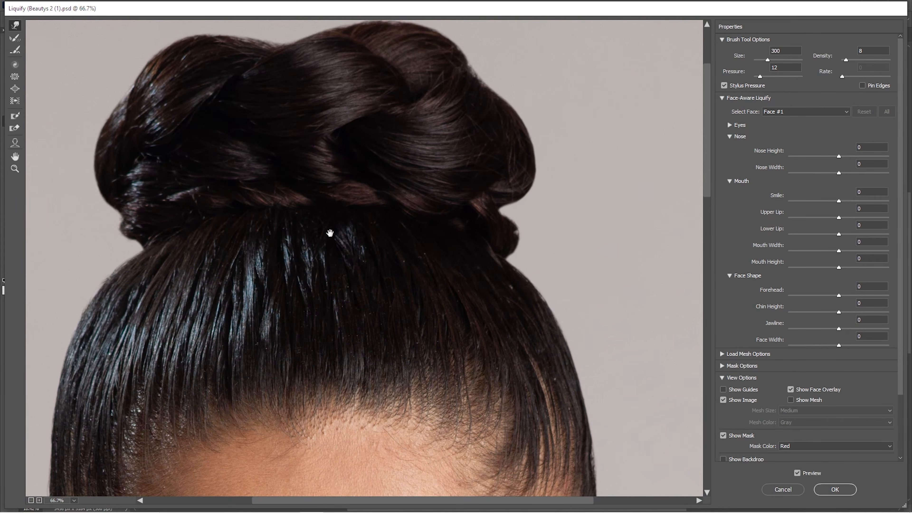
Touch up the hair outline on the left side of the head, ending with a warp brush size of 400.
{"action": "left_click_drag", "start_coordinate": [395, 208], "coordinate": [621, 143]}
{"action": "key", "text": "bracketleft"}
{"action": "key", "text": "bracketleft"}
{"action": "key", "text": "bracketleft"}
{"action": "key", "text": "bracketleft"}
{"action": "key", "text": "bracketleft"}
{"action": "key", "text": "bracketright"}
{"action": "key", "text": "bracketright"}
{"action": "key", "text": "bracketright"}
{"action": "left_click_drag", "start_coordinate": [321, 213], "coordinate": [315, 131]}
{"action": "key", "text": "bracketright"}
{"action": "key", "text": "bracketright"}
{"action": "key", "text": "bracketright"}
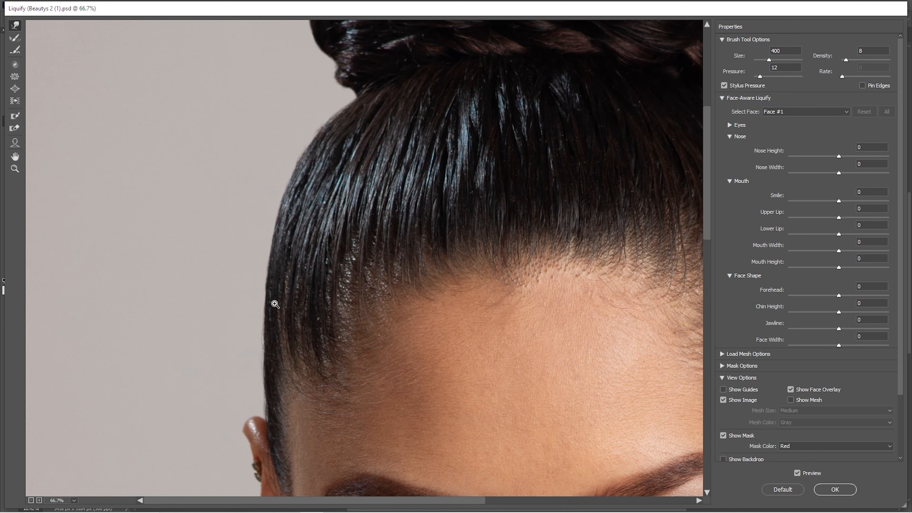
Compare the whole portrait with and without the Liquify changes, and apply the filter.
{"action": "key", "text": "ctrl+0"}
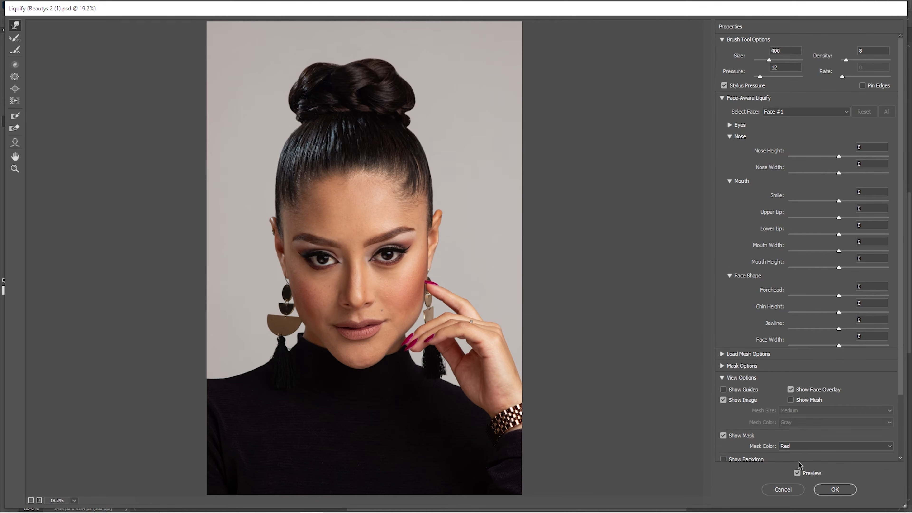
{"action": "left_click", "coordinate": [797, 473]}
{"action": "left_click", "coordinate": [797, 473]}
{"action": "left_click", "coordinate": [798, 473]}
{"action": "left_click", "coordinate": [797, 473]}
{"action": "left_click", "coordinate": [797, 473]}
{"action": "left_click", "coordinate": [797, 473]}
{"action": "left_click", "coordinate": [797, 473]}
{"action": "left_click", "coordinate": [797, 473]}
{"action": "left_click", "coordinate": [797, 473]}
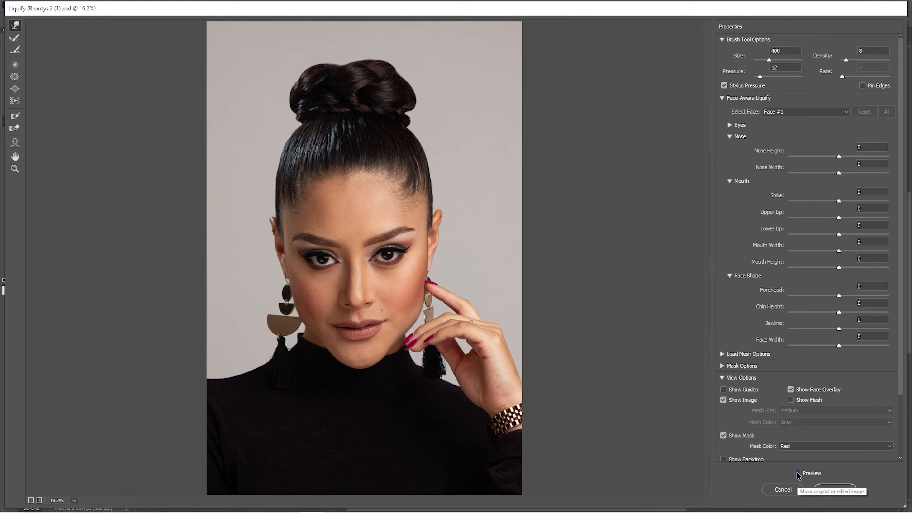
{"action": "left_click", "coordinate": [797, 473]}
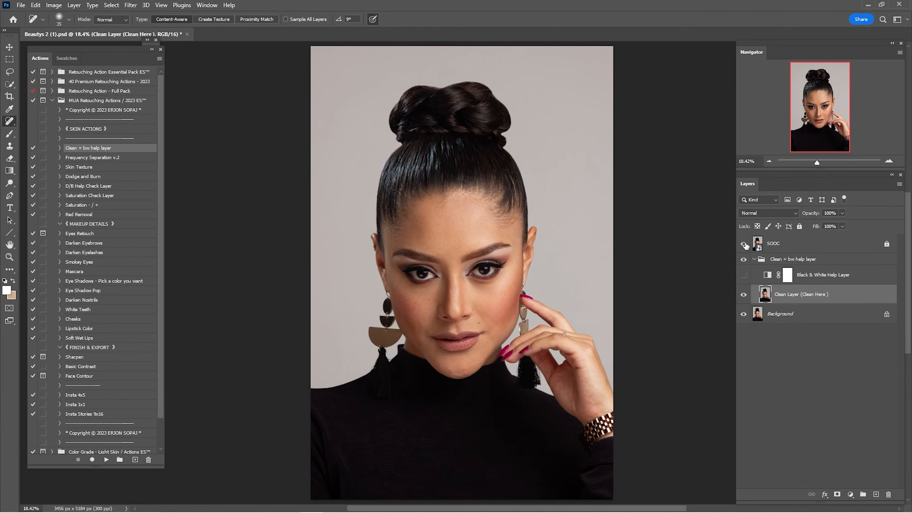
Compare the cleaned portrait with the original by toggling the SOOC layer, leaving that layer hidden.
{"action": "left_click", "coordinate": [744, 244]}
{"action": "left_click", "coordinate": [744, 245]}
{"action": "left_click", "coordinate": [744, 245]}
{"action": "left_click", "coordinate": [744, 244]}
{"action": "left_click", "coordinate": [744, 244]}
Move the Clean Layer below and out of its group, show the Black & White Help Layer, and collapse and hide the group.
{"action": "left_click_drag", "start_coordinate": [792, 300], "coordinate": [793, 313]}
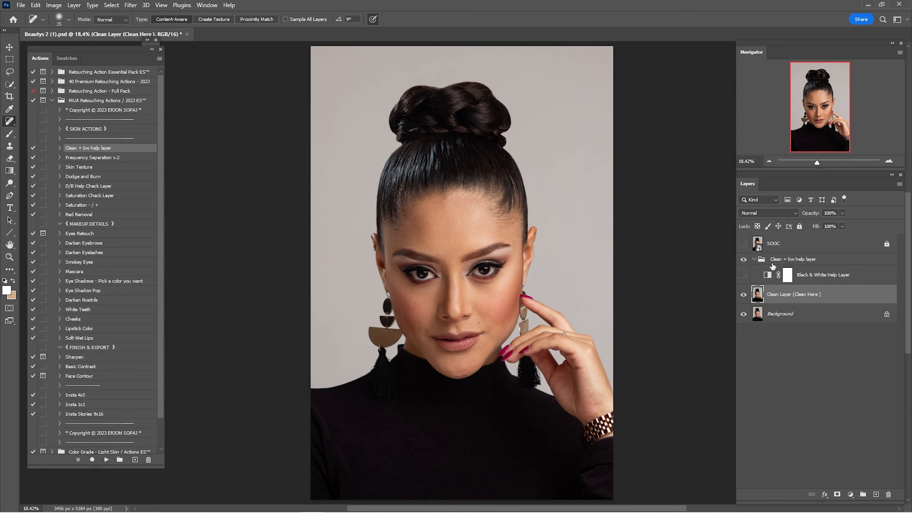
{"action": "left_click", "coordinate": [744, 275]}
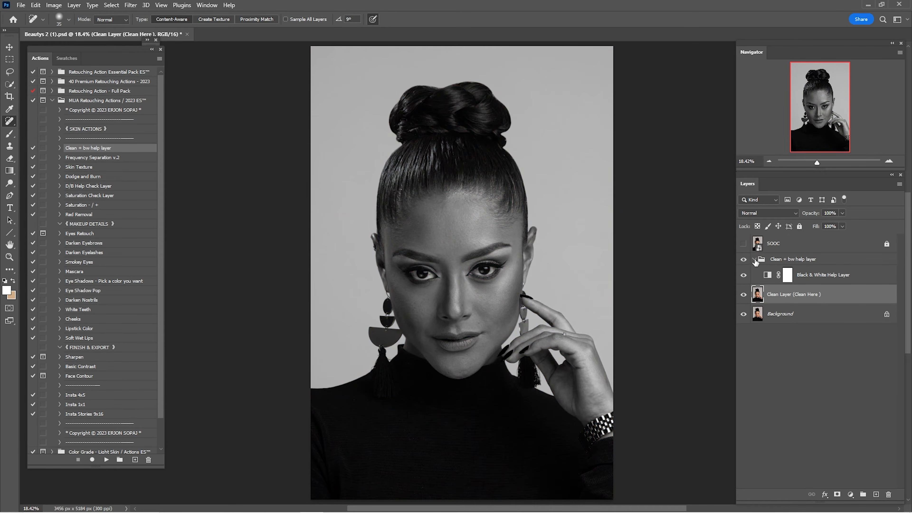
{"action": "left_click", "coordinate": [754, 260]}
{"action": "left_click", "coordinate": [744, 259]}
Compare the portrait before and after cleaning by toggling the Clean Layer's visibility.
{"action": "left_click", "coordinate": [743, 276]}
{"action": "left_click", "coordinate": [743, 276]}
{"action": "left_click", "coordinate": [743, 276]}
{"action": "left_click", "coordinate": [743, 276]}
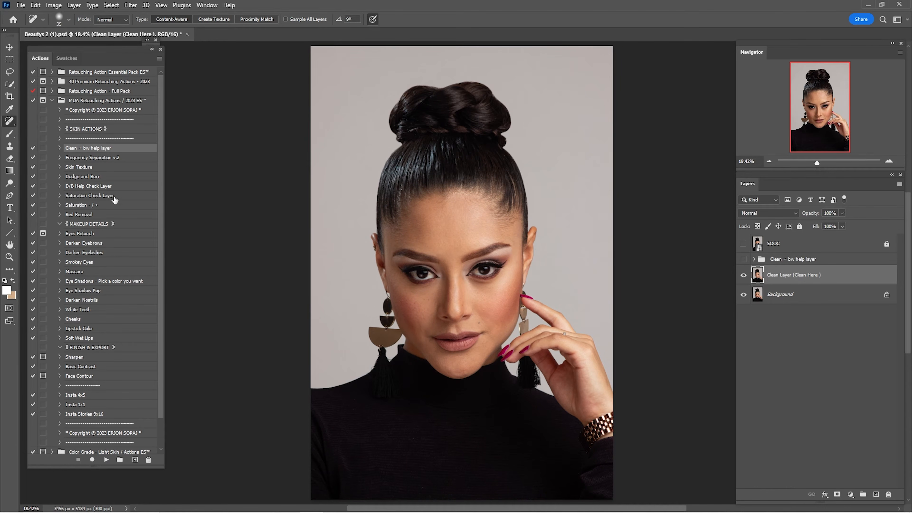
Run the Dodge and Burn action, and show and expand the Clean + bw help layer group.
{"action": "left_click", "coordinate": [92, 177]}
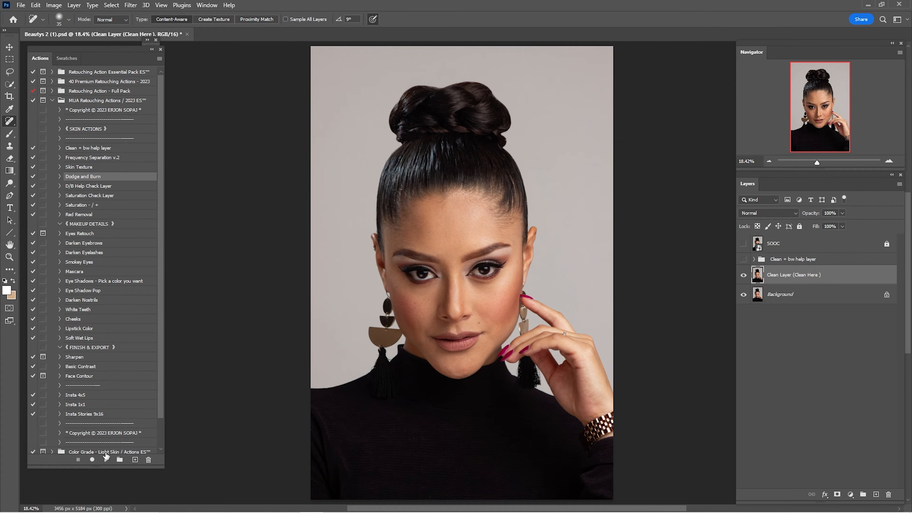
{"action": "left_click", "coordinate": [107, 460]}
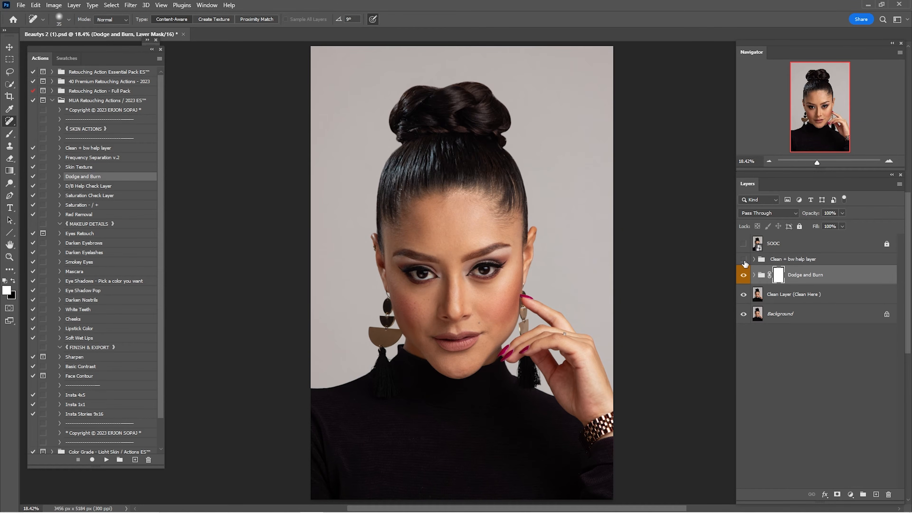
{"action": "left_click", "coordinate": [743, 259]}
{"action": "left_click", "coordinate": [754, 260]}
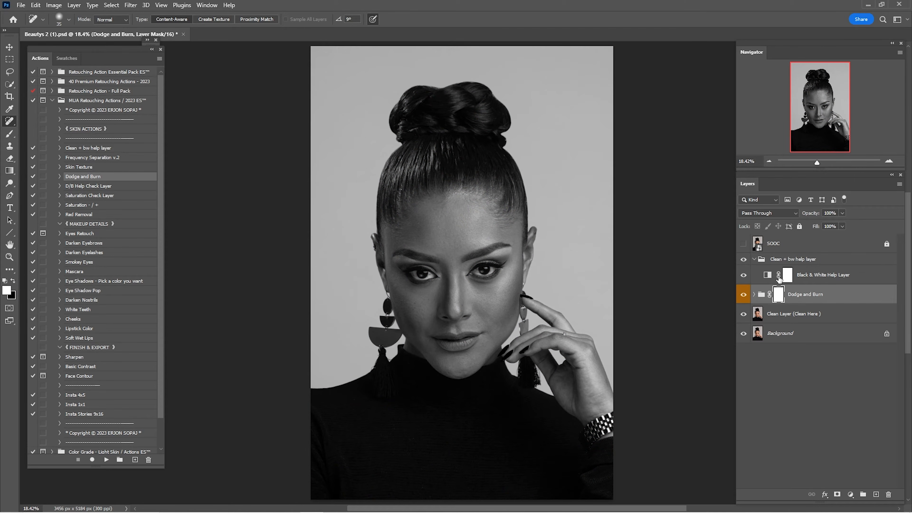
Expand the Dodge and Burn group, select the Dodge layer's mask, and collapse the Actions panel.
{"action": "left_click", "coordinate": [754, 295]}
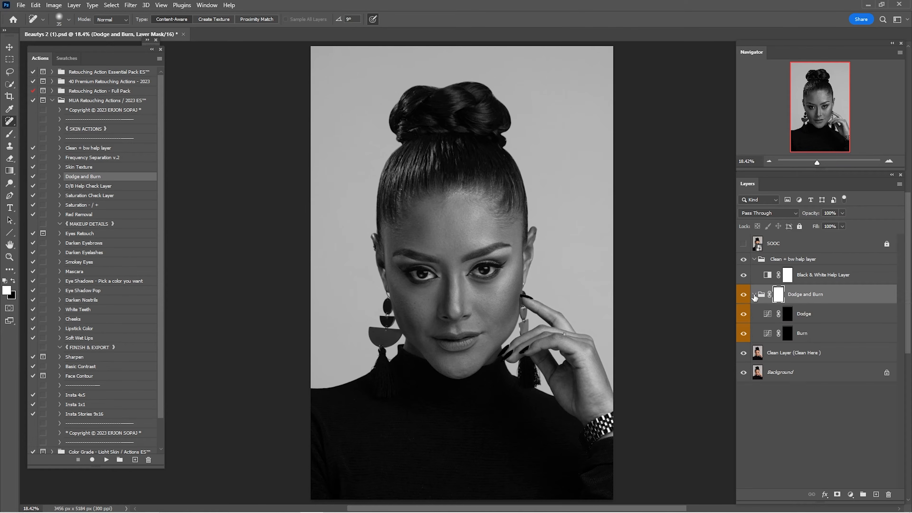
{"action": "left_click", "coordinate": [788, 315]}
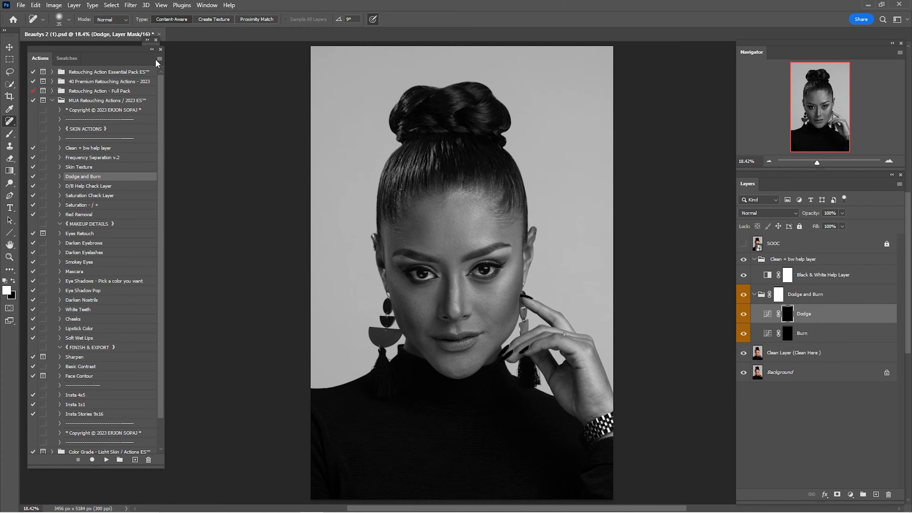
{"action": "left_click", "coordinate": [152, 51]}
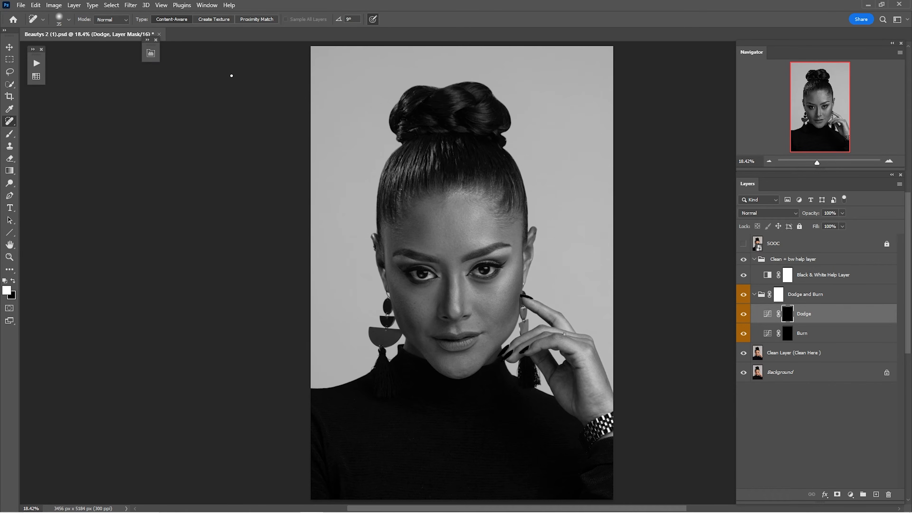
Open a second window for Beautys 2 (1).psd and arrange both windows 2-up Vertical.
{"action": "left_click", "coordinate": [207, 5]}
{"action": "mouse_move", "coordinate": [213, 15]}
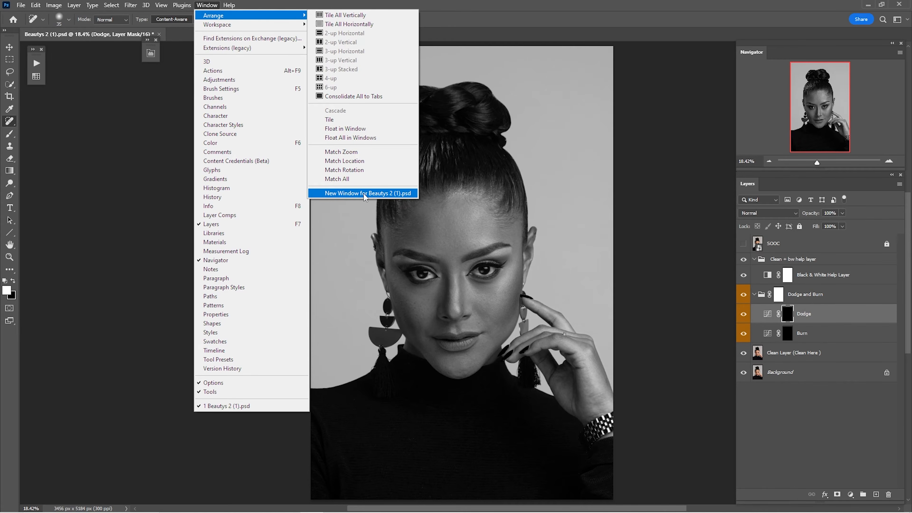
{"action": "left_click", "coordinate": [365, 194]}
{"action": "left_click", "coordinate": [207, 5]}
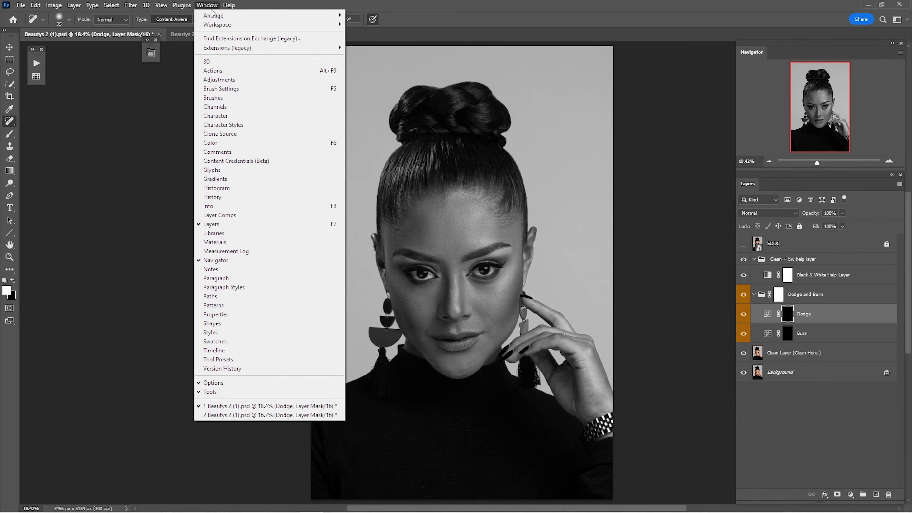
{"action": "mouse_move", "coordinate": [340, 15]}
{"action": "left_click", "coordinate": [376, 42]}
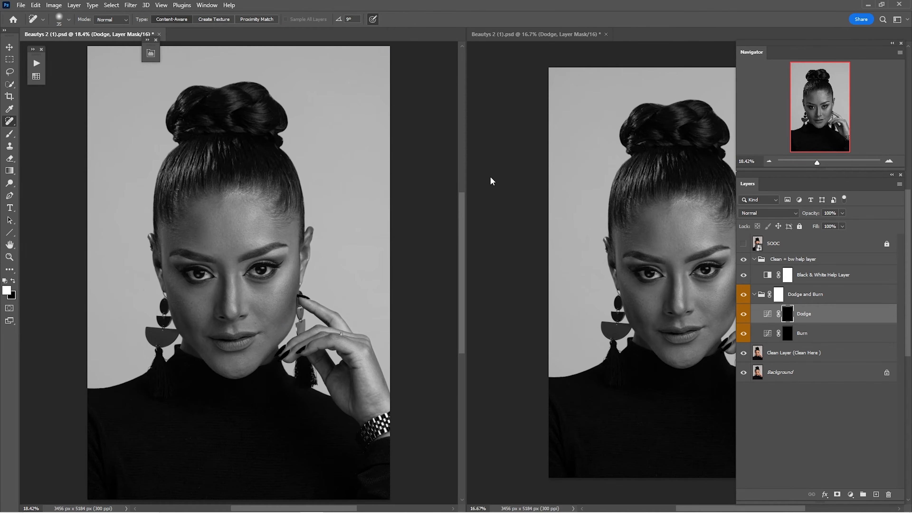
Fit the portrait on screen in the new window, and narrow the original window to give the new one more room.
{"action": "left_click", "coordinate": [483, 189]}
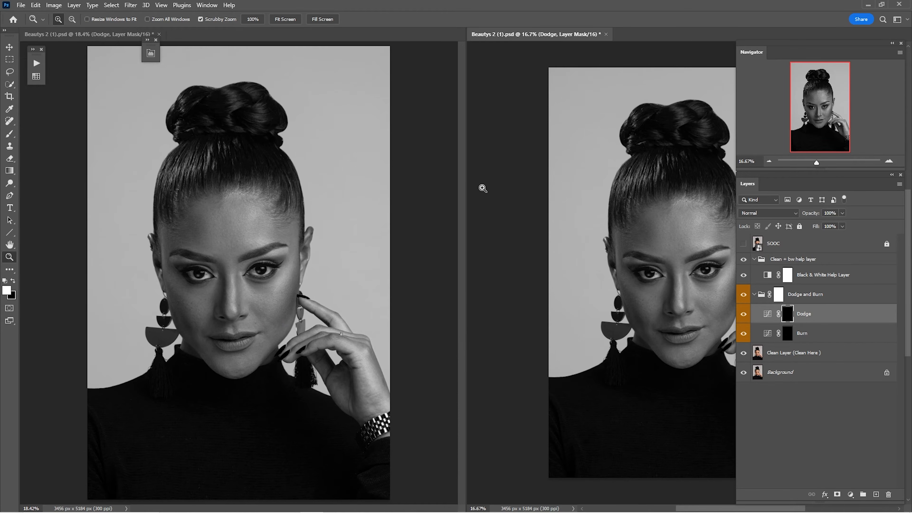
{"action": "scroll", "coordinate": [482, 188], "scroll_direction": "up", "scroll_amount": 3}
{"action": "key", "text": "ctrl+0"}
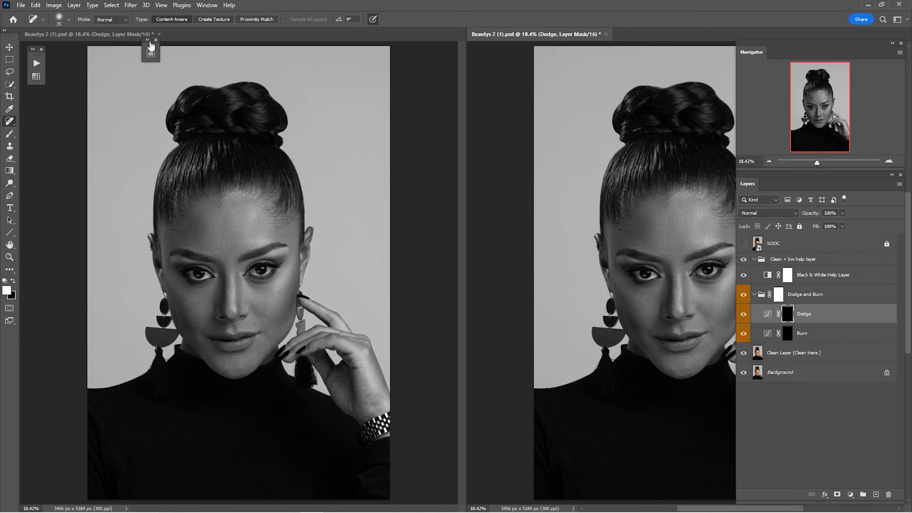
{"action": "left_click", "coordinate": [122, 35]}
{"action": "left_click_drag", "start_coordinate": [464, 123], "coordinate": [279, 124]}
Show the whole portrait in the narrow window and zoom the wide window in to the eyes and forehead.
{"action": "key", "text": "ctrl+space"}
{"action": "left_click_drag", "start_coordinate": [216, 234], "coordinate": [196, 243]}
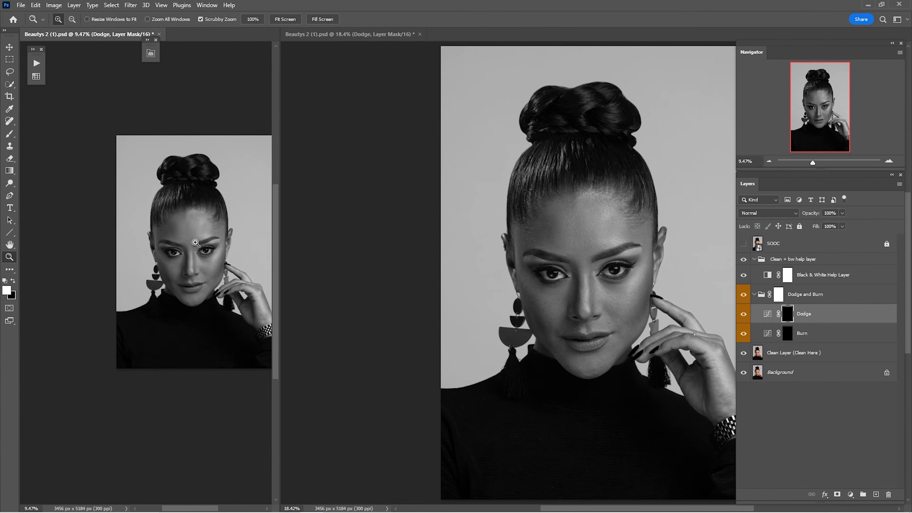
{"action": "key", "text": "ctrl+0"}
{"action": "key", "text": "ctrl+space"}
{"action": "left_click_drag", "start_coordinate": [178, 274], "coordinate": [156, 274]}
{"action": "left_click", "coordinate": [595, 261]}
{"action": "mouse_move", "coordinate": [595, 262]}
{"action": "left_mouse_down"}
{"action": "mouse_move", "coordinate": [620, 266]}
{"action": "mouse_move", "coordinate": [524, 231]}
{"action": "mouse_move", "coordinate": [491, 238]}
{"action": "mouse_move", "coordinate": [510, 239]}
{"action": "left_mouse_up"}
{"action": "key", "text": "space"}
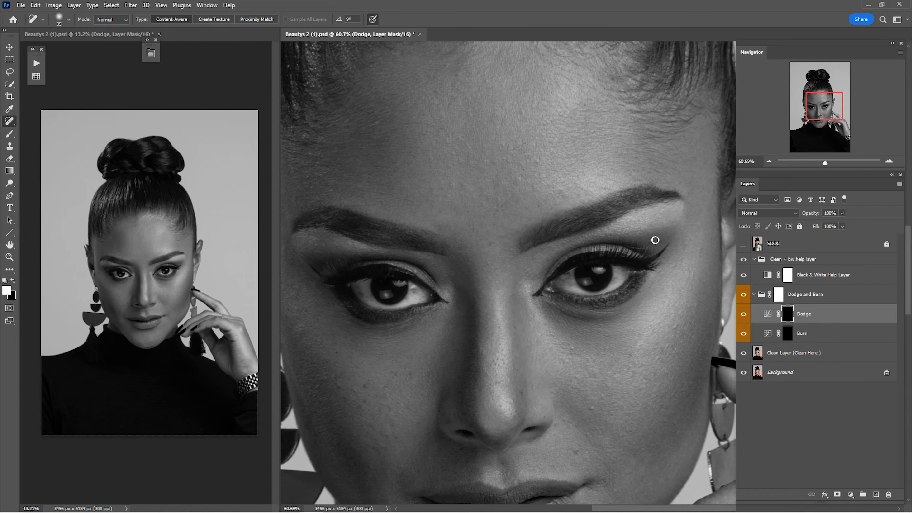
Save the document and set up a Soft Round brush with 10% opacity and 45% flow.
{"action": "key", "text": "ctrl+s"}
{"action": "left_click", "coordinate": [11, 135]}
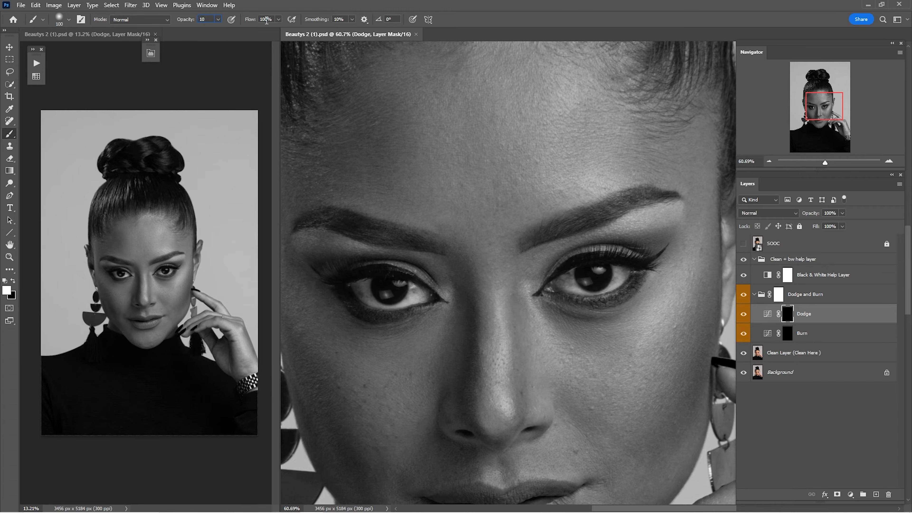
{"action": "left_click", "coordinate": [278, 19]}
{"action": "left_click_drag", "start_coordinate": [272, 20], "coordinate": [246, 20]}
{"action": "type", "text": "45"}
{"action": "right_click", "coordinate": [484, 89]}
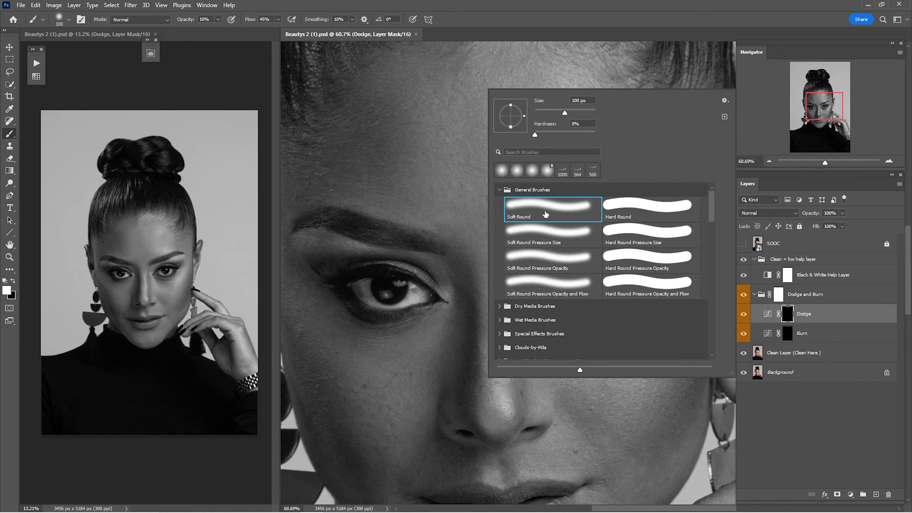
{"action": "left_click", "coordinate": [580, 11]}
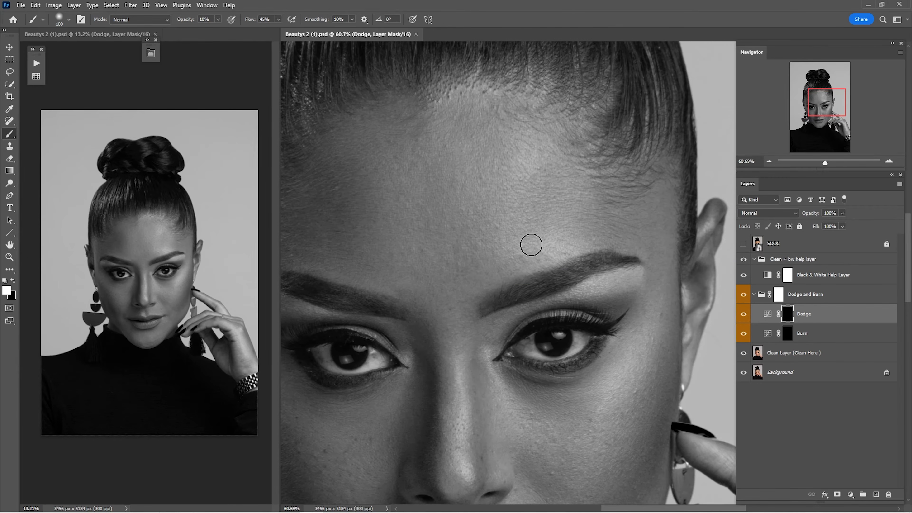
Lighten uneven patches on the forehead on the Dodge mask, enlarging the brush and using 25% flow.
{"action": "key", "text": "bracketright"}
{"action": "key", "text": "bracketright"}
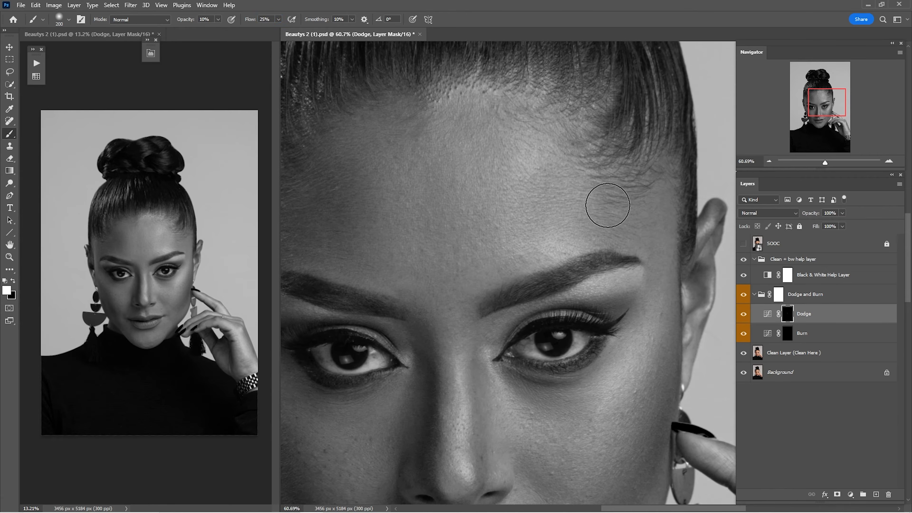
{"action": "scroll", "coordinate": [602, 204], "scroll_direction": "up", "scroll_amount": 5}
{"action": "left_click_drag", "start_coordinate": [639, 248], "coordinate": [664, 313]}
{"action": "key", "text": "bracketright"}
{"action": "key", "text": "bracketright"}
{"action": "key", "text": "bracketright"}
{"action": "key", "text": "bracketright"}
{"action": "key", "text": "bracketright"}
Even out the skin tones from the forehead down the face, switching between the Burn and Dodge masks.
{"action": "key", "text": "alt+bracketleft"}
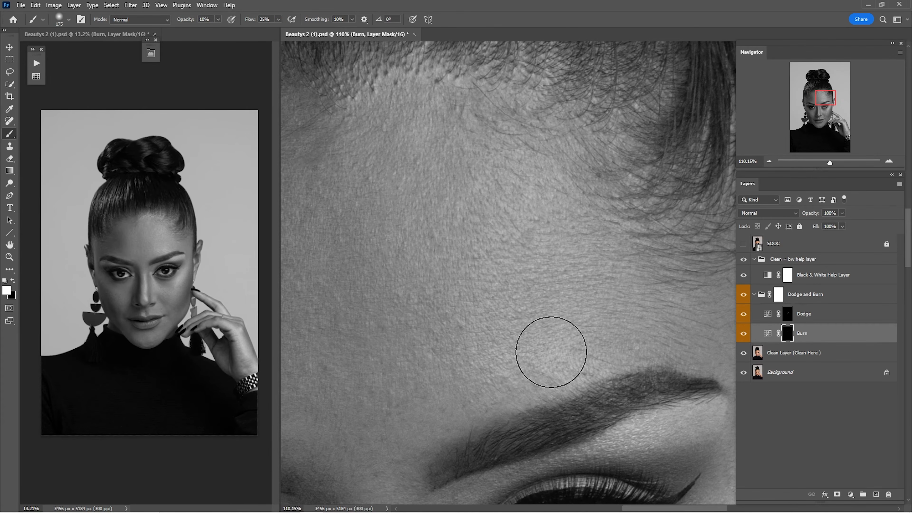
{"action": "key", "text": "alt+bracketright"}
{"action": "left_click_drag", "start_coordinate": [466, 180], "coordinate": [560, 173]}
{"action": "left_click_drag", "start_coordinate": [443, 342], "coordinate": [585, 319]}
{"action": "key", "text": "bracketleft"}
{"action": "key", "text": "bracketleft"}
{"action": "left_click_drag", "start_coordinate": [539, 471], "coordinate": [564, 90]}
{"action": "left_click_drag", "start_coordinate": [610, 413], "coordinate": [409, 190]}
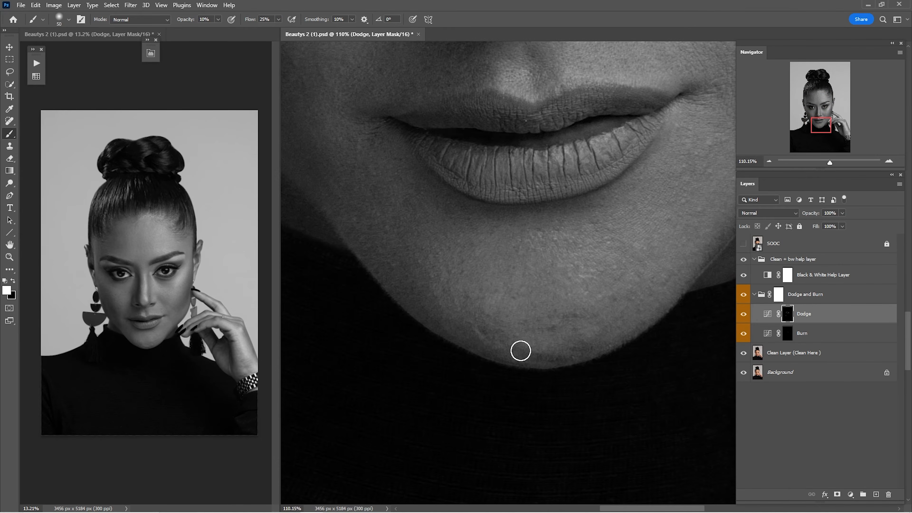
Smooth the uneven tones around the mouth and chin on the Dodge mask, varying the brush size.
{"action": "left_click_drag", "start_coordinate": [611, 180], "coordinate": [485, 323]}
{"action": "left_click_drag", "start_coordinate": [560, 143], "coordinate": [564, 409]}
{"action": "key", "text": "bracketright"}
{"action": "key", "text": "bracketright"}
{"action": "key", "text": "bracketright"}
{"action": "left_click_drag", "start_coordinate": [331, 258], "coordinate": [661, 219]}
{"action": "key", "text": "bracketleft"}
{"action": "key", "text": "bracketleft"}
{"action": "key", "text": "bracketleft"}
{"action": "key", "text": "bracketleft"}
{"action": "key", "text": "bracketleft"}
{"action": "key", "text": "bracketleft"}
{"action": "left_click_drag", "start_coordinate": [682, 158], "coordinate": [312, 293]}
Lighten the uneven shadows on the fingers and hand on the Dodge mask with a progressively larger brush.
{"action": "key", "text": "bracketright"}
{"action": "key", "text": "bracketright"}
{"action": "mouse_move", "coordinate": [697, 393]}
{"action": "left_mouse_down"}
{"action": "mouse_move", "coordinate": [578, 326]}
{"action": "mouse_move", "coordinate": [390, 146]}
{"action": "left_mouse_up"}
{"action": "key", "text": "bracketright"}
{"action": "mouse_move", "coordinate": [682, 481]}
{"action": "left_mouse_down"}
{"action": "mouse_move", "coordinate": [449, 90]}
{"action": "mouse_move", "coordinate": [647, 449]}
{"action": "left_mouse_up"}
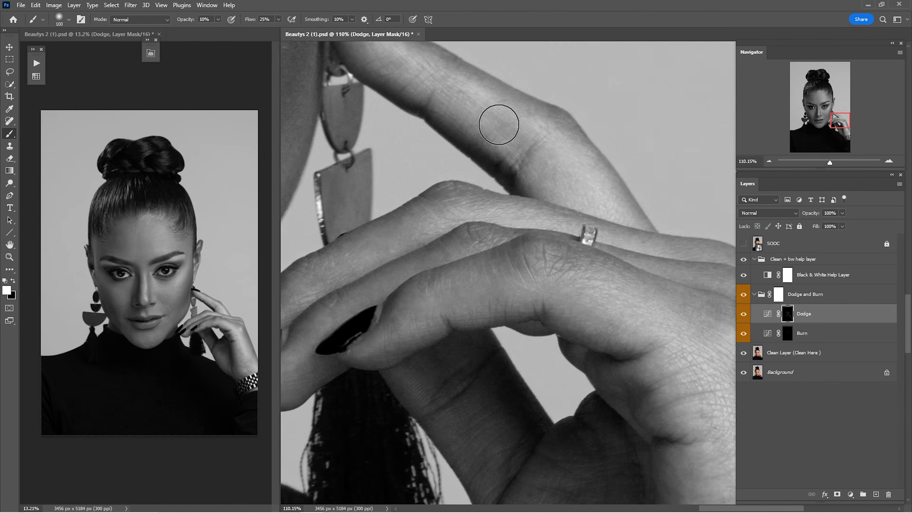
{"action": "left_click_drag", "start_coordinate": [323, 280], "coordinate": [700, 252]}
{"action": "key", "text": "bracketright"}
{"action": "key", "text": "bracketright"}
{"action": "key", "text": "bracketright"}
Compare the whole black-and-white portrait before and after by toggling the Dodge and Burn group's visibility.
{"action": "key", "text": "ctrl+0"}
{"action": "left_click", "coordinate": [744, 294]}
{"action": "left_click", "coordinate": [744, 296]}
{"action": "left_click", "coordinate": [744, 295]}
{"action": "left_click", "coordinate": [744, 296]}
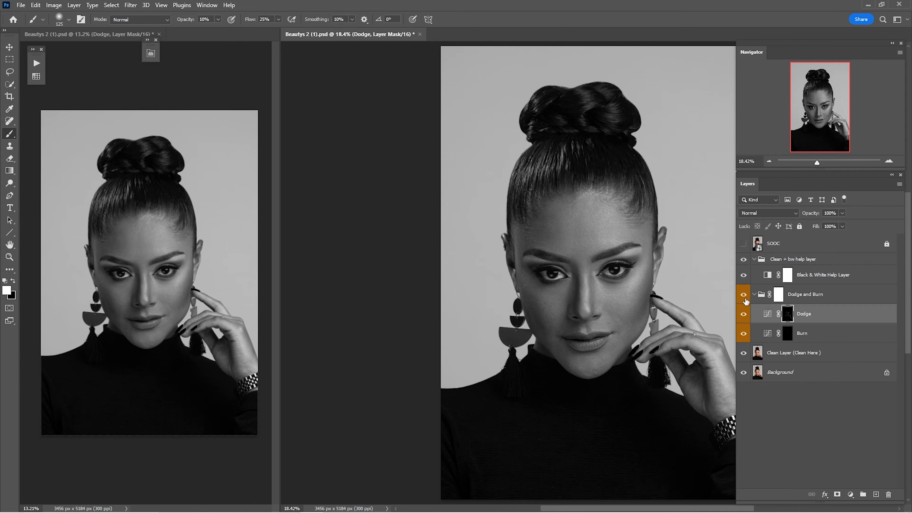
Close the extra overview window and hide the Black & White Help Layer.
{"action": "left_click", "coordinate": [160, 35]}
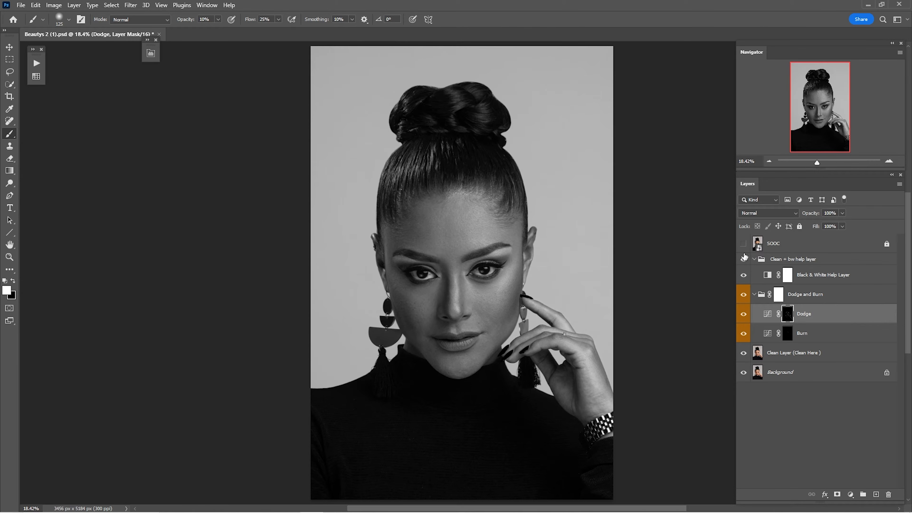
{"action": "left_click", "coordinate": [743, 275]}
Compare the retouched portrait with the original by toggling the SOOC layer, leaving it hidden.
{"action": "left_click", "coordinate": [744, 244]}
{"action": "left_click", "coordinate": [744, 244]}
{"action": "left_click", "coordinate": [744, 245]}
{"action": "left_click", "coordinate": [743, 244]}
Compare the color portrait with and without the Dodge and Burn group, leaving the group visible.
{"action": "left_click", "coordinate": [779, 295]}
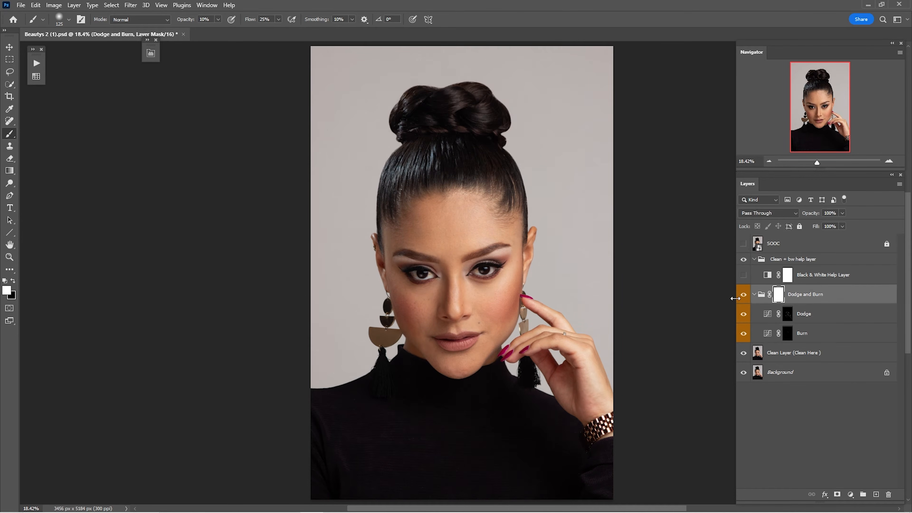
{"action": "left_click", "coordinate": [743, 297]}
{"action": "left_click", "coordinate": [744, 297]}
{"action": "left_click", "coordinate": [743, 297]}
{"action": "left_click", "coordinate": [744, 297]}
Check the Dodge layer's effect on its own with the Burn layer hidden, and adjust the Dodge layer's opacity.
{"action": "left_click_drag", "start_coordinate": [740, 321], "coordinate": [742, 334]}
{"action": "key", "text": "z"}
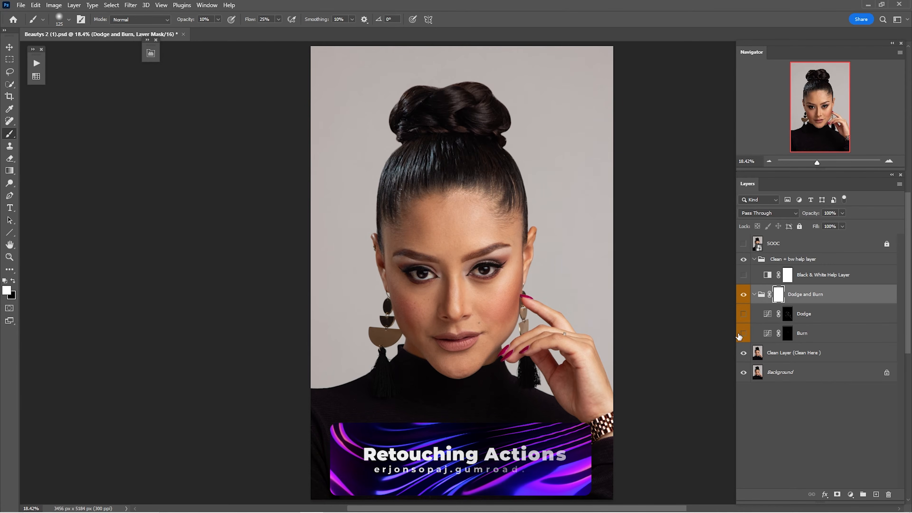
{"action": "left_click_drag", "start_coordinate": [453, 264], "coordinate": [474, 265]}
{"action": "key", "text": "b"}
{"action": "left_click", "coordinate": [744, 315]}
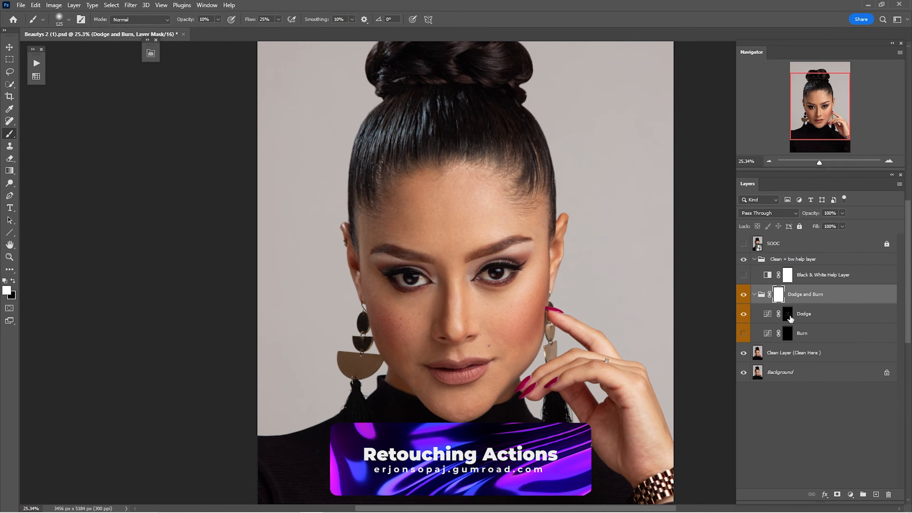
{"action": "left_click", "coordinate": [788, 316]}
{"action": "left_click", "coordinate": [743, 315]}
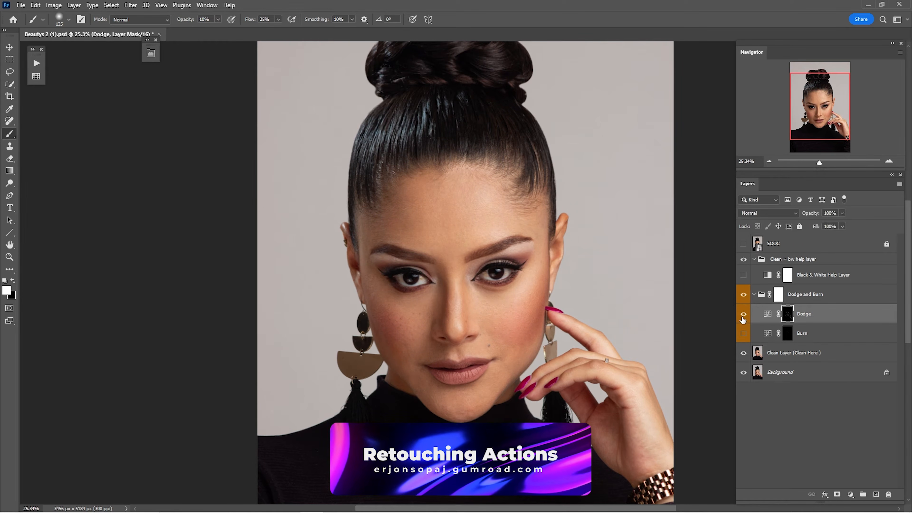
{"action": "left_click", "coordinate": [744, 314]}
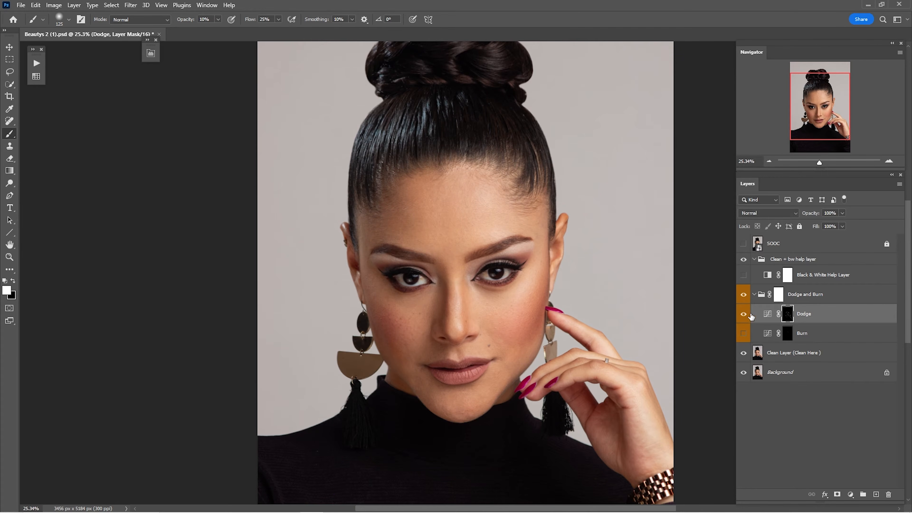
{"action": "left_click", "coordinate": [830, 214]}
{"action": "type", "text": "6"}
Compare the portrait with and without the Burn layer, leave the layer visible, and unlink its mask.
{"action": "left_click", "coordinate": [787, 333]}
{"action": "left_click", "coordinate": [743, 333]}
{"action": "left_click", "coordinate": [743, 335]}
{"action": "left_click", "coordinate": [743, 334]}
{"action": "left_click", "coordinate": [743, 334]}
{"action": "left_click", "coordinate": [743, 334]}
{"action": "left_click", "coordinate": [779, 334]}
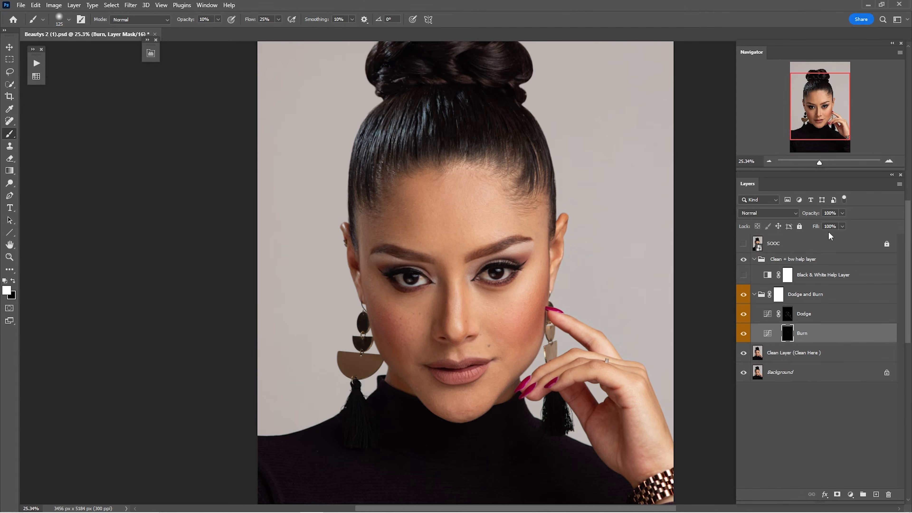
{"action": "left_click_drag", "start_coordinate": [817, 216], "coordinate": [815, 217]}
Examine the Dodge and Burn group's effect on the whole portrait and close up on the cheek by toggling the group.
{"action": "left_click", "coordinate": [779, 295]}
{"action": "left_click", "coordinate": [743, 295]}
{"action": "left_click", "coordinate": [743, 294]}
{"action": "left_click", "coordinate": [743, 294]}
{"action": "left_click", "coordinate": [743, 295]}
{"action": "key", "text": "z"}
{"action": "left_click_drag", "start_coordinate": [398, 366], "coordinate": [438, 363]}
{"action": "key", "text": "b"}
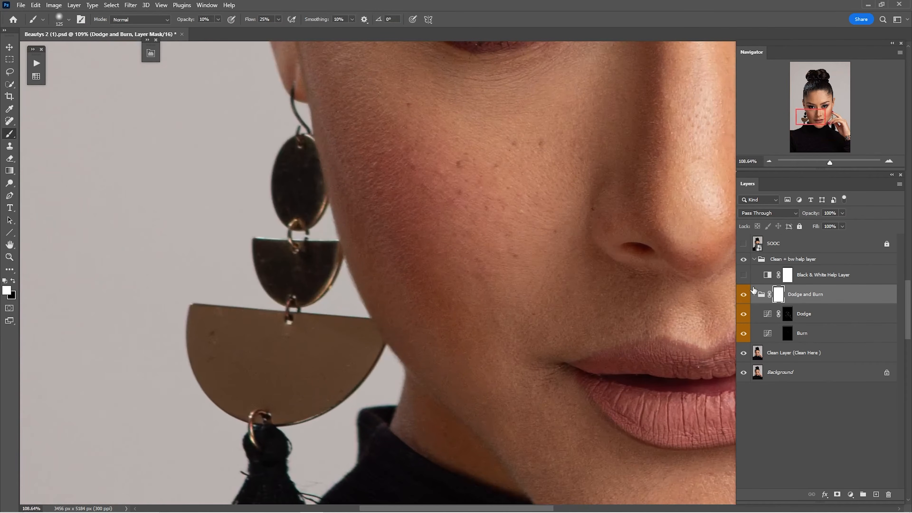
{"action": "left_click", "coordinate": [744, 301]}
{"action": "left_click", "coordinate": [744, 303]}
{"action": "key", "text": "ctrl+0"}
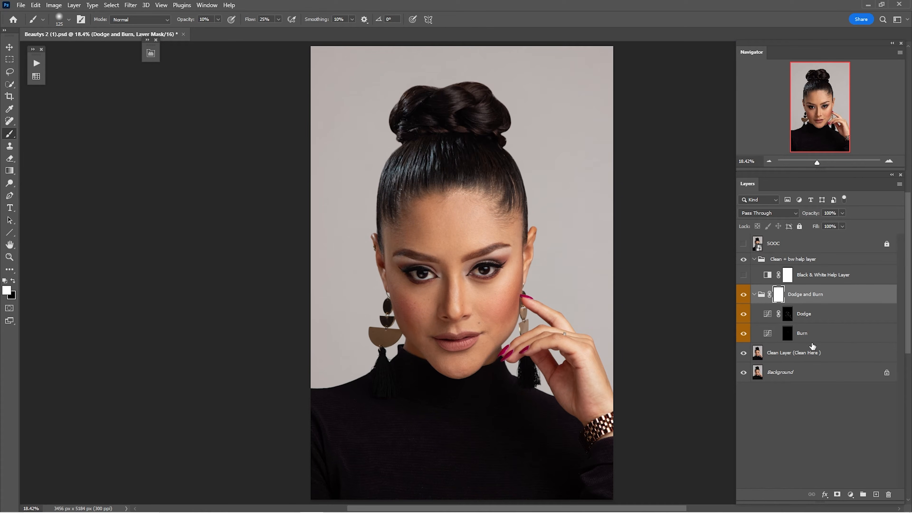
Collapse the Dodge and Burn group and merge it with the Clean Layer.
{"action": "left_click", "coordinate": [754, 295]}
{"action": "left_click", "coordinate": [788, 320], "text": "shift"}
{"action": "right_click", "coordinate": [804, 312]}
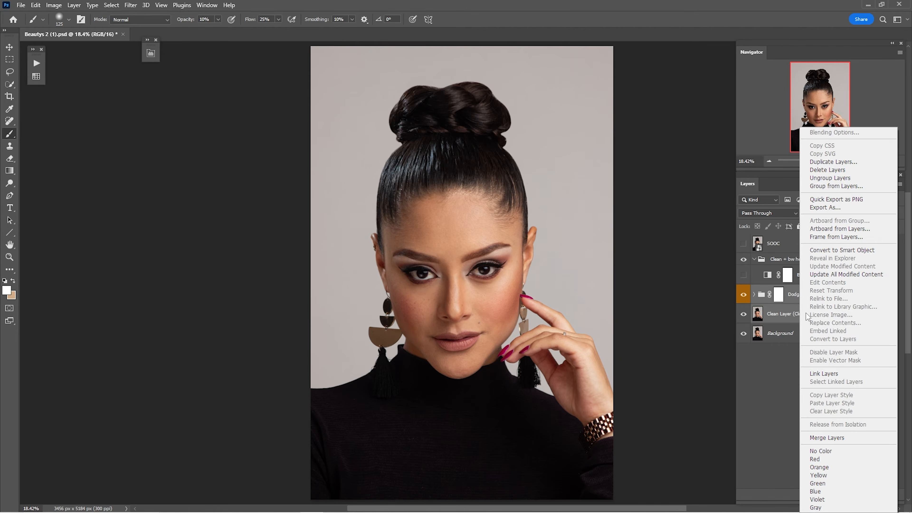
{"action": "left_click", "coordinate": [841, 438]}
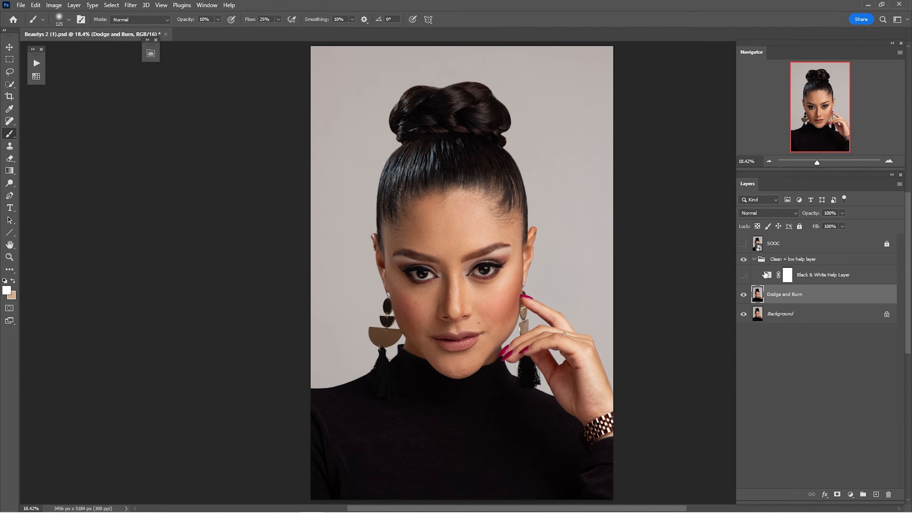
Delete the Clean + bw help layer group together with its Black & White Help Layer.
{"action": "left_click", "coordinate": [743, 275]}
{"action": "left_click", "coordinate": [785, 262]}
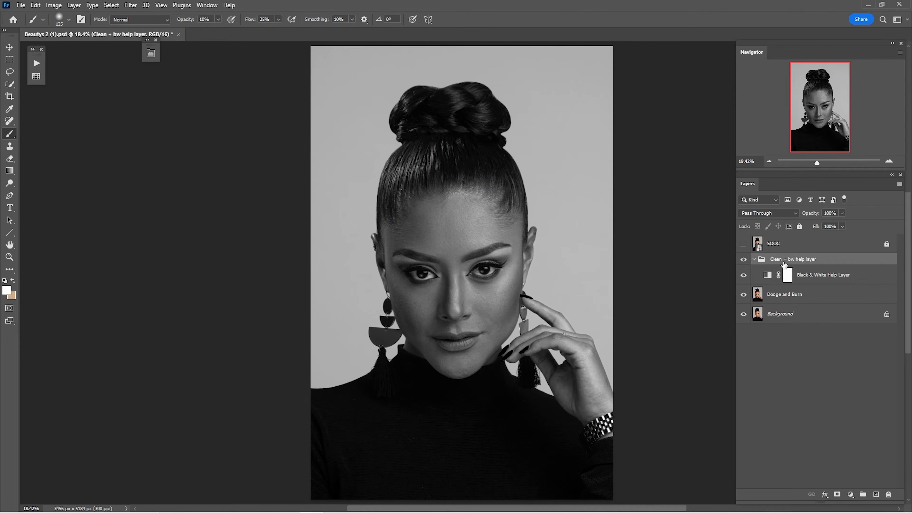
{"action": "key", "text": "Delete"}
Compare the portrait before and after by toggling the merged Dodge and Burn layer, leaving it visible.
{"action": "left_click", "coordinate": [744, 265]}
{"action": "left_click", "coordinate": [743, 265]}
{"action": "left_click", "coordinate": [743, 266]}
{"action": "left_click", "coordinate": [743, 266]}
{"action": "left_click", "coordinate": [743, 265]}
{"action": "left_click", "coordinate": [743, 266]}
{"action": "left_click", "coordinate": [743, 266]}
{"action": "left_click", "coordinate": [744, 266]}
Merge the Dodge and Burn layer with the Background layer.
{"action": "left_click", "coordinate": [787, 282], "text": "shift"}
{"action": "right_click", "coordinate": [790, 284]}
{"action": "left_click", "coordinate": [706, 394]}
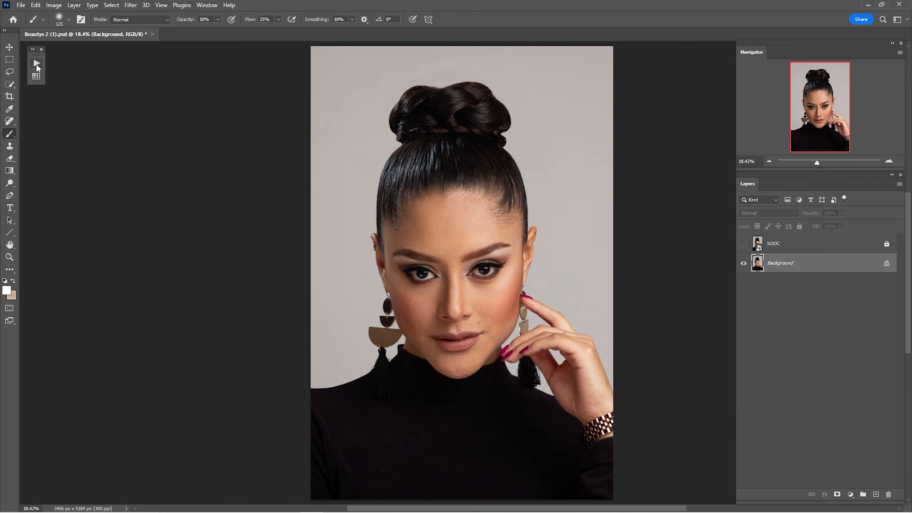
Run the Frequency Separation v.2 action and select the Color / Low Frequency copy layer.
{"action": "left_click", "coordinate": [36, 63]}
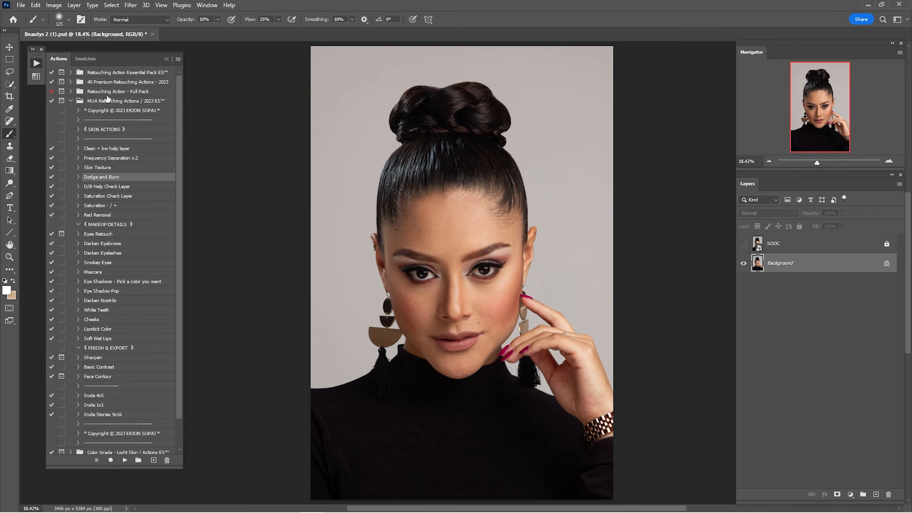
{"action": "left_click", "coordinate": [110, 159]}
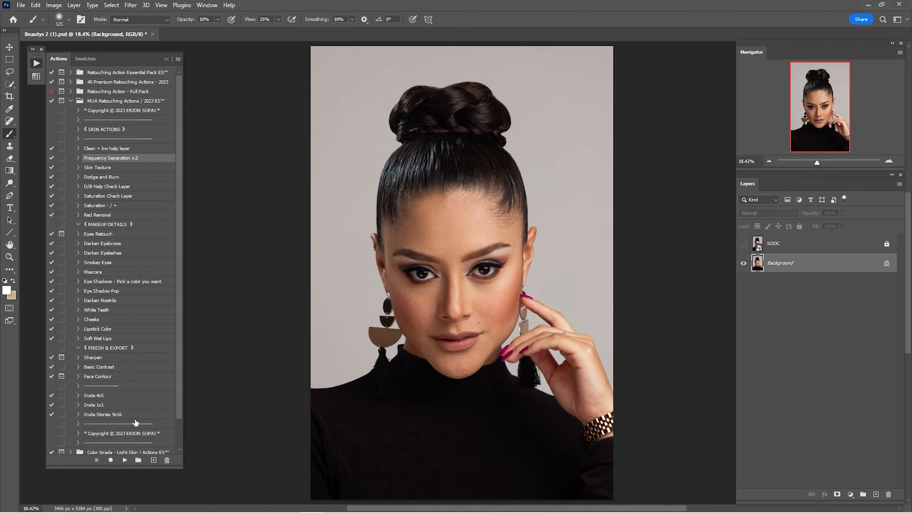
{"action": "left_click", "coordinate": [125, 460]}
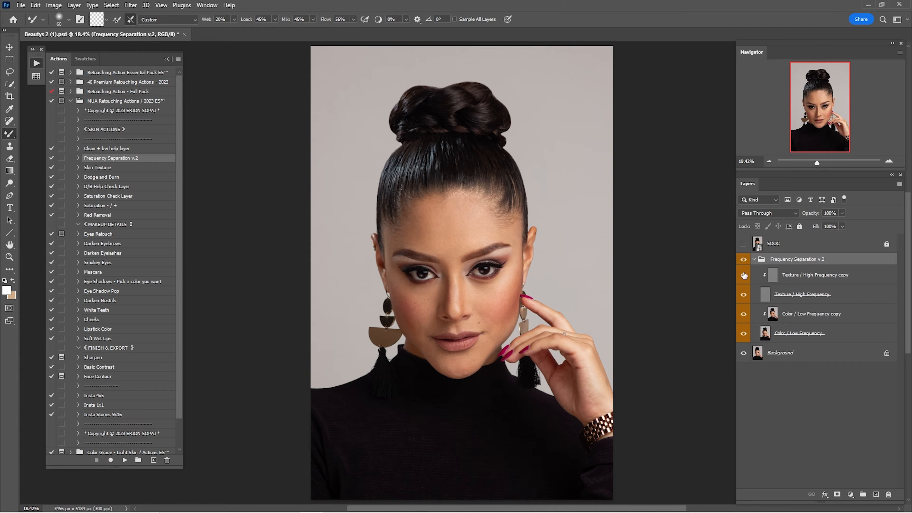
{"action": "left_click", "coordinate": [791, 319]}
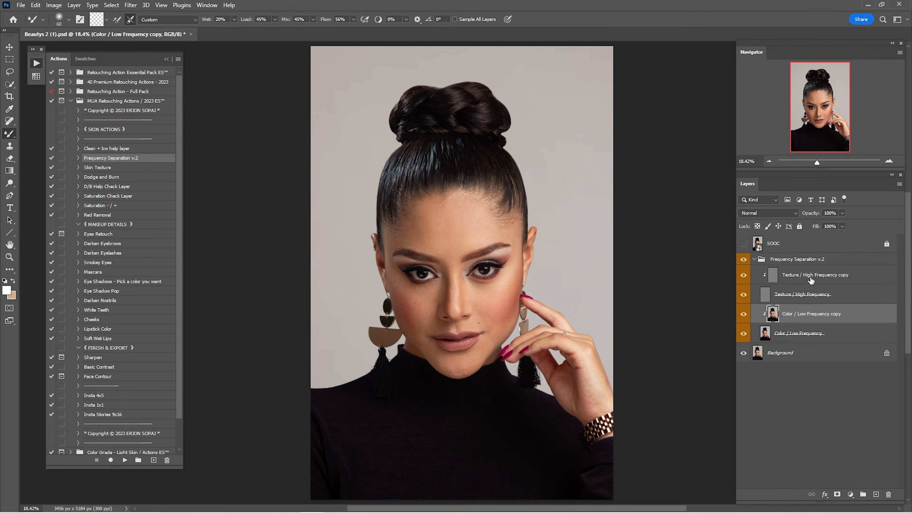
Set up the Mixer Brush with Wet 10%, Load 45%, Mix 45%, Flow 33% and a Soft Round tip at 0% hardness.
{"action": "right_click", "coordinate": [12, 130]}
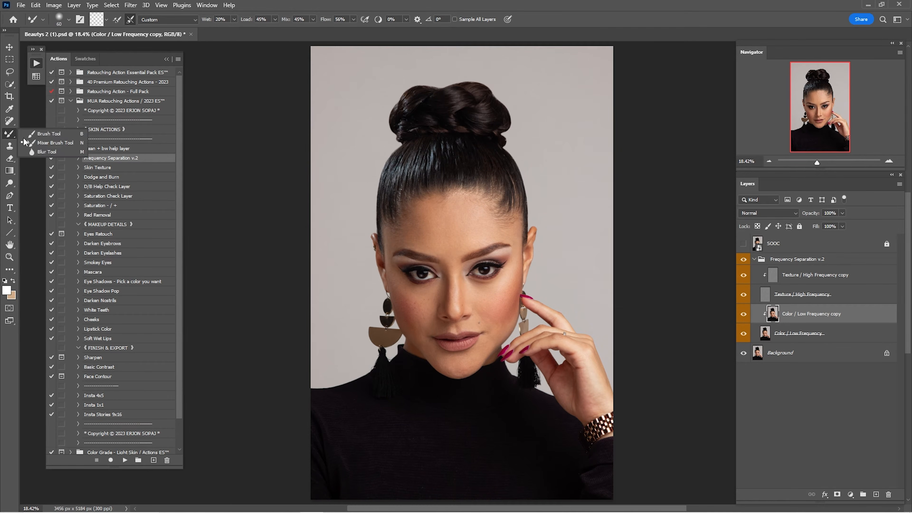
{"action": "left_click", "coordinate": [55, 142]}
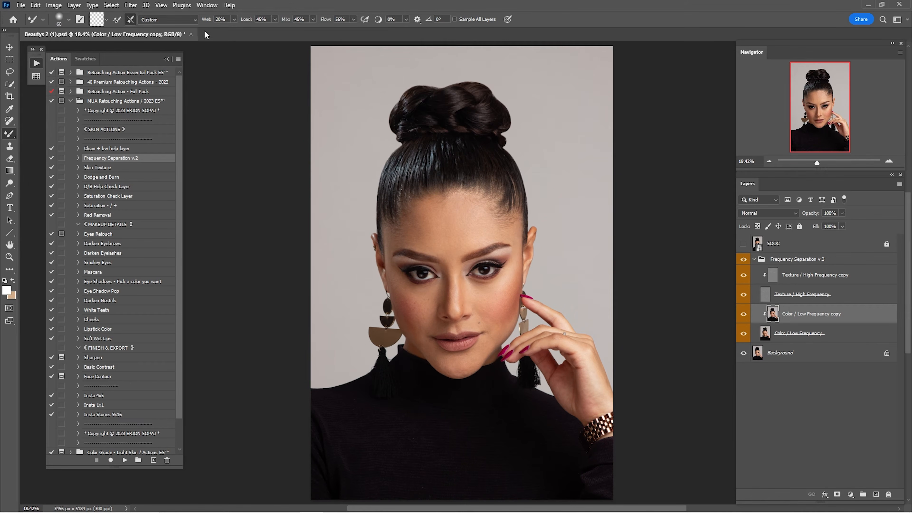
{"action": "type", "text": "10"}
{"action": "key", "text": "Tab"}
{"action": "key", "text": "Tab"}
{"action": "key", "text": "Tab"}
{"action": "key", "text": "Return"}
{"action": "right_click", "coordinate": [464, 214]}
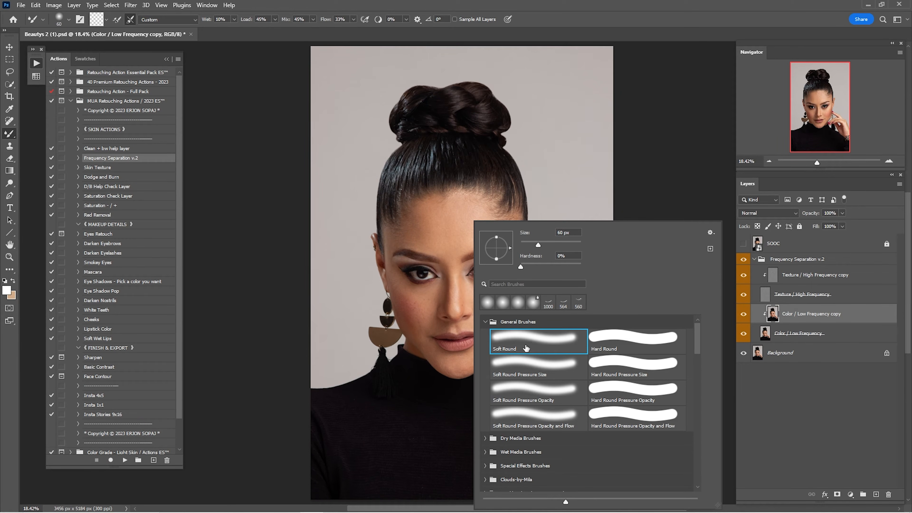
{"action": "left_click", "coordinate": [625, 32]}
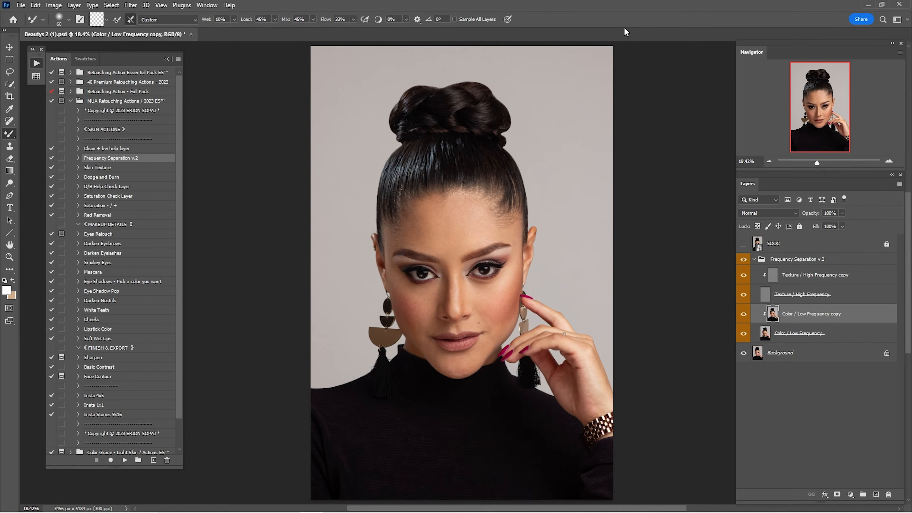
Hide the Texture / High Frequency layer and blend the forehead tones on the Color / Low Frequency copy layer with a 250 px brush.
{"action": "left_click", "coordinate": [743, 297]}
{"action": "key", "text": "z"}
{"action": "left_click_drag", "start_coordinate": [452, 244], "coordinate": [509, 211]}
{"action": "key", "text": "b"}
{"action": "key", "text": "bracketright"}
{"action": "key", "text": "bracketright"}
{"action": "key", "text": "bracketright"}
{"action": "key", "text": "bracketright"}
{"action": "key", "text": "bracketright"}
{"action": "key", "text": "bracketright"}
{"action": "key", "text": "bracketright"}
{"action": "key", "text": "bracketright"}
{"action": "key", "text": "bracketright"}
{"action": "key", "text": "bracketright"}
{"action": "key", "text": "bracketright"}
{"action": "key", "text": "bracketright"}
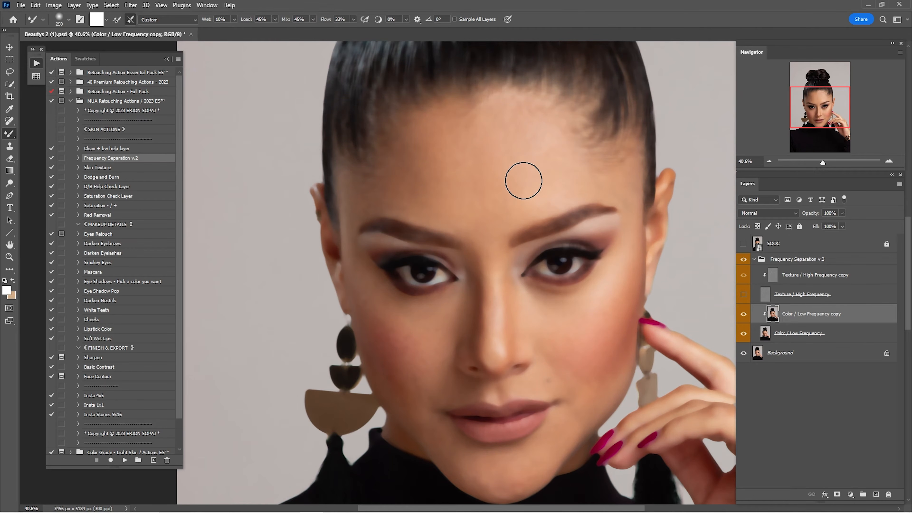
{"action": "mouse_move", "coordinate": [532, 176]}
{"action": "left_mouse_down"}
{"action": "mouse_move", "coordinate": [517, 197]}
{"action": "mouse_move", "coordinate": [504, 186]}
{"action": "left_mouse_up"}
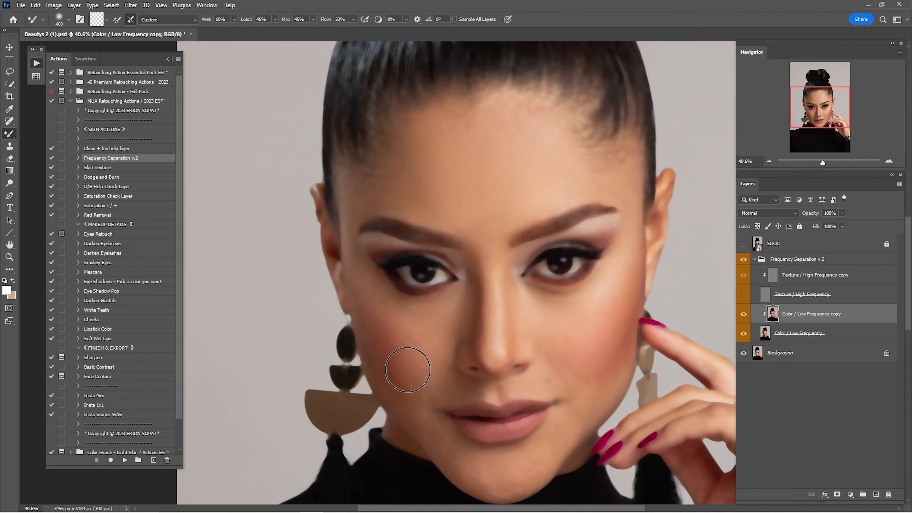
Blend the skin tones on the cheeks and the rest of the face with smaller brush sizes, and show the Texture / High Frequency layer again.
{"action": "key", "text": "bracketleft"}
{"action": "key", "text": "bracketleft"}
{"action": "scroll", "coordinate": [549, 342], "scroll_direction": "down", "scroll_amount": 3}
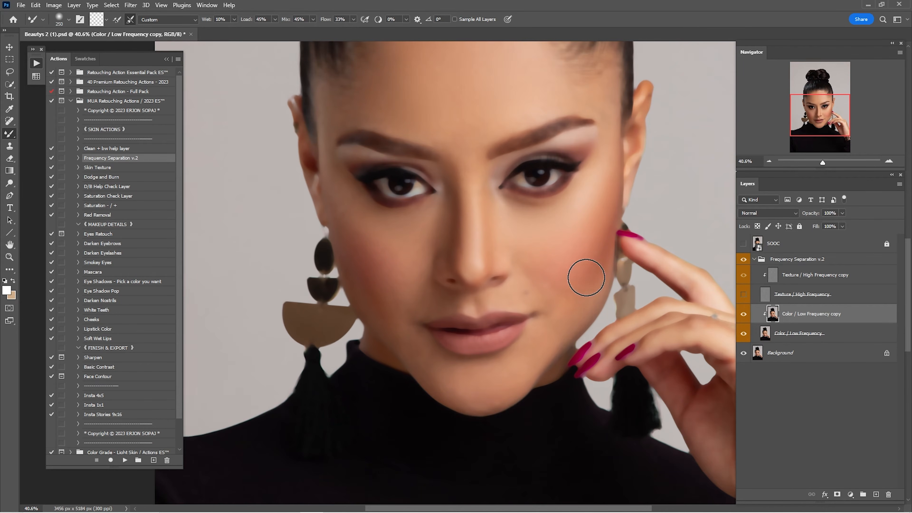
{"action": "scroll", "coordinate": [566, 285], "scroll_direction": "up", "scroll_amount": 2}
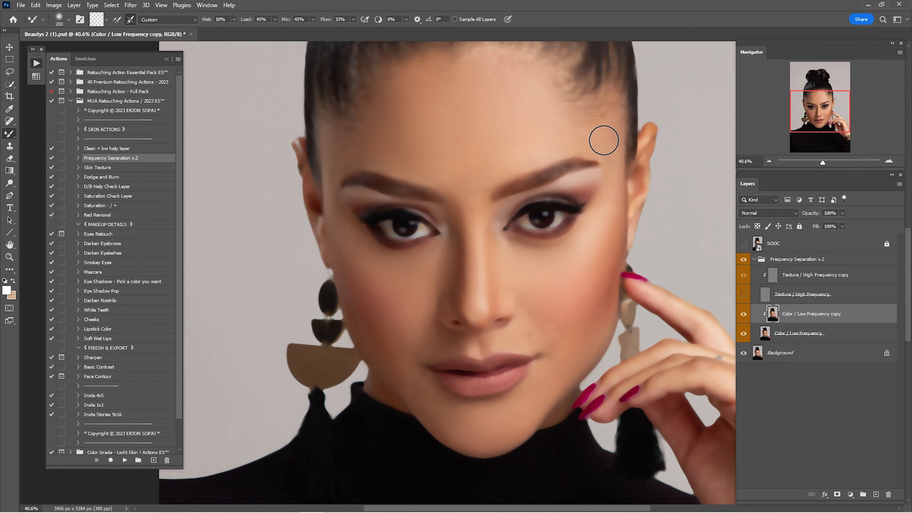
{"action": "key", "text": "bracketleft"}
{"action": "key", "text": "bracketleft"}
{"action": "key", "text": "bracketright"}
{"action": "mouse_move", "coordinate": [614, 351]}
{"action": "left_mouse_down"}
{"action": "mouse_move", "coordinate": [393, 149]}
{"action": "mouse_move", "coordinate": [396, 225]}
{"action": "left_mouse_up"}
{"action": "key", "text": "ctrl+0"}
{"action": "key", "text": "bracketright"}
{"action": "left_click", "coordinate": [743, 294]}
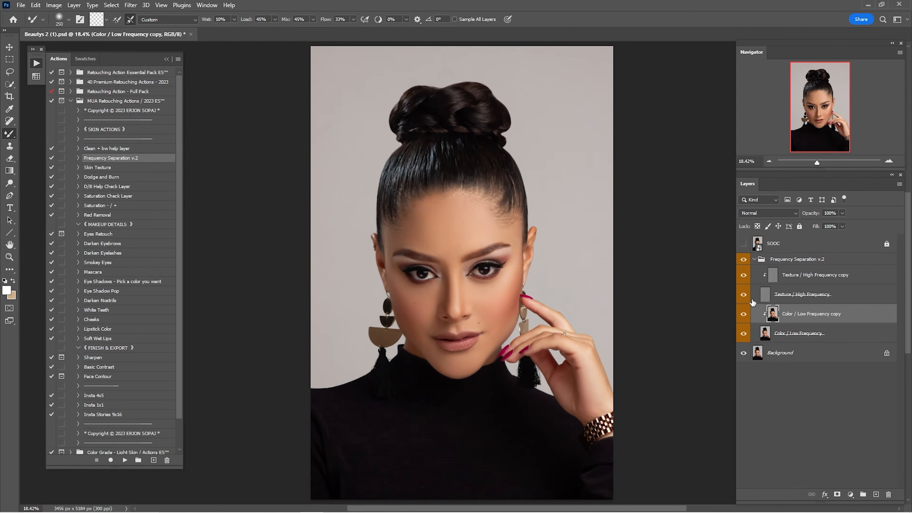
Compare the skin smoothing before and after by toggling the Color / Low Frequency copy layer, leaving it visible.
{"action": "left_click", "coordinate": [743, 315]}
{"action": "left_click", "coordinate": [743, 315]}
{"action": "left_click", "coordinate": [743, 314]}
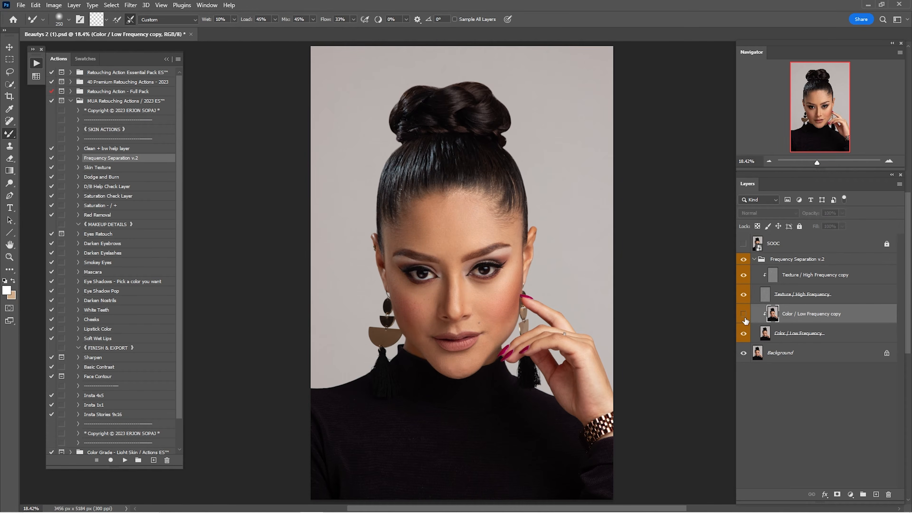
{"action": "left_click_drag", "start_coordinate": [472, 269], "coordinate": [565, 248]}
{"action": "left_click", "coordinate": [743, 315]}
{"action": "left_click", "coordinate": [743, 315]}
{"action": "left_click", "coordinate": [743, 315]}
{"action": "left_click", "coordinate": [743, 316]}
{"action": "left_click", "coordinate": [743, 317]}
{"action": "left_click", "coordinate": [744, 316]}
{"action": "left_click", "coordinate": [744, 318]}
{"action": "left_click", "coordinate": [743, 316]}
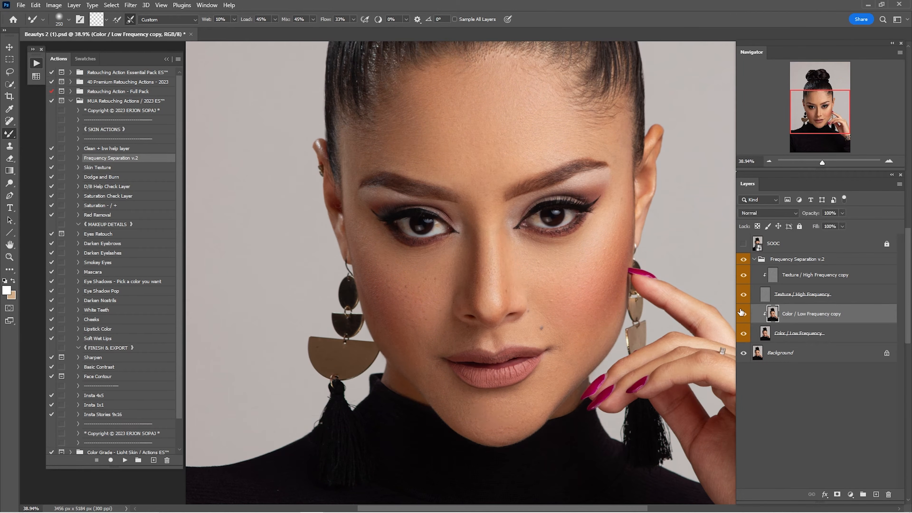
On the Texture / High Frequency copy layer, set up the Clone Stamp with an 80 px Soft Round tip at 0% hardness.
{"action": "left_click", "coordinate": [785, 281]}
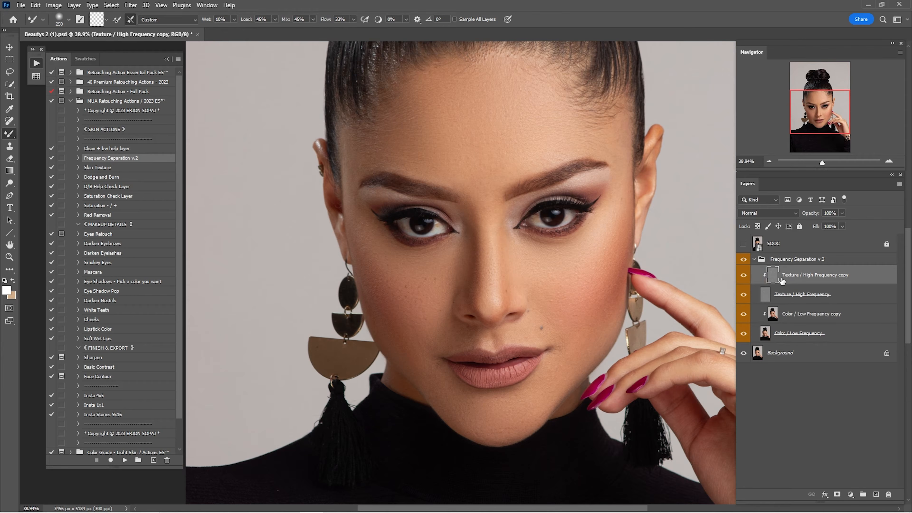
{"action": "left_click", "coordinate": [10, 147]}
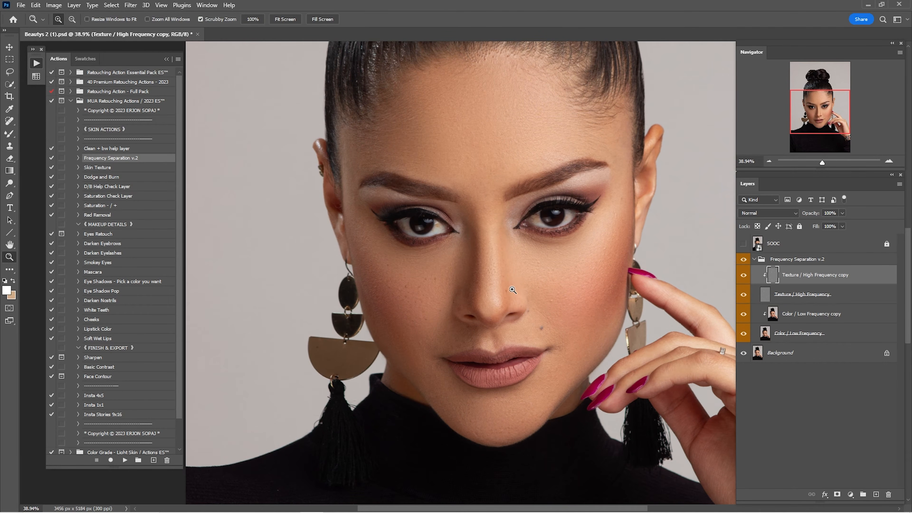
{"action": "left_click_drag", "start_coordinate": [513, 290], "coordinate": [592, 297]}
{"action": "mouse_move", "coordinate": [616, 333]}
{"action": "left_mouse_down"}
{"action": "mouse_move", "coordinate": [540, 289]}
{"action": "mouse_move", "coordinate": [603, 292]}
{"action": "left_mouse_up"}
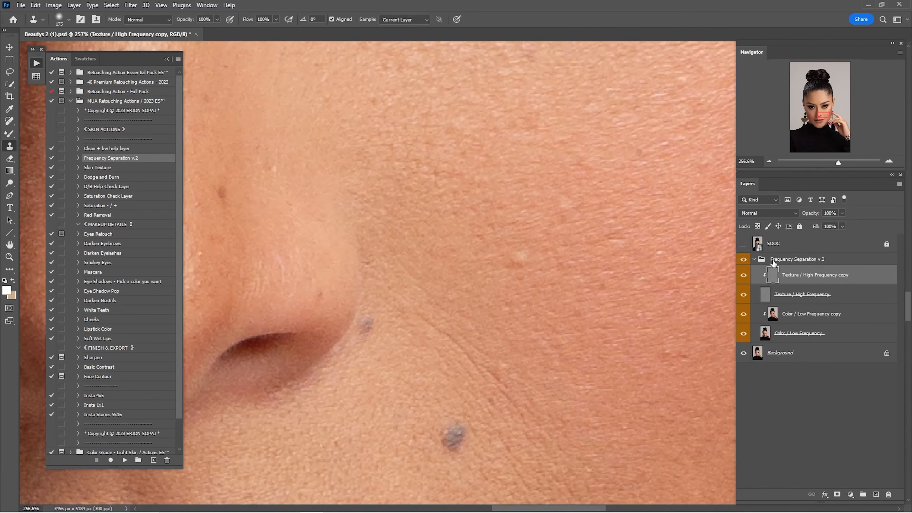
{"action": "key", "text": "bracketleft"}
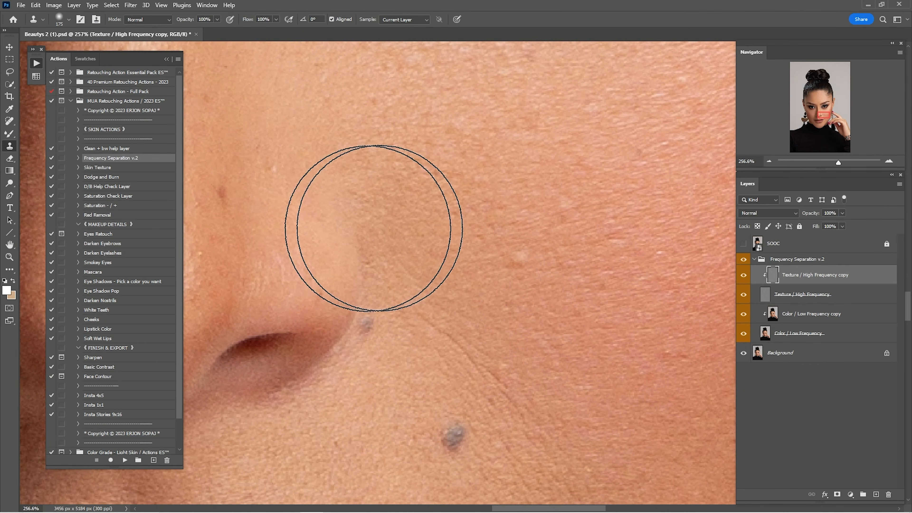
{"action": "key", "text": "bracketleft"}
{"action": "key", "text": "bracketleft"}
{"action": "key", "text": "bracketleft"}
{"action": "key", "text": "bracketleft"}
{"action": "right_click", "coordinate": [564, 289]}
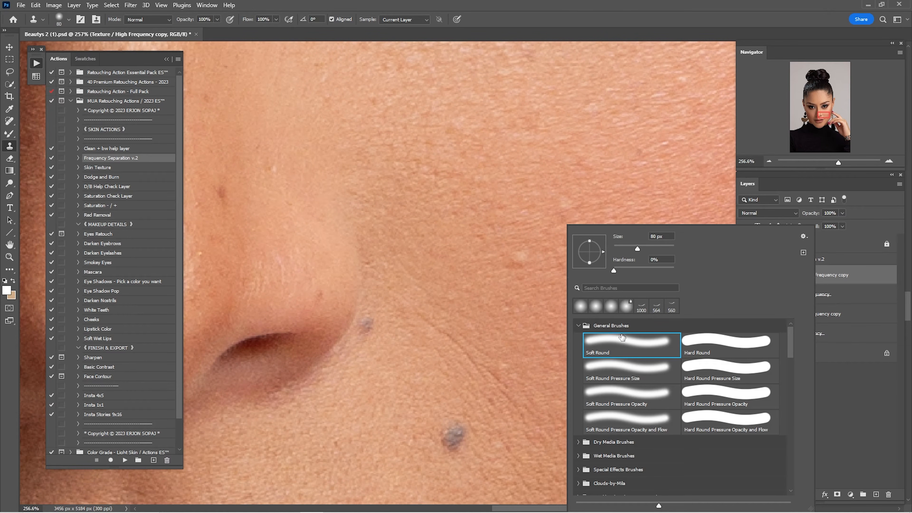
{"action": "left_click", "coordinate": [595, 11]}
Clone clean skin texture over the blemishes on the cheek beside the nose with a 35 px brush.
{"action": "key", "text": "bracketleft"}
{"action": "key", "text": "bracketleft"}
{"action": "key", "text": "bracketleft"}
{"action": "key", "text": "bracketleft"}
{"action": "key", "text": "bracketleft"}
{"action": "key", "text": "bracketleft"}
{"action": "key", "text": "alt"}
{"action": "left_click", "coordinate": [555, 294], "text": "alt"}
{"action": "left_click", "coordinate": [518, 255]}
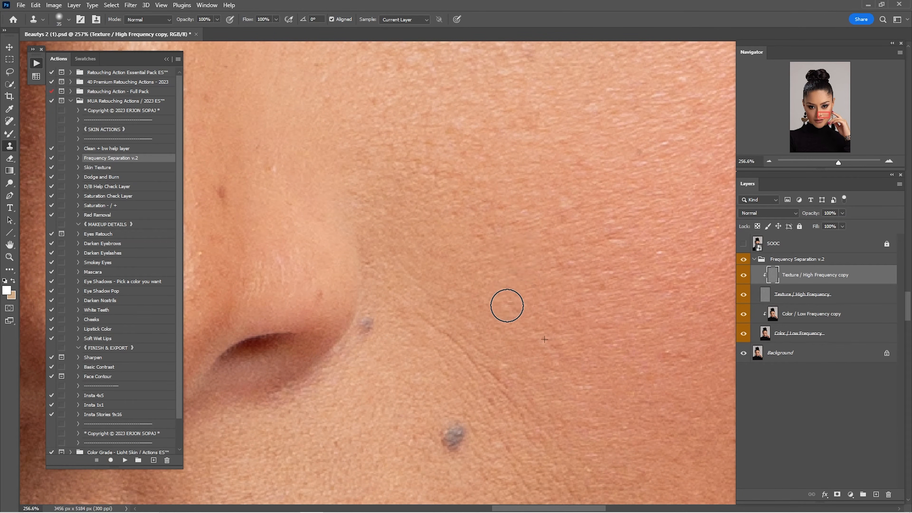
{"action": "left_click", "coordinate": [564, 246], "text": "alt"}
{"action": "left_click", "coordinate": [564, 218]}
{"action": "left_click", "coordinate": [538, 218]}
Clone clean texture over the spots below the eye and on the chin with a 25 px brush.
{"action": "key", "text": "bracketleft"}
{"action": "key", "text": "bracketleft"}
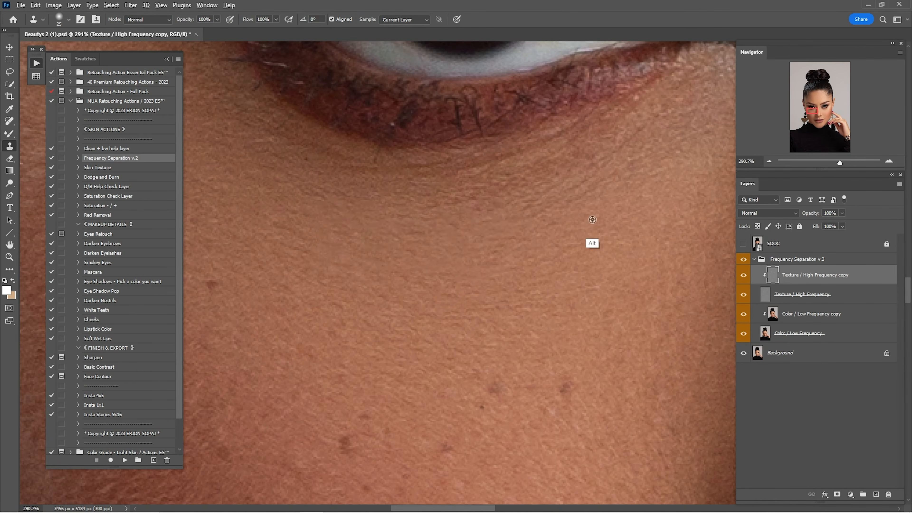
{"action": "key", "text": "z"}
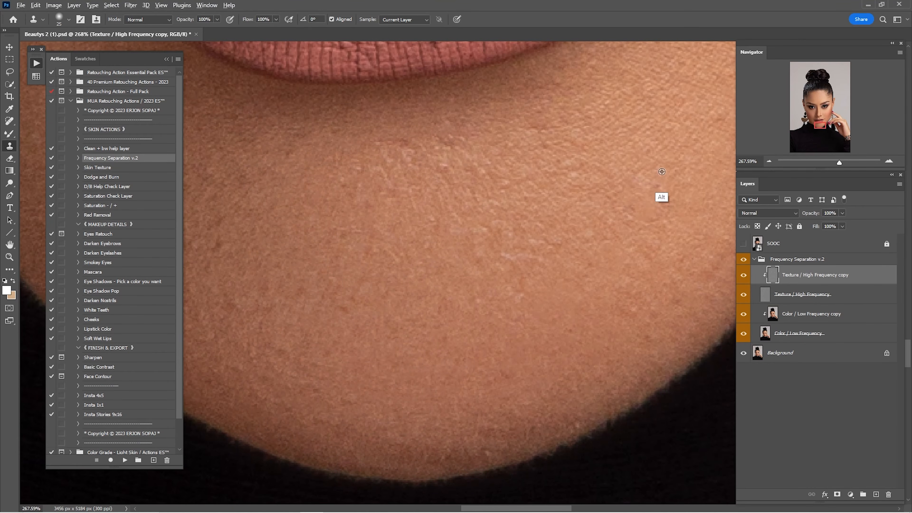
Compare the portrait before and after by toggling the Frequency Separation v.2 group, leaving it visible, and inspect the face up close.
{"action": "left_click", "coordinate": [743, 260]}
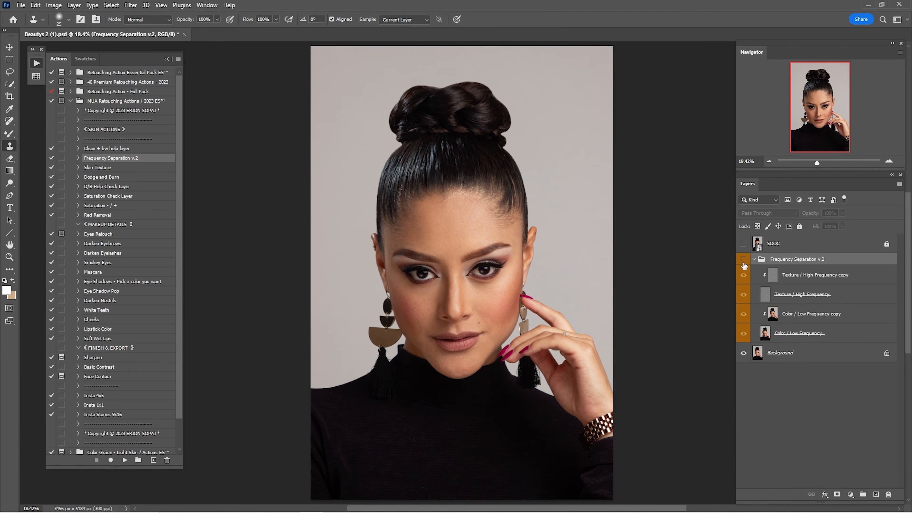
{"action": "left_click", "coordinate": [744, 260]}
{"action": "left_click", "coordinate": [744, 260]}
{"action": "left_click", "coordinate": [744, 260]}
{"action": "left_click", "coordinate": [744, 260]}
{"action": "left_click", "coordinate": [744, 260]}
{"action": "left_click", "coordinate": [744, 262]}
{"action": "left_click", "coordinate": [744, 261]}
{"action": "key", "text": "ctrl+space"}
{"action": "left_click_drag", "start_coordinate": [482, 311], "coordinate": [499, 323]}
{"action": "left_click_drag", "start_coordinate": [499, 323], "coordinate": [563, 289]}
{"action": "key", "text": "ctrl+space"}
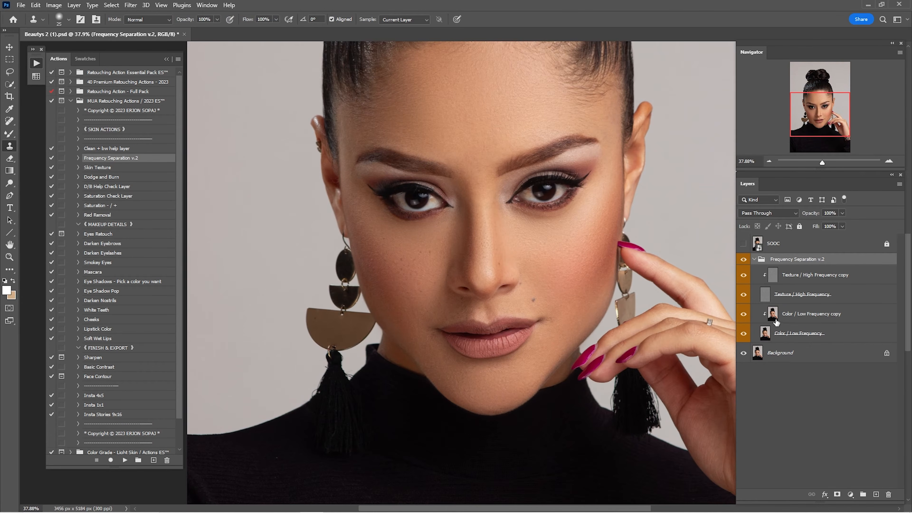
Reduce the opacity of the Color / Low Frequency copy layer to 85%.
{"action": "left_click", "coordinate": [743, 315]}
{"action": "left_click", "coordinate": [742, 315]}
{"action": "left_click", "coordinate": [811, 314]}
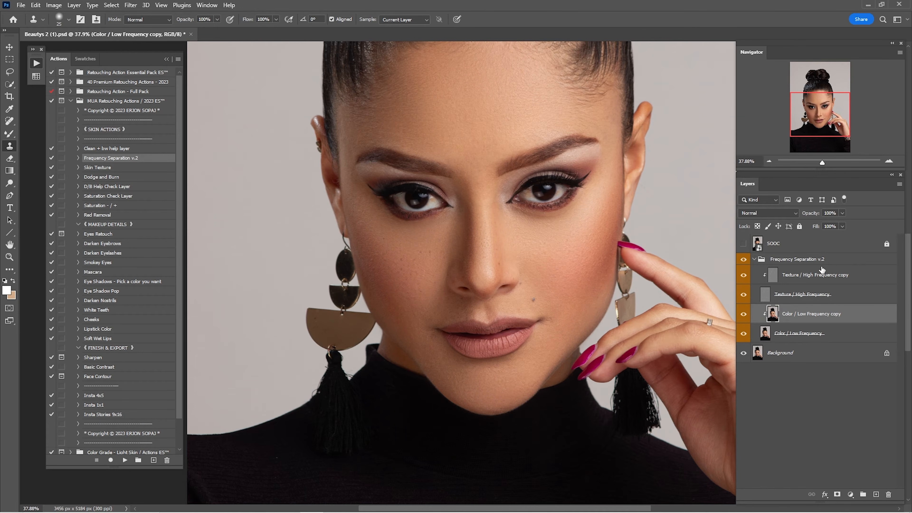
{"action": "left_click_drag", "start_coordinate": [814, 218], "coordinate": [808, 216]}
{"action": "left_click", "coordinate": [822, 213]}
{"action": "type", "text": "85"}
Compare the retouched portrait with the original by toggling the SOOC layer, leaving it hidden.
{"action": "key", "text": "ctrl+0"}
{"action": "left_click", "coordinate": [744, 245]}
{"action": "left_click", "coordinate": [744, 245]}
{"action": "left_click", "coordinate": [744, 245]}
{"action": "left_click", "coordinate": [746, 244]}
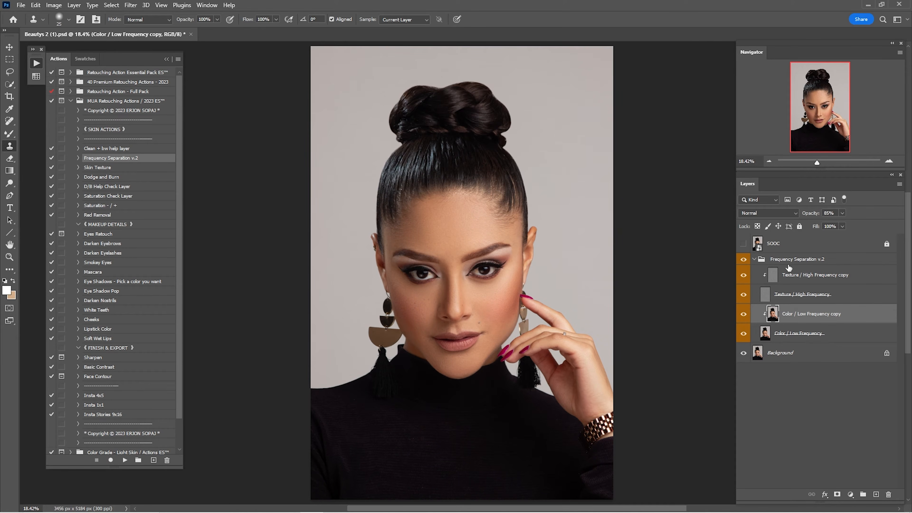
Run the Dodge and Burn action above the Color / Low Frequency copy layer, expand its group and select the Dodge layer.
{"action": "left_click", "coordinate": [101, 177]}
{"action": "left_click", "coordinate": [125, 461]}
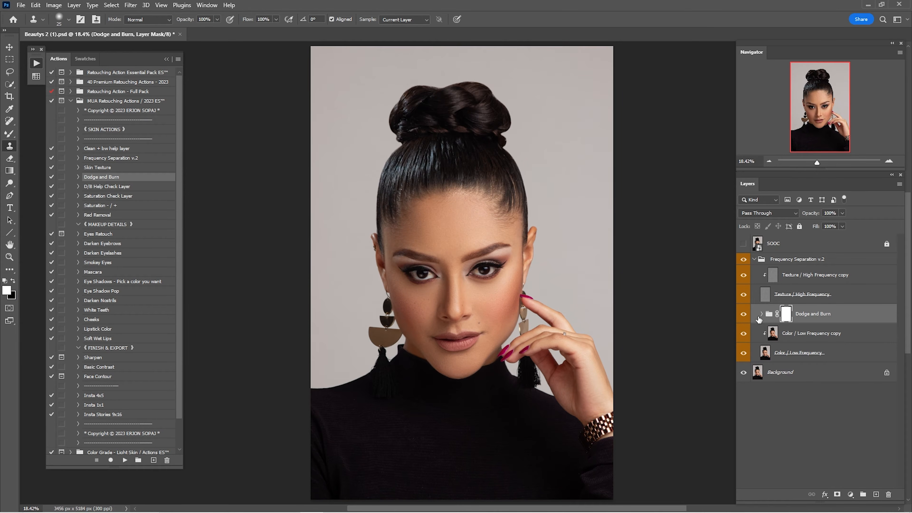
{"action": "left_click", "coordinate": [761, 315]}
{"action": "left_click", "coordinate": [797, 336]}
Prepare a 600 px Soft Round Brush with 0% hardness, 10% opacity and 100% flow for painting on the Dodge mask.
{"action": "key", "text": "z"}
{"action": "left_click_drag", "start_coordinate": [463, 231], "coordinate": [492, 255]}
{"action": "left_click_drag", "start_coordinate": [489, 255], "coordinate": [507, 223]}
{"action": "key", "text": "b"}
{"action": "key", "text": "]"}
{"action": "key", "text": "]"}
{"action": "key", "text": "]"}
{"action": "key", "text": "]"}
{"action": "key", "text": "]"}
{"action": "key", "text": "]"}
{"action": "key", "text": "]"}
{"action": "key", "text": "]"}
{"action": "key", "text": "]"}
{"action": "key", "text": "]"}
{"action": "key", "text": "["}
{"action": "key", "text": "["}
{"action": "key", "text": "["}
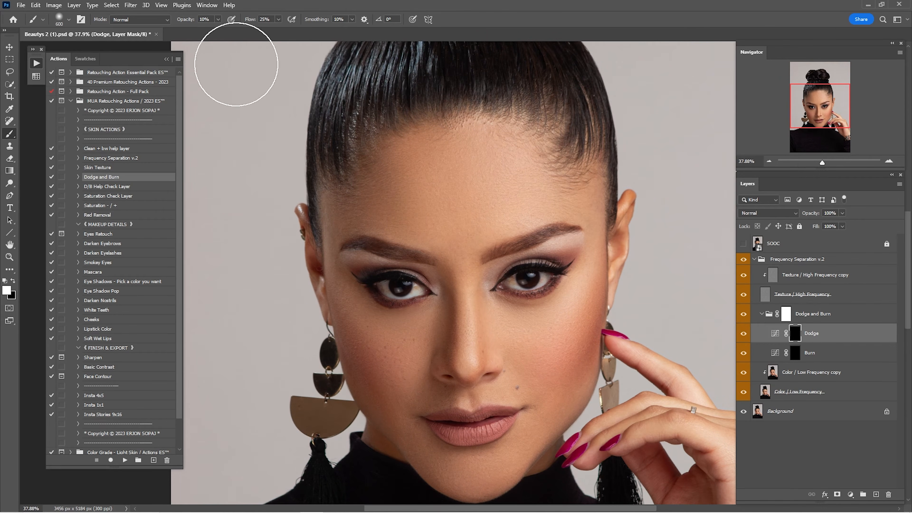
{"action": "left_click", "coordinate": [273, 20]}
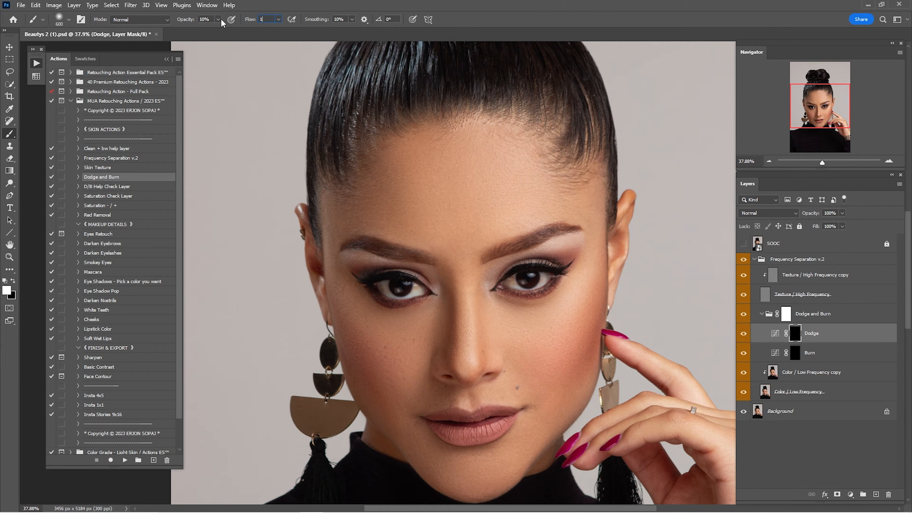
{"action": "right_click", "coordinate": [561, 250]}
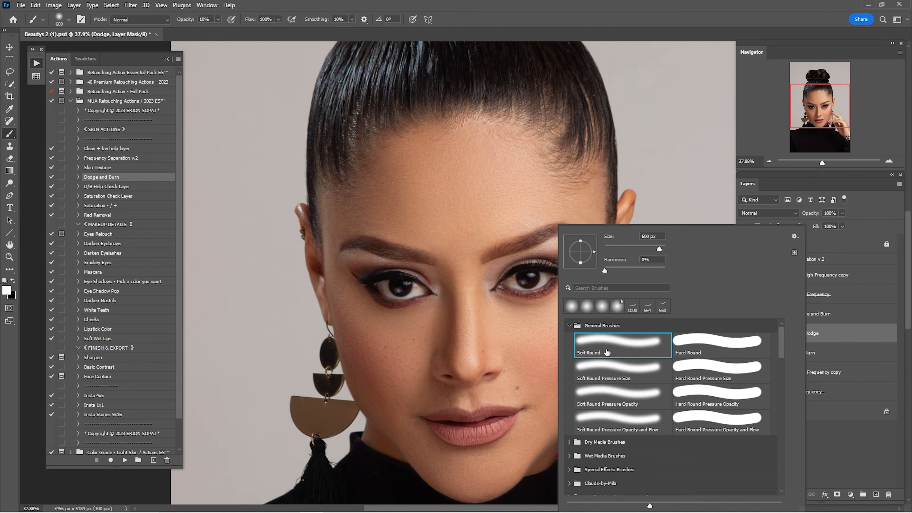
{"action": "left_click", "coordinate": [639, 38]}
Brighten the forehead, under-eye, nose and chin highlights on the Dodge mask, varying the soft brush size to suit each area.
{"action": "key", "text": "bracketright"}
{"action": "key", "text": "bracketright"}
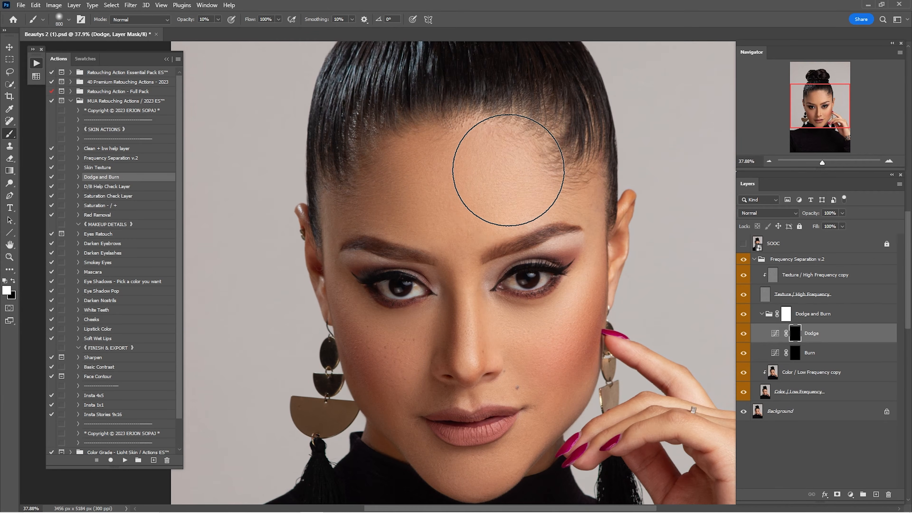
{"action": "key", "text": "bracketleft"}
{"action": "key", "text": "bracketleft"}
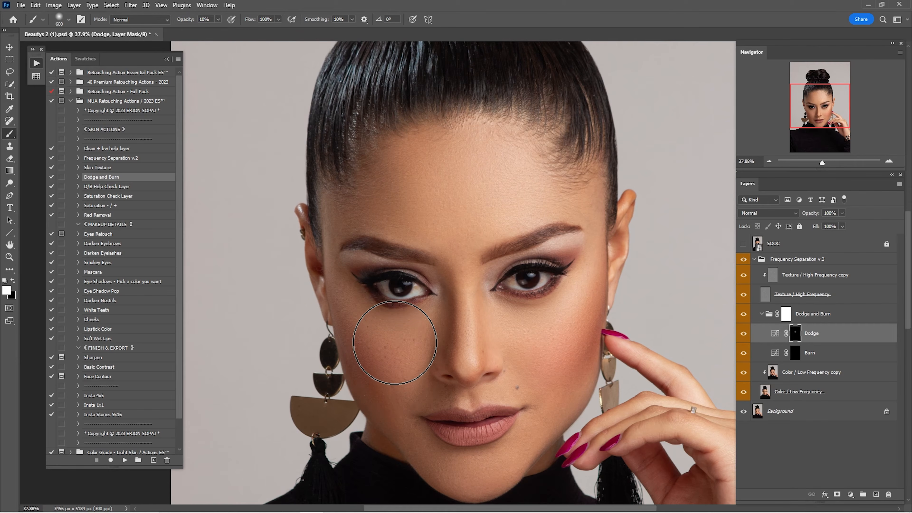
{"action": "key", "text": "bracketleft"}
{"action": "key", "text": "bracketleft"}
{"action": "key", "text": "bracketleft"}
{"action": "key", "text": "bracketleft"}
{"action": "key", "text": "bracketleft"}
{"action": "key", "text": "bracketleft"}
{"action": "key", "text": "bracketleft"}
{"action": "key", "text": "bracketleft"}
{"action": "key", "text": "bracketright"}
{"action": "key", "text": "bracketright"}
{"action": "key", "text": "bracketright"}
{"action": "key", "text": "bracketright"}
{"action": "key", "text": "bracketright"}
{"action": "key", "text": "bracketright"}
{"action": "key", "text": "bracketright"}
{"action": "key", "text": "bracketright"}
{"action": "key", "text": "bracketright"}
{"action": "left_click", "coordinate": [497, 177]}
{"action": "key", "text": "bracketleft"}
{"action": "key", "text": "bracketleft"}
{"action": "key", "text": "bracketleft"}
{"action": "key", "text": "bracketleft"}
{"action": "key", "text": "bracketleft"}
{"action": "key", "text": "bracketleft"}
{"action": "key", "text": "bracketleft"}
{"action": "key", "text": "bracketleft"}
{"action": "key", "text": "bracketright"}
{"action": "key", "text": "bracketright"}
{"action": "key", "text": "bracketright"}
{"action": "key", "text": "bracketright"}
{"action": "key", "text": "bracketright"}
{"action": "key", "text": "bracketright"}
View the whole portrait and compare it with and without the Dodge layer.
{"action": "key", "text": "ctrl+0"}
{"action": "key", "text": "bracketleft"}
{"action": "key", "text": "bracketleft"}
{"action": "key", "text": "bracketleft"}
{"action": "key", "text": "bracketleft"}
{"action": "key", "text": "bracketleft"}
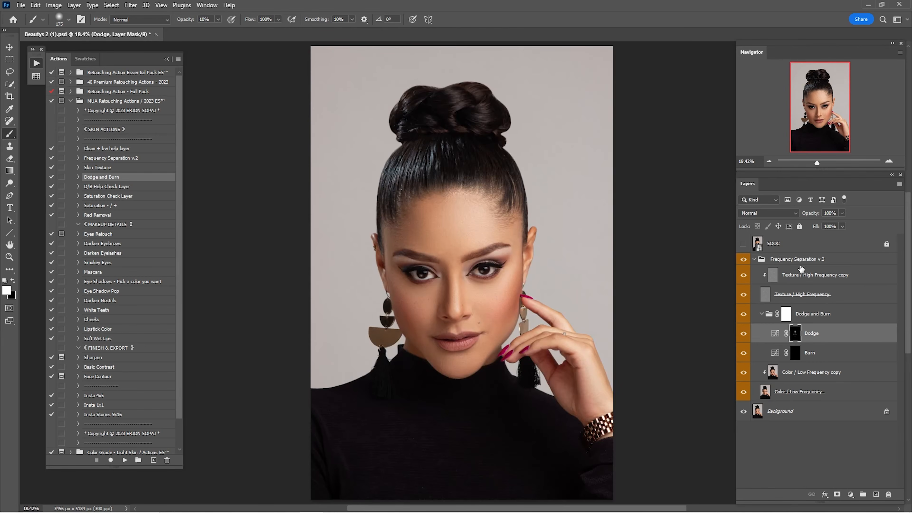
{"action": "left_click", "coordinate": [745, 333]}
{"action": "left_click", "coordinate": [744, 334]}
{"action": "left_click", "coordinate": [744, 335]}
Contour the cheeks and face edges on the Burn mask with a soft brush of about 400 px.
{"action": "scroll", "coordinate": [472, 312], "scroll_direction": "up", "scroll_amount": 5}
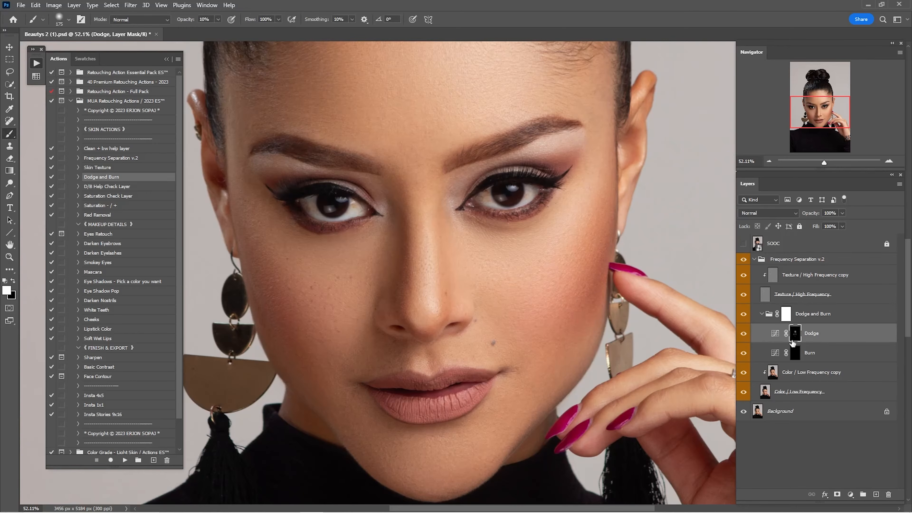
{"action": "left_click", "coordinate": [795, 353]}
{"action": "left_click", "coordinate": [743, 334]}
{"action": "key", "text": "bracketright"}
{"action": "key", "text": "bracketright"}
{"action": "key", "text": "bracketright"}
{"action": "key", "text": "bracketright"}
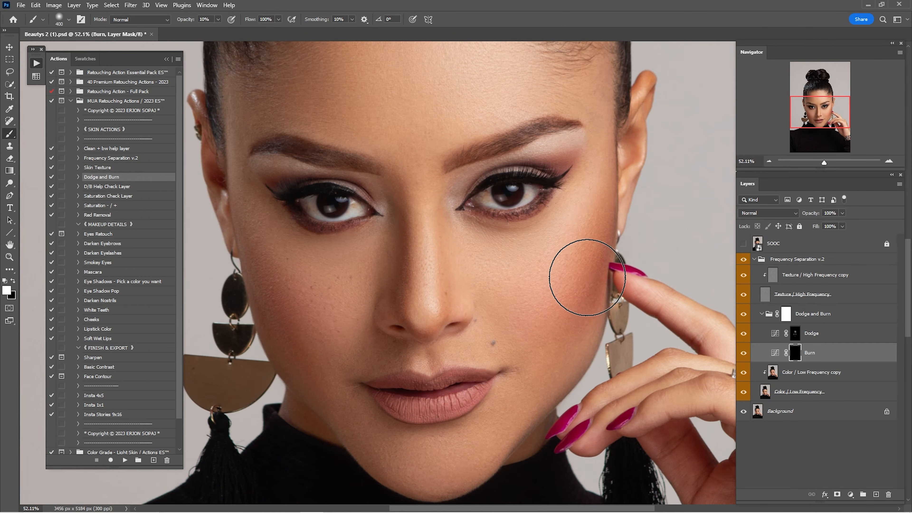
{"action": "key", "text": "shift+b"}
{"action": "mouse_move", "coordinate": [308, 306]}
{"action": "left_mouse_down"}
{"action": "mouse_move", "coordinate": [306, 336]}
{"action": "mouse_move", "coordinate": [410, 427]}
{"action": "left_mouse_up"}
{"action": "left_click", "coordinate": [743, 354]}
{"action": "left_click", "coordinate": [743, 354]}
{"action": "left_click_drag", "start_coordinate": [499, 90], "coordinate": [490, 188]}
{"action": "mouse_move", "coordinate": [329, 360]}
{"action": "left_mouse_down"}
{"action": "mouse_move", "coordinate": [339, 206]}
{"action": "mouse_move", "coordinate": [316, 134]}
{"action": "left_mouse_up"}
{"action": "key", "text": "shift+b"}
{"action": "key", "text": "bracketright"}
{"action": "key", "text": "bracketright"}
{"action": "key", "text": "bracketright"}
{"action": "key", "text": "bracketright"}
{"action": "key", "text": "bracketright"}
Return to the Dodge mask and refine the facial highlights with a smaller brush of about 200 px.
{"action": "key", "text": "alt+bracketright"}
{"action": "key", "text": "bracketleft"}
{"action": "key", "text": "bracketleft"}
{"action": "key", "text": "bracketleft"}
{"action": "key", "text": "bracketleft"}
{"action": "key", "text": "bracketleft"}
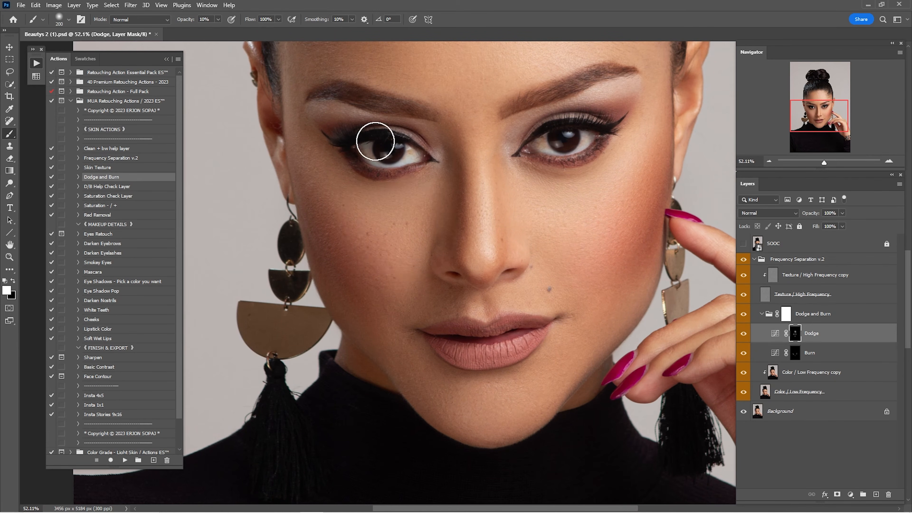
Compare the whole portrait with and without the Dodge and Burn group, leaving it visible.
{"action": "key", "text": "ctrl+0"}
{"action": "left_click", "coordinate": [743, 315]}
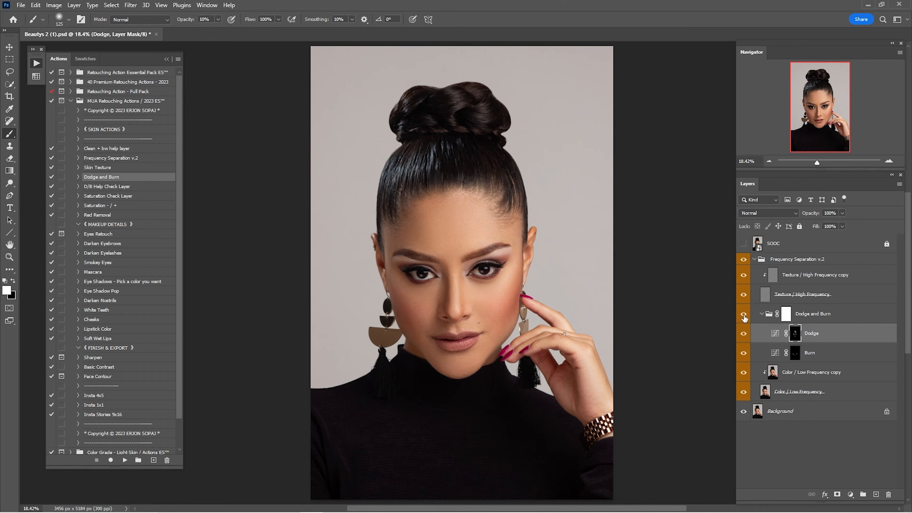
{"action": "left_click", "coordinate": [744, 315]}
{"action": "left_click", "coordinate": [744, 316]}
{"action": "left_click", "coordinate": [744, 315]}
{"action": "left_click", "coordinate": [744, 315]}
{"action": "left_click", "coordinate": [744, 315]}
{"action": "left_click", "coordinate": [745, 315]}
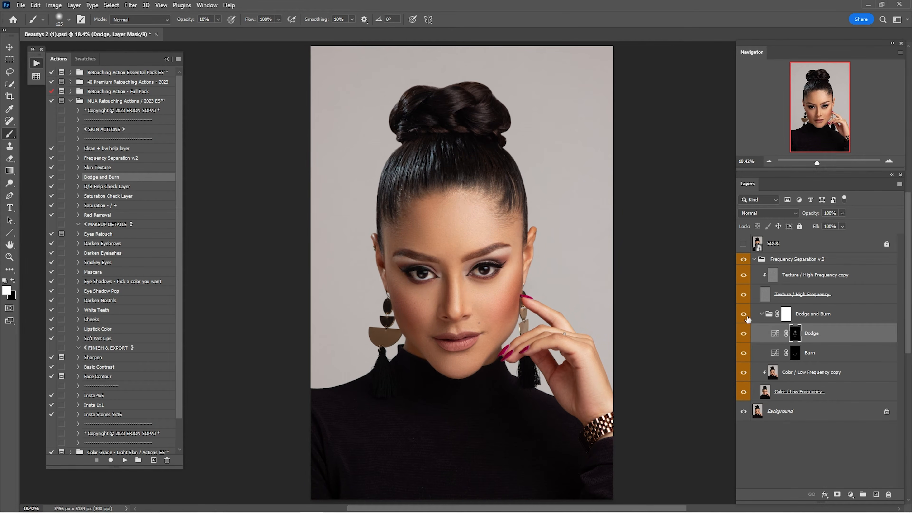
Check the Dodge and Burn layers separately and reduce the Burn layer's opacity to 79%.
{"action": "left_click", "coordinate": [744, 337]}
{"action": "left_click", "coordinate": [741, 340]}
{"action": "left_click", "coordinate": [810, 353]}
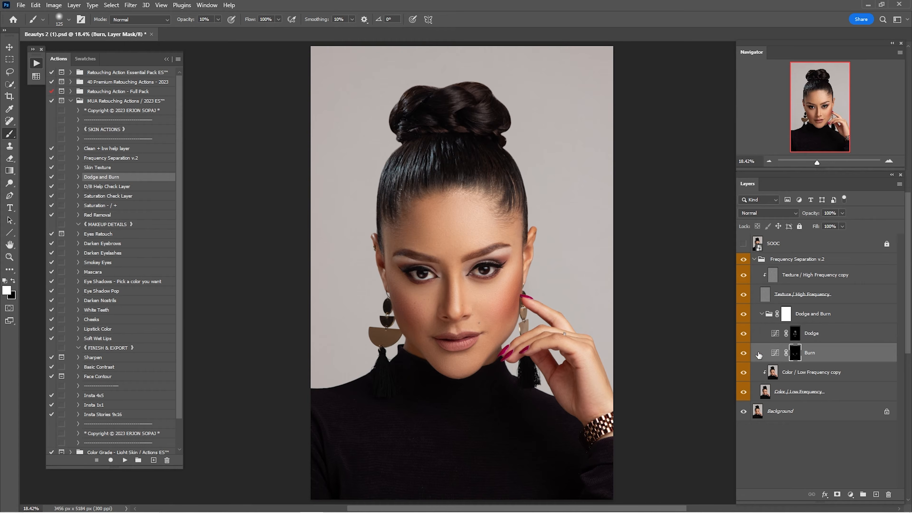
{"action": "left_click", "coordinate": [744, 358]}
{"action": "left_click", "coordinate": [745, 359]}
{"action": "left_click", "coordinate": [744, 358]}
{"action": "left_click", "coordinate": [748, 355]}
Compare the contoured portrait with the original using the SOOC layer, leaving that layer hidden.
{"action": "left_click", "coordinate": [743, 244]}
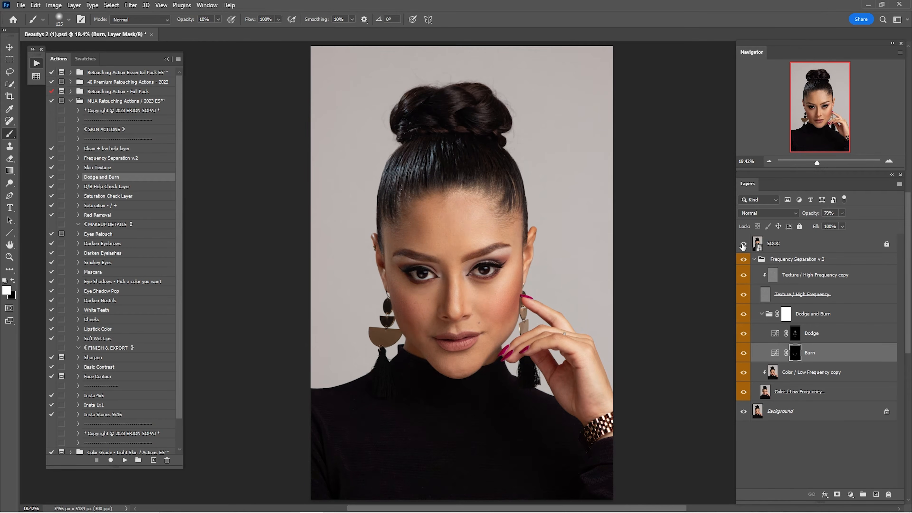
{"action": "left_click", "coordinate": [743, 246]}
{"action": "left_click", "coordinate": [743, 246]}
{"action": "left_click", "coordinate": [744, 246]}
{"action": "left_click", "coordinate": [743, 247]}
{"action": "left_click", "coordinate": [744, 247]}
{"action": "left_click", "coordinate": [744, 249]}
{"action": "left_click", "coordinate": [745, 250]}
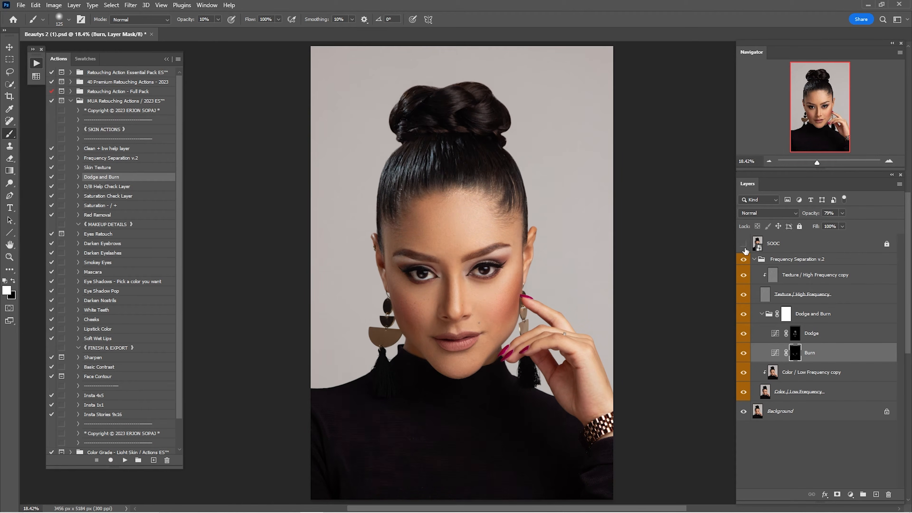
Collapse the Frequency Separation v.2 group and draw a closed Pen path around the mouth gap and upper part of the lower lip.
{"action": "left_click", "coordinate": [754, 259]}
{"action": "key", "text": "z"}
{"action": "left_click_drag", "start_coordinate": [452, 345], "coordinate": [674, 260]}
{"action": "left_click_drag", "start_coordinate": [546, 298], "coordinate": [526, 308]}
{"action": "left_click_drag", "start_coordinate": [641, 255], "coordinate": [669, 249]}
{"action": "key", "text": "p"}
{"action": "left_click", "coordinate": [670, 246]}
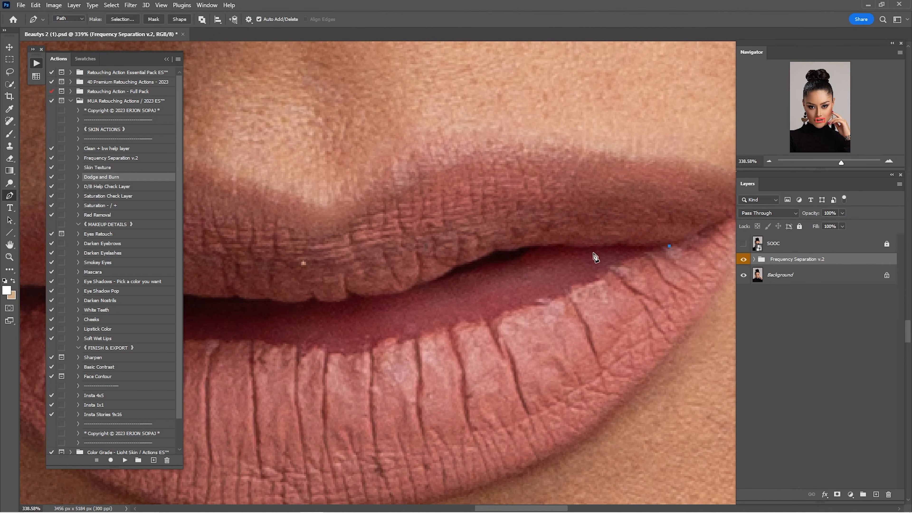
{"action": "left_click_drag", "start_coordinate": [547, 245], "coordinate": [523, 256]}
{"action": "left_click_drag", "start_coordinate": [474, 270], "coordinate": [557, 255]}
{"action": "left_click_drag", "start_coordinate": [499, 275], "coordinate": [573, 266]}
{"action": "left_click", "coordinate": [642, 251]}
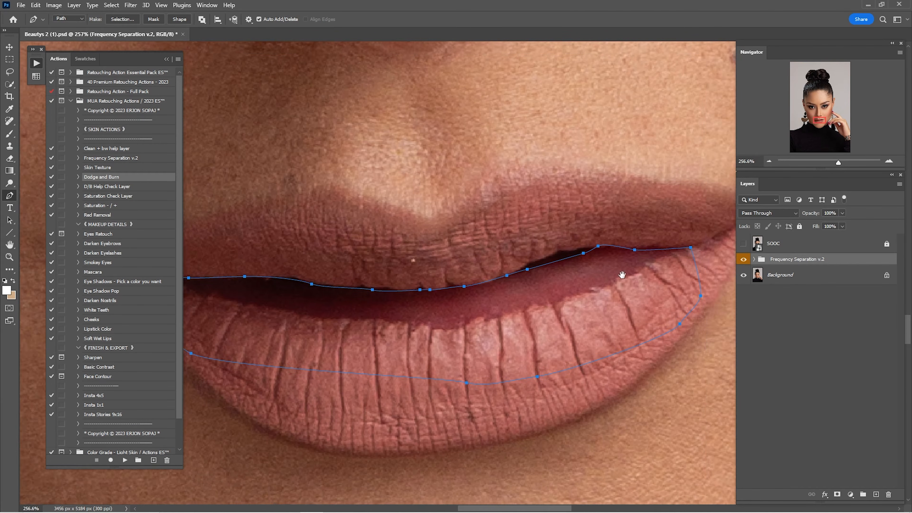
Convert the lip path into a new selection with a 0-pixel feather radius.
{"action": "left_click_drag", "start_coordinate": [622, 275], "coordinate": [651, 263]}
{"action": "right_click", "coordinate": [584, 279]}
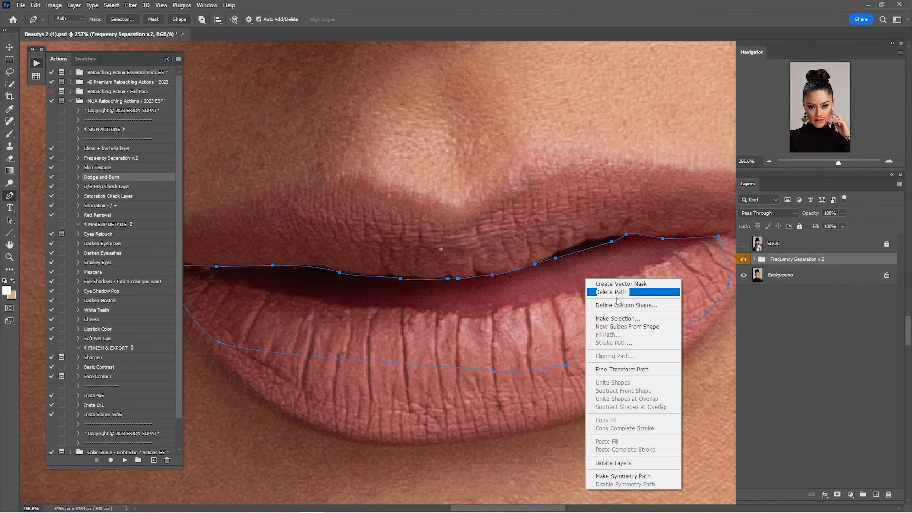
{"action": "left_click", "coordinate": [610, 320]}
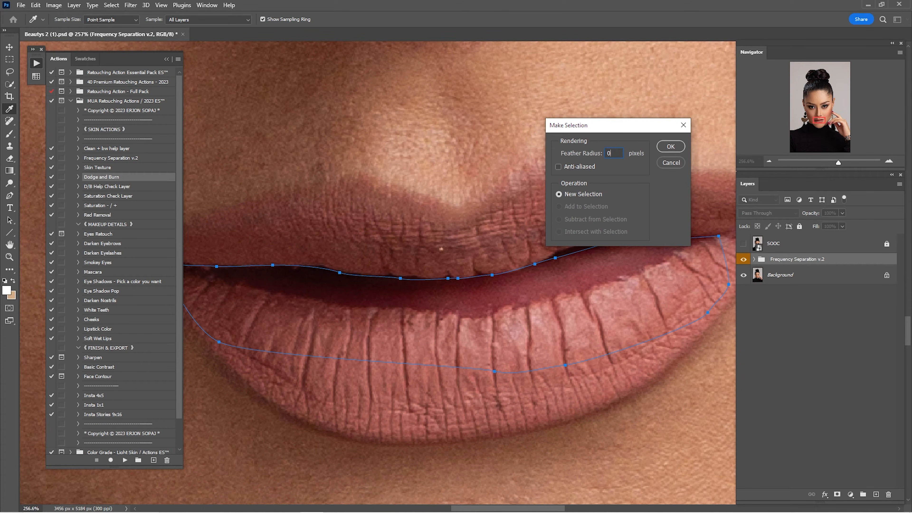
{"action": "key", "text": "Return"}
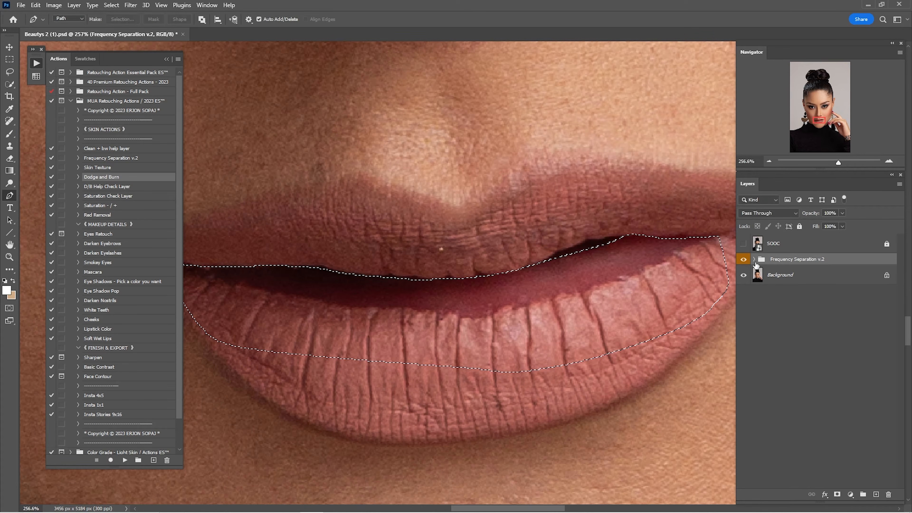
Hide the Texture / High Frequency layer and activate the Mixer Brush on the Color / Low Frequency copy layer.
{"action": "left_click", "coordinate": [754, 259]}
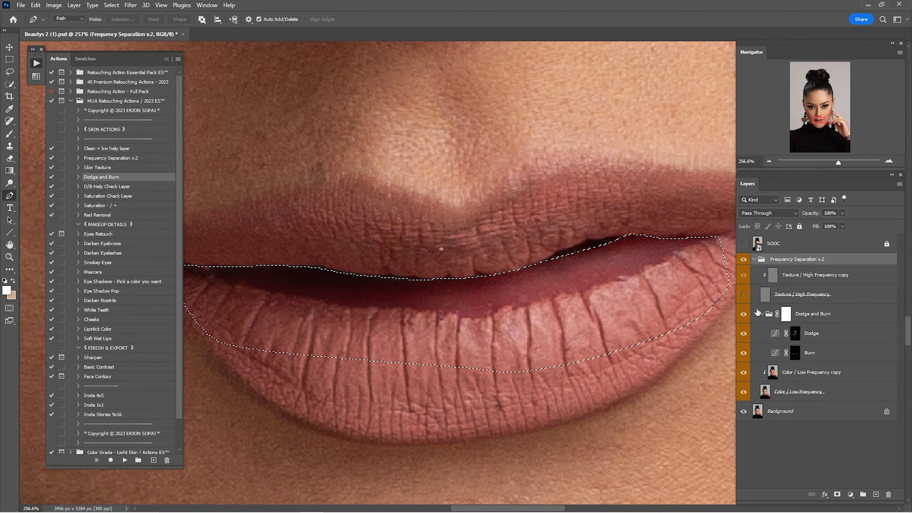
{"action": "left_click", "coordinate": [744, 294]}
{"action": "left_click", "coordinate": [783, 375]}
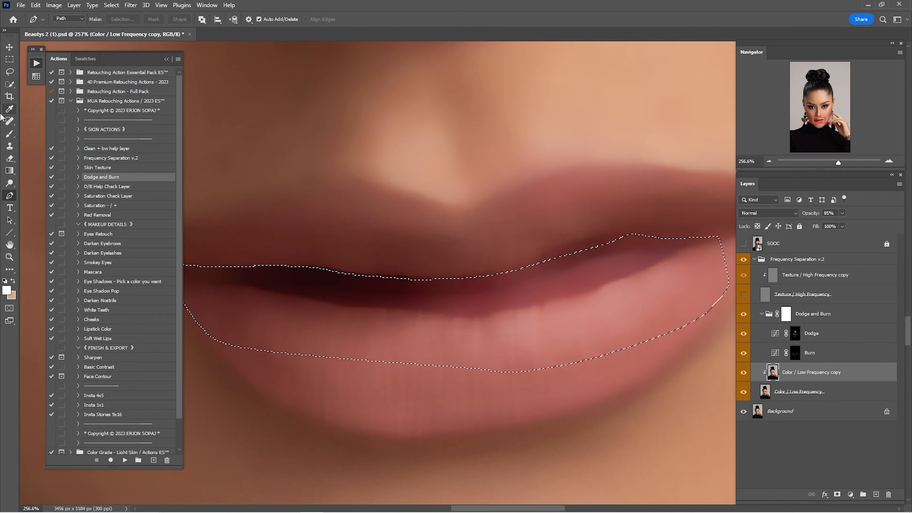
{"action": "left_click", "coordinate": [9, 134]}
{"action": "left_click", "coordinate": [50, 143]}
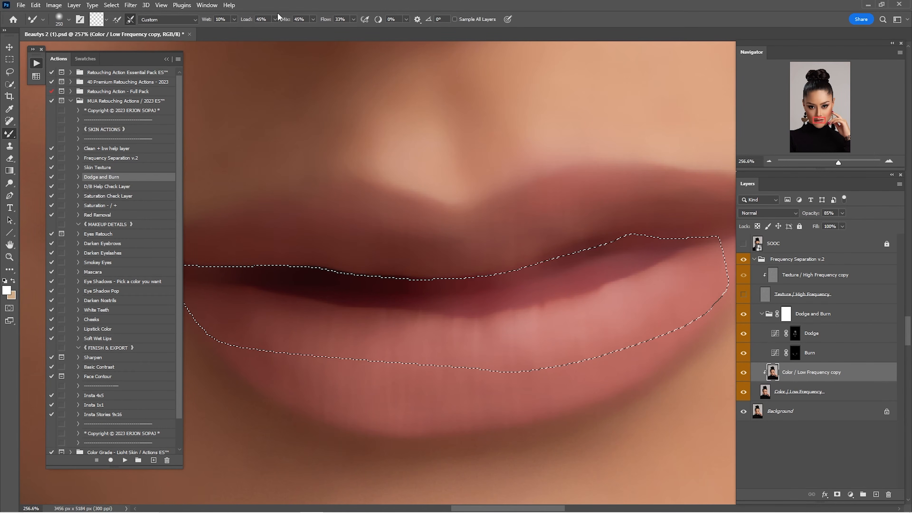
Set the Mixer Brush to 100% wet and blend the dark mouth gap into the lower lip color with a 70–80 px brush.
{"action": "key", "text": "bracketleft"}
{"action": "key", "text": "bracketleft"}
{"action": "key", "text": "bracketleft"}
{"action": "key", "text": "bracketleft"}
{"action": "key", "text": "bracketleft"}
{"action": "key", "text": "bracketleft"}
{"action": "key", "text": "bracketleft"}
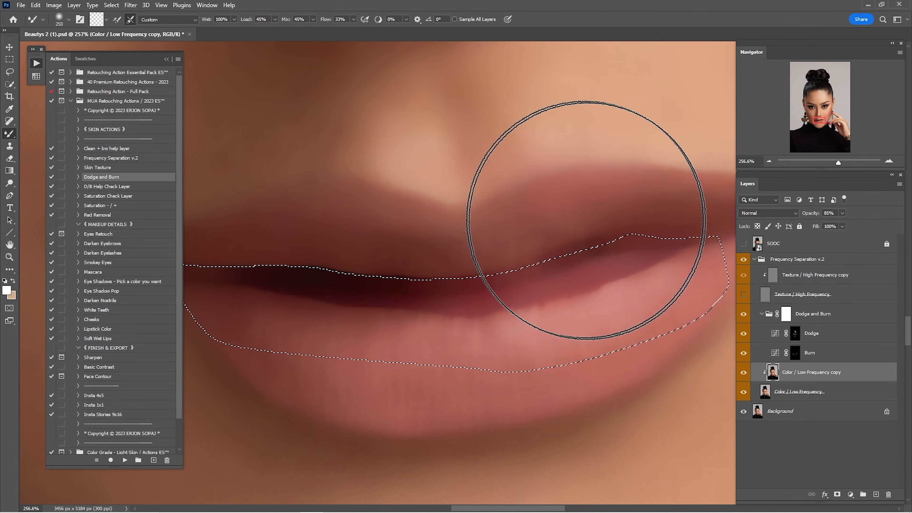
{"action": "mouse_move", "coordinate": [681, 290]}
{"action": "left_mouse_down"}
{"action": "mouse_move", "coordinate": [655, 231]}
{"action": "mouse_move", "coordinate": [652, 253]}
{"action": "mouse_move", "coordinate": [697, 288]}
{"action": "mouse_move", "coordinate": [647, 264]}
{"action": "mouse_move", "coordinate": [604, 284]}
{"action": "mouse_move", "coordinate": [560, 282]}
{"action": "left_mouse_up"}
{"action": "scroll", "coordinate": [432, 295], "scroll_direction": "left", "scroll_amount": 4}
{"action": "key", "text": "bracketleft"}
{"action": "key", "text": "bracketleft"}
{"action": "scroll", "coordinate": [540, 248], "scroll_direction": "right", "scroll_amount": 3}
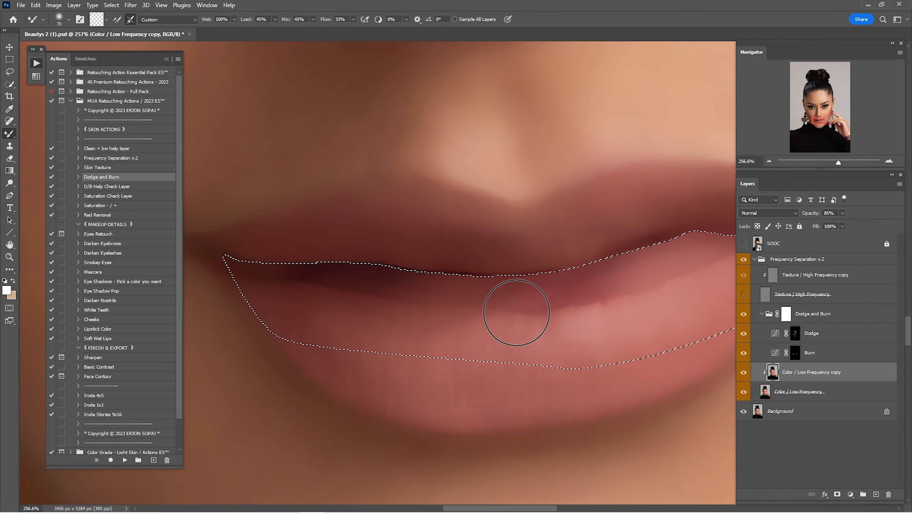
{"action": "scroll", "coordinate": [607, 299], "scroll_direction": "right", "scroll_amount": 3}
{"action": "left_click_drag", "start_coordinate": [627, 256], "coordinate": [607, 252]}
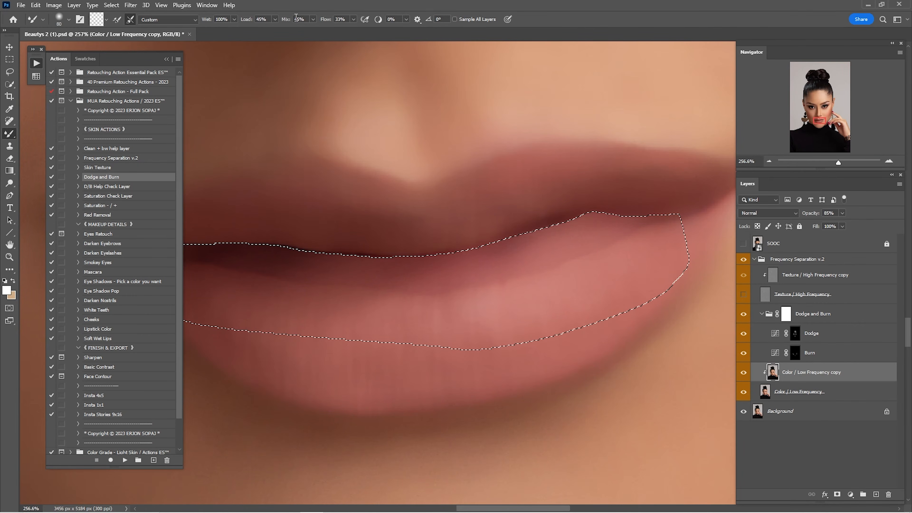
Raise the Mixer Brush flow to 100% and continue filling the selected mouth gap with lip color.
{"action": "key", "text": "bracketleft"}
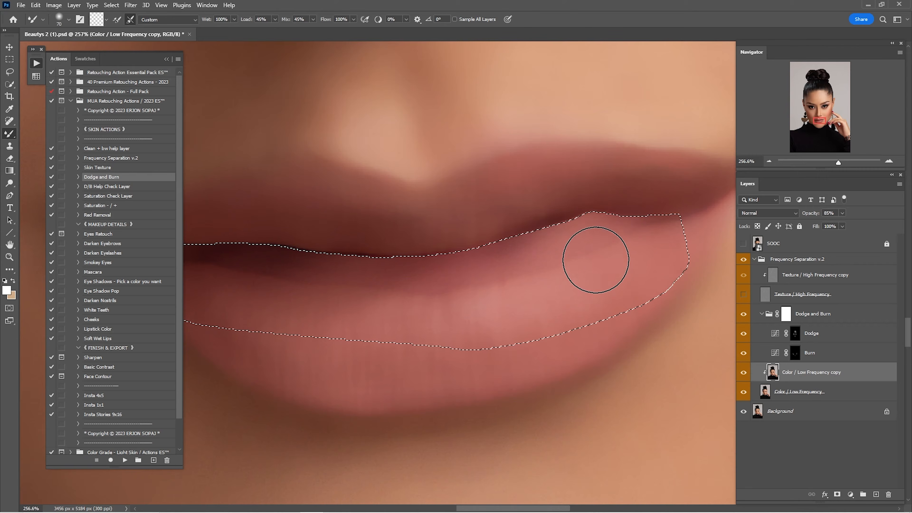
{"action": "left_click_drag", "start_coordinate": [417, 276], "coordinate": [570, 243]}
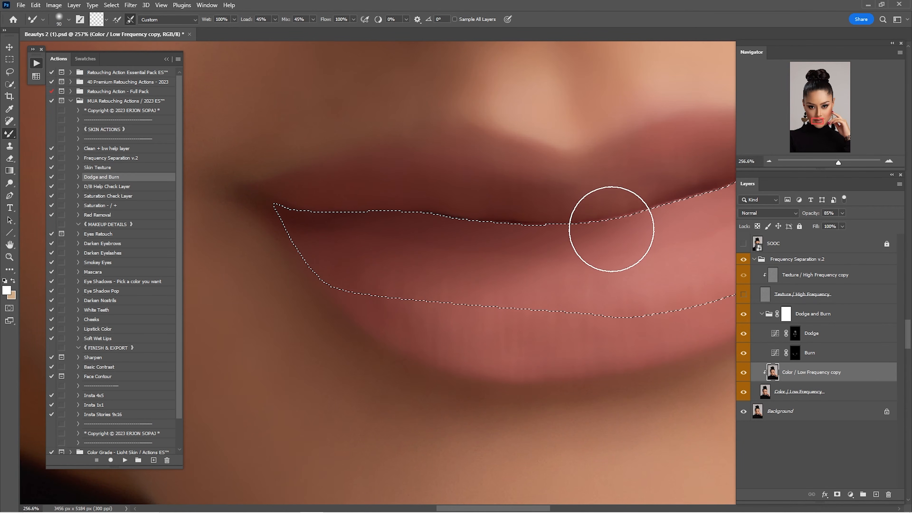
{"action": "left_click_drag", "start_coordinate": [545, 259], "coordinate": [469, 293]}
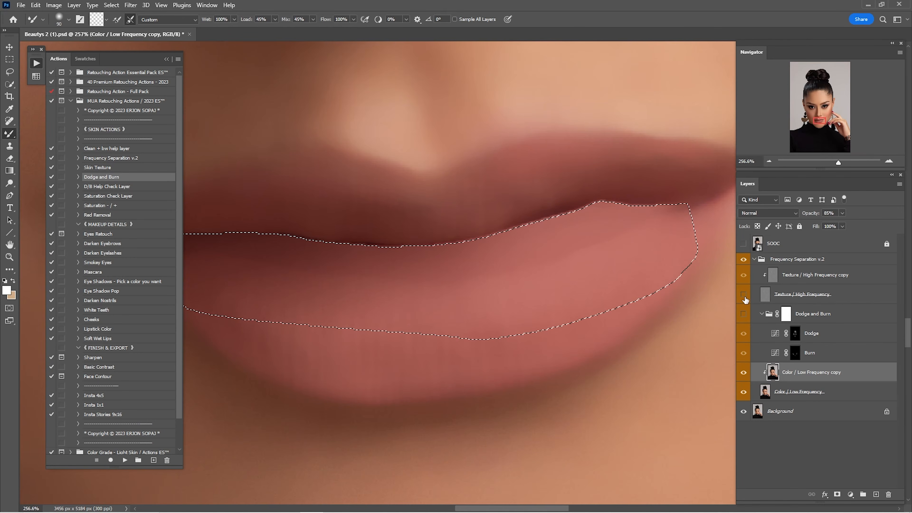
Check the lip blend by toggling the Texture / High Frequency, Color / Low Frequency copy and Dodge and Burn visibility.
{"action": "left_click", "coordinate": [744, 295]}
{"action": "left_click", "coordinate": [744, 373]}
{"action": "left_click", "coordinate": [744, 373]}
{"action": "mouse_move", "coordinate": [585, 290]}
{"action": "left_mouse_down"}
{"action": "mouse_move", "coordinate": [544, 300]}
{"action": "mouse_move", "coordinate": [579, 269]}
{"action": "left_mouse_up"}
{"action": "left_click_drag", "start_coordinate": [579, 270], "coordinate": [622, 294]}
{"action": "left_click", "coordinate": [744, 314]}
{"action": "left_click", "coordinate": [744, 314]}
{"action": "left_click", "coordinate": [743, 294]}
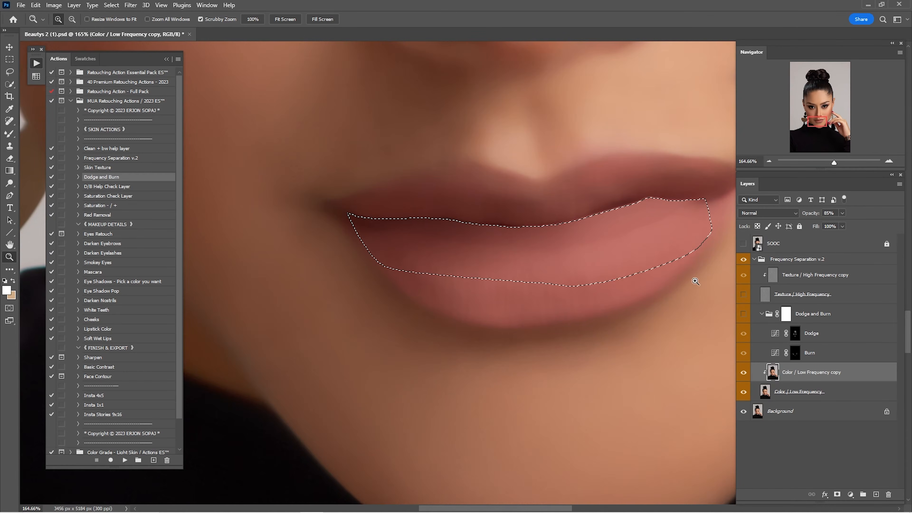
Refine the blended lip tones inside the selection with a 60 px Mixer Brush.
{"action": "left_click_drag", "start_coordinate": [638, 236], "coordinate": [671, 258]}
{"action": "key", "text": "b"}
{"action": "key", "text": "bracketleft"}
{"action": "key", "text": "bracketleft"}
{"action": "key", "text": "bracketleft"}
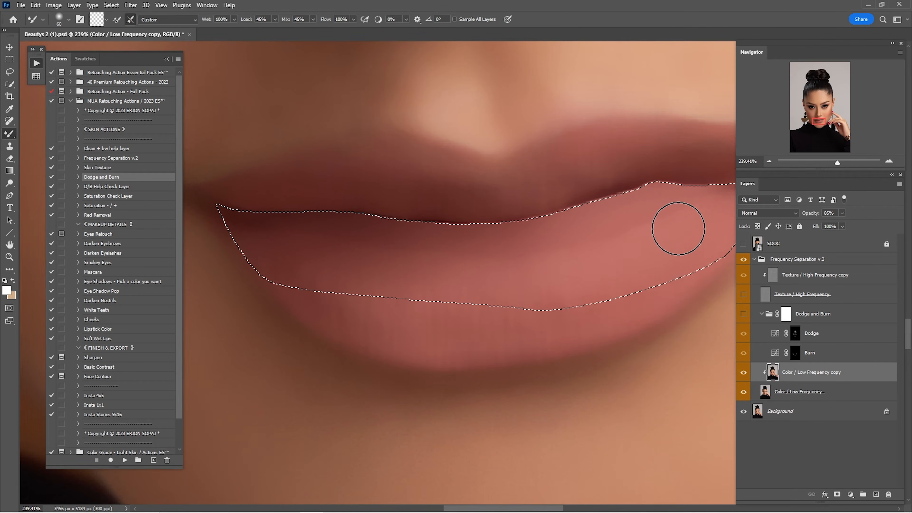
Show the texture again, clear the lip selection and duplicate the Texture / High Frequency copy layer.
{"action": "left_click", "coordinate": [743, 295]}
{"action": "left_click", "coordinate": [788, 279]}
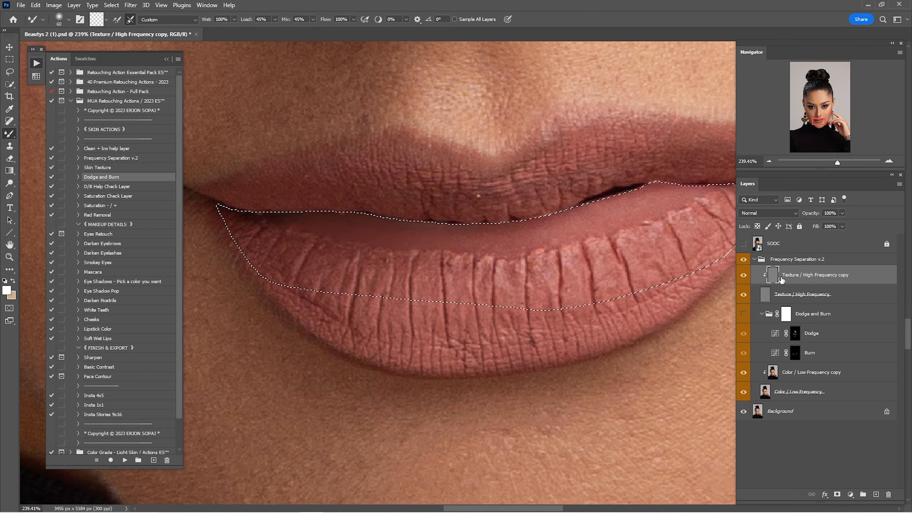
{"action": "scroll", "coordinate": [629, 228], "scroll_direction": "right", "scroll_amount": 3}
{"action": "key", "text": "ctrl+d"}
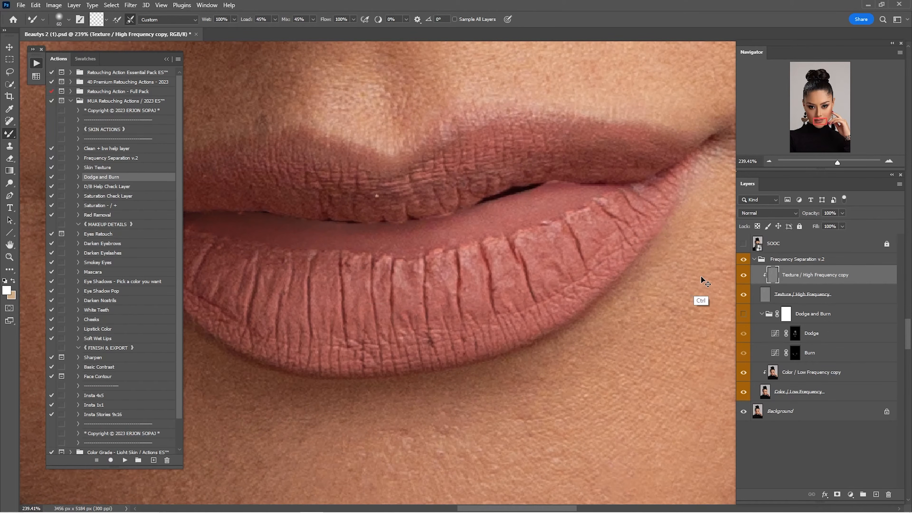
{"action": "left_click_drag", "start_coordinate": [829, 282], "coordinate": [876, 494]}
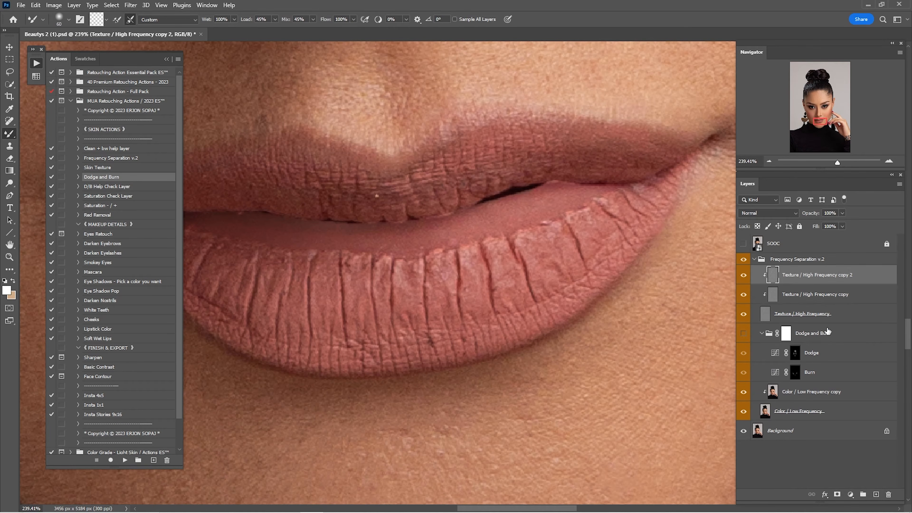
Clone lip texture over the smooth band on the image-right side of the lower lip with a 25 px Clone Stamp.
{"action": "left_click_drag", "start_coordinate": [611, 252], "coordinate": [732, 268]}
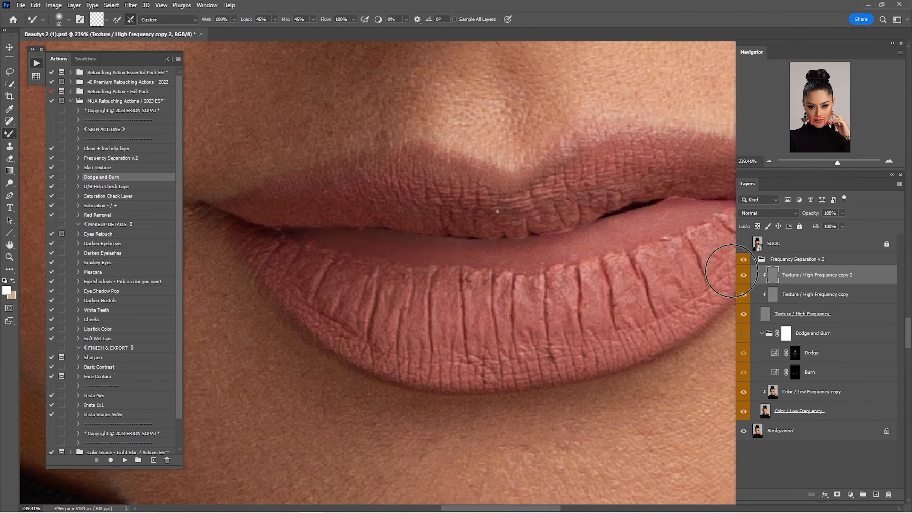
{"action": "left_click_drag", "start_coordinate": [680, 254], "coordinate": [632, 275]}
{"action": "right_click", "coordinate": [11, 135]}
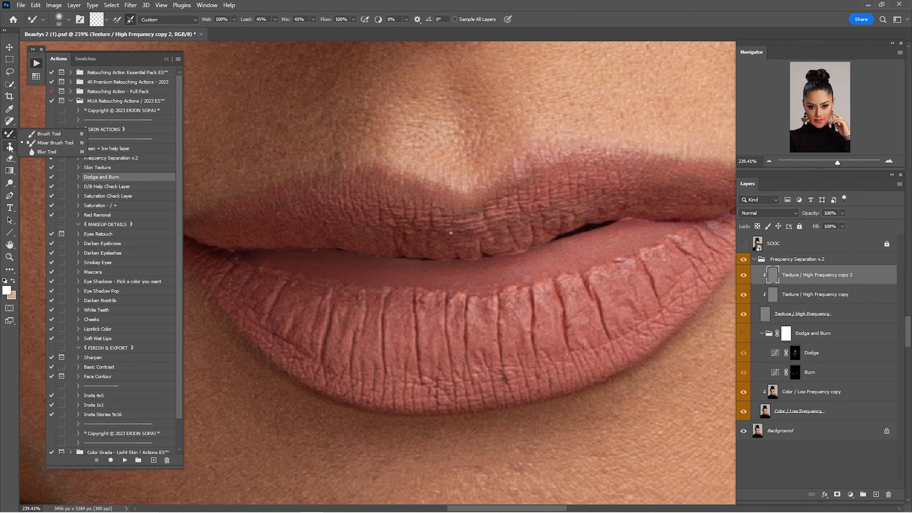
{"action": "left_click", "coordinate": [10, 146]}
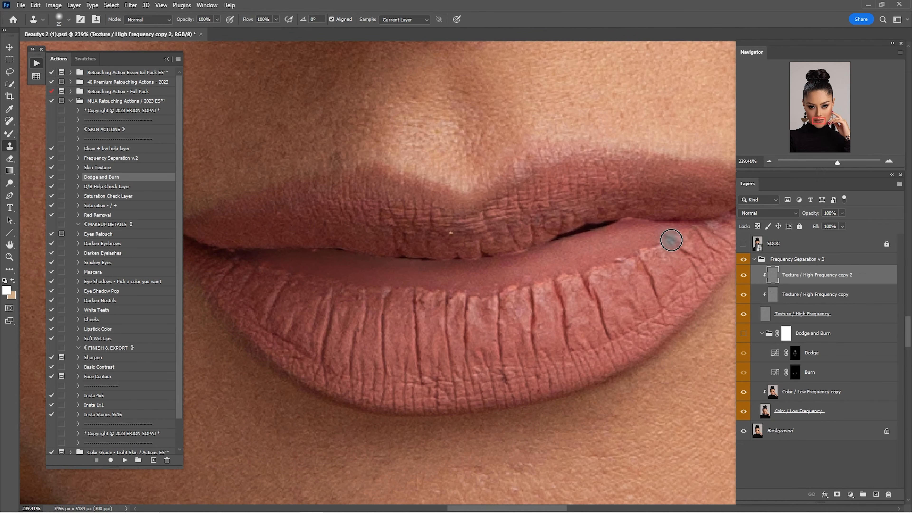
{"action": "left_click", "coordinate": [622, 280], "text": "alt"}
{"action": "mouse_move", "coordinate": [594, 267]}
{"action": "left_mouse_down"}
{"action": "mouse_move", "coordinate": [478, 299]}
{"action": "mouse_move", "coordinate": [541, 295]}
{"action": "mouse_move", "coordinate": [442, 292]}
{"action": "mouse_move", "coordinate": [493, 299]}
{"action": "mouse_move", "coordinate": [493, 341]}
{"action": "mouse_move", "coordinate": [484, 298]}
{"action": "mouse_move", "coordinate": [516, 298]}
{"action": "left_mouse_up"}
{"action": "left_click", "coordinate": [555, 310], "text": "alt"}
{"action": "left_click", "coordinate": [486, 305], "text": "alt"}
{"action": "left_click", "coordinate": [525, 321], "text": "alt"}
{"action": "key", "text": "ctrl+z"}
Continue cloning crease texture over the smooth band across the center and image-left part of the lower lip.
{"action": "left_click", "coordinate": [485, 350], "text": "alt"}
{"action": "left_click", "coordinate": [453, 318], "text": "alt"}
{"action": "mouse_move", "coordinate": [453, 299]}
{"action": "left_mouse_down"}
{"action": "mouse_move", "coordinate": [468, 294]}
{"action": "mouse_move", "coordinate": [443, 288]}
{"action": "mouse_move", "coordinate": [489, 305]}
{"action": "left_mouse_up"}
{"action": "left_click_drag", "start_coordinate": [472, 300], "coordinate": [413, 290]}
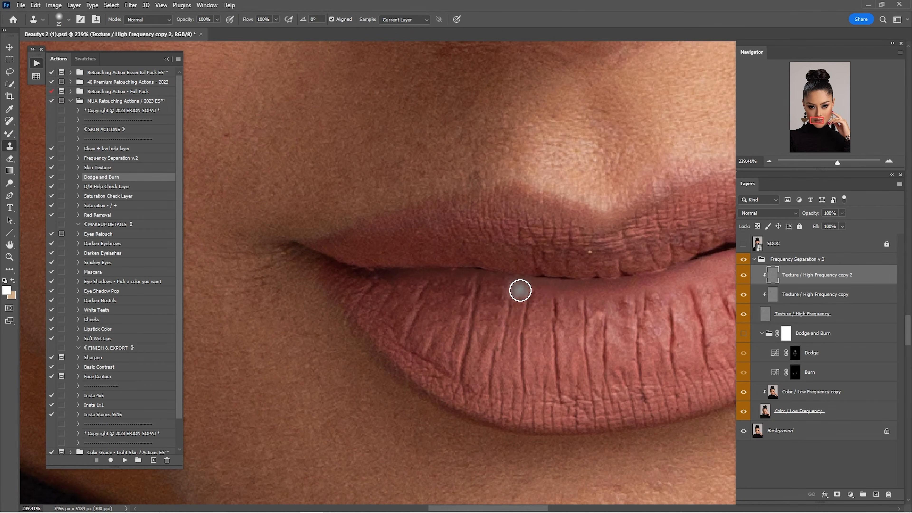
{"action": "left_click_drag", "start_coordinate": [560, 300], "coordinate": [498, 297]}
{"action": "left_click_drag", "start_coordinate": [592, 285], "coordinate": [465, 326]}
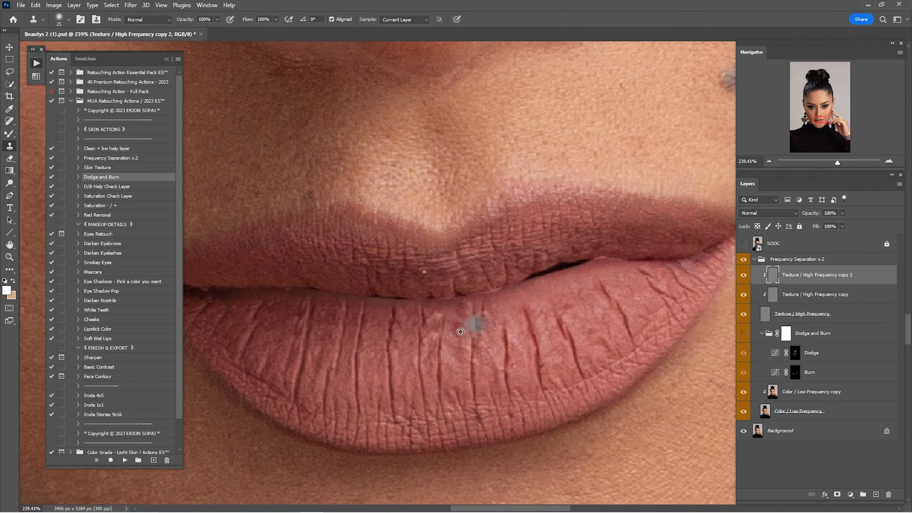
Resample several lower-lip areas and clone their creases to refine the texture around the middle of the lip.
{"action": "left_click", "coordinate": [403, 350], "text": "alt"}
{"action": "mouse_move", "coordinate": [394, 316]}
{"action": "left_mouse_down"}
{"action": "mouse_move", "coordinate": [385, 315]}
{"action": "mouse_move", "coordinate": [414, 323]}
{"action": "mouse_move", "coordinate": [485, 309]}
{"action": "left_mouse_up"}
{"action": "left_click", "coordinate": [409, 361], "text": "alt"}
{"action": "left_click", "coordinate": [408, 356], "text": "alt"}
{"action": "left_click", "coordinate": [468, 371], "text": "alt"}
{"action": "left_click", "coordinate": [489, 363], "text": "alt"}
{"action": "left_click", "coordinate": [518, 370], "text": "alt"}
{"action": "left_click_drag", "start_coordinate": [526, 336], "coordinate": [527, 333]}
{"action": "left_click", "coordinate": [501, 333], "text": "alt"}
{"action": "left_click_drag", "start_coordinate": [483, 312], "coordinate": [482, 317]}
{"action": "left_click_drag", "start_coordinate": [436, 256], "coordinate": [499, 199]}
{"action": "left_click_drag", "start_coordinate": [499, 198], "coordinate": [494, 198]}
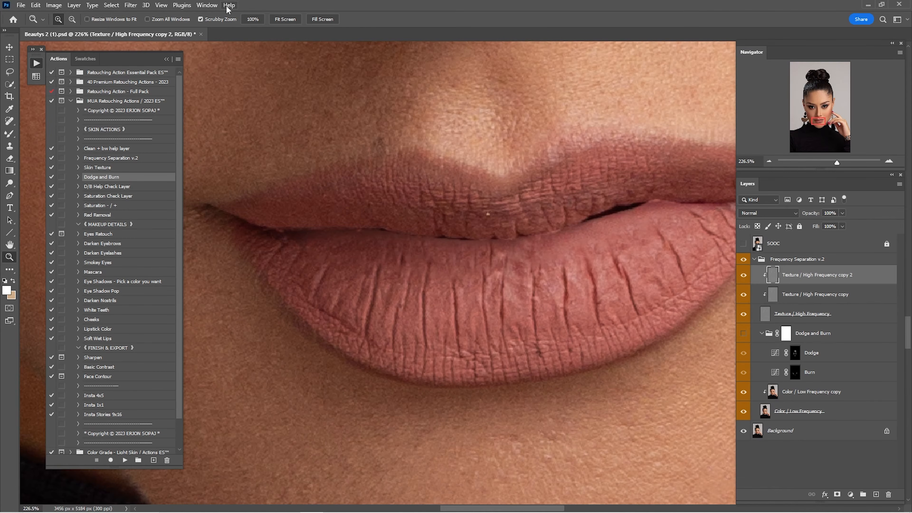
Show the saved paths and load the lower-lip work path as a selection.
{"action": "left_click", "coordinate": [207, 4]}
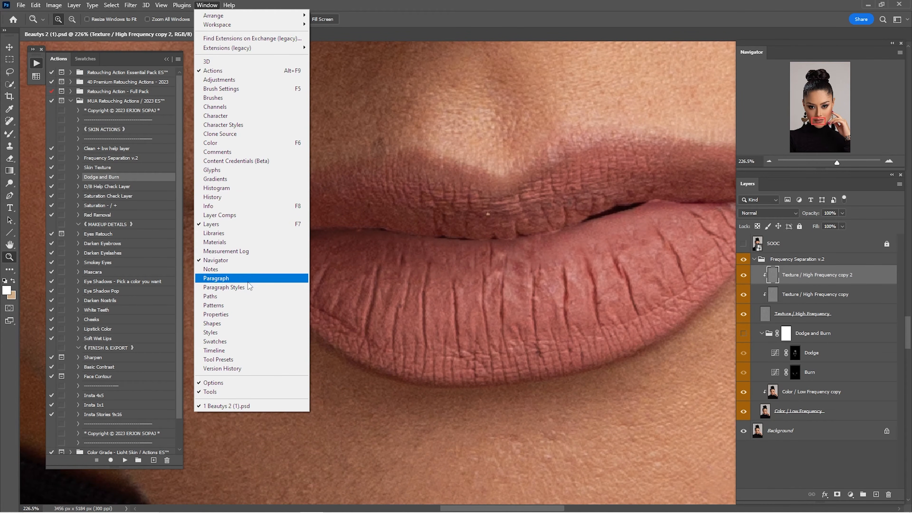
{"action": "left_click", "coordinate": [251, 296]}
{"action": "left_click", "coordinate": [784, 113]}
{"action": "left_click", "coordinate": [804, 143]}
{"action": "left_click", "coordinate": [858, 81]}
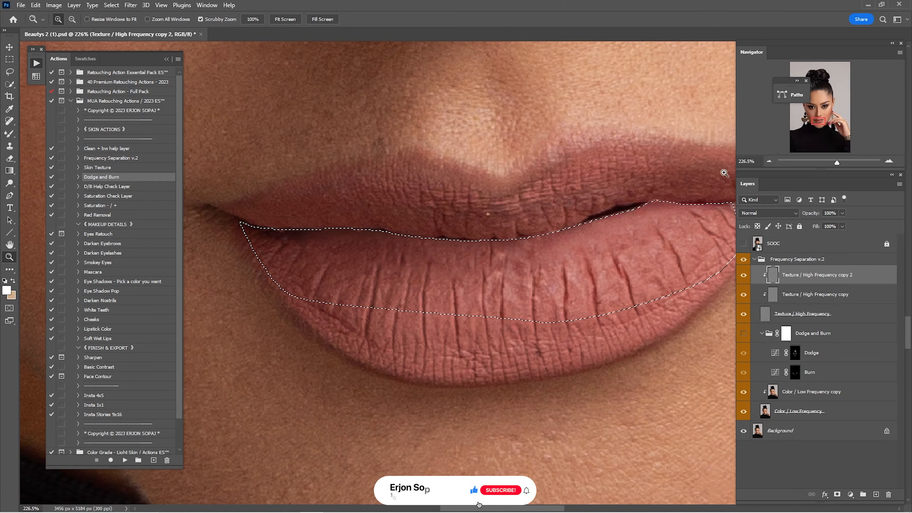
{"action": "left_click_drag", "start_coordinate": [684, 219], "coordinate": [661, 181]}
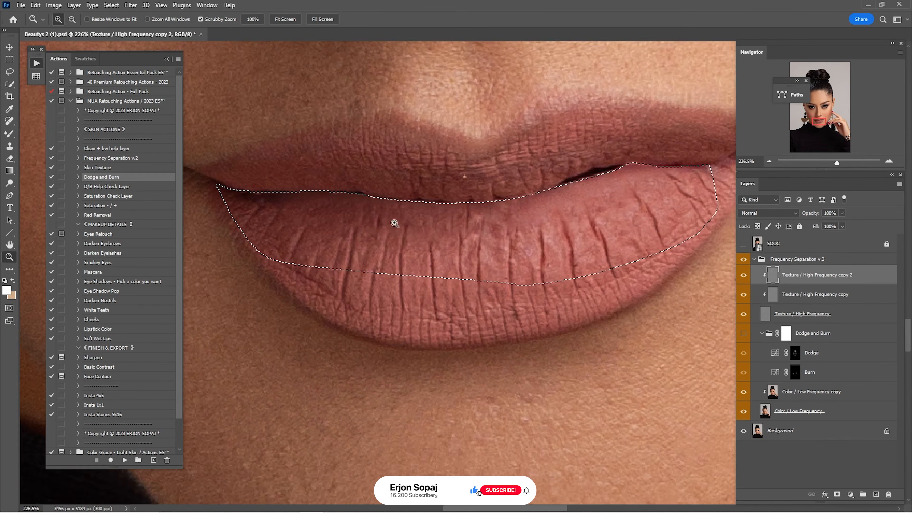
Soften the cloned texture along the selected lip's upper edge with a 70 px Mixer Brush at 10% wet and 33% flow, then deselect.
{"action": "right_click", "coordinate": [10, 134]}
{"action": "left_click", "coordinate": [39, 154]}
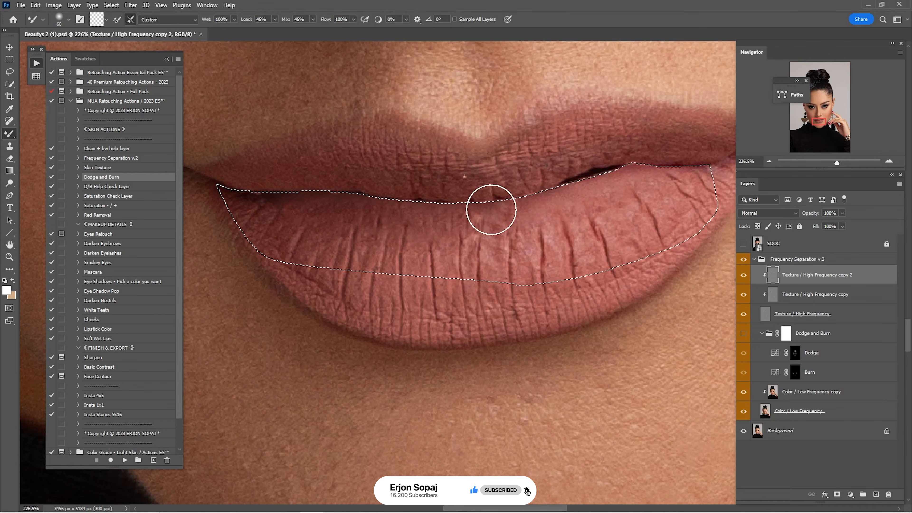
{"action": "key", "text": "bracketright"}
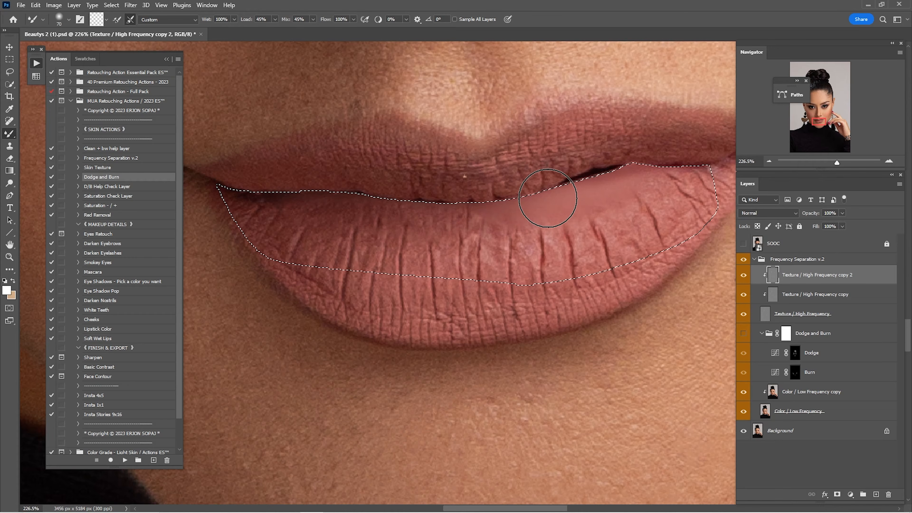
{"action": "key", "text": "1"}
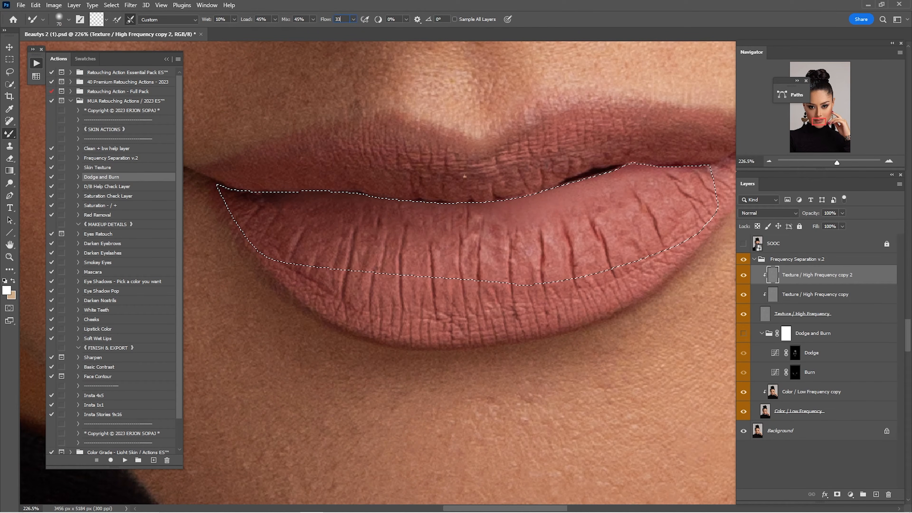
{"action": "scroll", "coordinate": [494, 262], "scroll_direction": "up", "scroll_amount": 3}
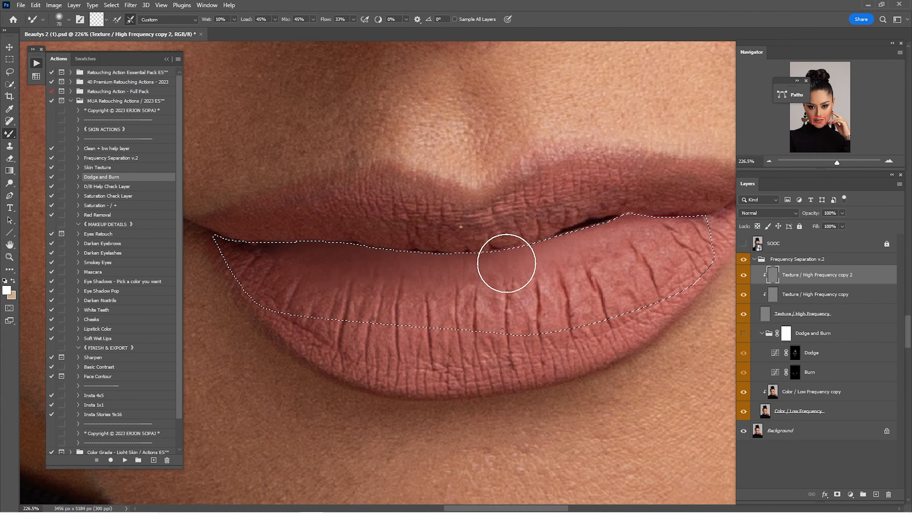
{"action": "key", "text": "ctrl+d"}
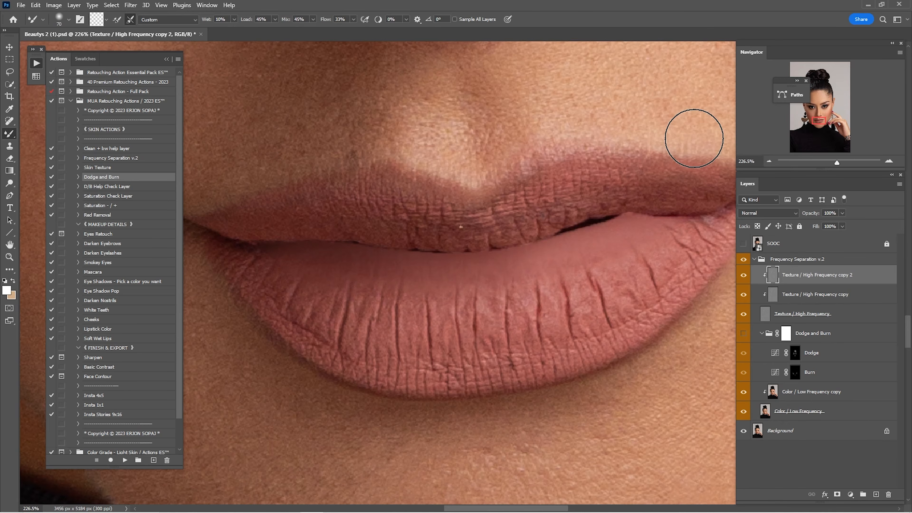
Check the lip texture by toggling the Texture / High Frequency copy 2 layer's visibility.
{"action": "key", "text": "ctrl+0"}
{"action": "left_click_drag", "start_coordinate": [464, 345], "coordinate": [560, 345]}
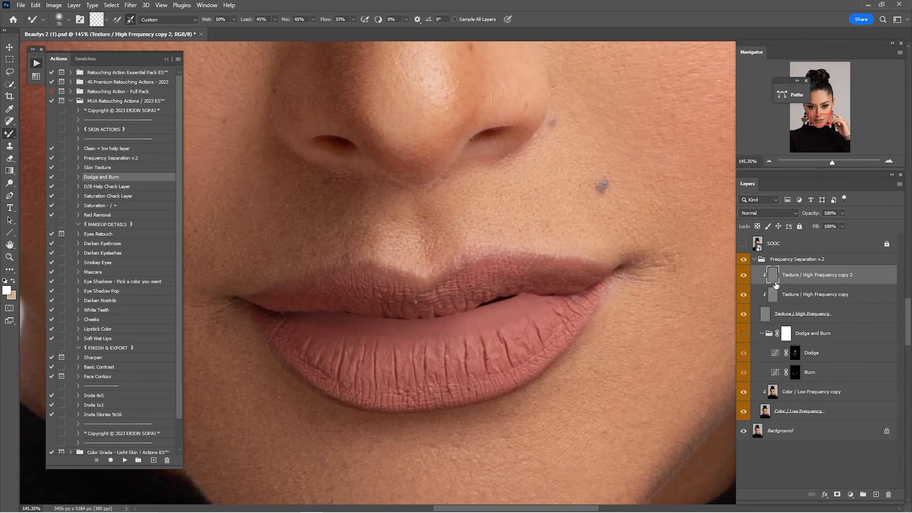
{"action": "left_click", "coordinate": [743, 275]}
{"action": "left_click_drag", "start_coordinate": [550, 305], "coordinate": [709, 263]}
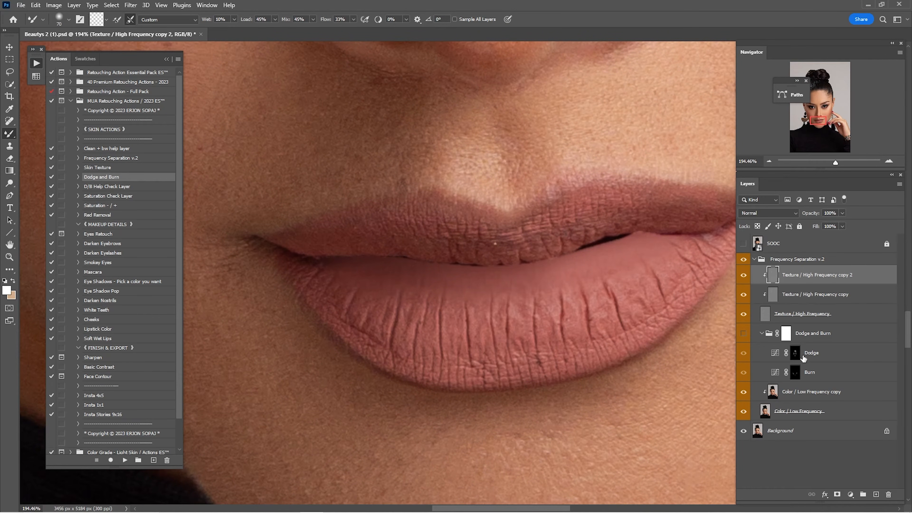
Add a darkening Curves adjustment above Color / Low Frequency copy with input 161 and output 75, and invert its mask.
{"action": "left_click", "coordinate": [797, 395]}
{"action": "left_click", "coordinate": [851, 495]}
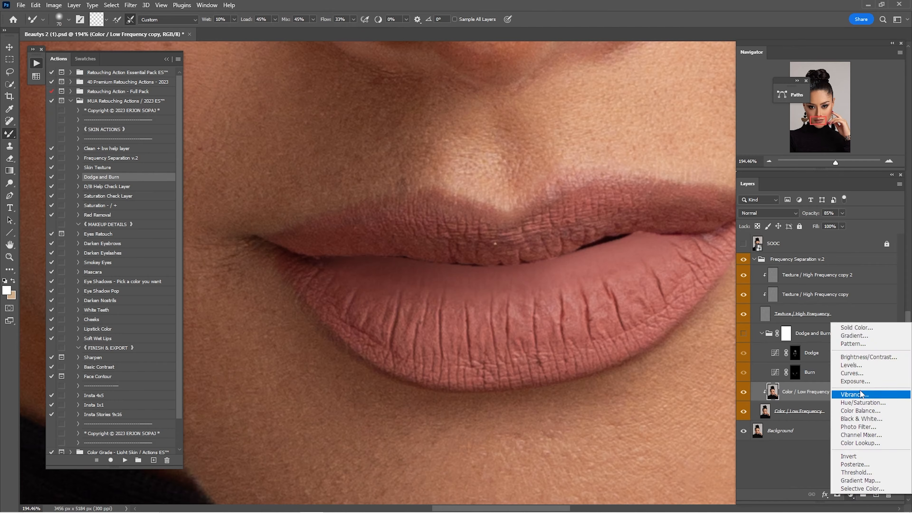
{"action": "left_click", "coordinate": [871, 373]}
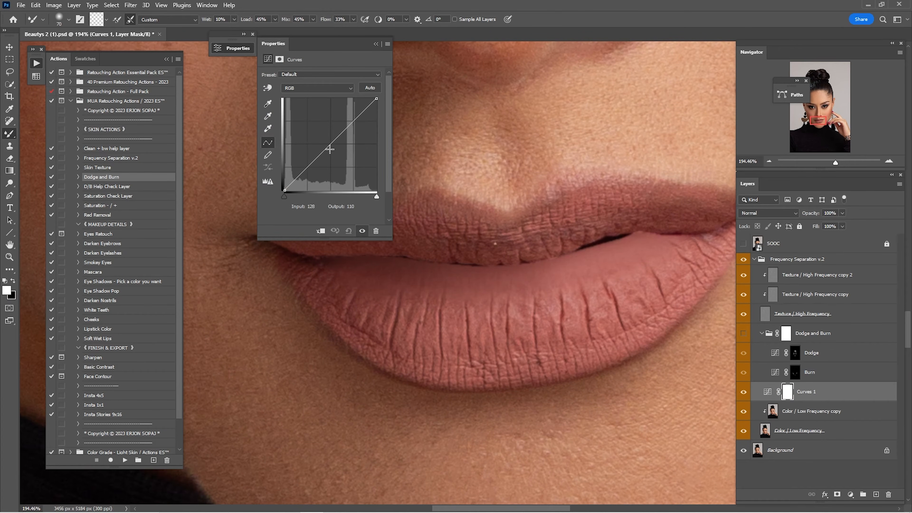
{"action": "left_click_drag", "start_coordinate": [335, 150], "coordinate": [343, 163]}
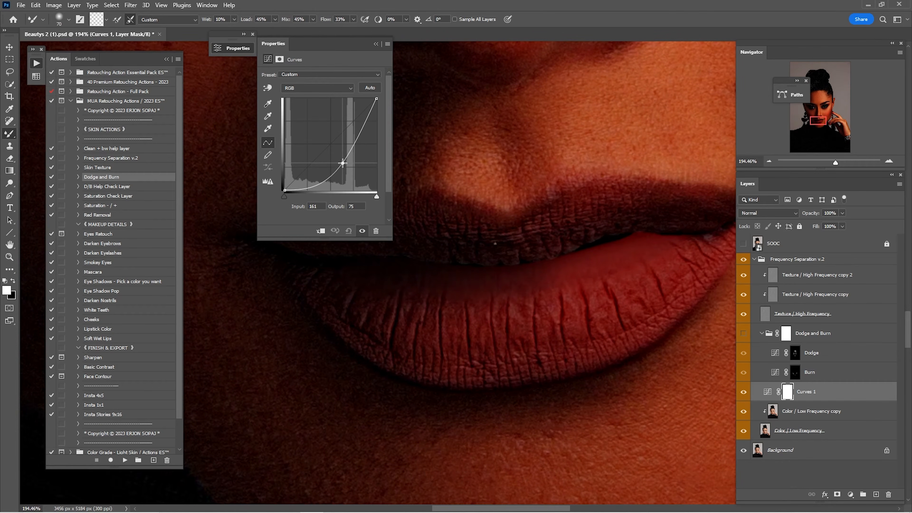
{"action": "left_click", "coordinate": [376, 44]}
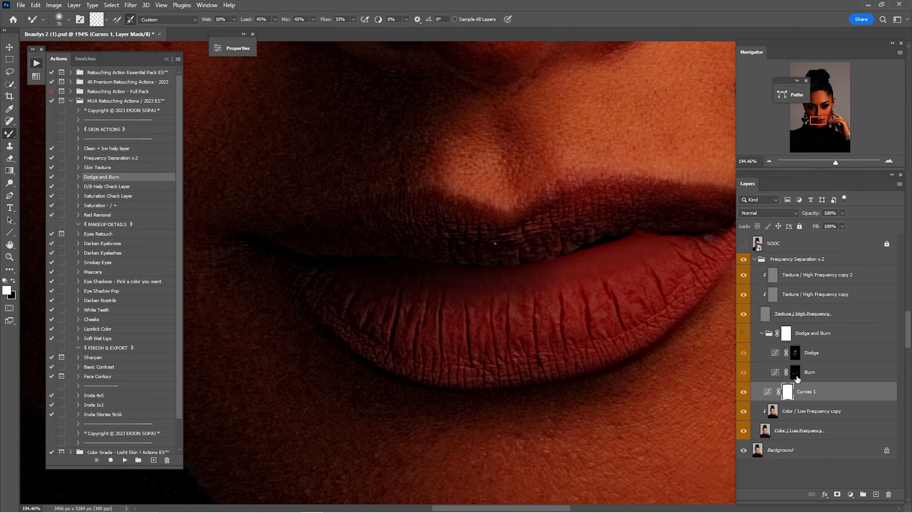
{"action": "key", "text": "ctrl+i"}
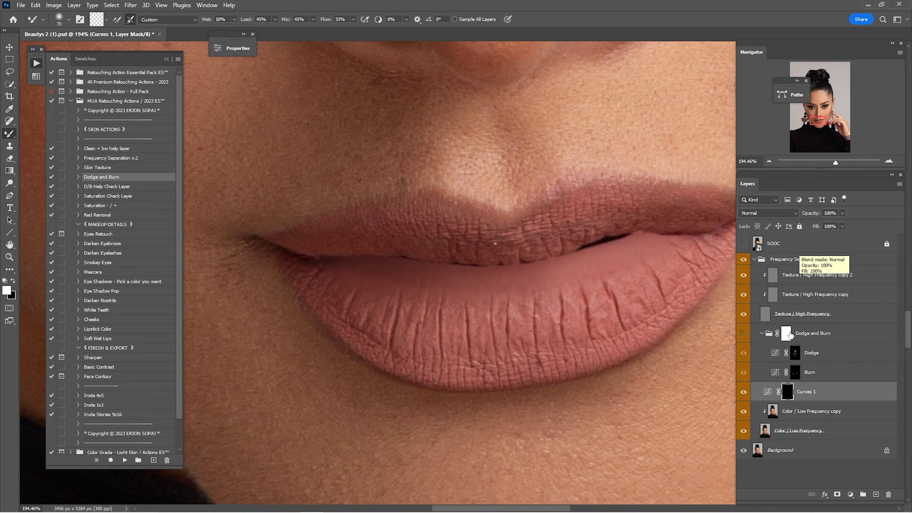
Load the work path as a selection and brush a shadow into the Curves mask along the lower lip's upper edge at 30% opacity.
{"action": "left_click", "coordinate": [794, 95]}
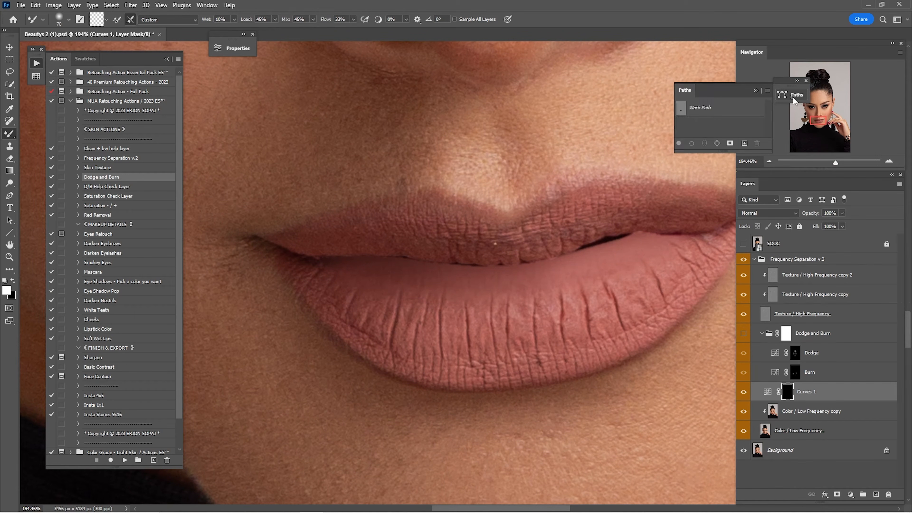
{"action": "left_click", "coordinate": [711, 118]}
{"action": "left_click", "coordinate": [705, 145]}
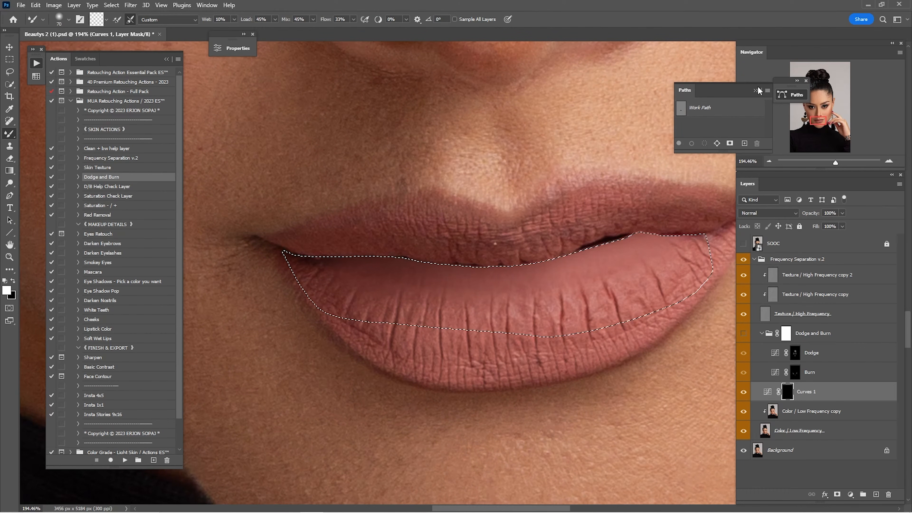
{"action": "key", "text": "shift+b"}
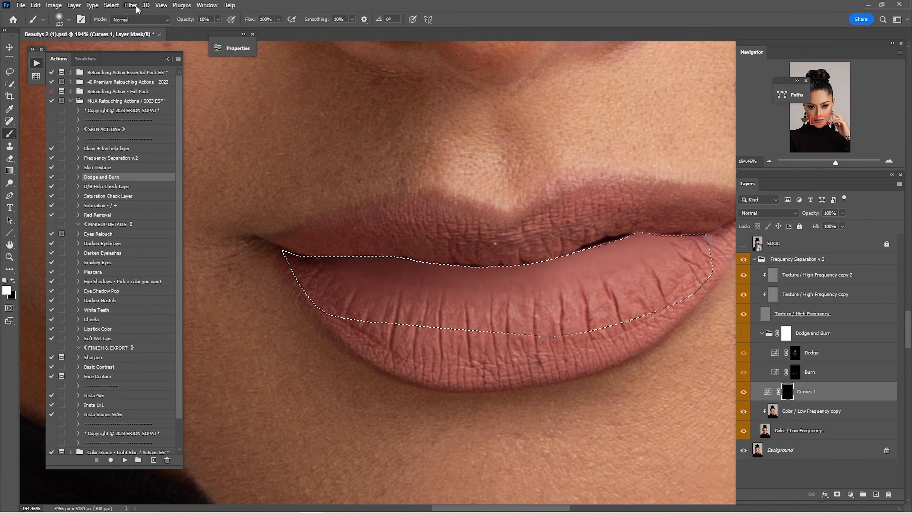
{"action": "key", "text": "bracketleft"}
{"action": "key", "text": "bracketleft"}
{"action": "key", "text": "3"}
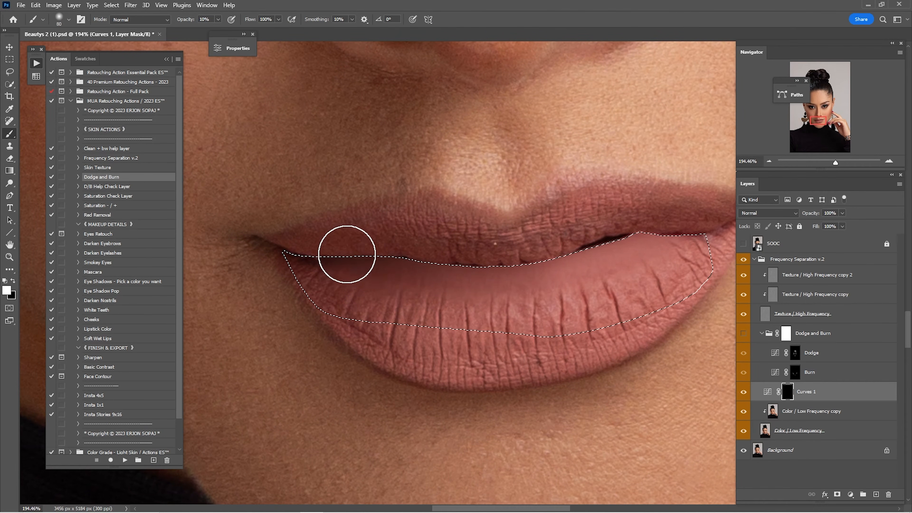
{"action": "mouse_move", "coordinate": [400, 246]}
{"action": "left_mouse_down"}
{"action": "mouse_move", "coordinate": [493, 252]}
{"action": "mouse_move", "coordinate": [617, 224]}
{"action": "left_mouse_up"}
{"action": "mouse_move", "coordinate": [405, 254]}
{"action": "left_mouse_down"}
{"action": "mouse_move", "coordinate": [401, 244]}
{"action": "mouse_move", "coordinate": [509, 254]}
{"action": "mouse_move", "coordinate": [607, 226]}
{"action": "left_mouse_up"}
{"action": "mouse_move", "coordinate": [349, 246]}
{"action": "left_mouse_down"}
{"action": "mouse_move", "coordinate": [469, 259]}
{"action": "mouse_move", "coordinate": [603, 234]}
{"action": "left_mouse_up"}
{"action": "key", "text": "x"}
{"action": "left_click_drag", "start_coordinate": [645, 269], "coordinate": [618, 295]}
{"action": "key", "text": "ctrl+d"}
Compare the portrait with the SOOC original and inspect the new lip shadow up close.
{"action": "key", "text": "ctrl+0"}
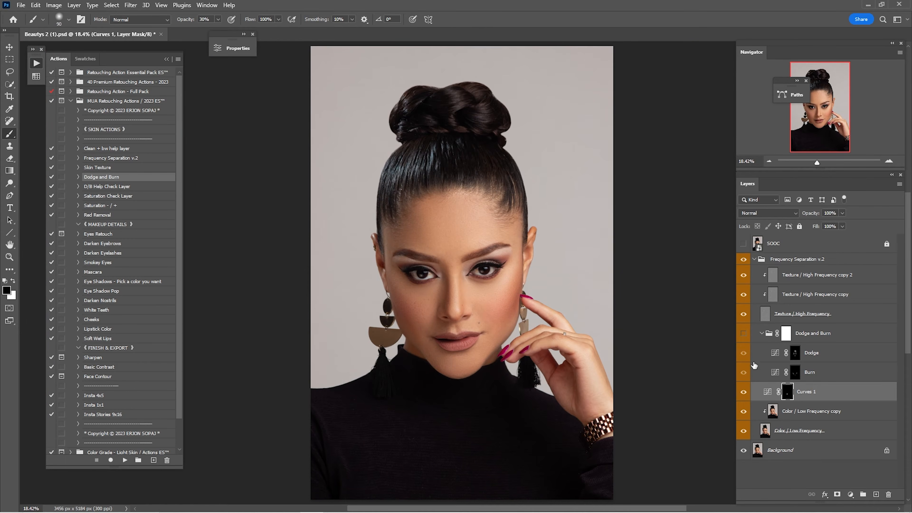
{"action": "left_click", "coordinate": [744, 244]}
{"action": "left_click", "coordinate": [744, 244]}
{"action": "key", "text": "ctrl+space"}
{"action": "left_click_drag", "start_coordinate": [440, 346], "coordinate": [481, 323]}
{"action": "key", "text": "bracketleft"}
{"action": "key", "text": "bracketleft"}
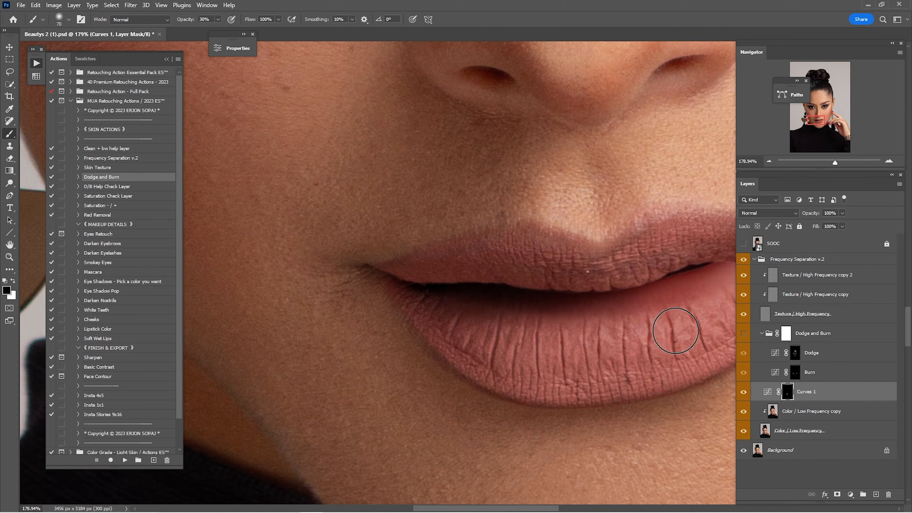
{"action": "left_click_drag", "start_coordinate": [640, 332], "coordinate": [522, 345]}
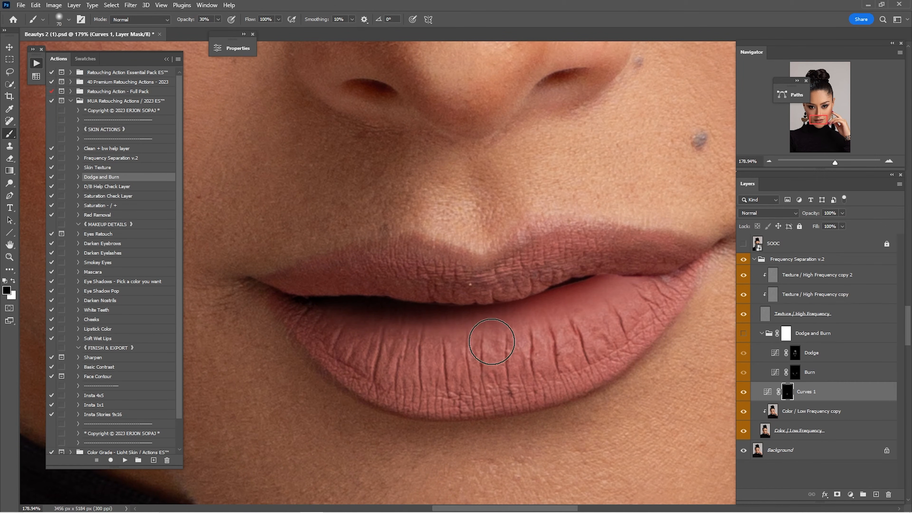
Compare the lips before and after by toggling the Frequency Separation v.2 group, at full view and close up.
{"action": "key", "text": "ctrl+0"}
{"action": "left_click", "coordinate": [745, 261]}
{"action": "left_click", "coordinate": [745, 261]}
{"action": "key", "text": "z"}
{"action": "left_click_drag", "start_coordinate": [435, 348], "coordinate": [509, 307]}
{"action": "key", "text": "b"}
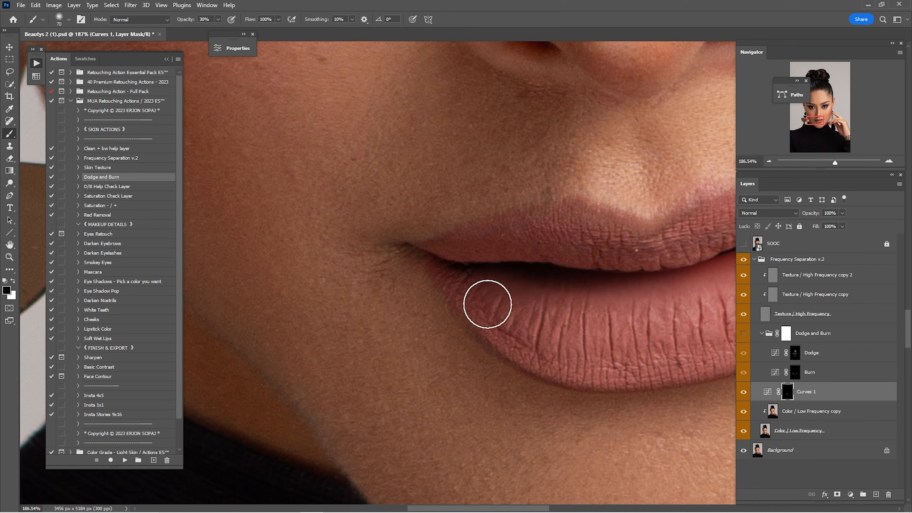
{"action": "key", "text": "ctrl+0"}
{"action": "left_click", "coordinate": [744, 260]}
{"action": "left_click", "coordinate": [744, 260]}
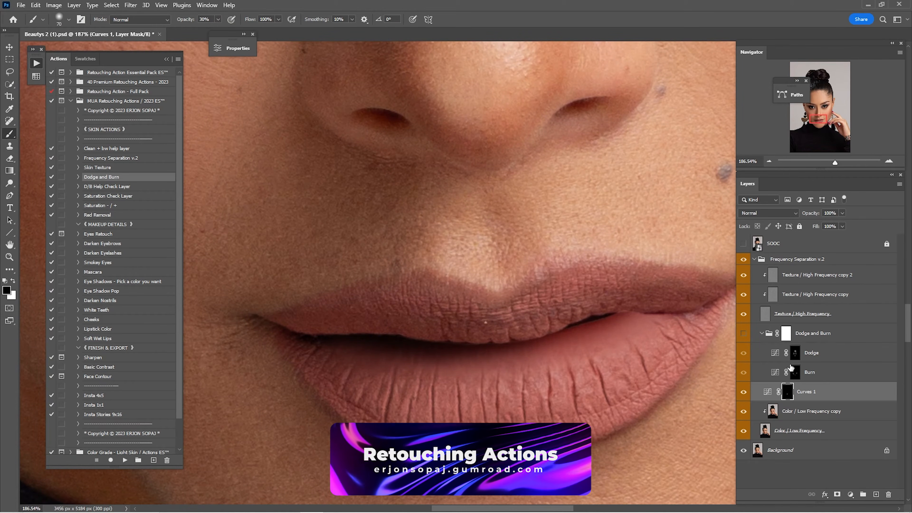
Add a new layer above Color / Low Frequency copy and sample the dark color of the mouth gap for the brush.
{"action": "left_click", "coordinate": [812, 413]}
{"action": "left_click", "coordinate": [877, 495]}
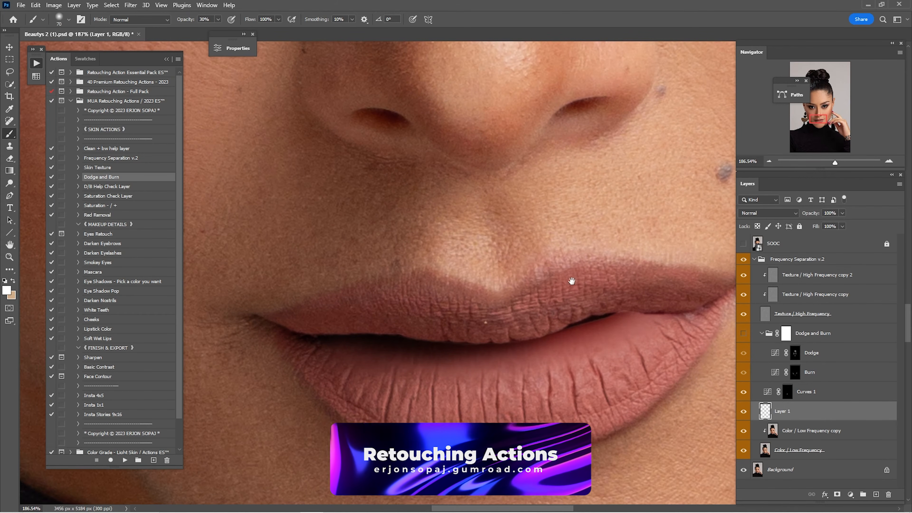
{"action": "scroll", "coordinate": [520, 277], "scroll_direction": "up", "scroll_amount": 5}
{"action": "key", "text": "i"}
{"action": "left_click", "coordinate": [535, 248]}
{"action": "key", "text": "b"}
Load the lower-lip work path as a selection and set the brush opacity to 100%.
{"action": "left_click", "coordinate": [790, 95]}
{"action": "key", "text": "ctrl+Return"}
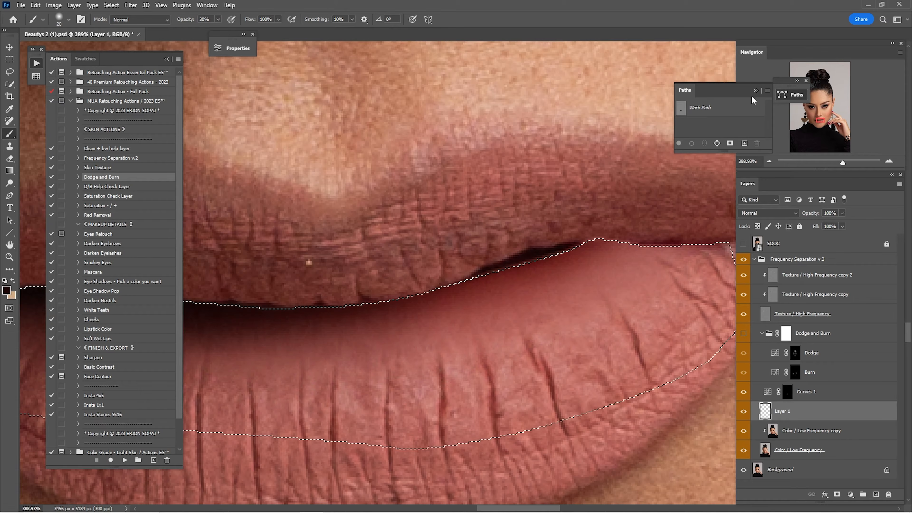
{"action": "left_click", "coordinate": [756, 91]}
{"action": "key", "text": "bracketright"}
{"action": "key", "text": "0"}
Try to paint the mouth gap at the image-right side with the sampled dark color.
{"action": "mouse_move", "coordinate": [615, 248]}
{"action": "left_mouse_down"}
{"action": "mouse_move", "coordinate": [639, 242]}
{"action": "mouse_move", "coordinate": [579, 242]}
{"action": "mouse_move", "coordinate": [475, 270]}
{"action": "mouse_move", "coordinate": [620, 241]}
{"action": "left_mouse_up"}
{"action": "key", "text": "bracketleft"}
{"action": "key", "text": "ctrl+z"}
{"action": "key", "text": "ctrl+z"}
{"action": "key", "text": "ctrl+z"}
Paint a thin dark parting line between the lips on the new layer with a 2 px brush, and enlarge the brush again.
{"action": "key", "text": "bracketleft"}
{"action": "key", "text": "bracketleft"}
{"action": "key", "text": "bracketleft"}
{"action": "key", "text": "bracketleft"}
{"action": "key", "text": "bracketleft"}
{"action": "key", "text": "bracketleft"}
{"action": "key", "text": "bracketleft"}
{"action": "key", "text": "bracketleft"}
{"action": "key", "text": "bracketleft"}
{"action": "key", "text": "bracketleft"}
{"action": "key", "text": "bracketleft"}
{"action": "mouse_move", "coordinate": [468, 284]}
{"action": "left_mouse_down"}
{"action": "mouse_move", "coordinate": [605, 222]}
{"action": "mouse_move", "coordinate": [556, 233]}
{"action": "left_mouse_up"}
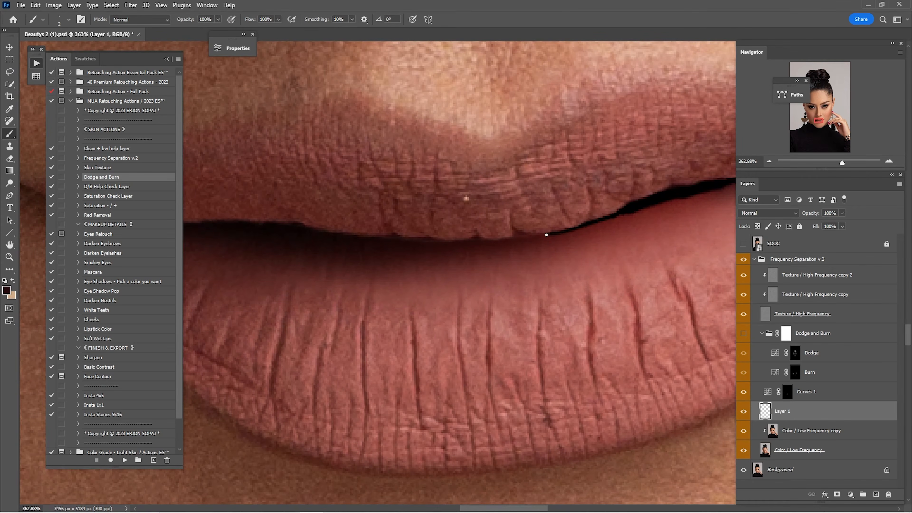
{"action": "key", "text": "bracketright"}
{"action": "key", "text": "bracketright"}
{"action": "key", "text": "bracketright"}
{"action": "key", "text": "bracketright"}
Show the Dodge and Burn group again and compare the retouch by toggling the Frequency Separation v.2 group.
{"action": "key", "text": "ctrl+0"}
{"action": "left_click", "coordinate": [742, 332]}
{"action": "left_click", "coordinate": [743, 261]}
{"action": "left_click", "coordinate": [743, 260]}
{"action": "left_click", "coordinate": [743, 261]}
{"action": "left_click", "coordinate": [742, 260]}
{"action": "left_click", "coordinate": [742, 260]}
{"action": "left_click", "coordinate": [742, 261]}
Soften the painted dark parting line between the lips with the Blur tool at a 70 px brush size.
{"action": "mouse_move", "coordinate": [463, 342]}
{"action": "left_mouse_down"}
{"action": "mouse_move", "coordinate": [496, 346]}
{"action": "mouse_move", "coordinate": [612, 303]}
{"action": "mouse_move", "coordinate": [615, 287]}
{"action": "mouse_move", "coordinate": [529, 302]}
{"action": "left_mouse_up"}
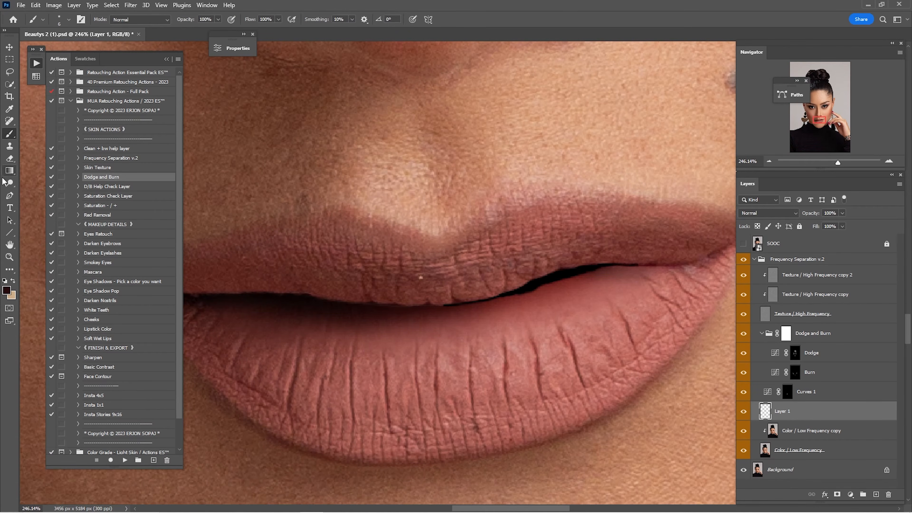
{"action": "right_click", "coordinate": [10, 136]}
{"action": "left_click", "coordinate": [34, 152]}
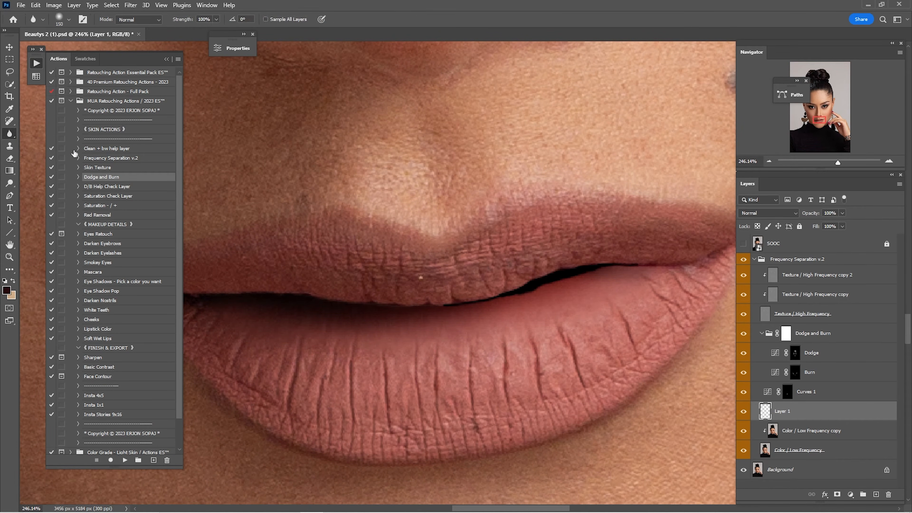
{"action": "key", "text": "bracketleft"}
{"action": "key", "text": "bracketleft"}
{"action": "key", "text": "bracketleft"}
{"action": "key", "text": "bracketleft"}
{"action": "key", "text": "bracketleft"}
{"action": "key", "text": "bracketleft"}
{"action": "key", "text": "bracketleft"}
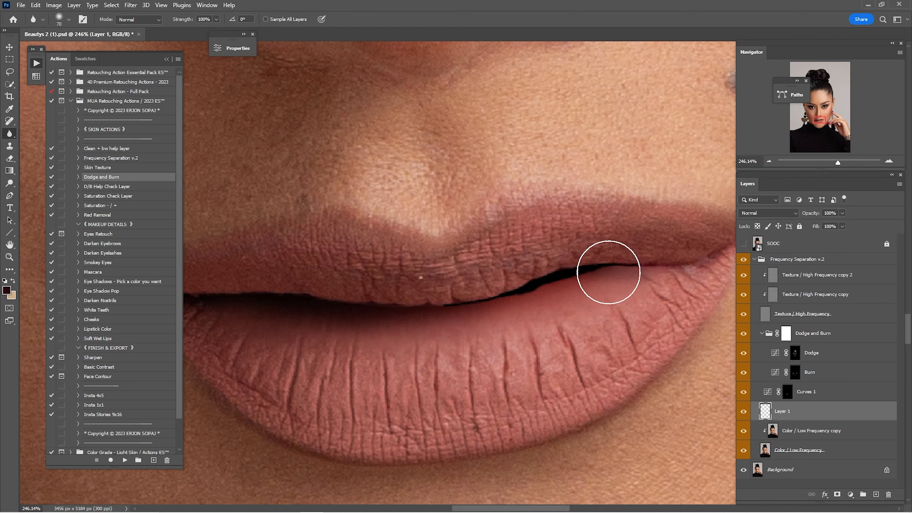
{"action": "mouse_move", "coordinate": [611, 265]}
{"action": "left_mouse_down"}
{"action": "mouse_move", "coordinate": [488, 308]}
{"action": "mouse_move", "coordinate": [464, 307]}
{"action": "mouse_move", "coordinate": [596, 268]}
{"action": "mouse_move", "coordinate": [445, 312]}
{"action": "mouse_move", "coordinate": [585, 271]}
{"action": "left_mouse_up"}
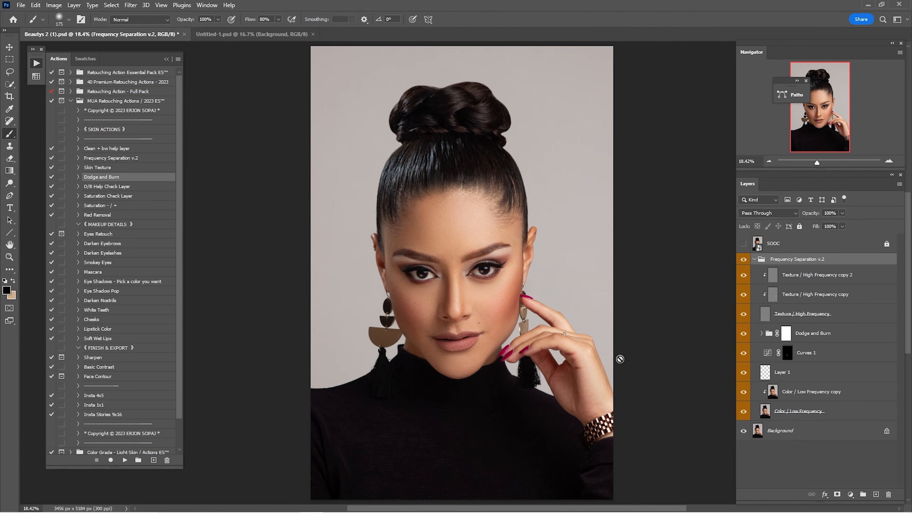
Add a new empty layer directly above the Dodge and Burn group for painting freckles on the face.
{"action": "left_click", "coordinate": [428, 305]}
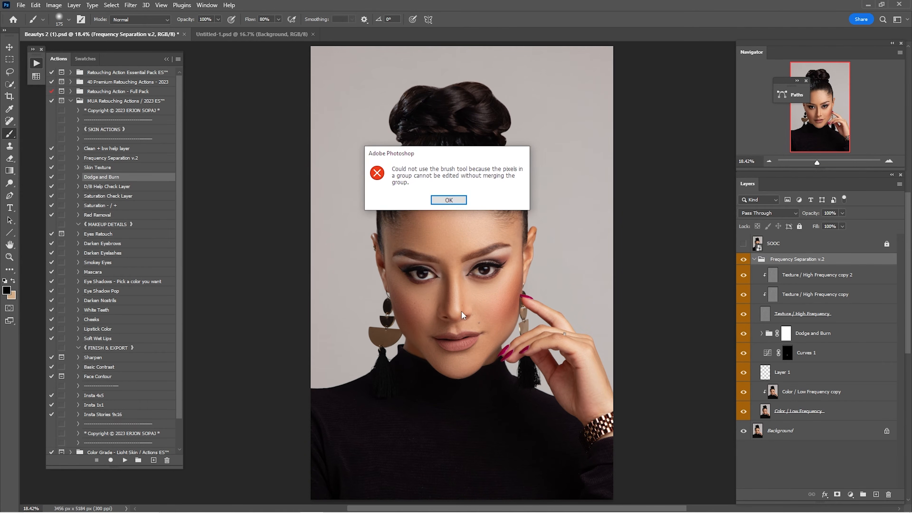
{"action": "left_click", "coordinate": [449, 201]}
{"action": "key", "text": "z"}
{"action": "left_click", "coordinate": [449, 286]}
{"action": "left_click_drag", "start_coordinate": [552, 280], "coordinate": [434, 296]}
{"action": "left_click_drag", "start_coordinate": [512, 277], "coordinate": [478, 280]}
{"action": "left_click", "coordinate": [822, 334]}
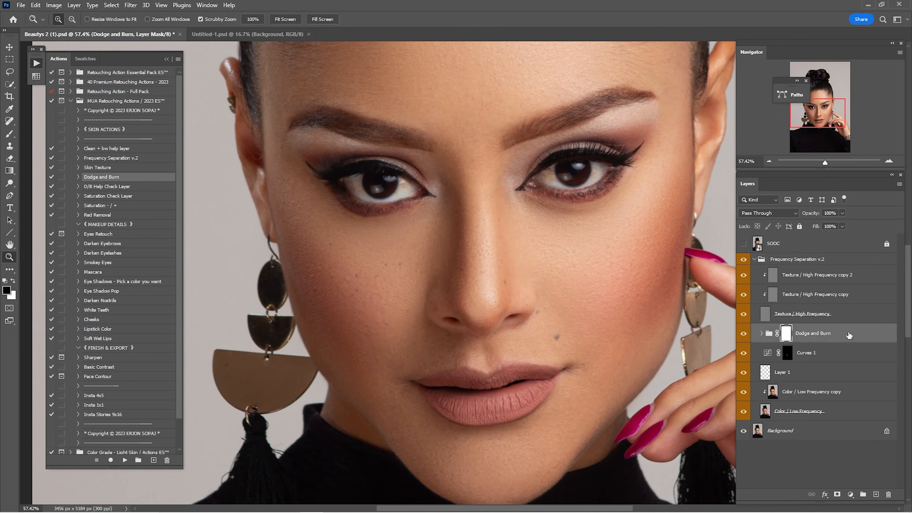
{"action": "left_click", "coordinate": [877, 494]}
Choose a 400 px brush from the Vera Change freckles set and stamp black freckles on both cheeks.
{"action": "key", "text": "b"}
{"action": "right_click", "coordinate": [423, 267]}
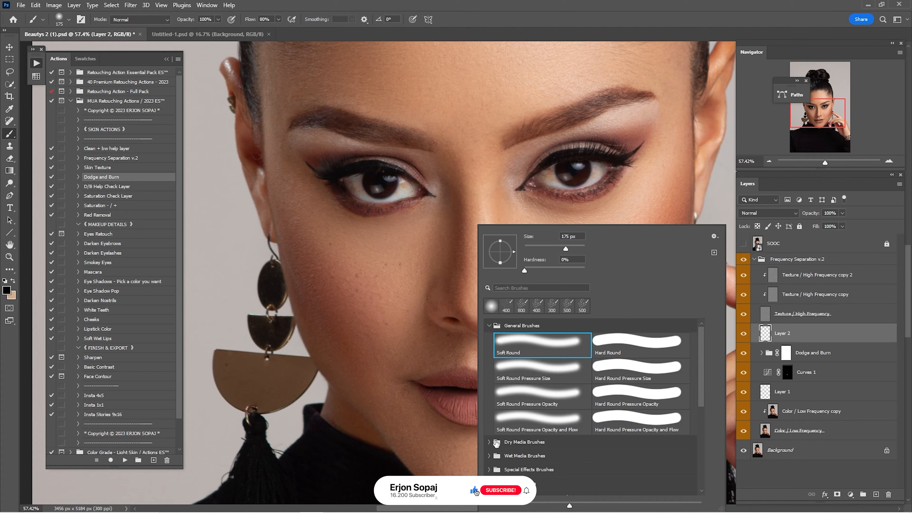
{"action": "scroll", "coordinate": [512, 460], "scroll_direction": "down", "scroll_amount": 2}
{"action": "scroll", "coordinate": [512, 460], "scroll_direction": "down", "scroll_amount": 2}
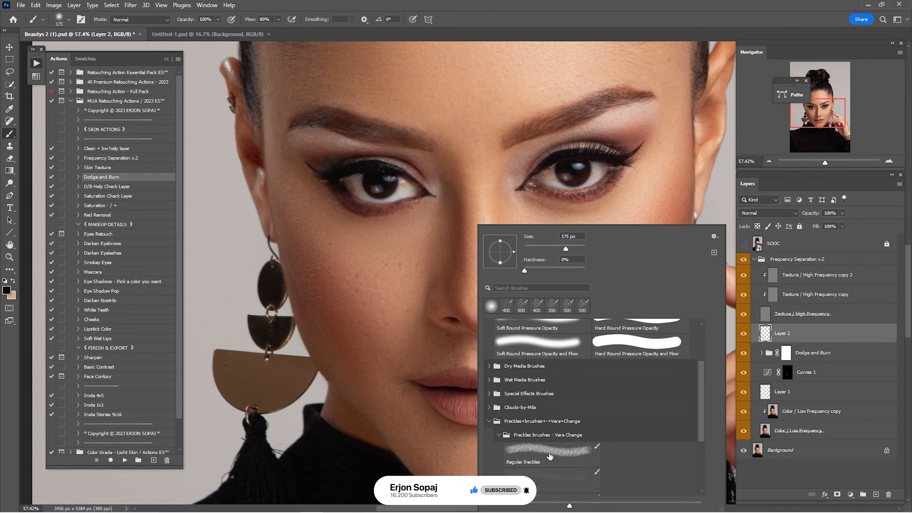
{"action": "left_click", "coordinate": [542, 485]}
{"action": "left_click", "coordinate": [633, 28]}
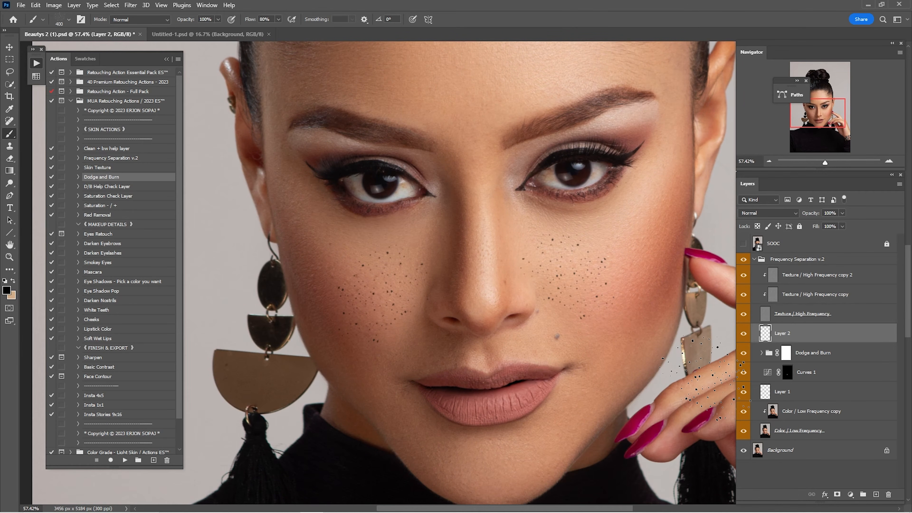
Set the freckles layer's blend mode to Soft Light and compare the cheek with the layer hidden and shown.
{"action": "left_click", "coordinate": [777, 213]}
{"action": "left_click", "coordinate": [759, 334]}
{"action": "key", "text": "ctrl+space"}
{"action": "left_click_drag", "start_coordinate": [359, 306], "coordinate": [429, 308]}
{"action": "left_click", "coordinate": [744, 336]}
{"action": "left_click", "coordinate": [744, 336]}
{"action": "key", "text": "ctrl+space"}
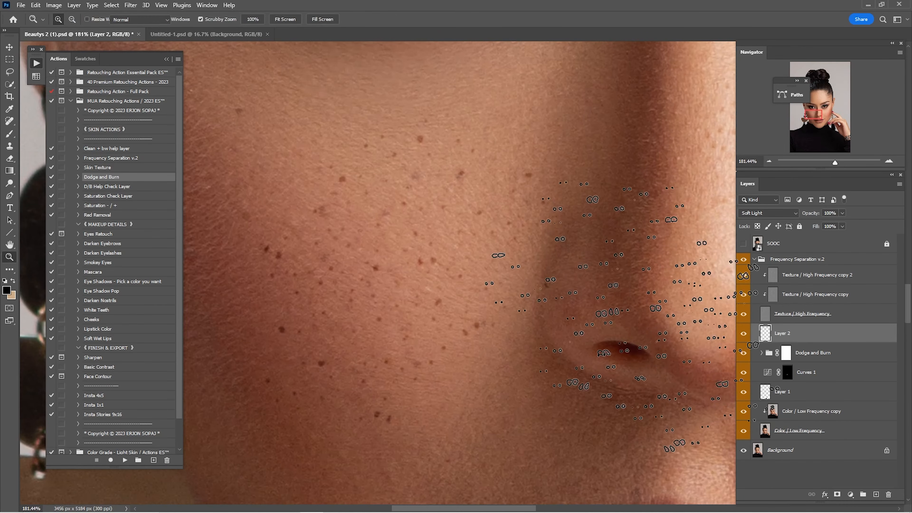
{"action": "left_click", "coordinate": [744, 336]}
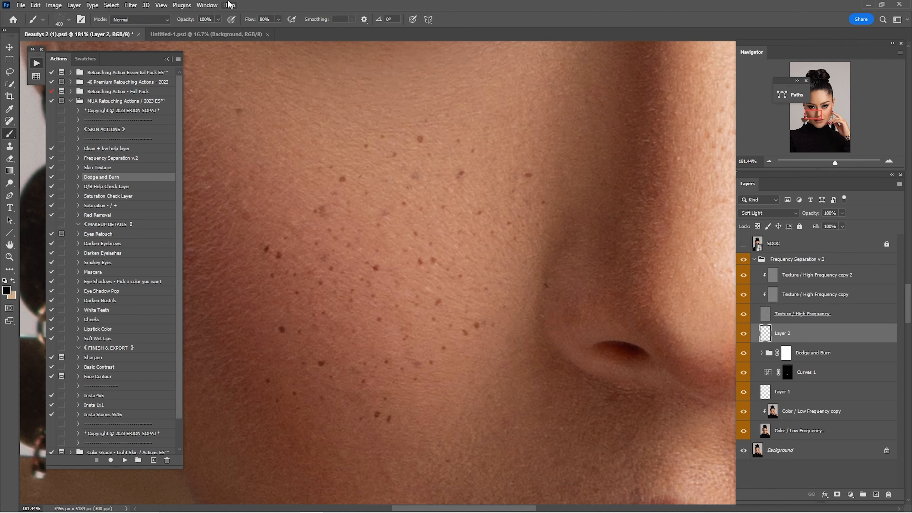
Apply a 1-pixel Gaussian Blur to the freckles layer and compare the cheeks with the layer hidden and shown.
{"action": "left_click", "coordinate": [130, 5]}
{"action": "mouse_move", "coordinate": [222, 130]}
{"action": "left_click", "coordinate": [272, 162]}
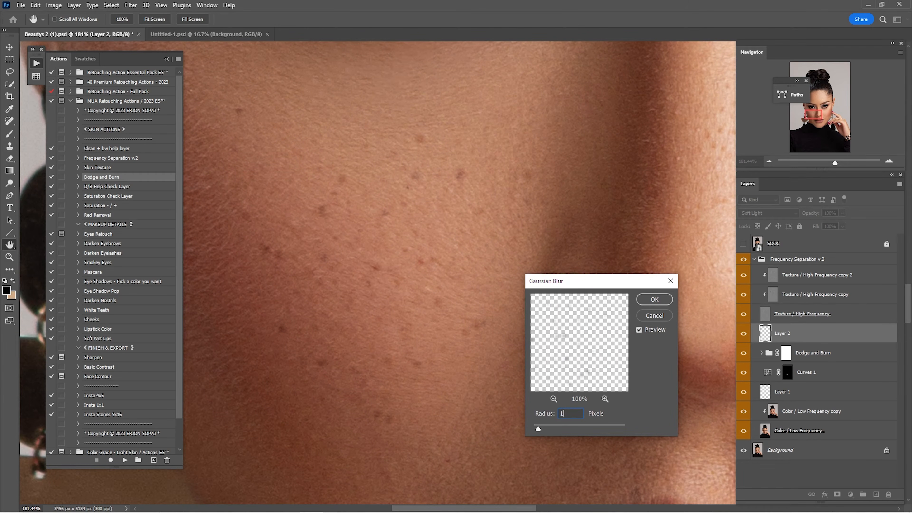
{"action": "type", "text": "1"}
{"action": "left_click", "coordinate": [655, 299]}
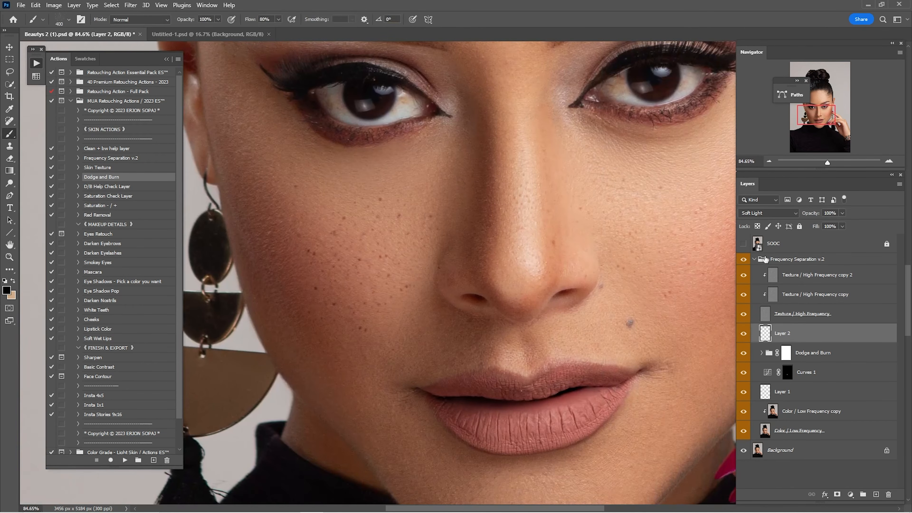
{"action": "left_click", "coordinate": [743, 334]}
{"action": "left_click", "coordinate": [743, 334]}
{"action": "left_click", "coordinate": [743, 333]}
{"action": "left_click", "coordinate": [743, 333]}
{"action": "left_click", "coordinate": [743, 335]}
{"action": "left_click", "coordinate": [743, 334]}
Mask the freckles layer, brush out freckles beside the nose and under the eye at 200 px, and set its opacity to 77%.
{"action": "left_click", "coordinate": [837, 494]}
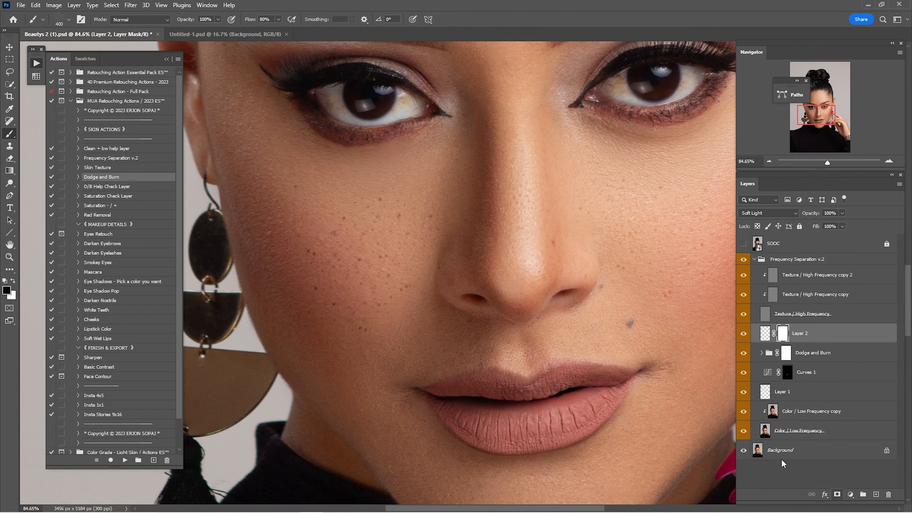
{"action": "right_click", "coordinate": [464, 232]}
{"action": "scroll", "coordinate": [523, 357], "scroll_direction": "up", "scroll_amount": 3}
{"action": "left_click", "coordinate": [521, 350]}
{"action": "key", "text": "Return"}
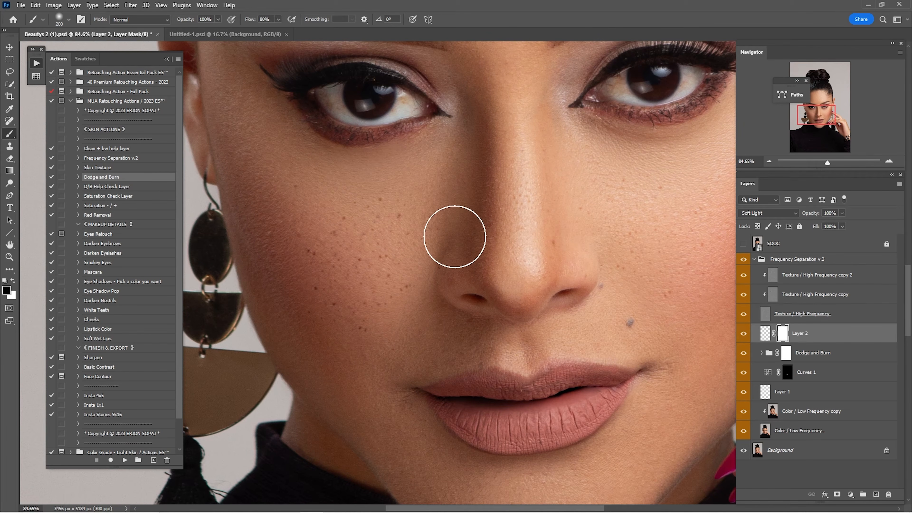
{"action": "mouse_move", "coordinate": [443, 215]}
{"action": "left_mouse_down"}
{"action": "mouse_move", "coordinate": [397, 190]}
{"action": "mouse_move", "coordinate": [309, 189]}
{"action": "left_mouse_up"}
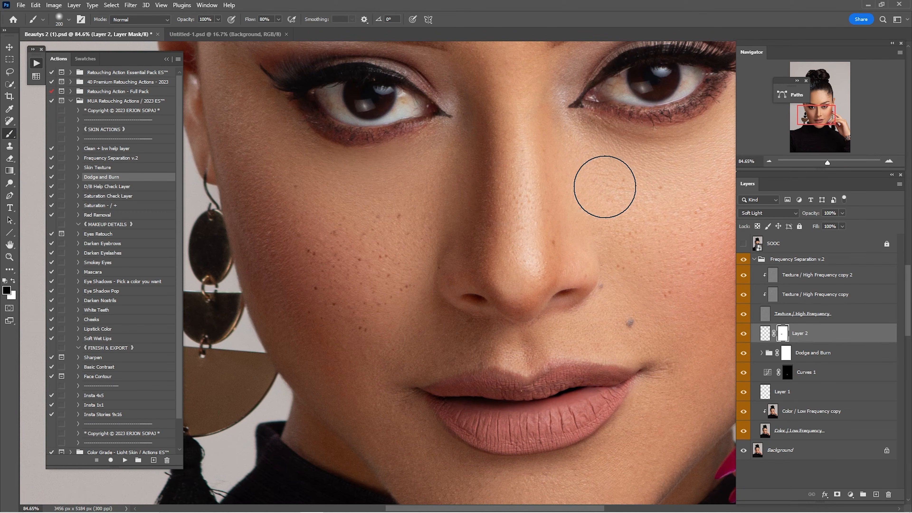
{"action": "key", "text": "ctrl+0"}
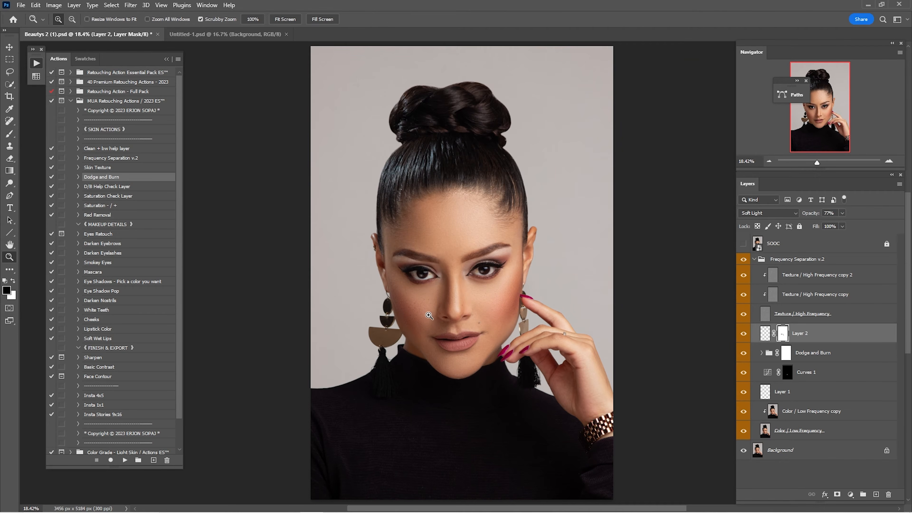
{"action": "scroll", "coordinate": [424, 312], "scroll_direction": "up", "scroll_amount": 10}
{"action": "scroll", "coordinate": [731, 293], "scroll_direction": "down", "scroll_amount": 3}
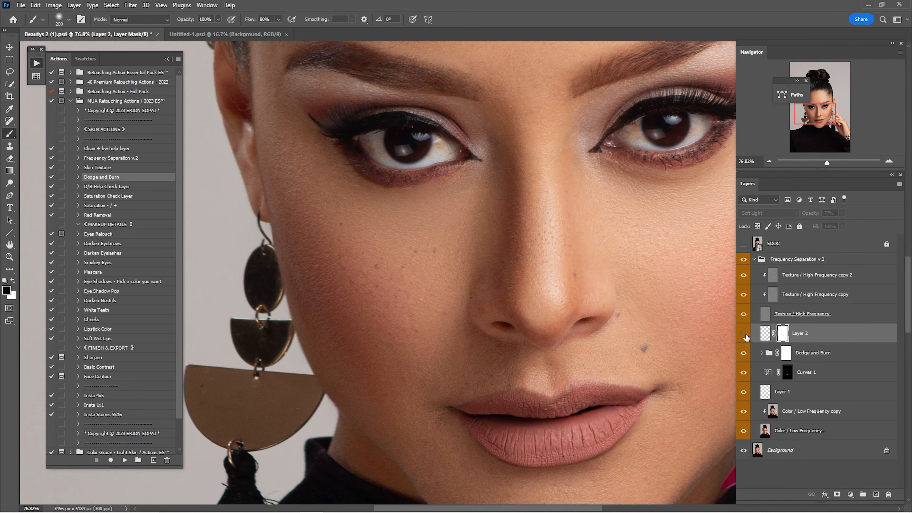
Compare the whole portrait with and without the Frequency Separation v.2 group, and collapse the group.
{"action": "key", "text": "ctrl+0"}
{"action": "left_click", "coordinate": [744, 260]}
{"action": "left_click", "coordinate": [744, 260]}
{"action": "left_click", "coordinate": [744, 260]}
{"action": "left_click", "coordinate": [745, 263]}
{"action": "left_click", "coordinate": [745, 263]}
{"action": "left_click", "coordinate": [744, 263]}
{"action": "left_click", "coordinate": [744, 263]}
{"action": "left_click", "coordinate": [744, 260]}
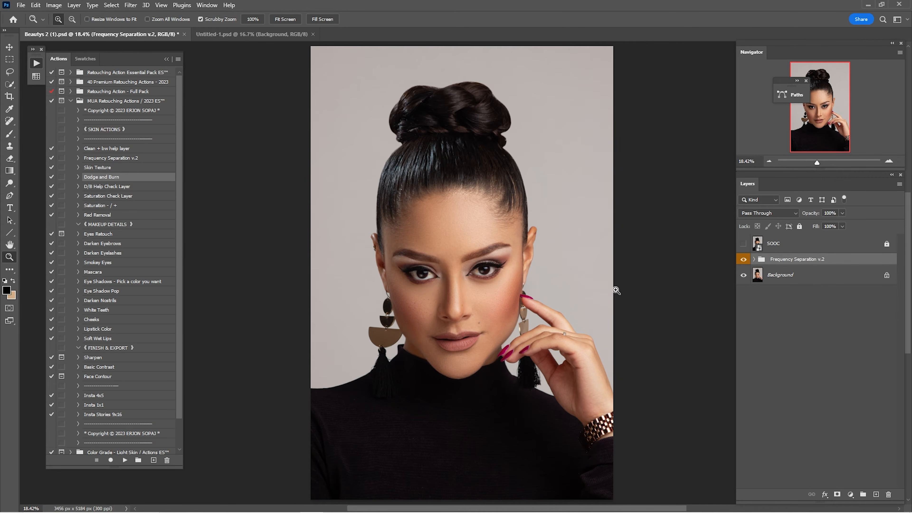
Duplicate the Frequency Separation v.2 group and merge the copy into a single layer.
{"action": "left_click_drag", "start_coordinate": [463, 292], "coordinate": [521, 311]}
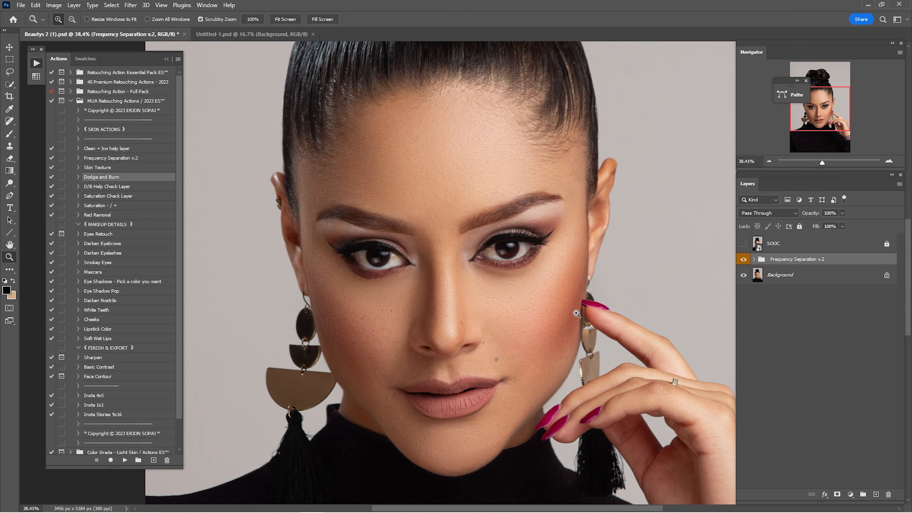
{"action": "key", "text": "ctrl+j"}
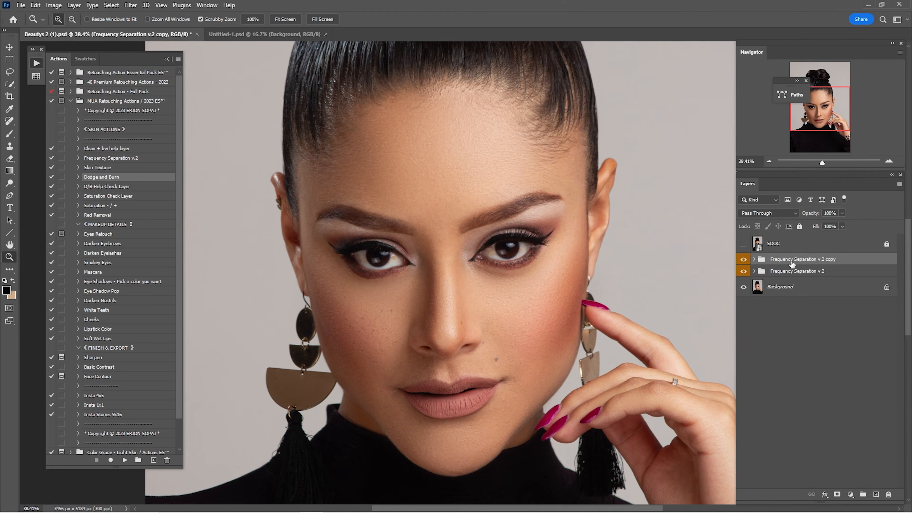
{"action": "right_click", "coordinate": [794, 261]}
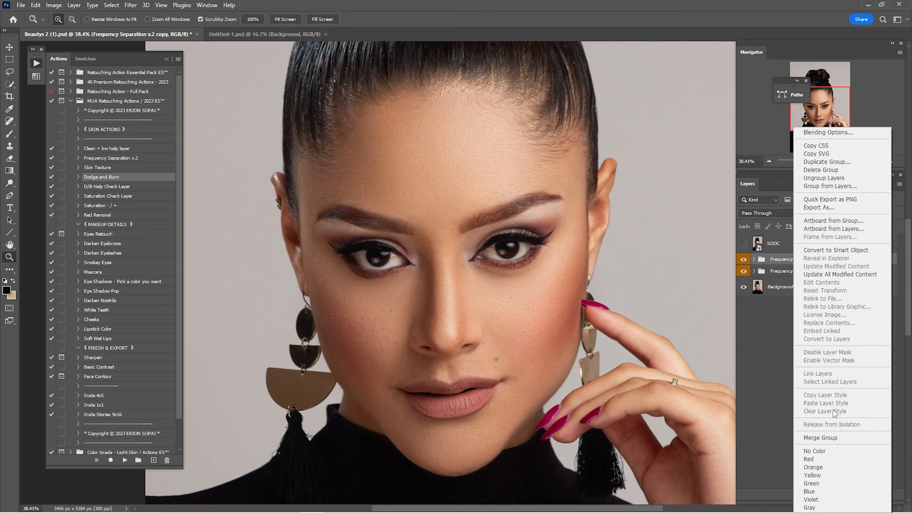
{"action": "left_click", "coordinate": [833, 439]}
Trace a closed Pen path around the upper pink fingernail nearest the chin, including its bare cuticle edge.
{"action": "left_click_drag", "start_coordinate": [596, 358], "coordinate": [562, 238]}
{"action": "left_click_drag", "start_coordinate": [533, 285], "coordinate": [602, 260]}
{"action": "left_click_drag", "start_coordinate": [523, 266], "coordinate": [636, 258]}
{"action": "left_click_drag", "start_coordinate": [552, 256], "coordinate": [563, 213]}
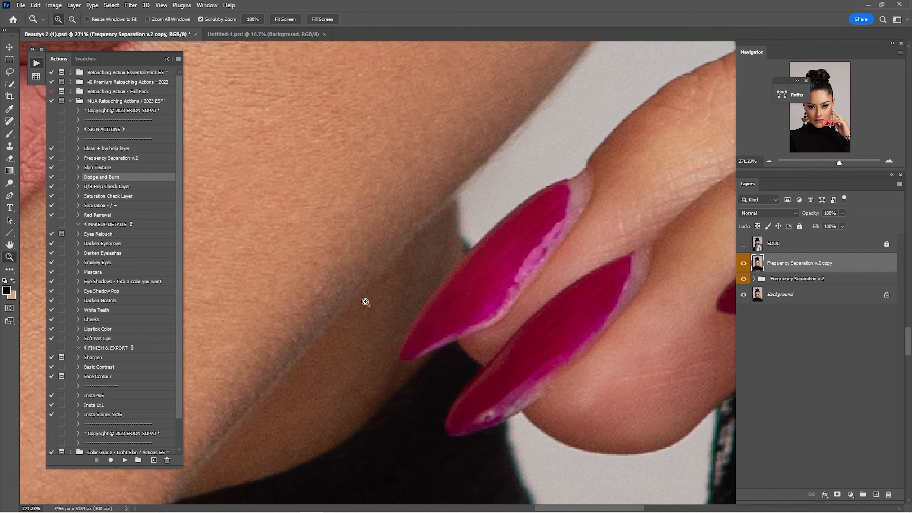
{"action": "left_click", "coordinate": [9, 196]}
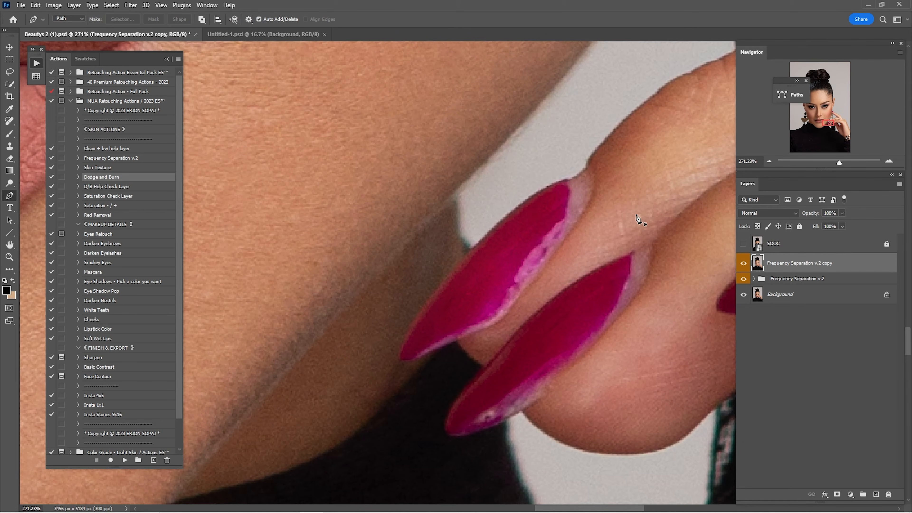
{"action": "scroll", "coordinate": [566, 192], "scroll_direction": "up", "scroll_amount": 2}
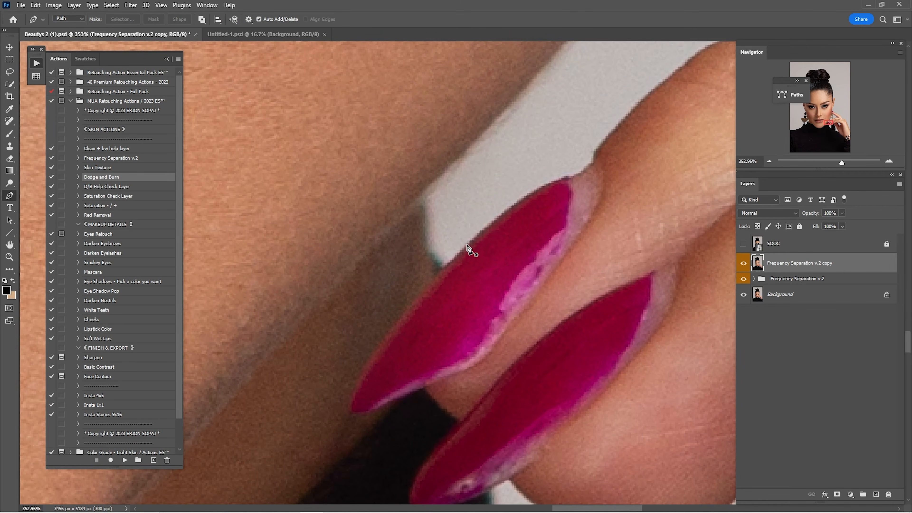
{"action": "left_click_drag", "start_coordinate": [449, 330], "coordinate": [499, 260]}
{"action": "left_click_drag", "start_coordinate": [424, 342], "coordinate": [422, 347]}
{"action": "left_click", "coordinate": [405, 342]}
{"action": "left_click_drag", "start_coordinate": [479, 314], "coordinate": [537, 290]}
{"action": "left_click_drag", "start_coordinate": [576, 255], "coordinate": [552, 297]}
{"action": "left_click_drag", "start_coordinate": [555, 289], "coordinate": [594, 235]}
{"action": "left_click_drag", "start_coordinate": [663, 157], "coordinate": [608, 247]}
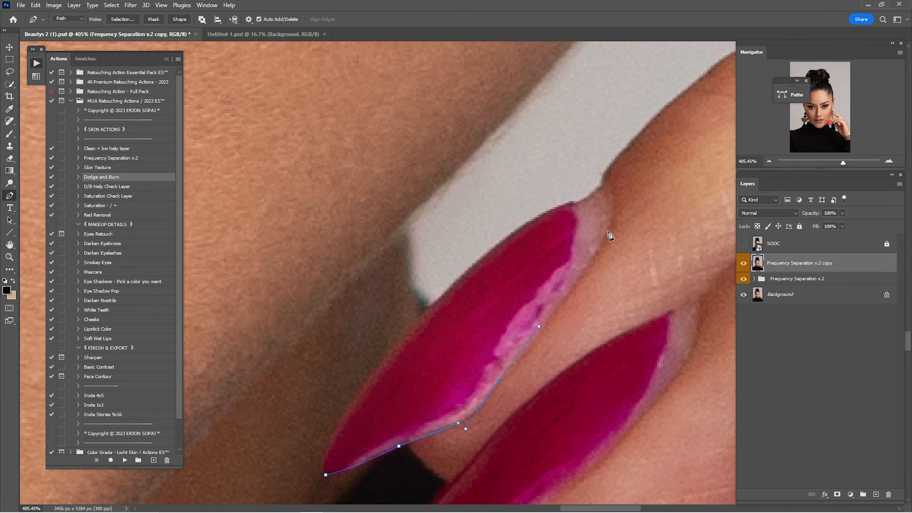
{"action": "left_click_drag", "start_coordinate": [529, 248], "coordinate": [472, 258]}
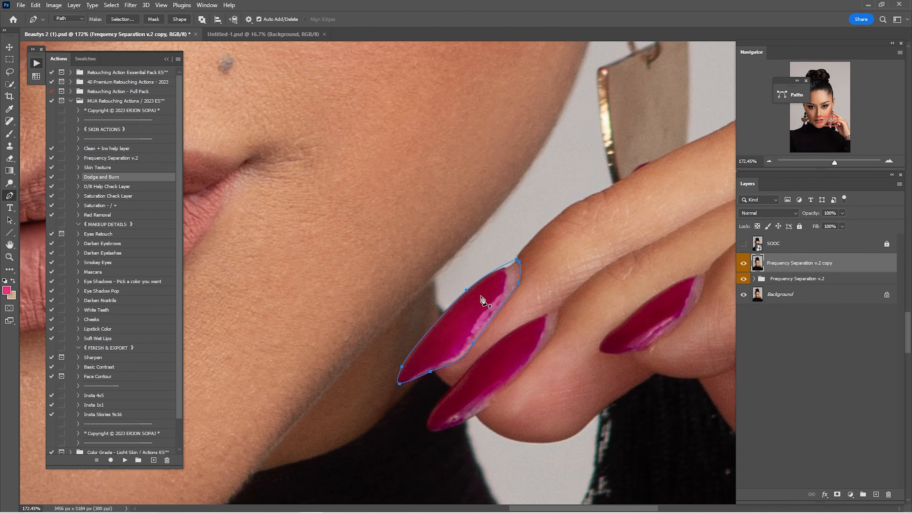
Convert the path around the upper fingernail into a selection.
{"action": "right_click", "coordinate": [482, 297]}
{"action": "left_click", "coordinate": [512, 337]}
{"action": "key", "text": "Return"}
{"action": "scroll", "coordinate": [330, 304], "scroll_direction": "up", "scroll_amount": 5}
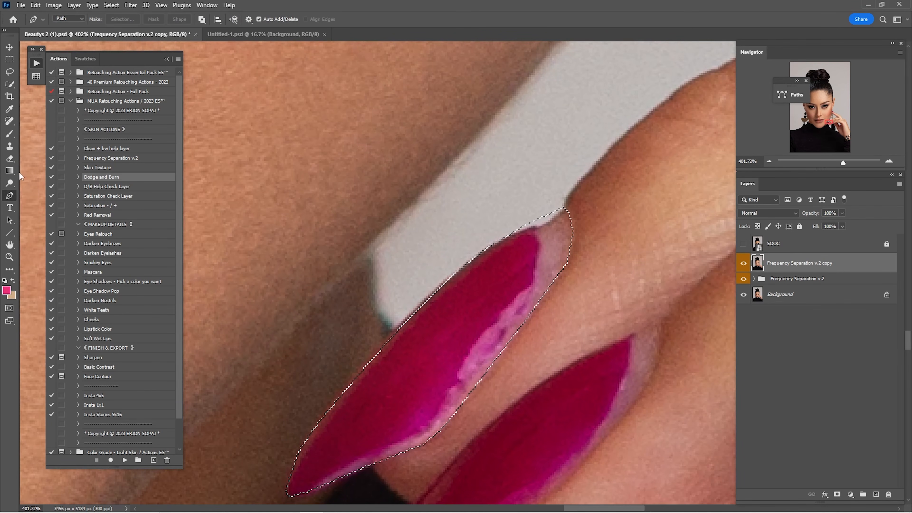
Clone even pink polish over the bare cuticle, chipped side and pale tip of the selected nail with a 20 px Clone Stamp.
{"action": "key", "text": "s"}
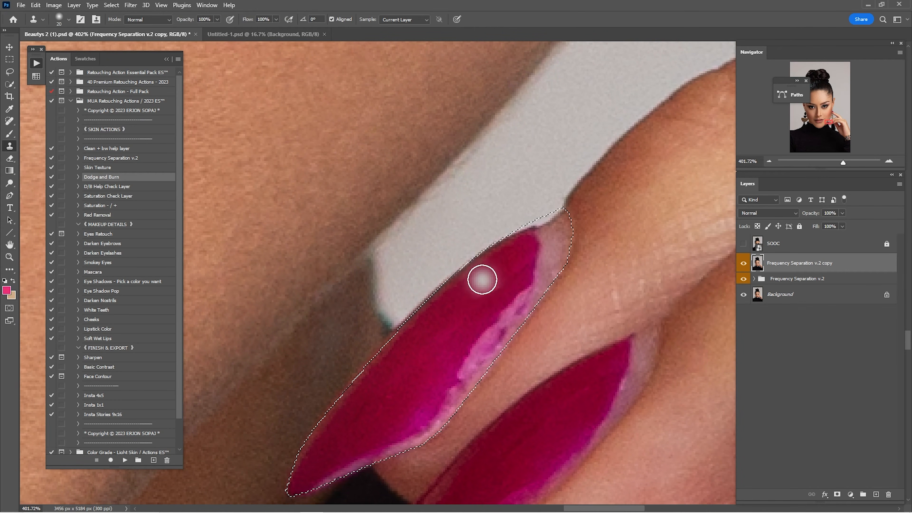
{"action": "left_click", "coordinate": [487, 283], "text": "alt"}
{"action": "key", "text": "["}
{"action": "mouse_move", "coordinate": [527, 240]}
{"action": "left_mouse_down"}
{"action": "mouse_move", "coordinate": [544, 227]}
{"action": "mouse_move", "coordinate": [518, 253]}
{"action": "mouse_move", "coordinate": [568, 225]}
{"action": "mouse_move", "coordinate": [521, 261]}
{"action": "mouse_move", "coordinate": [532, 269]}
{"action": "mouse_move", "coordinate": [573, 235]}
{"action": "mouse_move", "coordinate": [540, 260]}
{"action": "mouse_move", "coordinate": [580, 256]}
{"action": "mouse_move", "coordinate": [522, 297]}
{"action": "mouse_move", "coordinate": [576, 245]}
{"action": "mouse_move", "coordinate": [473, 344]}
{"action": "left_mouse_up"}
{"action": "left_click", "coordinate": [744, 244]}
{"action": "left_click", "coordinate": [744, 244]}
{"action": "left_click", "coordinate": [501, 277], "text": "alt"}
{"action": "left_click", "coordinate": [523, 283], "text": "alt"}
{"action": "left_click_drag", "start_coordinate": [472, 345], "coordinate": [529, 286]}
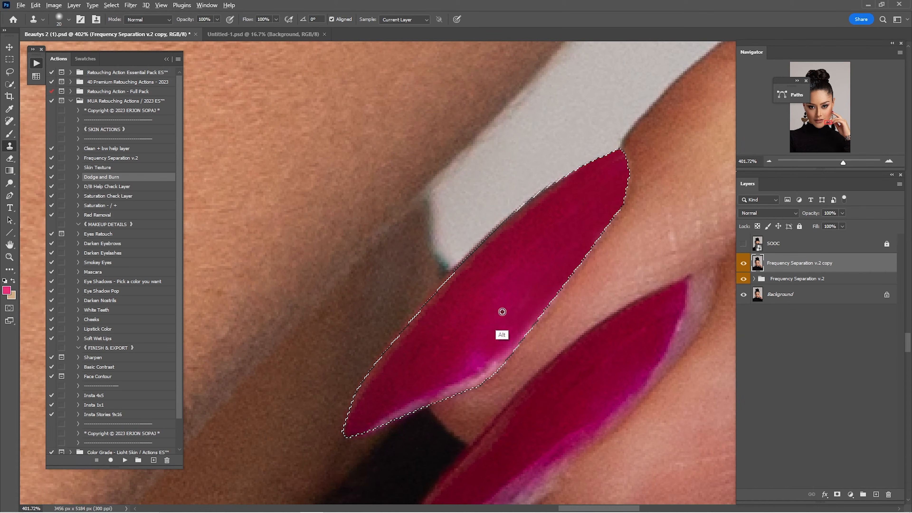
{"action": "left_click", "coordinate": [399, 395], "text": "alt"}
{"action": "mouse_move", "coordinate": [404, 412]}
{"action": "left_mouse_down"}
{"action": "mouse_move", "coordinate": [376, 424]}
{"action": "mouse_move", "coordinate": [470, 382]}
{"action": "mouse_move", "coordinate": [490, 369]}
{"action": "left_mouse_up"}
{"action": "left_click", "coordinate": [410, 387], "text": "alt"}
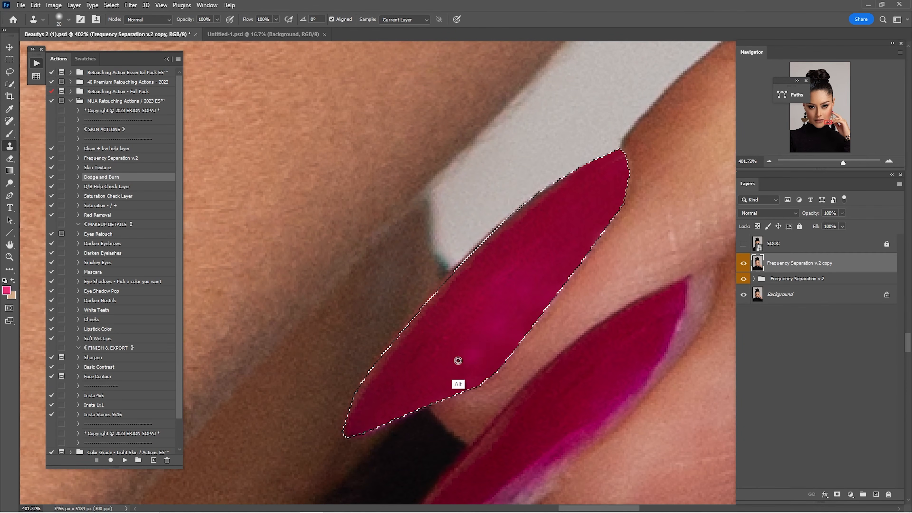
Deselect the retouched nail, soften its hard edge with the Blur tool, and reduce the blur brush to 15 px.
{"action": "key", "text": "ctrl+0"}
{"action": "key", "text": "z"}
{"action": "left_click_drag", "start_coordinate": [531, 351], "coordinate": [531, 351]}
{"action": "key", "text": "ctrl+space"}
{"action": "mouse_move", "coordinate": [523, 317]}
{"action": "left_mouse_down"}
{"action": "mouse_move", "coordinate": [531, 293]}
{"action": "mouse_move", "coordinate": [556, 293]}
{"action": "left_mouse_up"}
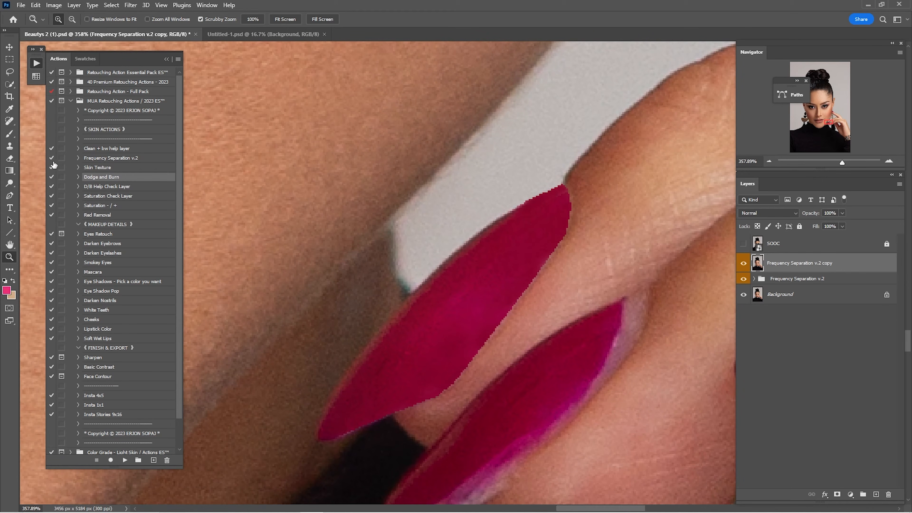
{"action": "right_click", "coordinate": [9, 135]}
{"action": "left_click", "coordinate": [78, 152]}
{"action": "left_click_drag", "start_coordinate": [458, 393], "coordinate": [574, 223]}
{"action": "key", "text": "["}
{"action": "key", "text": "["}
{"action": "key", "text": "["}
Trace the second pink fingernail with the Pen tool and load the closed path as a selection.
{"action": "key", "text": "ctrl+space"}
{"action": "left_click_drag", "start_coordinate": [567, 309], "coordinate": [522, 301]}
{"action": "key", "text": "ctrl+space"}
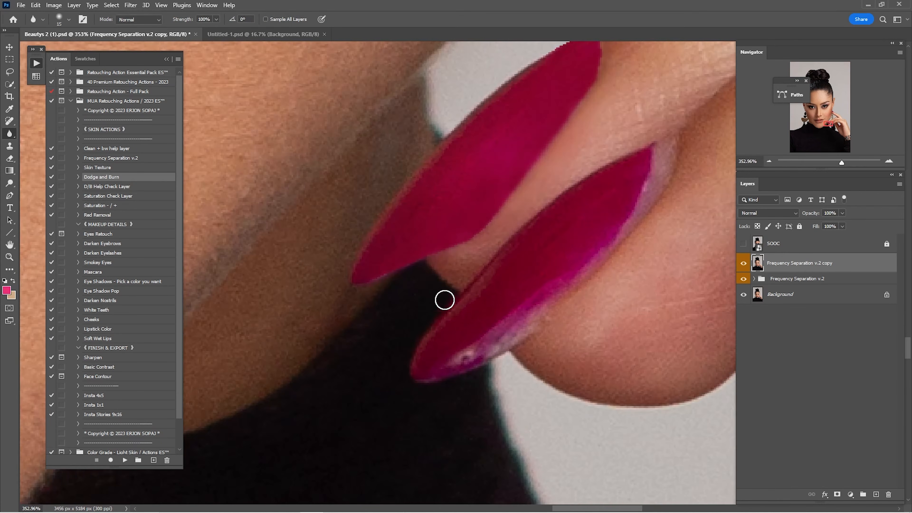
{"action": "key", "text": "p"}
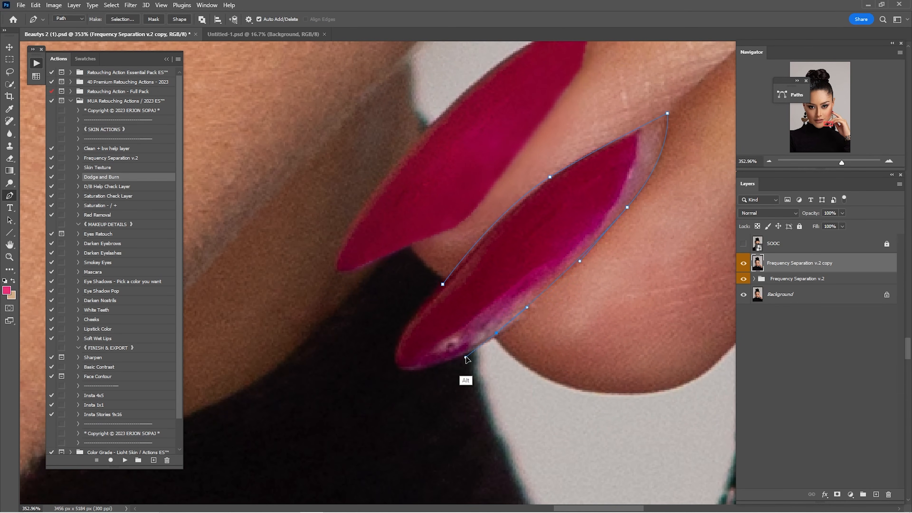
{"action": "left_click_drag", "start_coordinate": [409, 370], "coordinate": [382, 367]}
{"action": "left_click", "coordinate": [442, 284]}
{"action": "key", "text": "ctrl+Return"}
Clone even pink polish over the cuticle gap, chipped side and pale tip of the second nail, and deselect it.
{"action": "key", "text": "s"}
{"action": "left_click", "coordinate": [533, 255], "text": "alt"}
{"action": "left_click", "coordinate": [560, 269], "text": "alt"}
{"action": "mouse_move", "coordinate": [533, 284]}
{"action": "left_mouse_down"}
{"action": "mouse_move", "coordinate": [446, 343]}
{"action": "mouse_move", "coordinate": [550, 221]}
{"action": "left_mouse_up"}
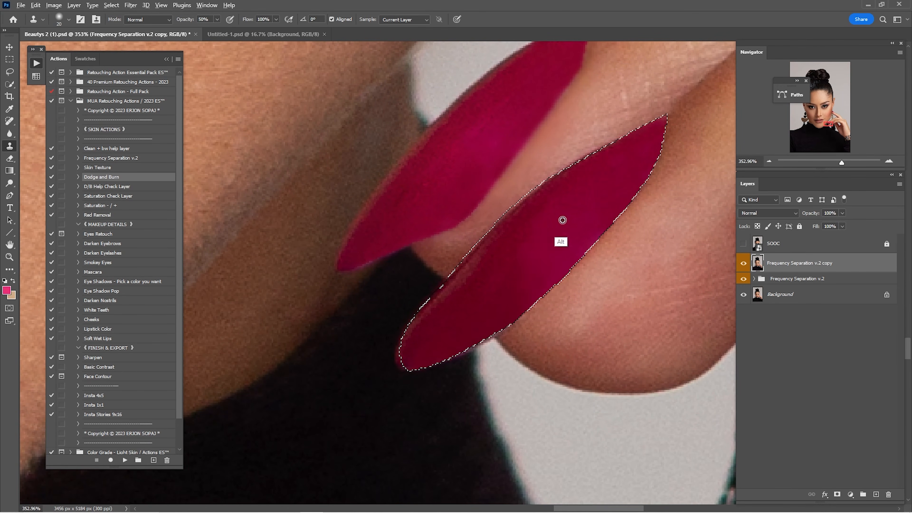
{"action": "key", "text": "ctrl+d"}
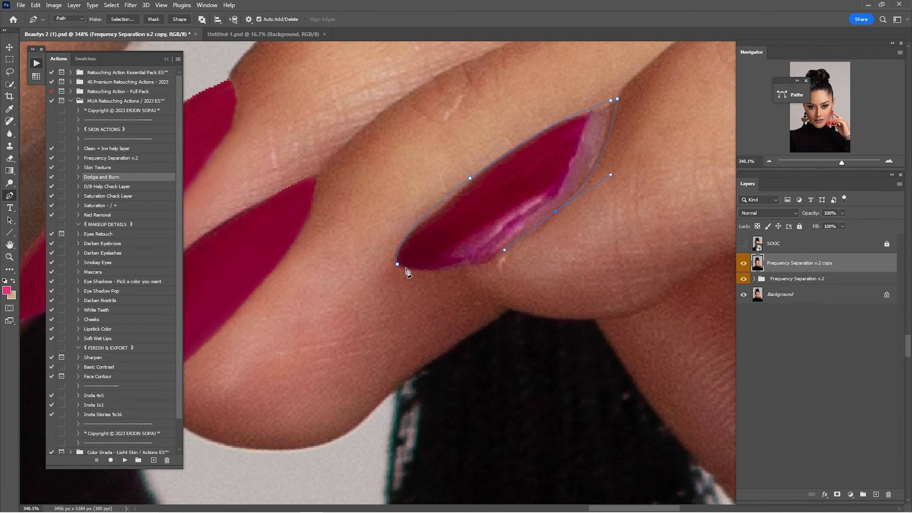
Load the third fingernail's path as a selection and clone even pink polish over its bare cuticle and chipped edge.
{"action": "key", "text": "ctrl+Return"}
{"action": "key", "text": "s"}
{"action": "left_click_drag", "start_coordinate": [564, 145], "coordinate": [488, 173]}
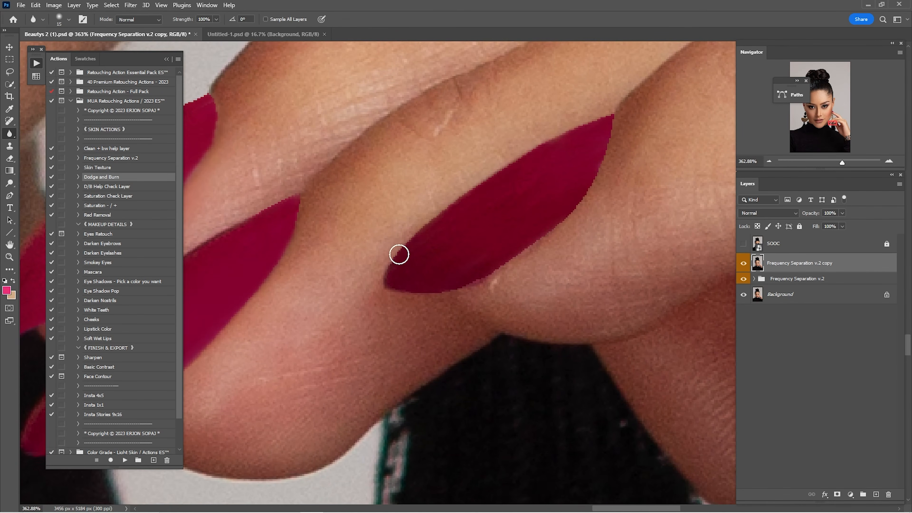
Outline the fingernail beside the cheek with the Pen tool and clone even polish over its uneven lower edge with a 20 px brush.
{"action": "key", "text": "p"}
{"action": "left_click", "coordinate": [369, 213]}
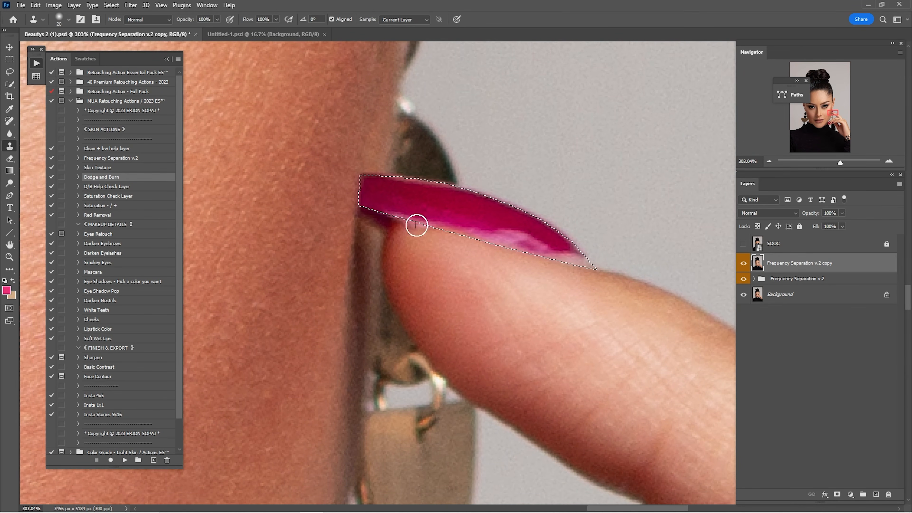
{"action": "mouse_move", "coordinate": [418, 224]}
{"action": "left_mouse_down"}
{"action": "mouse_move", "coordinate": [529, 238]}
{"action": "mouse_move", "coordinate": [560, 258]}
{"action": "left_mouse_up"}
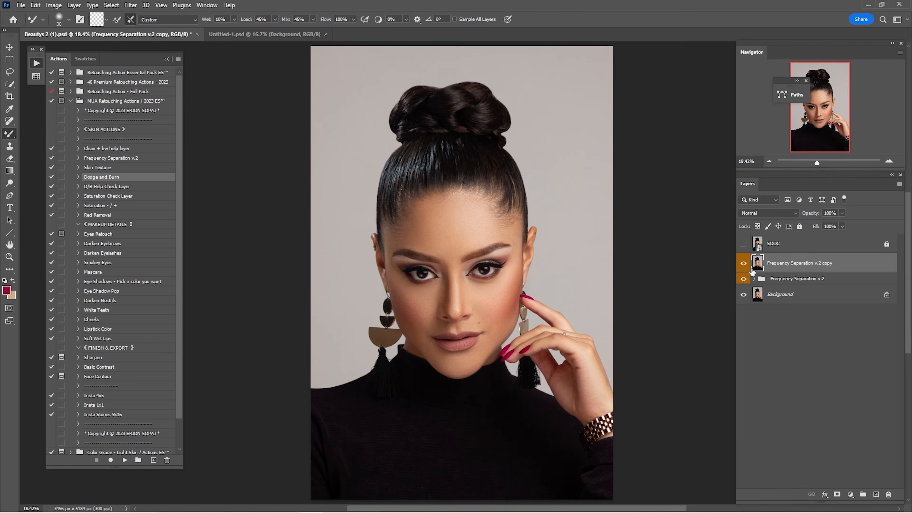
Compare the portrait with and without the Frequency Separation v.2 copy layer to examine the retouching.
{"action": "left_click", "coordinate": [745, 266]}
{"action": "left_click", "coordinate": [746, 266]}
{"action": "left_click", "coordinate": [747, 268]}
{"action": "left_click", "coordinate": [747, 269]}
{"action": "left_click", "coordinate": [746, 268]}
{"action": "left_click", "coordinate": [746, 267]}
{"action": "left_click", "coordinate": [744, 264]}
{"action": "left_click", "coordinate": [746, 267]}
Run the Eyes Retouch action on the portrait.
{"action": "left_click", "coordinate": [106, 235]}
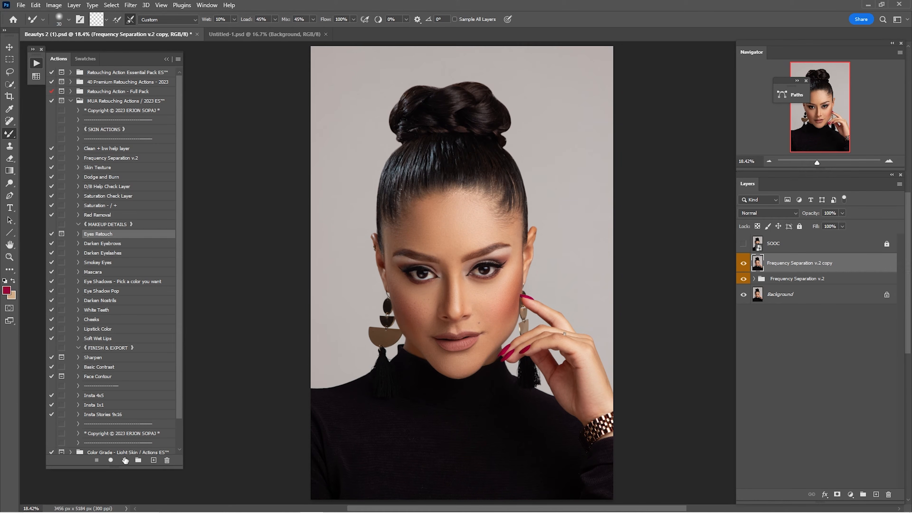
{"action": "key", "text": "Return"}
{"action": "key", "text": "Return"}
Paint white on the Remove Veins mask over the white of the eye on the image's right, with brush opacity and flow at 100%.
{"action": "key", "text": "ctrl+space"}
{"action": "left_click_drag", "start_coordinate": [484, 272], "coordinate": [579, 274]}
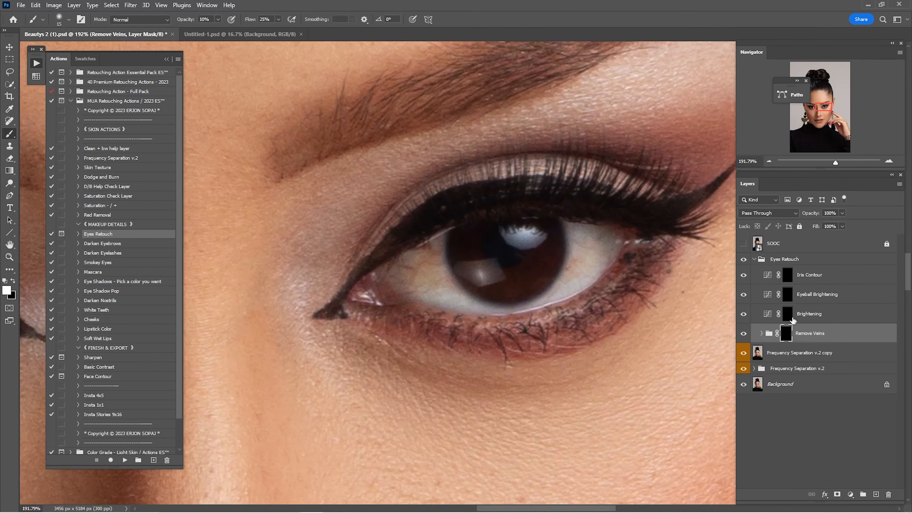
{"action": "key", "text": "ctrl+space"}
{"action": "left_click_drag", "start_coordinate": [510, 320], "coordinate": [515, 321]}
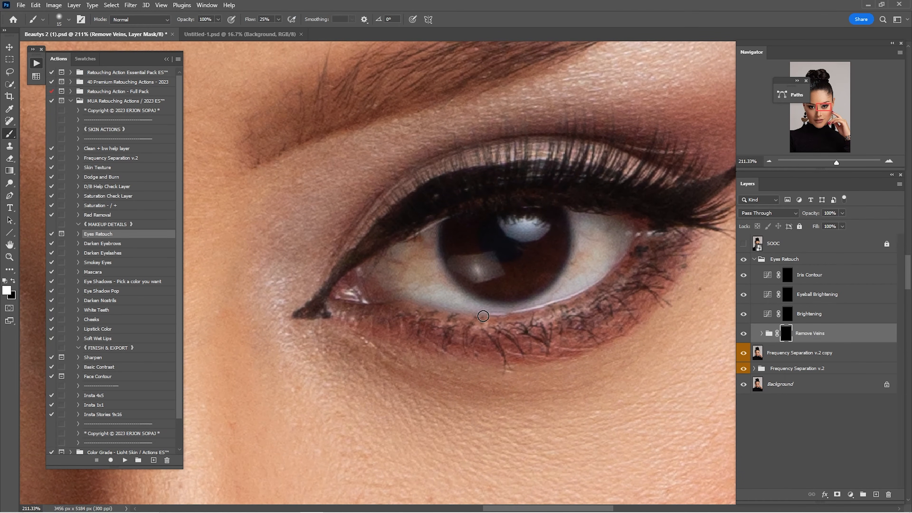
{"action": "left_click_drag", "start_coordinate": [254, 22], "coordinate": [340, 43]}
{"action": "key", "text": "bracketright"}
{"action": "key", "text": "bracketright"}
{"action": "key", "text": "bracketright"}
{"action": "key", "text": "bracketright"}
{"action": "key", "text": "bracketleft"}
{"action": "mouse_move", "coordinate": [399, 270]}
{"action": "left_mouse_down"}
{"action": "mouse_move", "coordinate": [425, 287]}
{"action": "mouse_move", "coordinate": [421, 254]}
{"action": "mouse_move", "coordinate": [401, 264]}
{"action": "mouse_move", "coordinate": [410, 290]}
{"action": "left_mouse_up"}
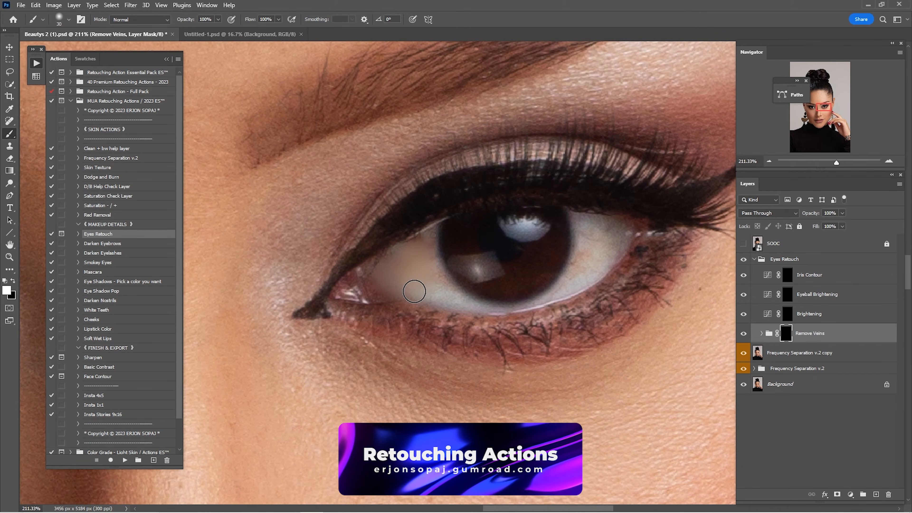
{"action": "key", "text": "bracketleft"}
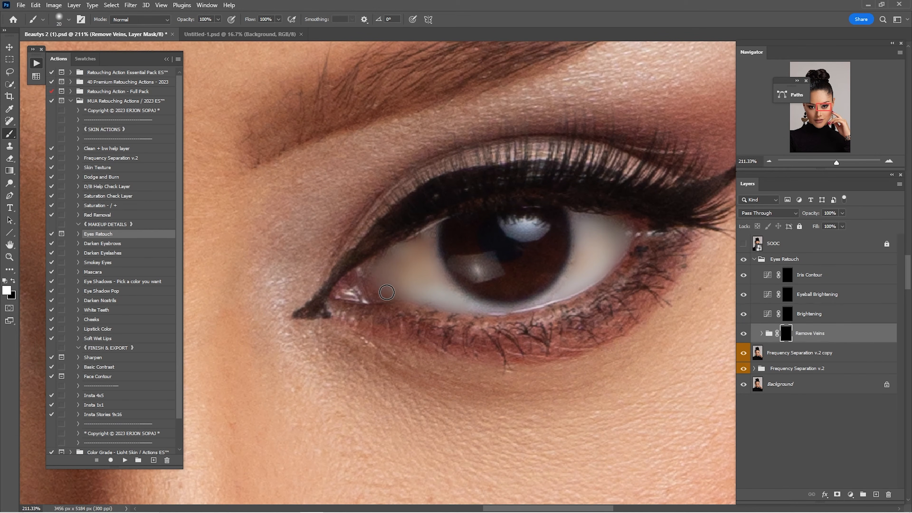
Paint the Remove Veins mask over the white of the other eye and set the group's opacity to 55%.
{"action": "left_click_drag", "start_coordinate": [419, 253], "coordinate": [732, 175]}
{"action": "left_click_drag", "start_coordinate": [330, 273], "coordinate": [634, 262]}
{"action": "mouse_move", "coordinate": [547, 215]}
{"action": "left_mouse_down"}
{"action": "mouse_move", "coordinate": [558, 188]}
{"action": "mouse_move", "coordinate": [569, 223]}
{"action": "mouse_move", "coordinate": [589, 208]}
{"action": "left_mouse_up"}
{"action": "mouse_move", "coordinate": [534, 235]}
{"action": "left_mouse_down"}
{"action": "mouse_move", "coordinate": [476, 254]}
{"action": "mouse_move", "coordinate": [430, 249]}
{"action": "left_mouse_up"}
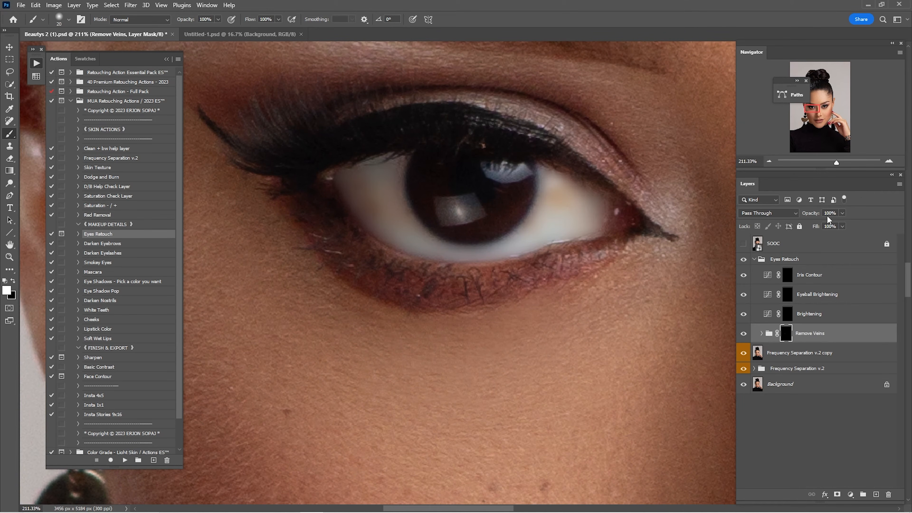
{"action": "type", "text": "6"}
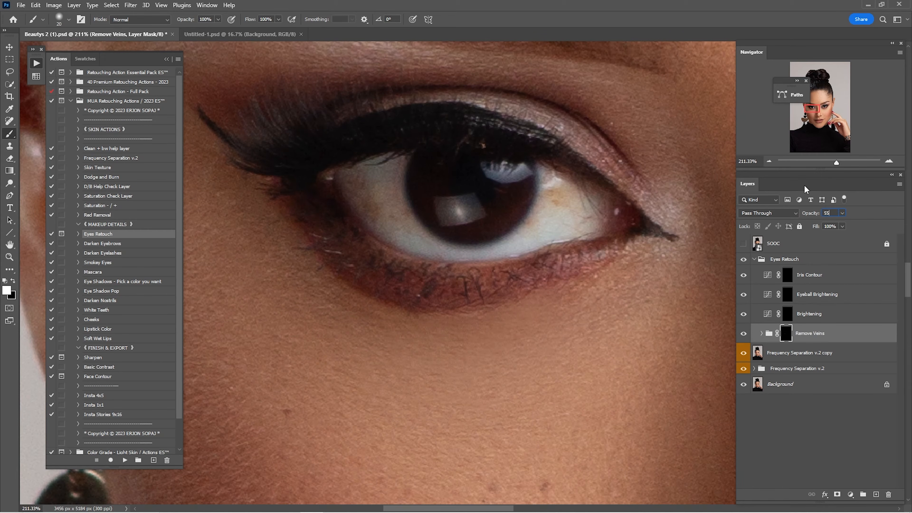
Paint white on the Brightening layer's mask over the whites of both eyes, varying the brush size to fit.
{"action": "left_click", "coordinate": [789, 314]}
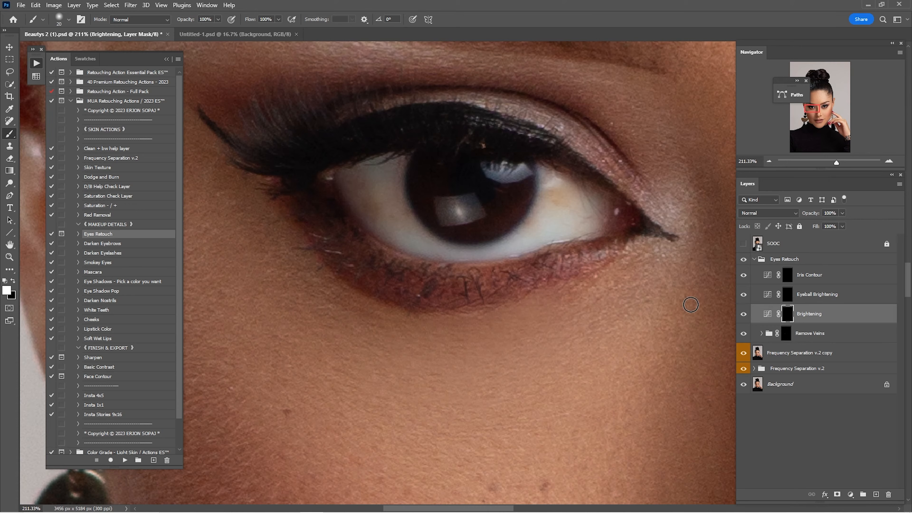
{"action": "key", "text": "bracketright"}
{"action": "key", "text": "bracketright"}
{"action": "mouse_move", "coordinate": [356, 182]}
{"action": "left_mouse_down"}
{"action": "mouse_move", "coordinate": [366, 211]}
{"action": "mouse_move", "coordinate": [367, 181]}
{"action": "mouse_move", "coordinate": [377, 212]}
{"action": "mouse_move", "coordinate": [377, 187]}
{"action": "mouse_move", "coordinate": [387, 218]}
{"action": "mouse_move", "coordinate": [413, 236]}
{"action": "mouse_move", "coordinate": [397, 211]}
{"action": "mouse_move", "coordinate": [413, 245]}
{"action": "mouse_move", "coordinate": [591, 220]}
{"action": "mouse_move", "coordinate": [560, 200]}
{"action": "mouse_move", "coordinate": [28, 269]}
{"action": "left_mouse_up"}
{"action": "key", "text": "bracketleft"}
{"action": "key", "text": "bracketleft"}
{"action": "key", "text": "bracketright"}
{"action": "key", "text": "bracketright"}
{"action": "mouse_move", "coordinate": [417, 241]}
{"action": "left_mouse_down"}
{"action": "mouse_move", "coordinate": [451, 211]}
{"action": "mouse_move", "coordinate": [483, 264]}
{"action": "left_mouse_up"}
{"action": "key", "text": "bracketleft"}
{"action": "mouse_move", "coordinate": [483, 264]}
{"action": "left_mouse_down"}
{"action": "mouse_move", "coordinate": [513, 274]}
{"action": "mouse_move", "coordinate": [612, 249]}
{"action": "mouse_move", "coordinate": [658, 202]}
{"action": "left_mouse_up"}
{"action": "key", "text": "bracketright"}
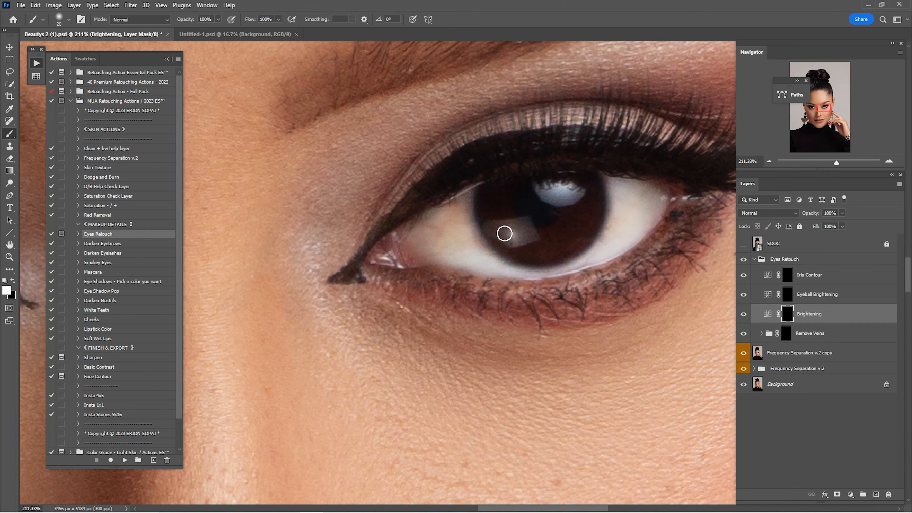
Set the Brightening layer's opacity to 34% and compare the eyes with and without the Eyes Retouch group.
{"action": "key", "text": "z"}
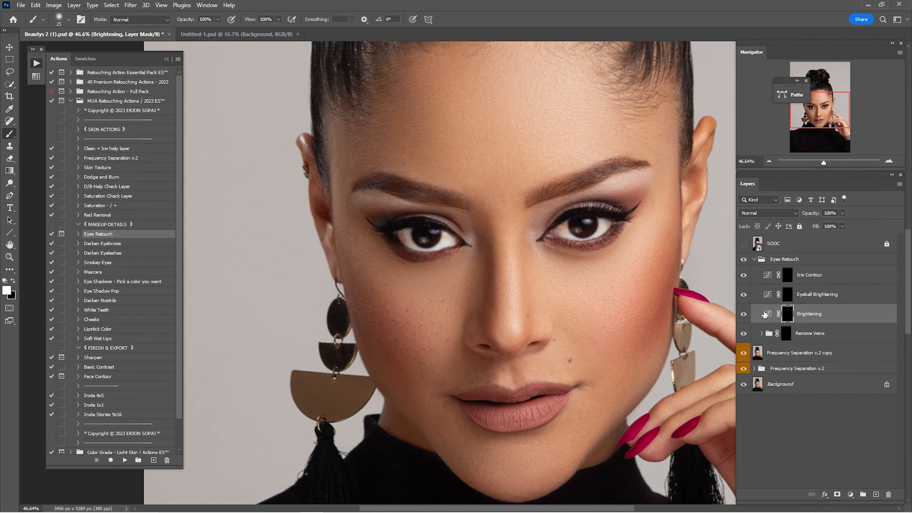
{"action": "left_click", "coordinate": [744, 315]}
{"action": "left_click", "coordinate": [745, 315]}
{"action": "type", "text": "34"}
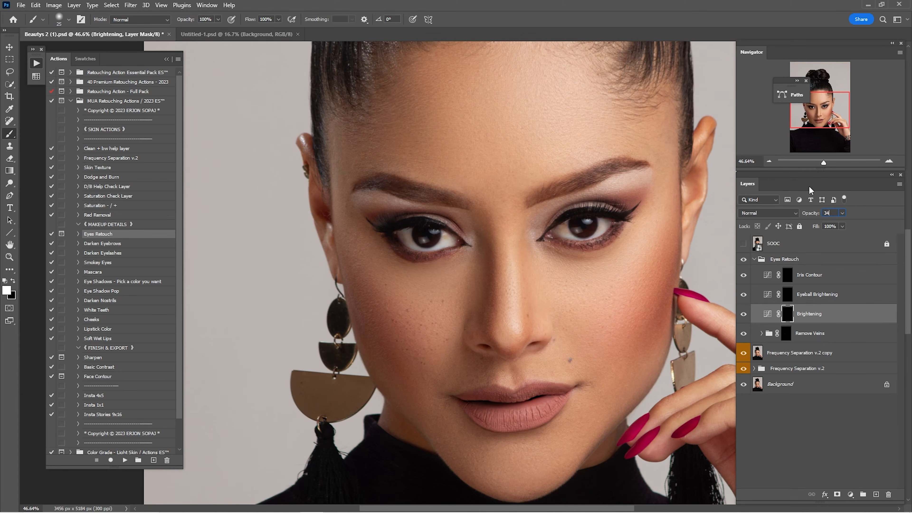
{"action": "left_click", "coordinate": [744, 262]}
{"action": "left_click", "coordinate": [745, 262]}
Paint white on the Eyeball Brightening mask over the irises of both eyes with a 45 px brush.
{"action": "key", "text": "z"}
{"action": "mouse_move", "coordinate": [594, 231]}
{"action": "left_mouse_down"}
{"action": "mouse_move", "coordinate": [626, 262]}
{"action": "mouse_move", "coordinate": [642, 262]}
{"action": "left_mouse_up"}
{"action": "key", "text": "b"}
{"action": "left_click", "coordinate": [787, 293]}
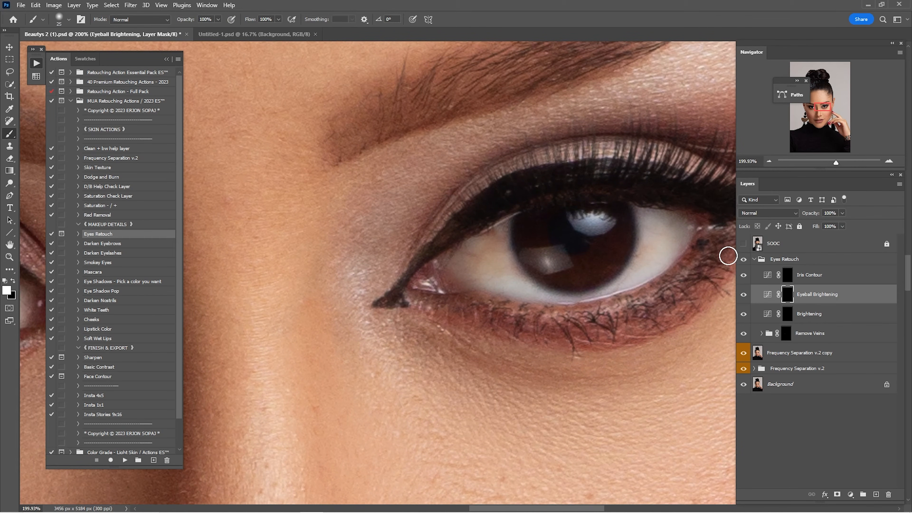
{"action": "key", "text": "bracketright"}
{"action": "key", "text": "bracketright"}
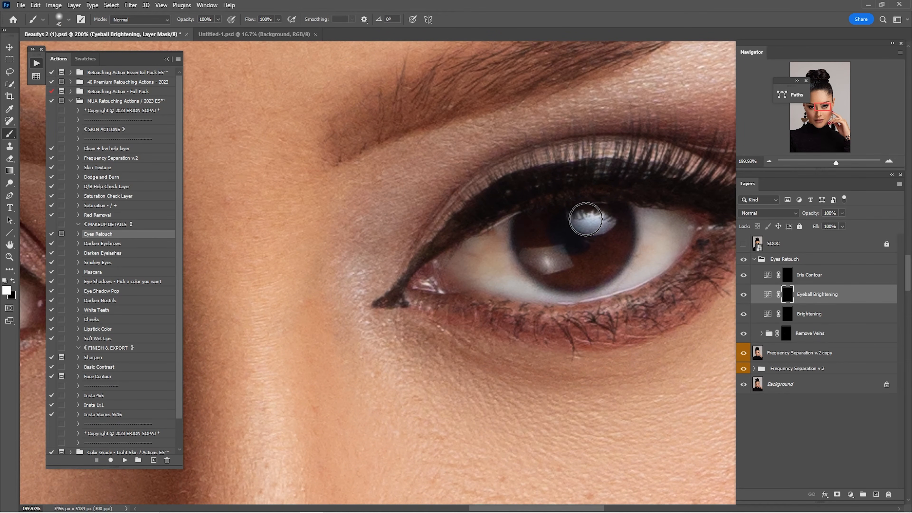
{"action": "mouse_move", "coordinate": [366, 270]}
{"action": "left_mouse_down"}
{"action": "mouse_move", "coordinate": [540, 260]}
{"action": "mouse_move", "coordinate": [731, 270]}
{"action": "left_mouse_up"}
{"action": "left_click_drag", "start_coordinate": [469, 217], "coordinate": [503, 256]}
{"action": "mouse_move", "coordinate": [548, 228]}
{"action": "left_mouse_down"}
{"action": "mouse_move", "coordinate": [547, 211]}
{"action": "mouse_move", "coordinate": [535, 212]}
{"action": "left_mouse_up"}
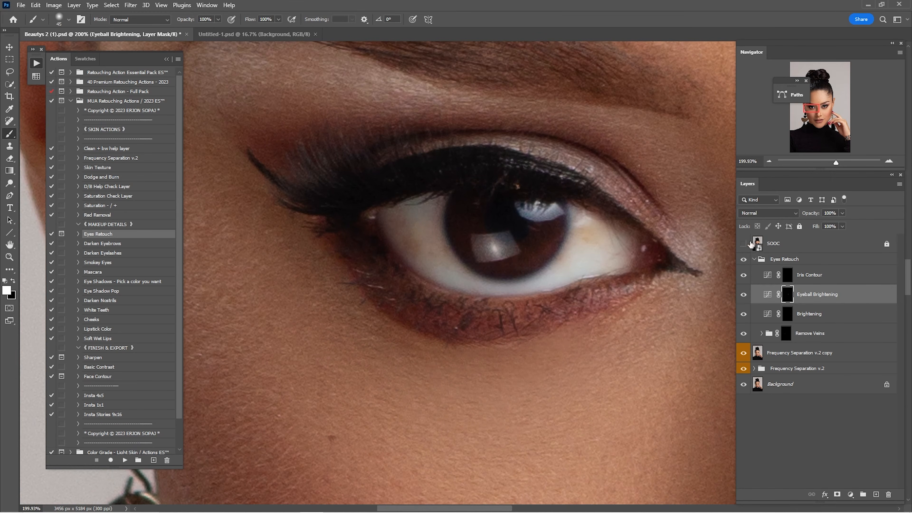
Paint the Iris Contour mask around the iris edges of both eyes with a soft brush of about 25 to 35 px.
{"action": "left_click", "coordinate": [787, 276]}
{"action": "key", "text": "bracketleft"}
{"action": "key", "text": "bracketleft"}
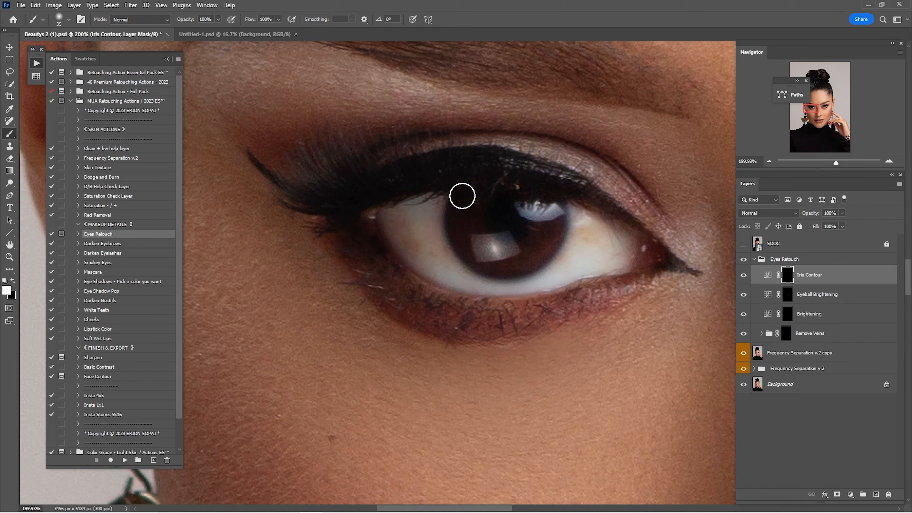
{"action": "mouse_move", "coordinate": [450, 205]}
{"action": "left_mouse_down"}
{"action": "mouse_move", "coordinate": [449, 235]}
{"action": "mouse_move", "coordinate": [491, 276]}
{"action": "mouse_move", "coordinate": [527, 270]}
{"action": "mouse_move", "coordinate": [557, 249]}
{"action": "mouse_move", "coordinate": [566, 211]}
{"action": "left_mouse_up"}
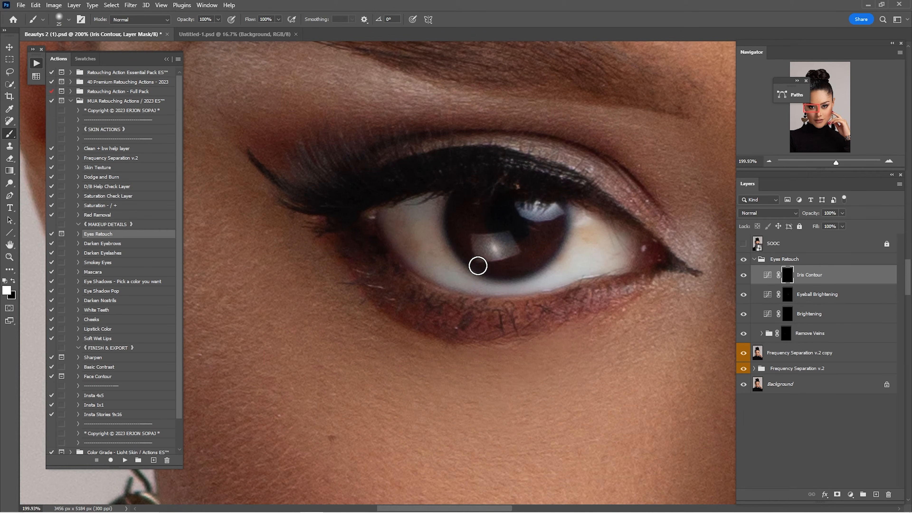
{"action": "left_click_drag", "start_coordinate": [654, 205], "coordinate": [197, 188]}
{"action": "mouse_move", "coordinate": [672, 190]}
{"action": "left_mouse_down"}
{"action": "mouse_move", "coordinate": [542, 198]}
{"action": "mouse_move", "coordinate": [467, 270]}
{"action": "mouse_move", "coordinate": [488, 291]}
{"action": "mouse_move", "coordinate": [546, 292]}
{"action": "mouse_move", "coordinate": [576, 220]}
{"action": "left_mouse_up"}
{"action": "key", "text": "bracketright"}
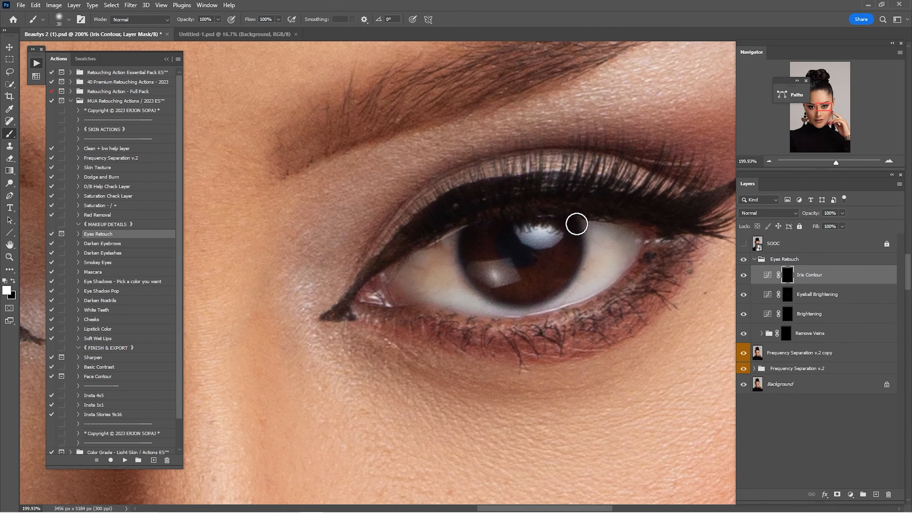
Compare the full portrait with and without the Iris Contour layer and the collapsed Eyes Retouch group.
{"action": "key", "text": "ctrl+0"}
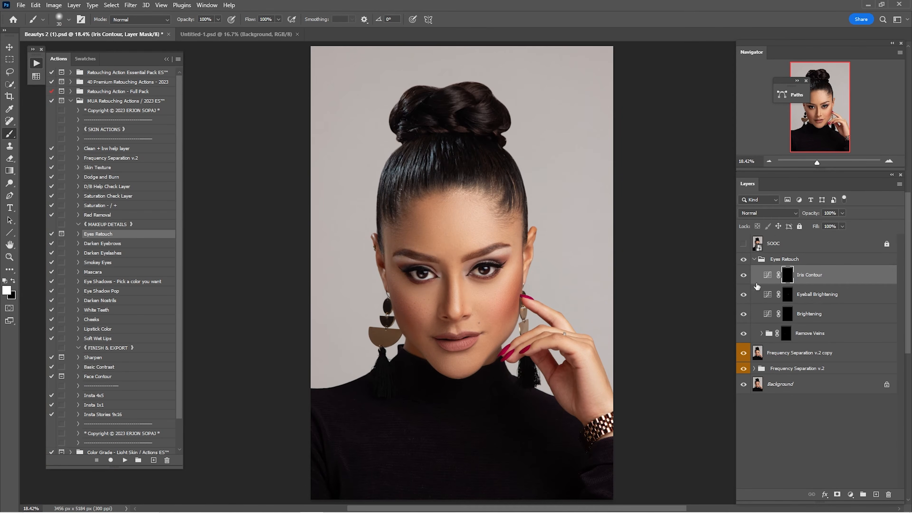
{"action": "left_click", "coordinate": [745, 278]}
{"action": "left_click", "coordinate": [744, 279]}
{"action": "left_click", "coordinate": [754, 260]}
{"action": "left_click", "coordinate": [744, 261]}
{"action": "left_click", "coordinate": [744, 261]}
{"action": "left_click", "coordinate": [745, 261]}
{"action": "left_click", "coordinate": [744, 261]}
{"action": "left_click", "coordinate": [745, 261]}
{"action": "left_click", "coordinate": [744, 262]}
{"action": "left_click", "coordinate": [745, 261]}
{"action": "left_click", "coordinate": [745, 261]}
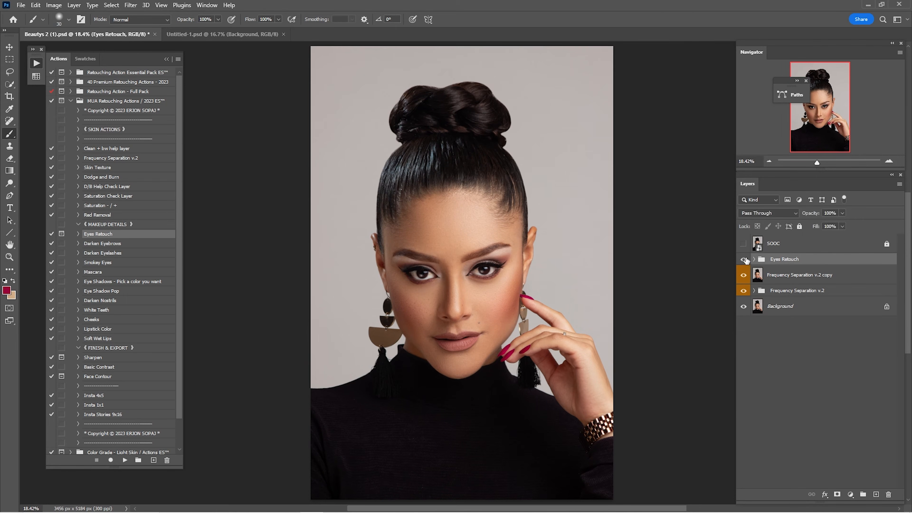
Check the eyes up close with and without the Eyes Retouch group and set its opacity to 95%.
{"action": "key", "text": "ctrl+space"}
{"action": "mouse_move", "coordinate": [479, 276]}
{"action": "left_mouse_down"}
{"action": "mouse_move", "coordinate": [534, 243]}
{"action": "mouse_move", "coordinate": [567, 278]}
{"action": "left_mouse_up"}
{"action": "key", "text": "space"}
{"action": "left_click", "coordinate": [744, 260]}
{"action": "left_click", "coordinate": [744, 260]}
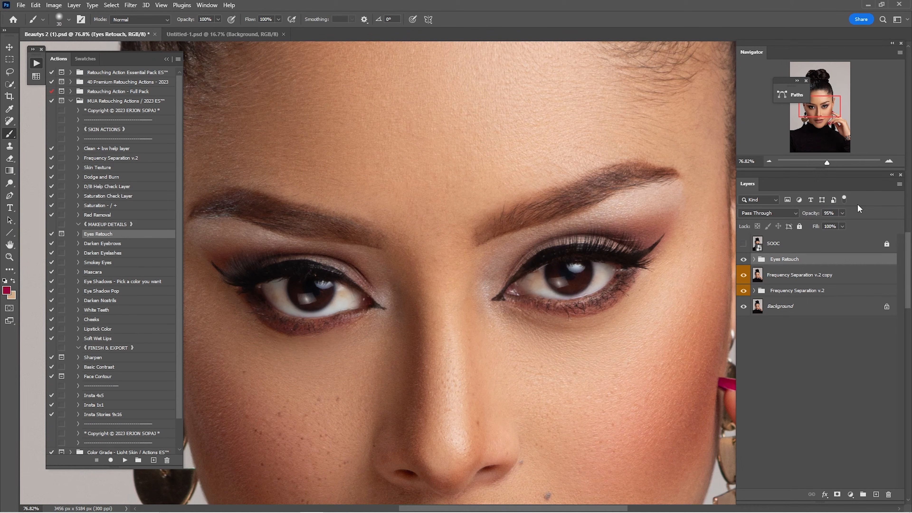
{"action": "key", "text": "ctrl+0"}
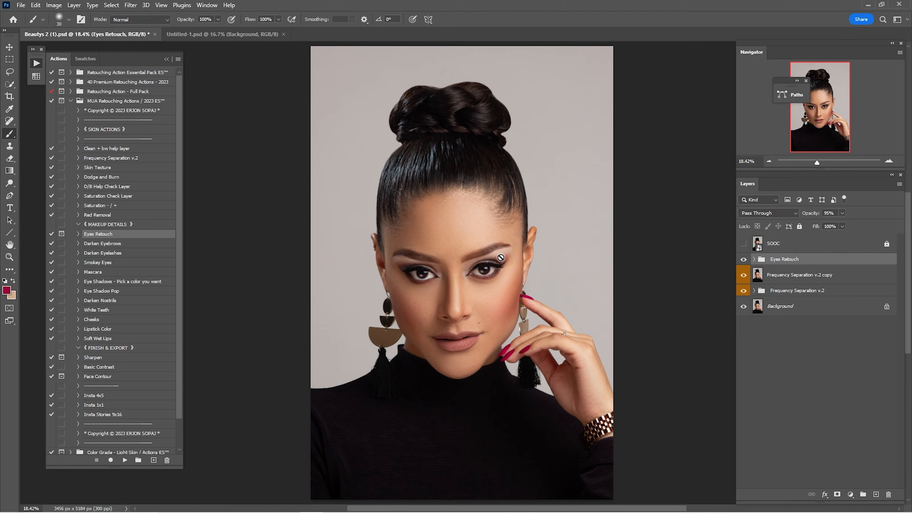
Run the Smokey Eyes action and paint its mask over the eyelid on the image's right.
{"action": "scroll", "coordinate": [499, 273], "scroll_direction": "up", "scroll_amount": 5}
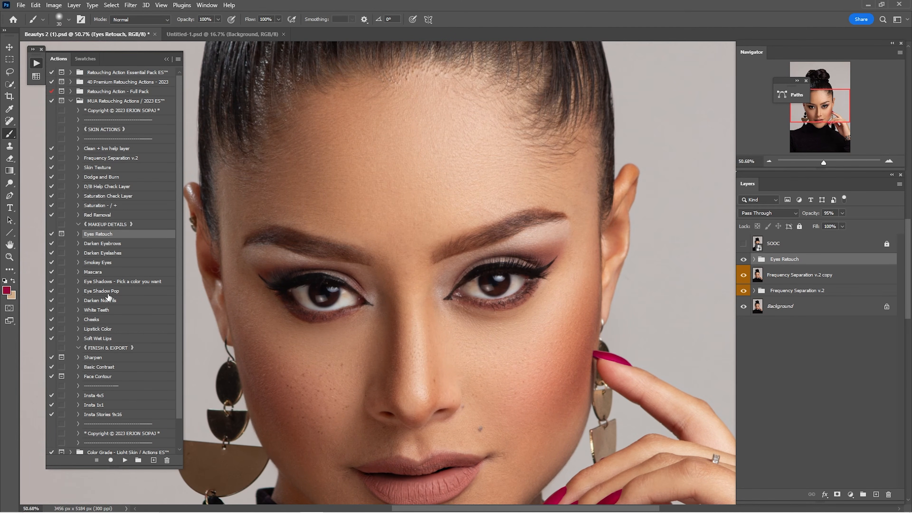
{"action": "left_click", "coordinate": [106, 263]}
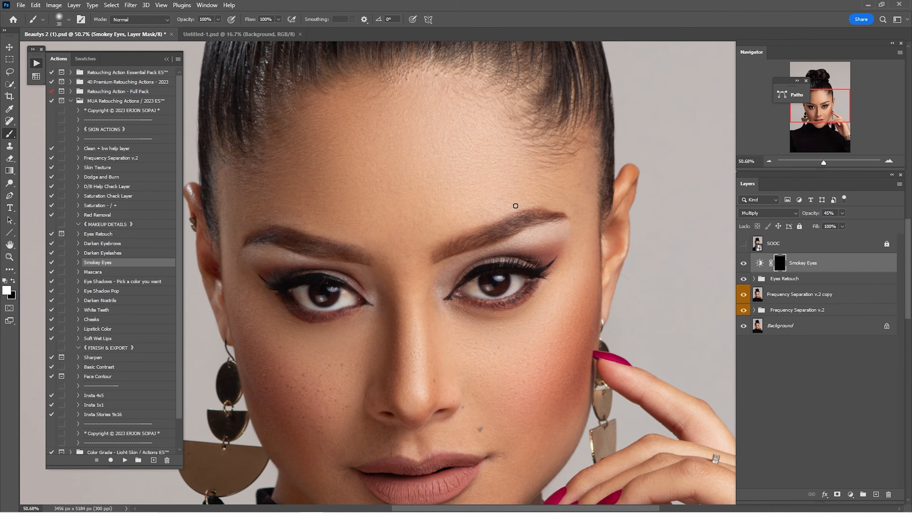
{"action": "key", "text": "bracketright"}
{"action": "key", "text": "bracketright"}
{"action": "mouse_move", "coordinate": [557, 241]}
{"action": "left_mouse_down"}
{"action": "mouse_move", "coordinate": [538, 257]}
{"action": "mouse_move", "coordinate": [489, 259]}
{"action": "mouse_move", "coordinate": [452, 291]}
{"action": "left_mouse_up"}
Paint the Smokey Eyes mask over the outer and inner lid of the eye on the image's left with a smaller brush.
{"action": "key", "text": "bracketleft"}
{"action": "key", "text": "bracketleft"}
{"action": "key", "text": "bracketleft"}
{"action": "key", "text": "bracketright"}
{"action": "key", "text": "bracketleft"}
{"action": "key", "text": "bracketleft"}
{"action": "key", "text": "bracketleft"}
{"action": "mouse_move", "coordinate": [253, 263]}
{"action": "left_mouse_down"}
{"action": "mouse_move", "coordinate": [311, 273]}
{"action": "mouse_move", "coordinate": [290, 277]}
{"action": "left_mouse_up"}
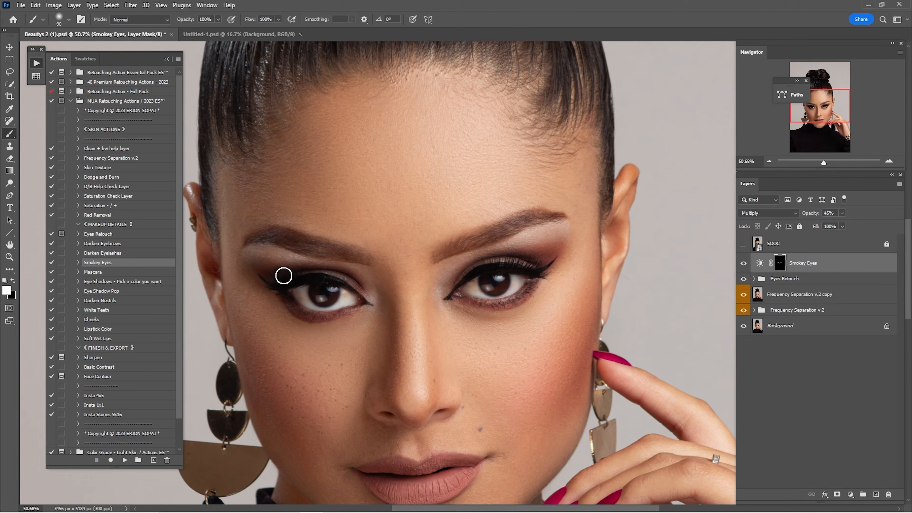
{"action": "left_click_drag", "start_coordinate": [351, 287], "coordinate": [363, 292]}
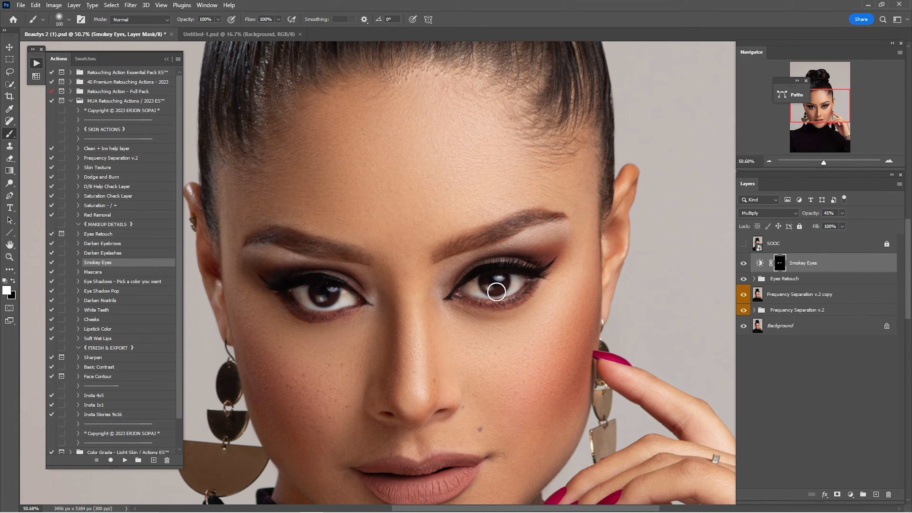
Compare the full portrait with and without the Smokey Eyes layer.
{"action": "key", "text": "bracketleft"}
{"action": "key", "text": "bracketleft"}
{"action": "key", "text": "ctrl+0"}
{"action": "left_click", "coordinate": [745, 264]}
{"action": "left_click", "coordinate": [746, 265]}
{"action": "left_click", "coordinate": [747, 265]}
{"action": "left_click", "coordinate": [748, 265]}
{"action": "left_click", "coordinate": [748, 265]}
{"action": "left_click", "coordinate": [747, 265]}
Set the Smokey Eyes layer's opacity to 20%.
{"action": "key", "text": "z"}
{"action": "left_click", "coordinate": [491, 262]}
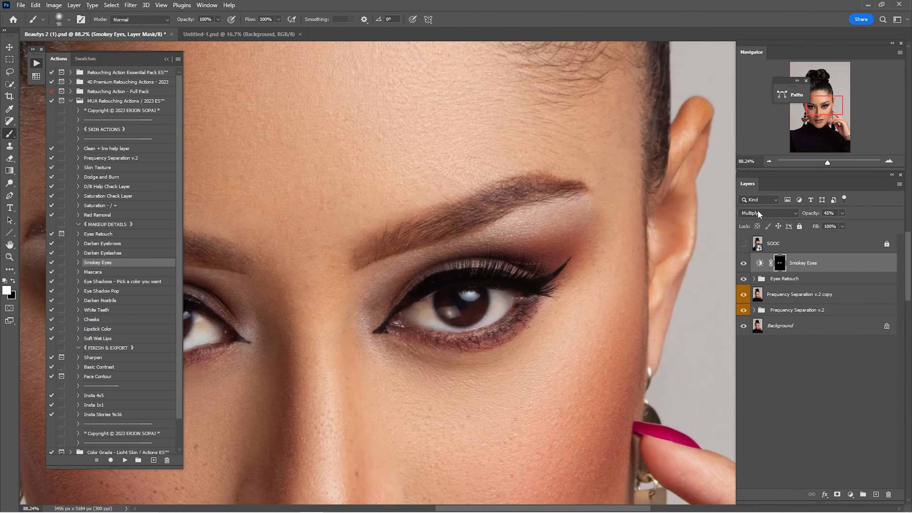
{"action": "type", "text": "20"}
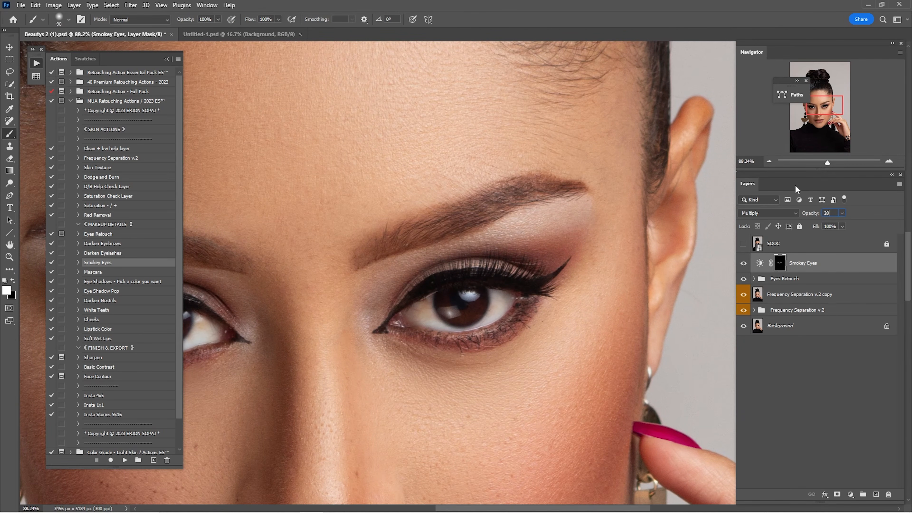
Run the Eye Shadows - Pick a color you want action to add three eye shadow layers, and select the lowest one.
{"action": "left_click", "coordinate": [118, 282]}
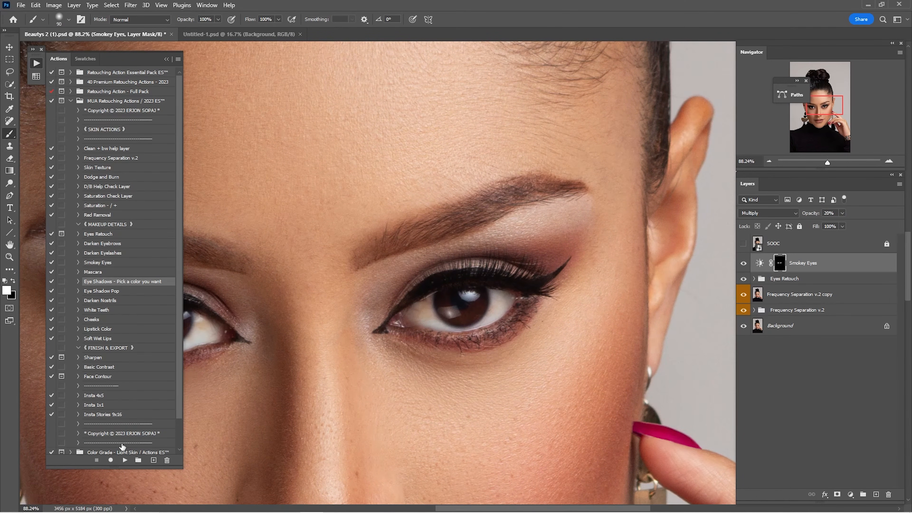
{"action": "left_click", "coordinate": [124, 461]}
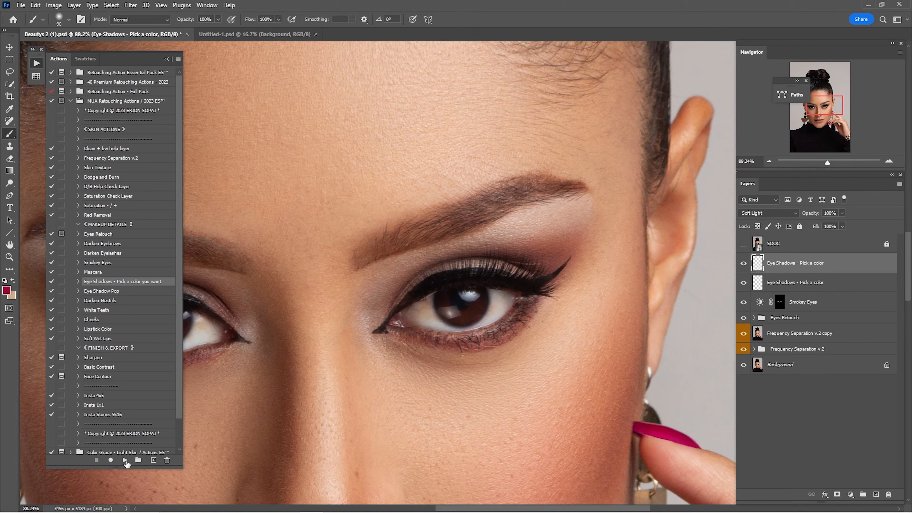
{"action": "left_click", "coordinate": [783, 300]}
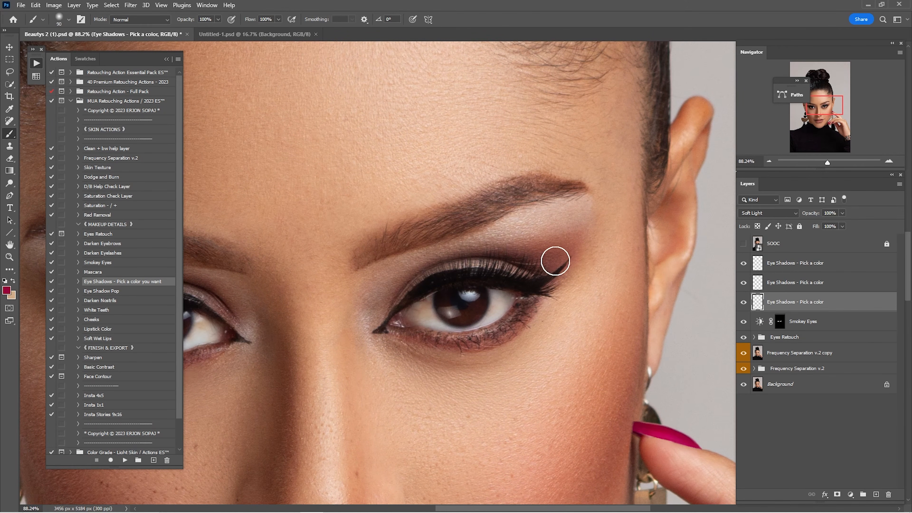
{"action": "scroll", "coordinate": [566, 261], "scroll_direction": "left", "scroll_amount": 5}
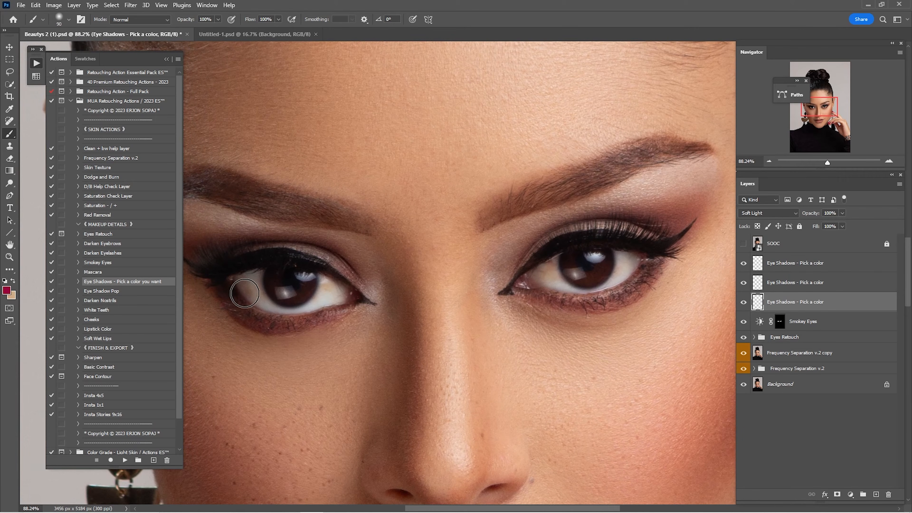
{"action": "scroll", "coordinate": [578, 244], "scroll_direction": "right", "scroll_amount": 2}
{"action": "key", "text": "bracketright"}
{"action": "key", "text": "bracketright"}
{"action": "key", "text": "bracketright"}
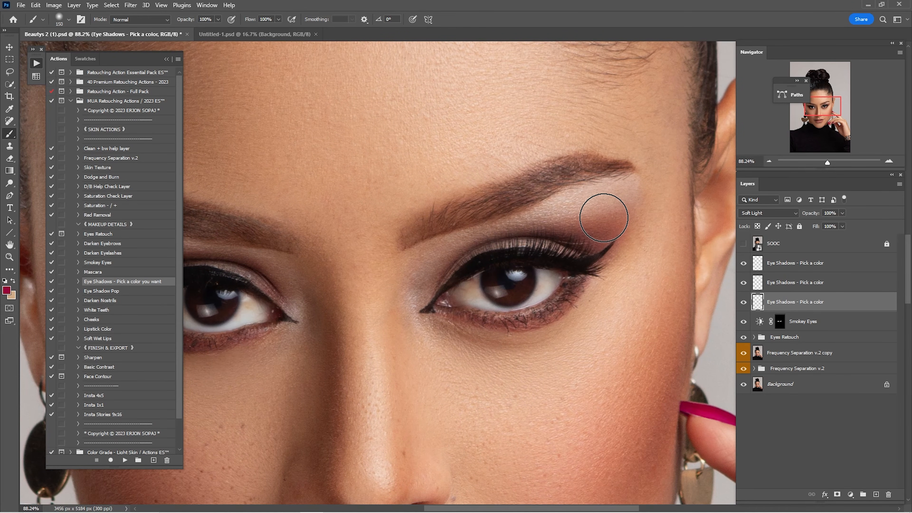
{"action": "mouse_move", "coordinate": [602, 216]}
{"action": "left_mouse_down"}
{"action": "mouse_move", "coordinate": [584, 241]}
{"action": "mouse_move", "coordinate": [585, 229]}
{"action": "mouse_move", "coordinate": [580, 242]}
{"action": "mouse_move", "coordinate": [599, 233]}
{"action": "mouse_move", "coordinate": [482, 243]}
{"action": "mouse_move", "coordinate": [423, 303]}
{"action": "mouse_move", "coordinate": [482, 256]}
{"action": "mouse_move", "coordinate": [589, 228]}
{"action": "mouse_move", "coordinate": [626, 207]}
{"action": "mouse_move", "coordinate": [625, 197]}
{"action": "mouse_move", "coordinate": [591, 218]}
{"action": "mouse_move", "coordinate": [560, 236]}
{"action": "left_mouse_up"}
{"action": "key", "text": "bracketleft"}
{"action": "key", "text": "bracketleft"}
{"action": "key", "text": "bracketleft"}
{"action": "key", "text": "bracketright"}
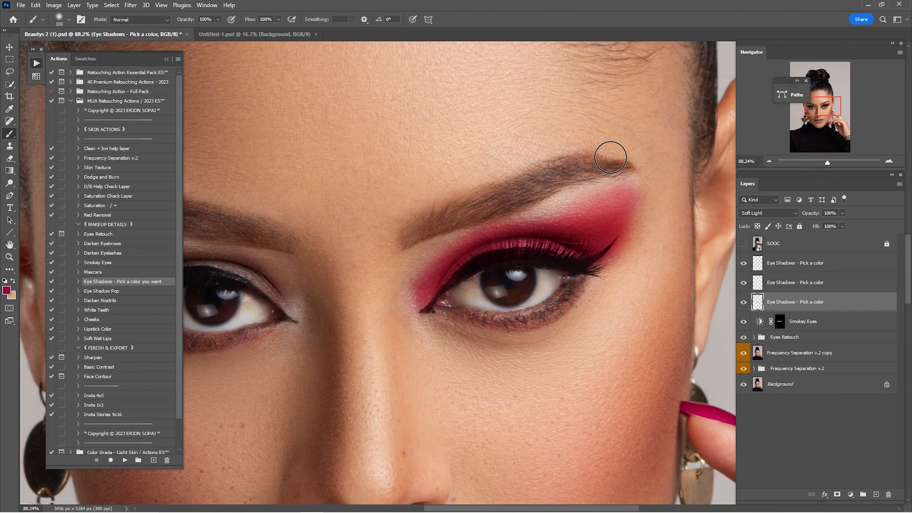
{"action": "key", "text": "ctrl+0"}
{"action": "left_click_drag", "start_coordinate": [497, 268], "coordinate": [561, 268]}
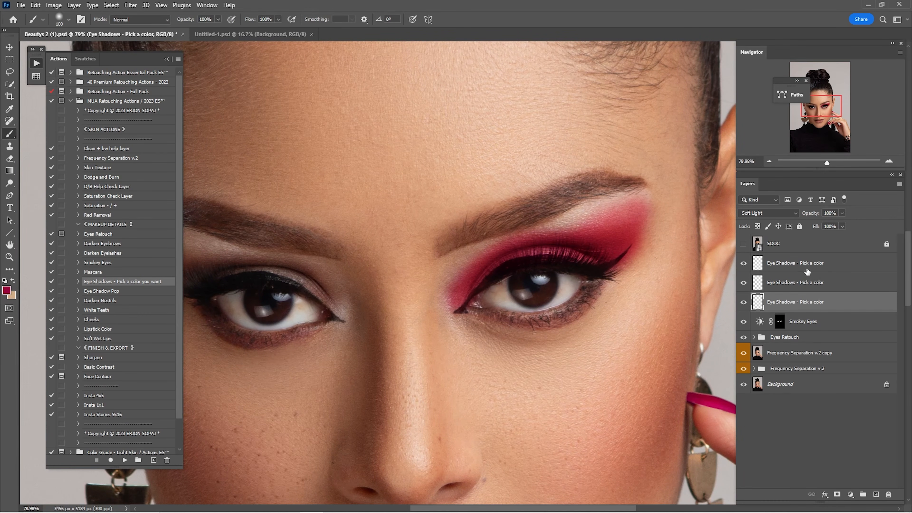
{"action": "key", "text": "Delete"}
Select the lower remaining Eye Shadows layer and paint crimson shadow over the eyelids at 20% brush opacity.
{"action": "left_click", "coordinate": [775, 287]}
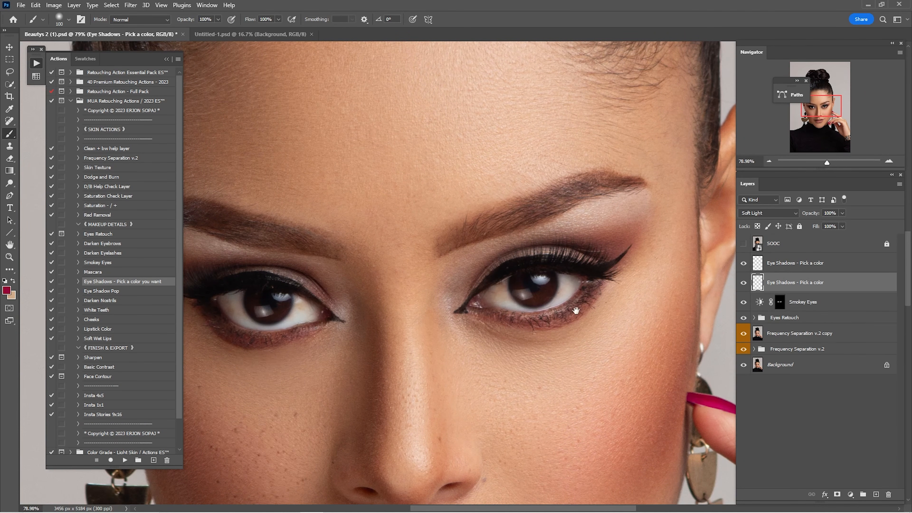
{"action": "left_click_drag", "start_coordinate": [413, 316], "coordinate": [534, 263]}
{"action": "mouse_move", "coordinate": [463, 254]}
{"action": "left_mouse_down"}
{"action": "mouse_move", "coordinate": [559, 257]}
{"action": "mouse_move", "coordinate": [530, 290]}
{"action": "left_mouse_up"}
{"action": "key", "text": "2"}
{"action": "key", "text": "bracketright"}
{"action": "mouse_move", "coordinate": [394, 256]}
{"action": "left_mouse_down"}
{"action": "mouse_move", "coordinate": [433, 269]}
{"action": "mouse_move", "coordinate": [477, 263]}
{"action": "mouse_move", "coordinate": [378, 249]}
{"action": "mouse_move", "coordinate": [417, 271]}
{"action": "mouse_move", "coordinate": [483, 260]}
{"action": "mouse_move", "coordinate": [499, 274]}
{"action": "mouse_move", "coordinate": [332, 271]}
{"action": "left_mouse_up"}
{"action": "key", "text": "bracketleft"}
{"action": "key", "text": "bracketleft"}
{"action": "key", "text": "bracketleft"}
{"action": "key", "text": "bracketright"}
{"action": "key", "text": "bracketright"}
Build up the crimson shadow across the outer lids and corners of both eyes with a smaller brush.
{"action": "mouse_move", "coordinate": [643, 244]}
{"action": "left_mouse_down"}
{"action": "mouse_move", "coordinate": [660, 229]}
{"action": "mouse_move", "coordinate": [539, 249]}
{"action": "mouse_move", "coordinate": [493, 290]}
{"action": "mouse_move", "coordinate": [570, 241]}
{"action": "mouse_move", "coordinate": [642, 230]}
{"action": "mouse_move", "coordinate": [670, 204]}
{"action": "mouse_move", "coordinate": [543, 255]}
{"action": "mouse_move", "coordinate": [534, 248]}
{"action": "mouse_move", "coordinate": [481, 306]}
{"action": "mouse_move", "coordinate": [569, 245]}
{"action": "left_mouse_up"}
{"action": "key", "text": "bracketleft"}
{"action": "key", "text": "bracketright"}
{"action": "key", "text": "bracketleft"}
{"action": "key", "text": "bracketleft"}
{"action": "key", "text": "bracketleft"}
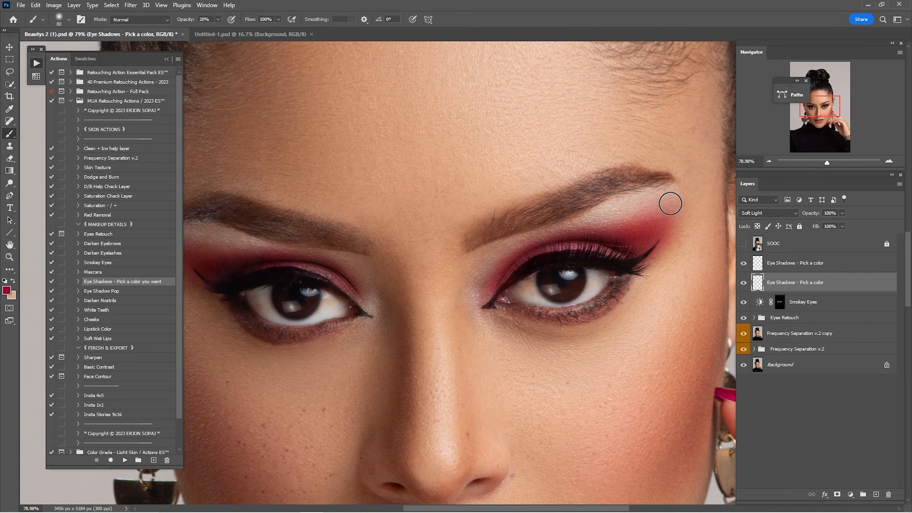
{"action": "scroll", "coordinate": [636, 240], "scroll_direction": "left", "scroll_amount": 5}
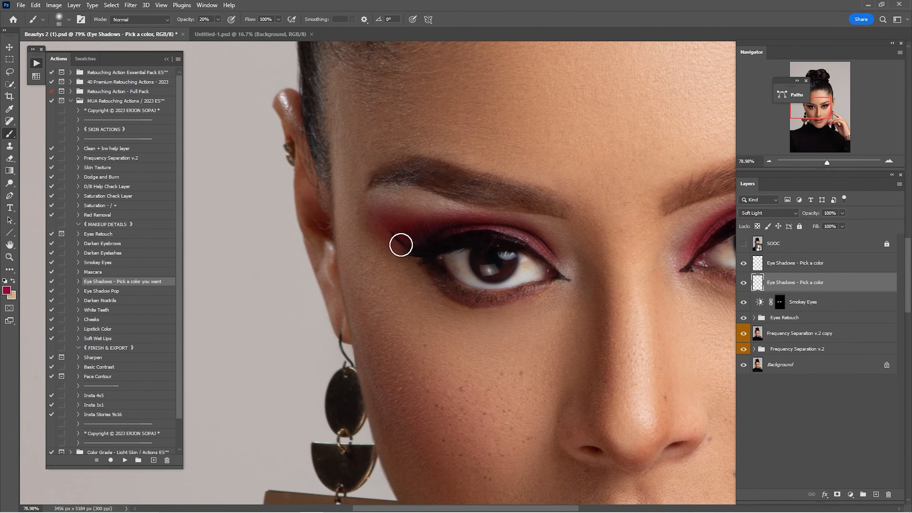
Compare the full portrait with and without the crimson eye shadow layer.
{"action": "key", "text": "ctrl+0"}
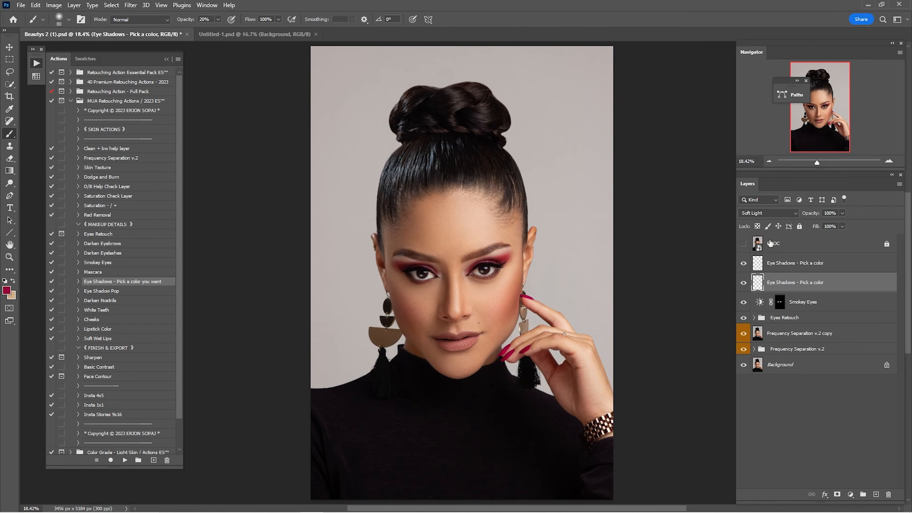
{"action": "left_click", "coordinate": [744, 284]}
{"action": "left_click", "coordinate": [744, 286]}
{"action": "left_click", "coordinate": [745, 288]}
{"action": "left_click", "coordinate": [745, 288]}
Set the crimson eye shadow layer's opacity to 65%.
{"action": "left_click_drag", "start_coordinate": [481, 270], "coordinate": [585, 258]}
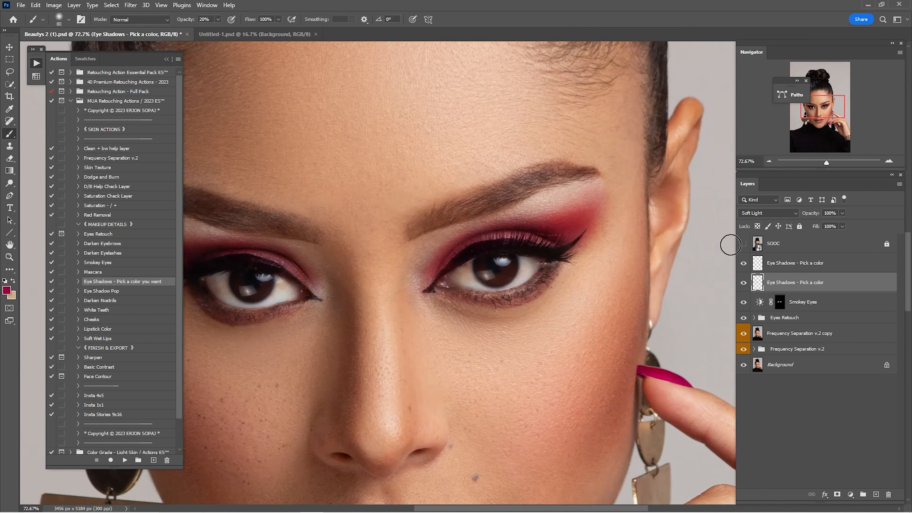
{"action": "type", "text": "65"}
{"action": "key", "text": "Return"}
Select the topmost Eye Shadows layer and paint black along the upper lash line of the eye on the image's right with a small brush.
{"action": "left_click", "coordinate": [781, 264]}
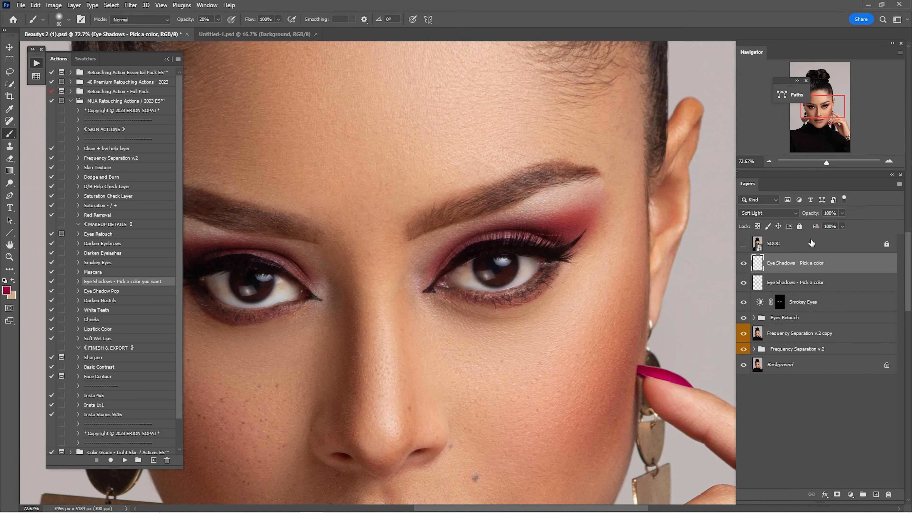
{"action": "left_click_drag", "start_coordinate": [538, 243], "coordinate": [621, 269]}
{"action": "key", "text": "d"}
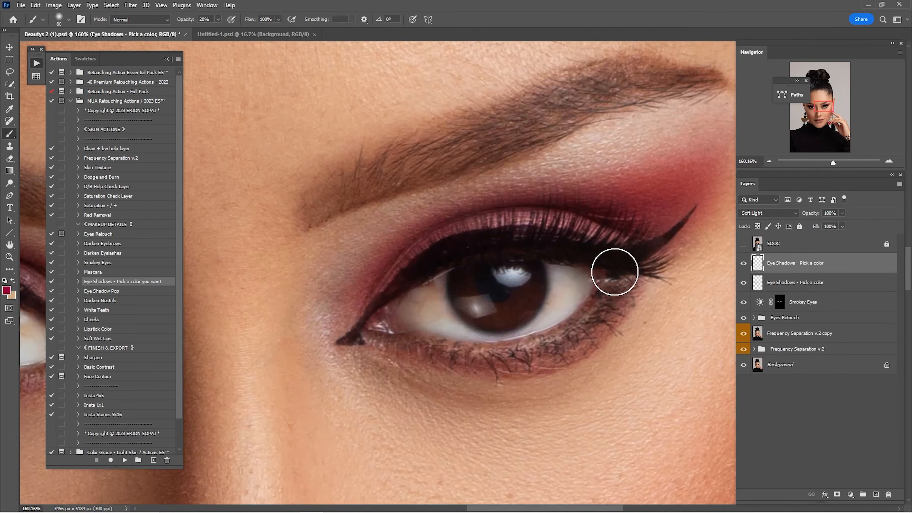
{"action": "key", "text": "bracketleft"}
{"action": "key", "text": "bracketleft"}
{"action": "key", "text": "bracketleft"}
{"action": "key", "text": "bracketleft"}
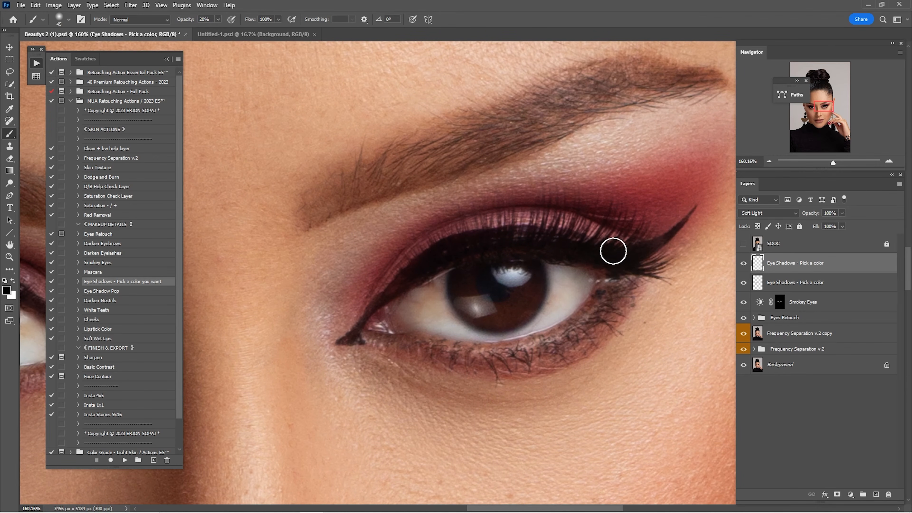
{"action": "key", "text": "bracketleft"}
{"action": "key", "text": "bracketleft"}
{"action": "key", "text": "bracketleft"}
{"action": "key", "text": "bracketleft"}
{"action": "key", "text": "bracketleft"}
{"action": "key", "text": "bracketright"}
{"action": "key", "text": "bracketright"}
{"action": "key", "text": "bracketright"}
{"action": "key", "text": "bracketright"}
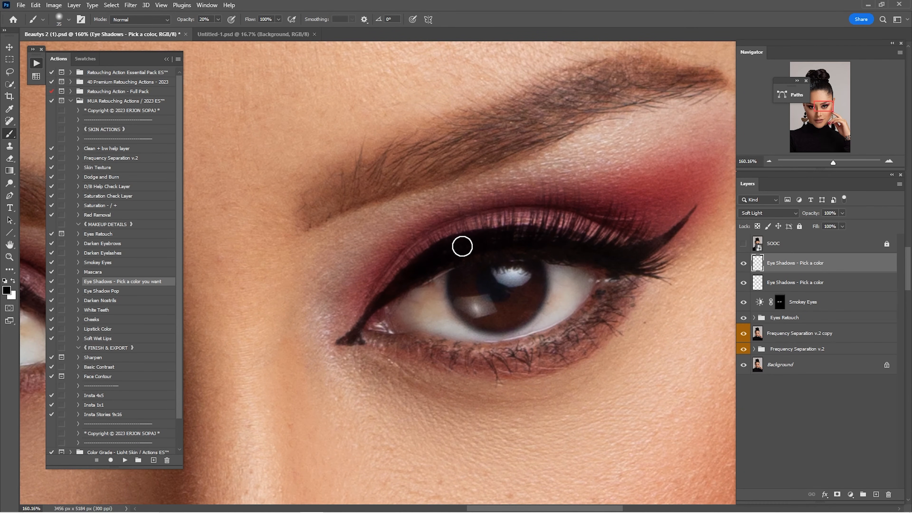
Deepen the black shadow from the inner lid to the outer lash corner of the same eye with varied brush sizes.
{"action": "key", "text": "bracketleft"}
{"action": "key", "text": "bracketleft"}
{"action": "key", "text": "bracketleft"}
{"action": "key", "text": "bracketleft"}
{"action": "key", "text": "bracketright"}
{"action": "key", "text": "bracketright"}
{"action": "key", "text": "bracketright"}
{"action": "key", "text": "bracketright"}
{"action": "key", "text": "bracketright"}
{"action": "key", "text": "bracketright"}
{"action": "key", "text": "bracketright"}
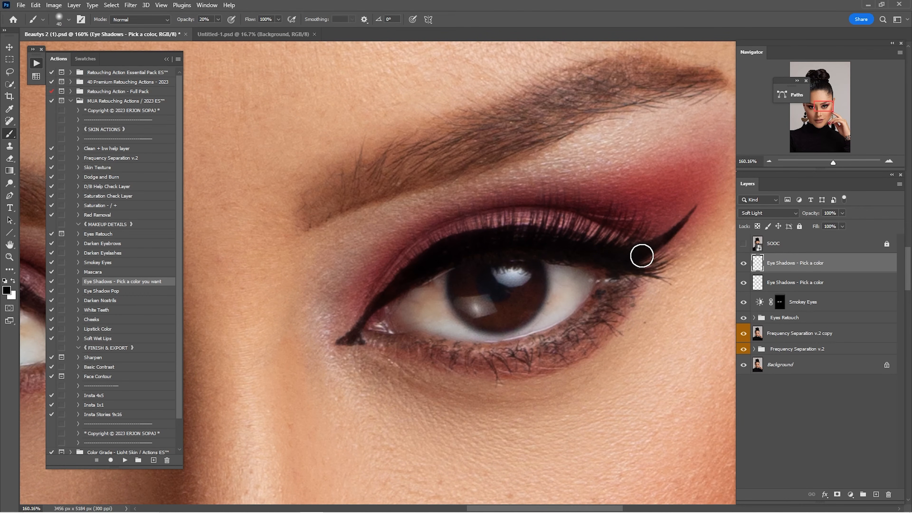
{"action": "key", "text": "bracketleft"}
Paint the black shadow along the upper lash line and inner corner of the eye on the image's left.
{"action": "mouse_move", "coordinate": [400, 289]}
{"action": "left_mouse_down"}
{"action": "mouse_move", "coordinate": [474, 270]}
{"action": "mouse_move", "coordinate": [665, 279]}
{"action": "left_mouse_up"}
{"action": "key", "text": "bracketright"}
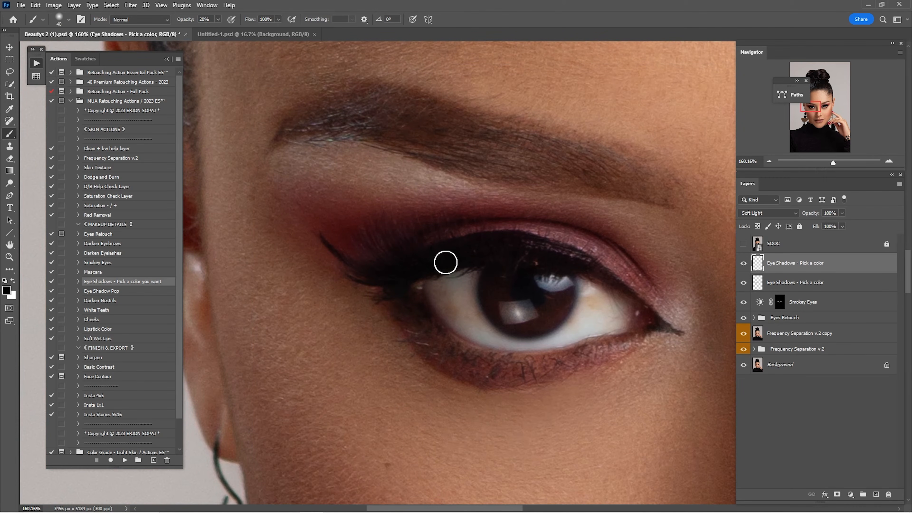
{"action": "key", "text": "bracketleft"}
{"action": "key", "text": "bracketleft"}
{"action": "key", "text": "bracketleft"}
{"action": "key", "text": "bracketleft"}
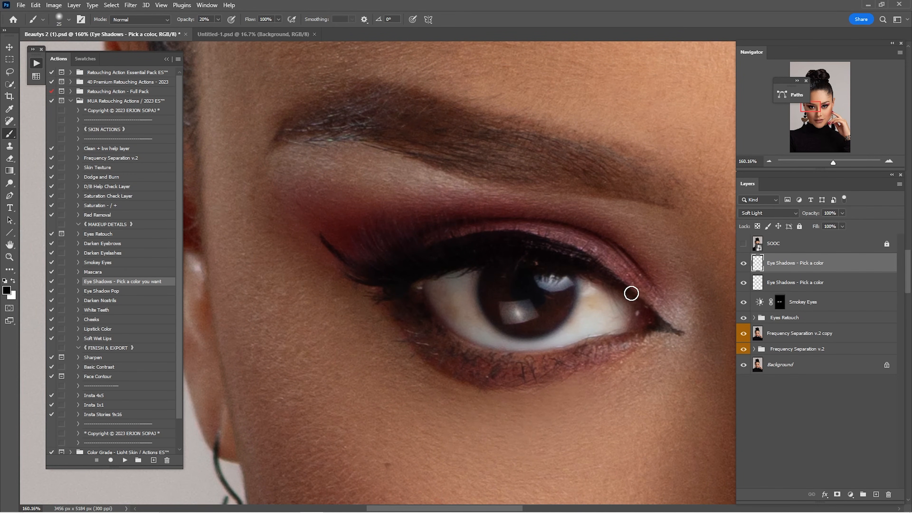
{"action": "key", "text": "bracketright"}
{"action": "key", "text": "bracketright"}
{"action": "key", "text": "bracketright"}
{"action": "key", "text": "bracketright"}
{"action": "key", "text": "bracketright"}
Compare the eye makeup with and without the crimson and black Eye Shadows layers.
{"action": "key", "text": "ctrl+0"}
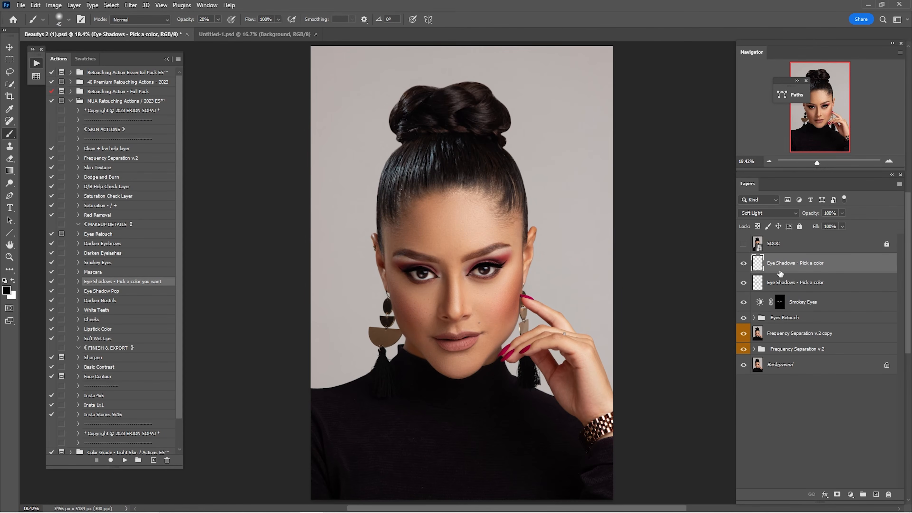
{"action": "scroll", "coordinate": [517, 254], "scroll_direction": "up", "scroll_amount": 5}
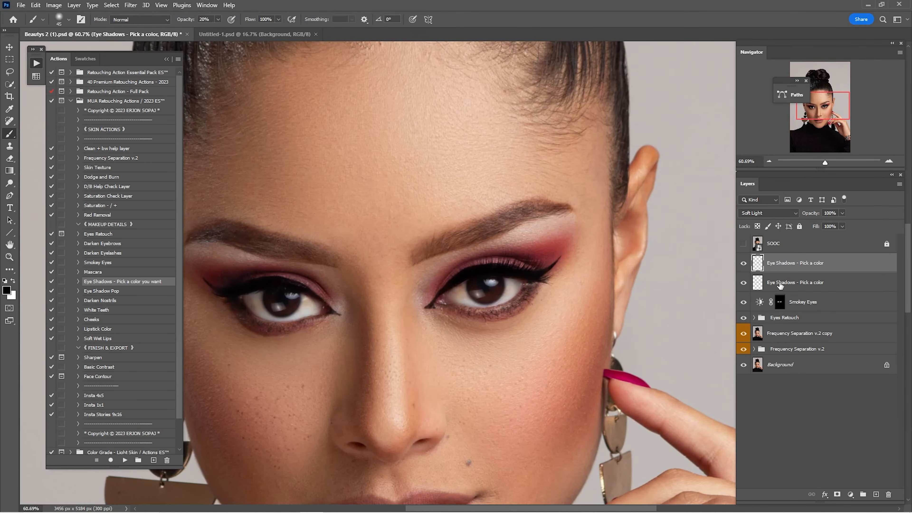
{"action": "left_click", "coordinate": [791, 284]}
{"action": "left_click", "coordinate": [743, 283]}
{"action": "left_click", "coordinate": [744, 283]}
{"action": "left_click", "coordinate": [755, 264]}
{"action": "left_click", "coordinate": [744, 263]}
{"action": "left_click", "coordinate": [744, 263]}
{"action": "left_click", "coordinate": [743, 264]}
{"action": "left_click", "coordinate": [744, 263]}
Slightly lower the black shadow layer's opacity and run the Eye Shadows - Pick a color you want action again.
{"action": "left_click_drag", "start_coordinate": [816, 217], "coordinate": [807, 216]}
{"action": "left_click", "coordinate": [124, 460]}
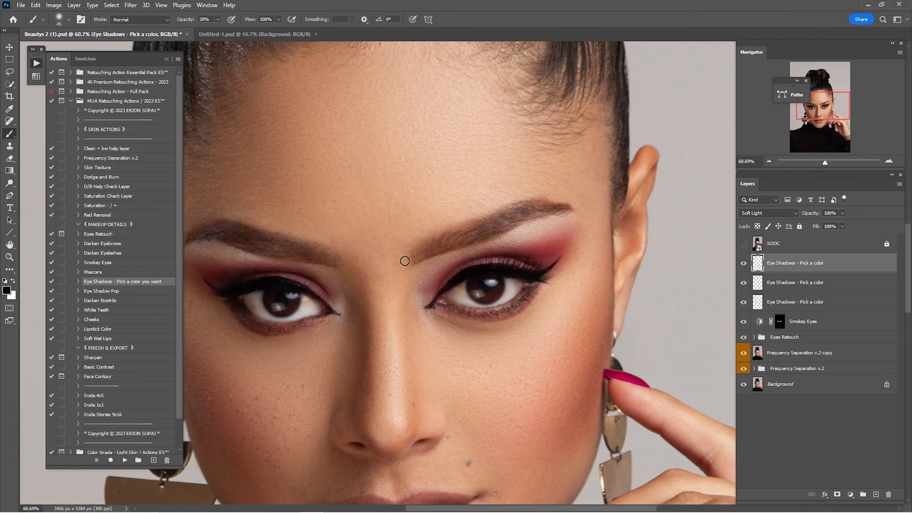
Set the foreground colour to a bright pink based on the nail polish colour.
{"action": "scroll", "coordinate": [560, 261], "scroll_direction": "up", "scroll_amount": 1}
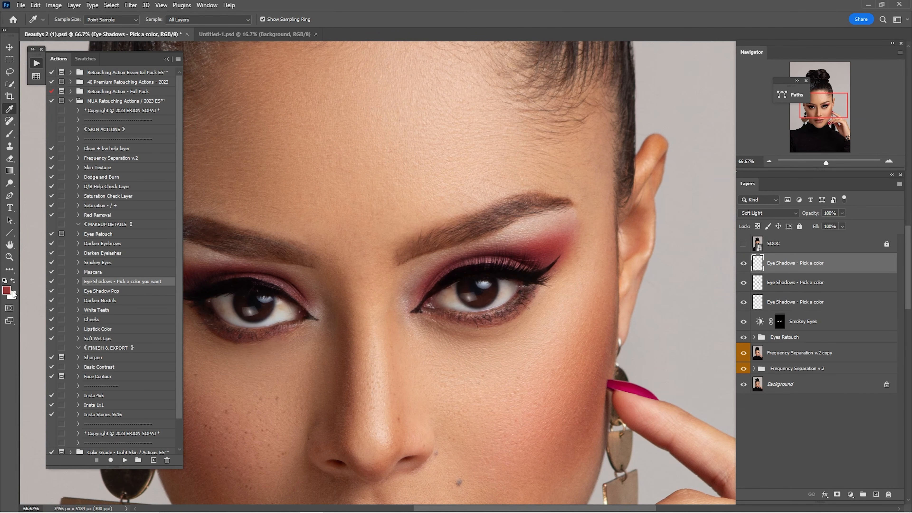
{"action": "left_click", "coordinate": [6, 290]}
{"action": "left_click_drag", "start_coordinate": [746, 147], "coordinate": [748, 149]}
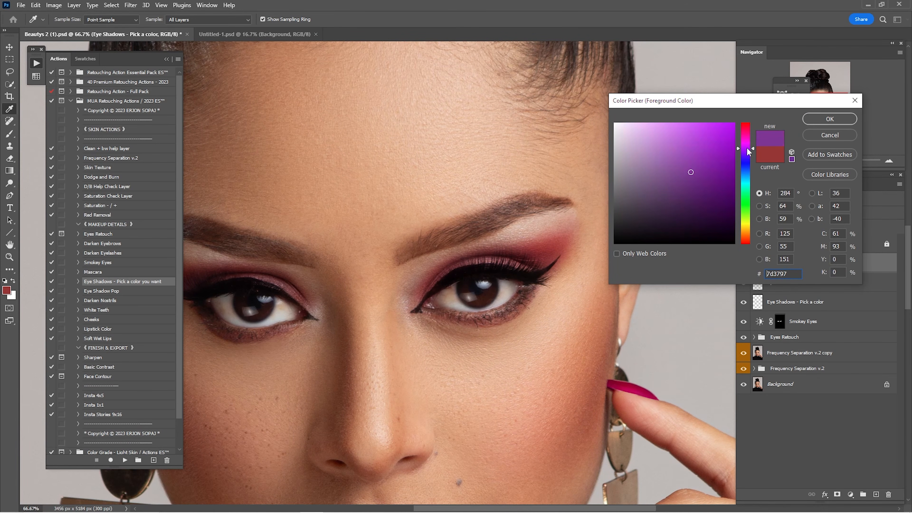
{"action": "left_click", "coordinate": [634, 382]}
{"action": "left_click", "coordinate": [701, 132]}
{"action": "left_click", "coordinate": [696, 126]}
{"action": "left_click", "coordinate": [827, 119]}
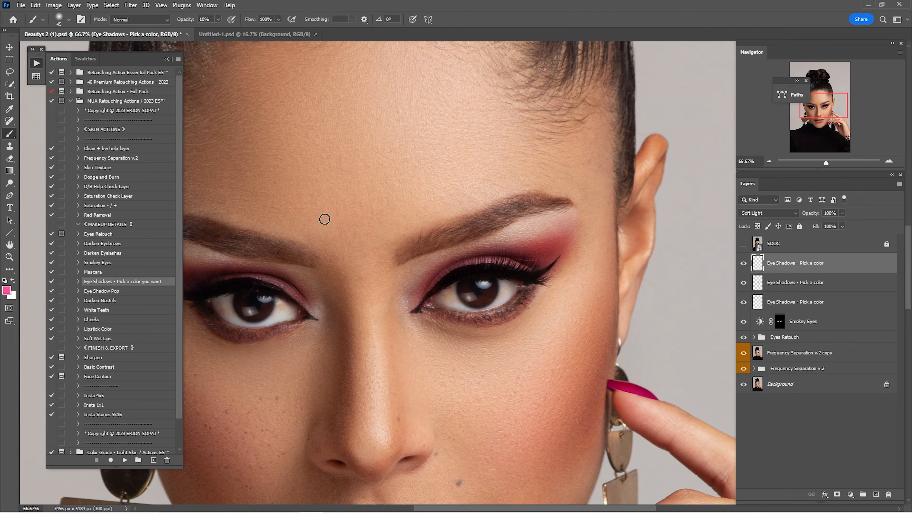
Paint pink shadow around the inner corner and lid of the eye on the image's right at 10% brush opacity.
{"action": "key", "text": "1"}
{"action": "key", "text": "bracketright"}
{"action": "key", "text": "bracketright"}
{"action": "key", "text": "bracketright"}
{"action": "key", "text": "bracketright"}
{"action": "key", "text": "bracketright"}
{"action": "mouse_move", "coordinate": [423, 276]}
{"action": "left_mouse_down"}
{"action": "mouse_move", "coordinate": [414, 300]}
{"action": "mouse_move", "coordinate": [464, 256]}
{"action": "mouse_move", "coordinate": [520, 264]}
{"action": "mouse_move", "coordinate": [531, 302]}
{"action": "mouse_move", "coordinate": [532, 290]}
{"action": "mouse_move", "coordinate": [514, 310]}
{"action": "mouse_move", "coordinate": [452, 324]}
{"action": "mouse_move", "coordinate": [532, 296]}
{"action": "mouse_move", "coordinate": [410, 304]}
{"action": "left_mouse_up"}
{"action": "key", "text": "bracketleft"}
{"action": "key", "text": "bracketleft"}
Paint the pink shadow around the eye on the image's left and touch up the outer lower lash line of the other eye.
{"action": "left_click_drag", "start_coordinate": [237, 347], "coordinate": [434, 304]}
{"action": "key", "text": "bracketright"}
{"action": "key", "text": "bracketright"}
{"action": "mouse_move", "coordinate": [397, 272]}
{"action": "left_mouse_down"}
{"action": "mouse_move", "coordinate": [443, 296]}
{"action": "mouse_move", "coordinate": [472, 285]}
{"action": "left_mouse_up"}
{"action": "mouse_move", "coordinate": [389, 237]}
{"action": "left_mouse_down"}
{"action": "mouse_move", "coordinate": [401, 214]}
{"action": "mouse_move", "coordinate": [487, 252]}
{"action": "left_mouse_up"}
{"action": "key", "text": "bracketleft"}
{"action": "key", "text": "bracketleft"}
{"action": "key", "text": "bracketright"}
{"action": "key", "text": "bracketright"}
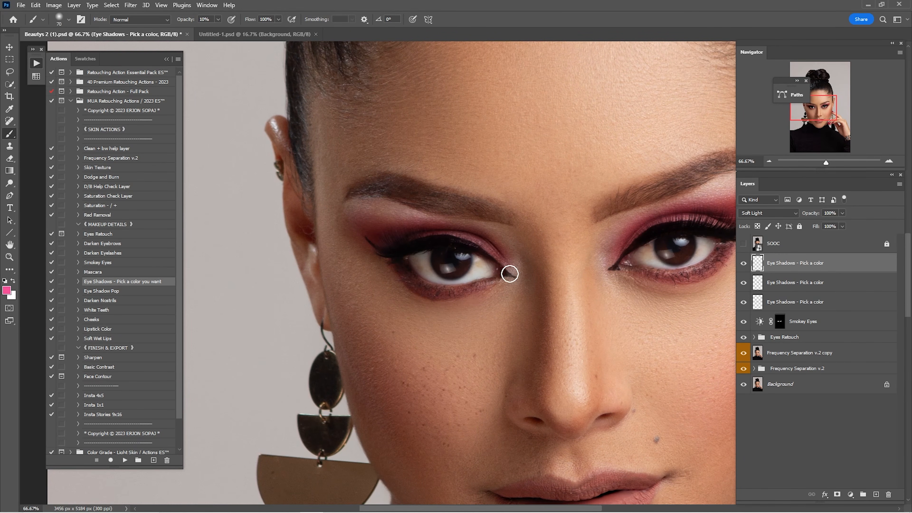
{"action": "left_click_drag", "start_coordinate": [632, 234], "coordinate": [488, 250]}
{"action": "key", "text": "bracketleft"}
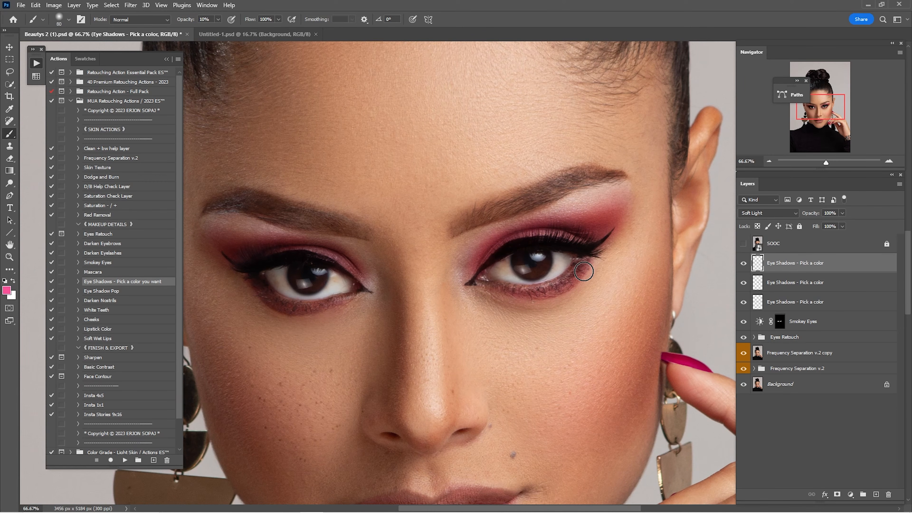
Compare the full retouched portrait with the SOOC layer.
{"action": "key", "text": "ctrl+0"}
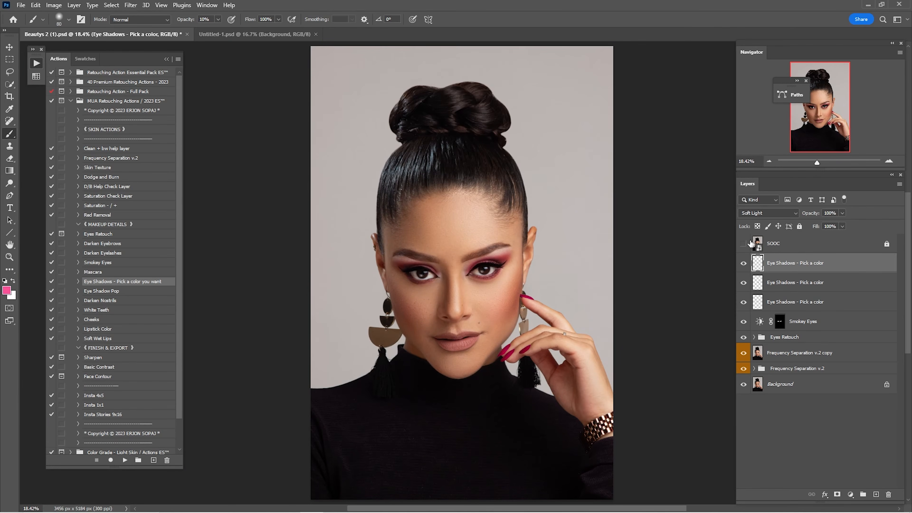
{"action": "left_click", "coordinate": [743, 248]}
{"action": "left_click", "coordinate": [744, 249]}
{"action": "left_click", "coordinate": [743, 249]}
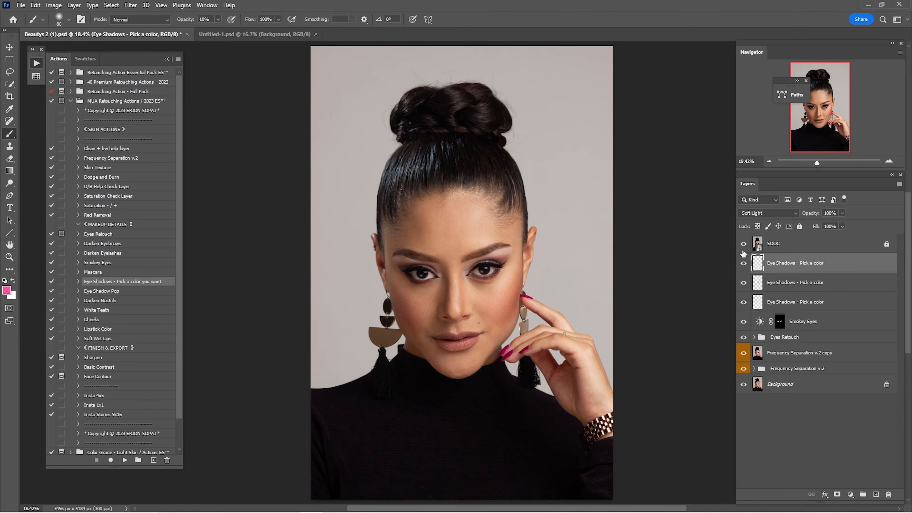
{"action": "left_click", "coordinate": [744, 252]}
{"action": "left_click", "coordinate": [746, 253]}
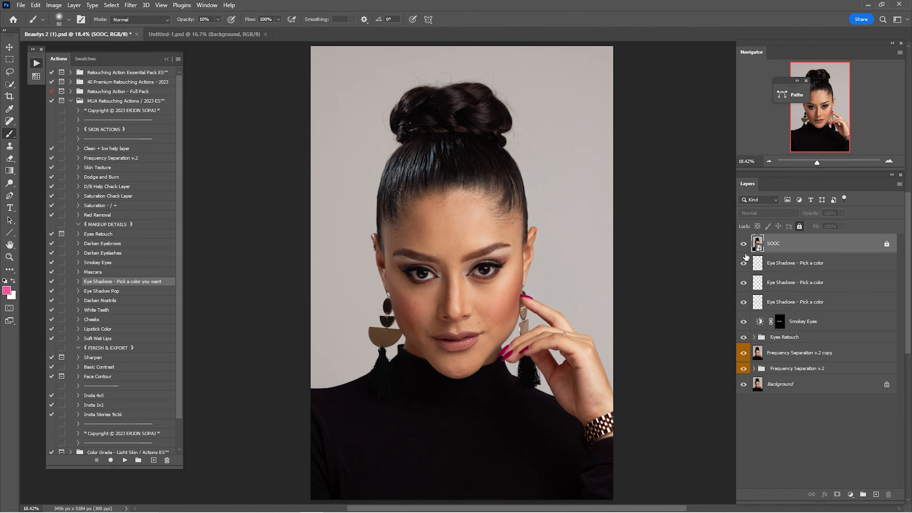
{"action": "left_click", "coordinate": [744, 253]}
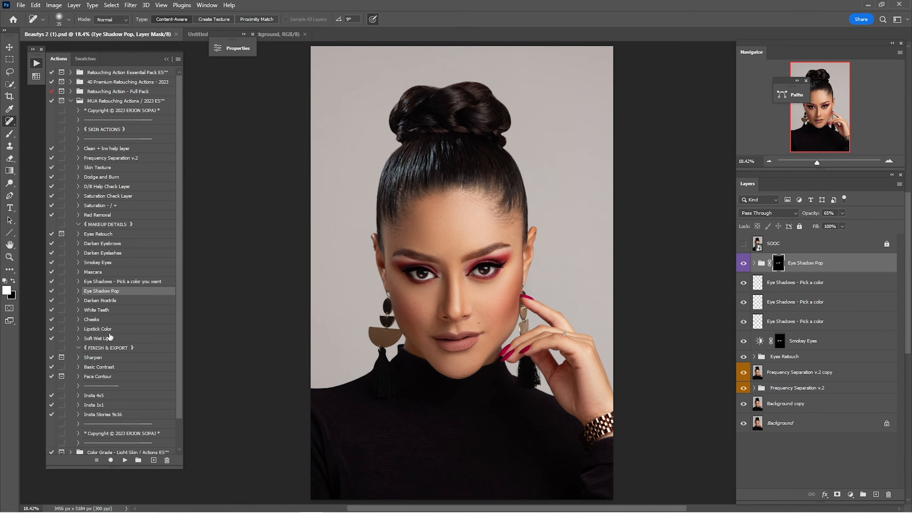
Run the Lipstick Color action and expand the Lipstick Colors group to show its colour fills.
{"action": "left_click", "coordinate": [102, 331]}
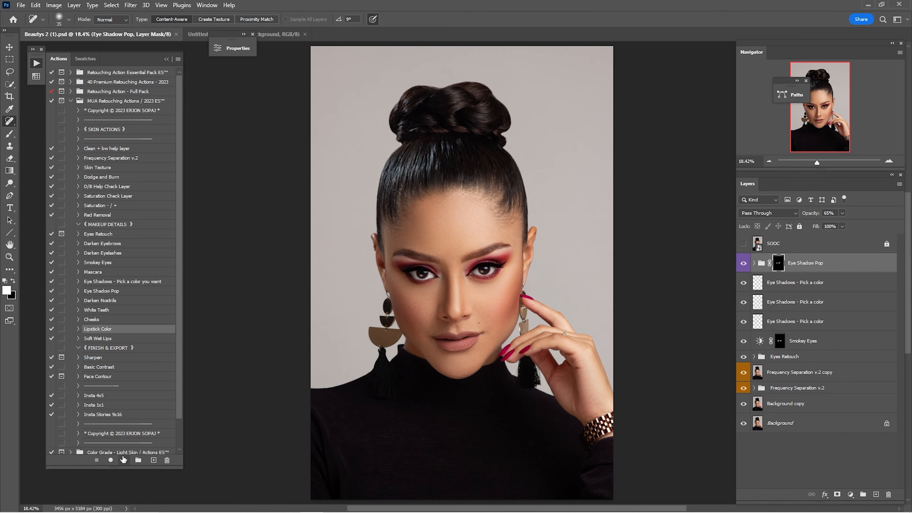
{"action": "left_click_drag", "start_coordinate": [456, 344], "coordinate": [518, 330]}
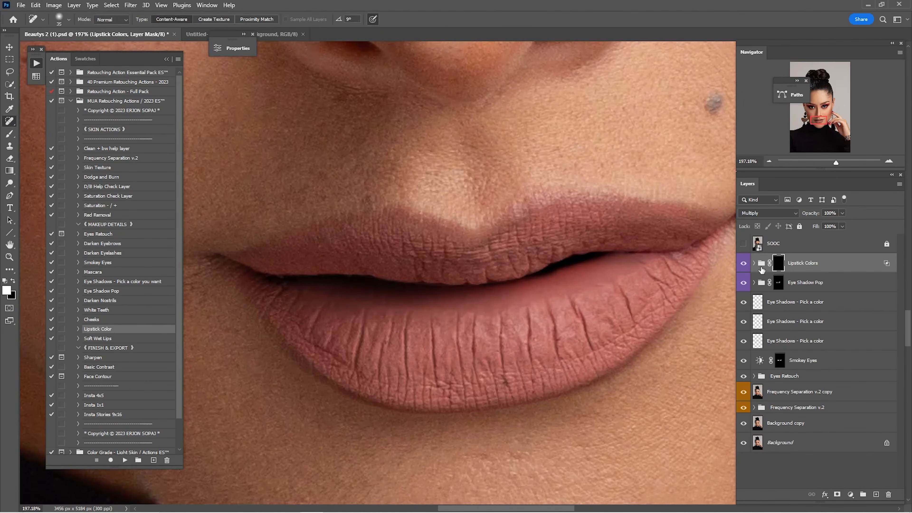
{"action": "left_click", "coordinate": [754, 264]}
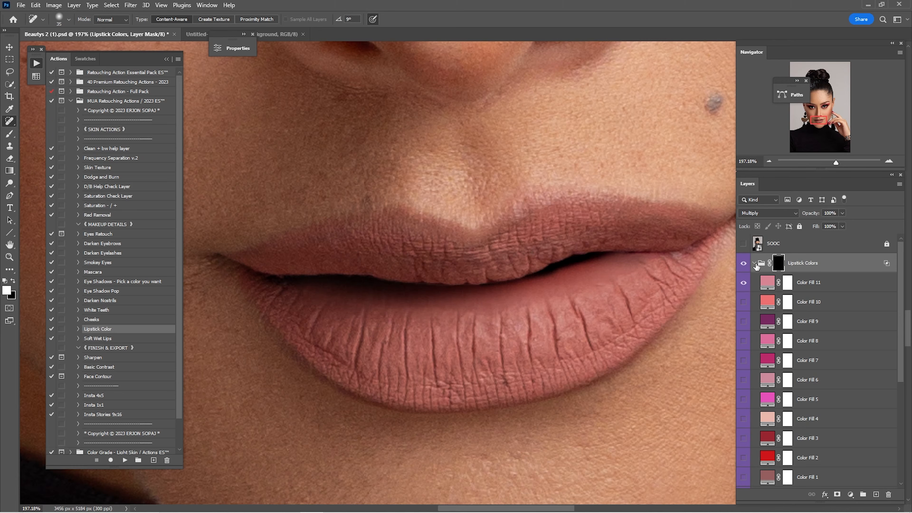
Paint the Lipstick Colors group mask white over the upper and lower lips with the Brush tool at 100% opacity.
{"action": "key", "text": "b"}
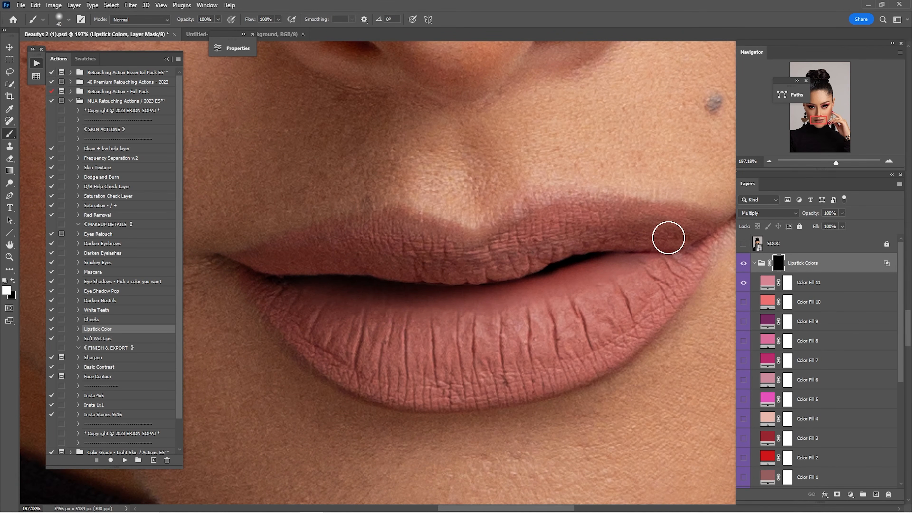
{"action": "mouse_move", "coordinate": [683, 231]}
{"action": "left_mouse_down"}
{"action": "mouse_move", "coordinate": [663, 221]}
{"action": "mouse_move", "coordinate": [567, 223]}
{"action": "mouse_move", "coordinate": [583, 217]}
{"action": "mouse_move", "coordinate": [523, 239]}
{"action": "left_mouse_up"}
{"action": "key", "text": "bracketleft"}
{"action": "key", "text": "bracketleft"}
{"action": "mouse_move", "coordinate": [491, 248]}
{"action": "left_mouse_down"}
{"action": "mouse_move", "coordinate": [594, 232]}
{"action": "mouse_move", "coordinate": [485, 205]}
{"action": "mouse_move", "coordinate": [411, 334]}
{"action": "left_mouse_up"}
{"action": "left_click_drag", "start_coordinate": [398, 293], "coordinate": [345, 302]}
{"action": "mouse_move", "coordinate": [353, 333]}
{"action": "left_mouse_down"}
{"action": "mouse_move", "coordinate": [456, 379]}
{"action": "mouse_move", "coordinate": [384, 388]}
{"action": "left_mouse_up"}
{"action": "mouse_move", "coordinate": [391, 395]}
{"action": "left_mouse_down"}
{"action": "mouse_move", "coordinate": [603, 344]}
{"action": "mouse_move", "coordinate": [687, 227]}
{"action": "mouse_move", "coordinate": [305, 311]}
{"action": "mouse_move", "coordinate": [539, 360]}
{"action": "left_mouse_up"}
Hide Color Fill 11 and preview Color Fill 10 through Color Fill 1 one at a time on the lips.
{"action": "key", "text": "ctrl+0"}
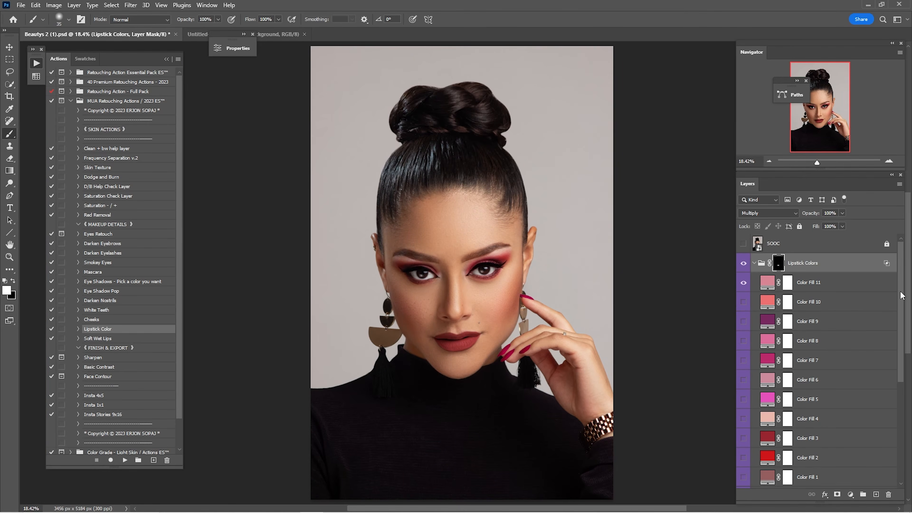
{"action": "left_click", "coordinate": [744, 283]}
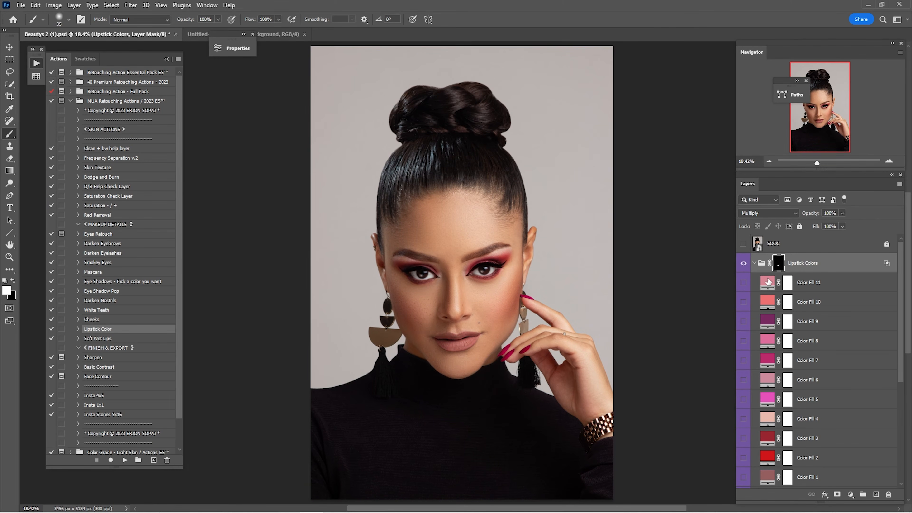
{"action": "left_click", "coordinate": [744, 304]}
{"action": "left_click", "coordinate": [744, 304]}
{"action": "left_click", "coordinate": [744, 323]}
{"action": "left_click", "coordinate": [743, 324]}
{"action": "double_click", "coordinate": [743, 342]}
{"action": "left_click", "coordinate": [742, 362]}
{"action": "left_click", "coordinate": [743, 362]}
{"action": "left_click", "coordinate": [742, 380]}
{"action": "left_click", "coordinate": [743, 382]}
{"action": "double_click", "coordinate": [743, 402]}
{"action": "double_click", "coordinate": [743, 421]}
{"action": "double_click", "coordinate": [743, 440]}
{"action": "left_click", "coordinate": [743, 459]}
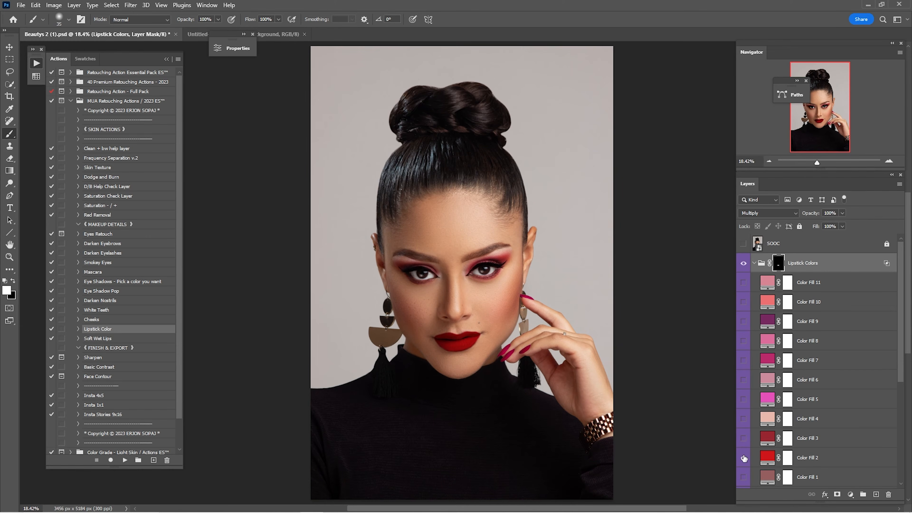
{"action": "left_click", "coordinate": [743, 459]}
{"action": "scroll", "coordinate": [744, 458], "scroll_direction": "down", "scroll_amount": 2}
{"action": "left_click", "coordinate": [746, 439]}
{"action": "left_click", "coordinate": [745, 439]}
Show Color Fill 1 in the Lipstick Colors group and set its colour to pink #d82c8d.
{"action": "key", "text": "z"}
{"action": "left_click_drag", "start_coordinate": [466, 344], "coordinate": [630, 369]}
{"action": "left_click", "coordinate": [745, 440]}
{"action": "double_click", "coordinate": [768, 439]}
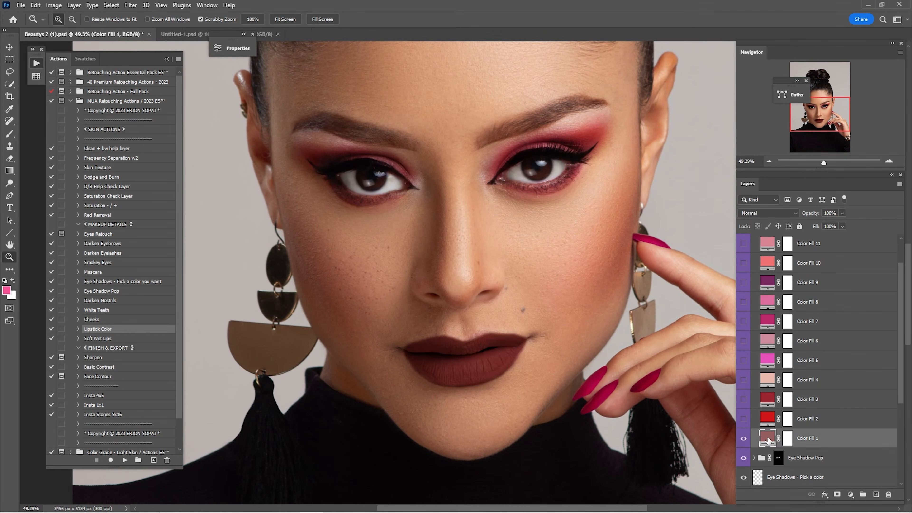
{"action": "mouse_move", "coordinate": [664, 198]}
{"action": "left_mouse_down"}
{"action": "mouse_move", "coordinate": [692, 174]}
{"action": "mouse_move", "coordinate": [693, 140]}
{"action": "mouse_move", "coordinate": [660, 122]}
{"action": "left_mouse_up"}
{"action": "mouse_move", "coordinate": [746, 172]}
{"action": "left_mouse_down"}
{"action": "mouse_move", "coordinate": [748, 196]}
{"action": "mouse_move", "coordinate": [747, 122]}
{"action": "mouse_move", "coordinate": [722, 134]}
{"action": "mouse_move", "coordinate": [617, 127]}
{"action": "left_mouse_up"}
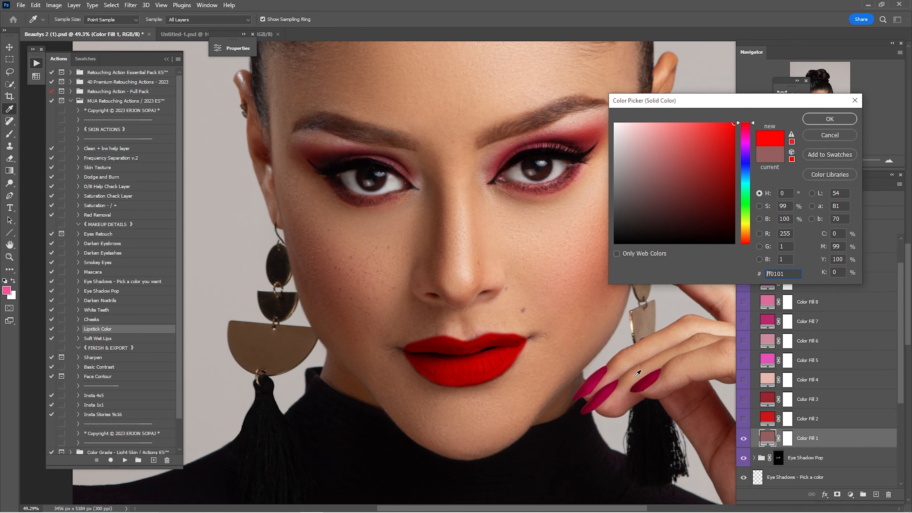
{"action": "left_click", "coordinate": [615, 396]}
{"action": "mouse_move", "coordinate": [745, 128]}
{"action": "left_mouse_down"}
{"action": "mouse_move", "coordinate": [716, 158]}
{"action": "mouse_move", "coordinate": [751, 135]}
{"action": "mouse_move", "coordinate": [710, 141]}
{"action": "left_mouse_up"}
{"action": "left_click", "coordinate": [726, 151]}
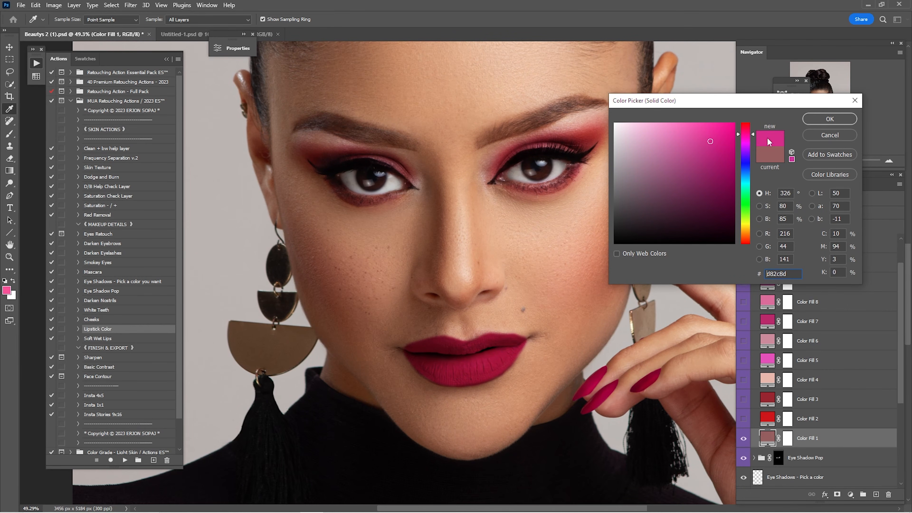
{"action": "left_click", "coordinate": [824, 123]}
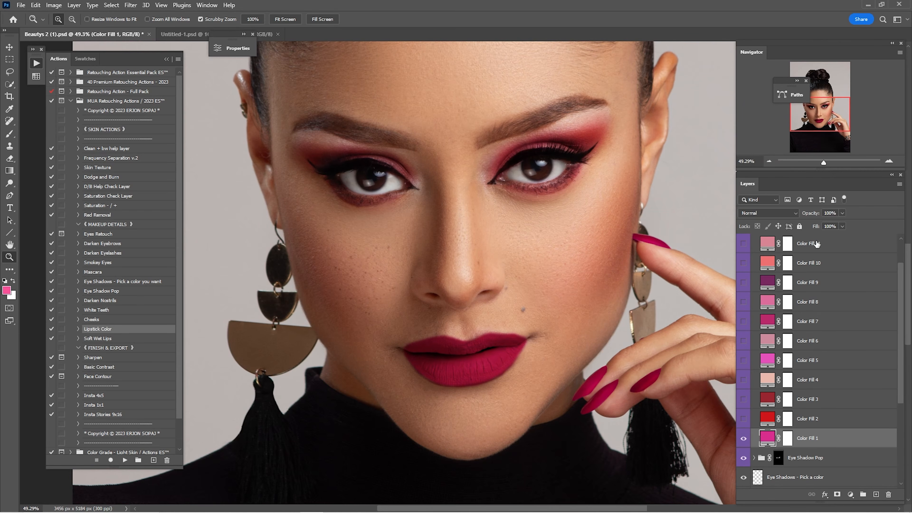
Set Color Fill 1's blend mode to Soft Light, comparing the lips with the fill on and off.
{"action": "key", "text": "ctrl+0"}
{"action": "left_click", "coordinate": [795, 214]}
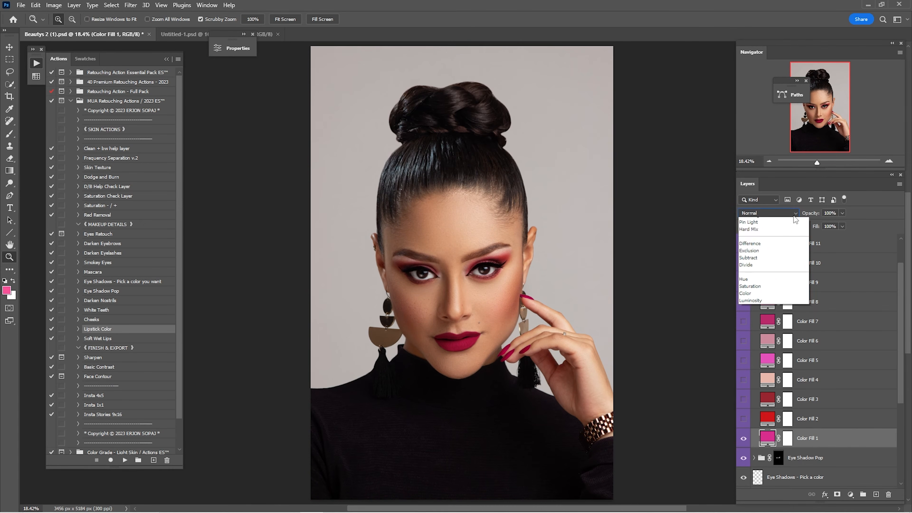
{"action": "left_click", "coordinate": [764, 337]}
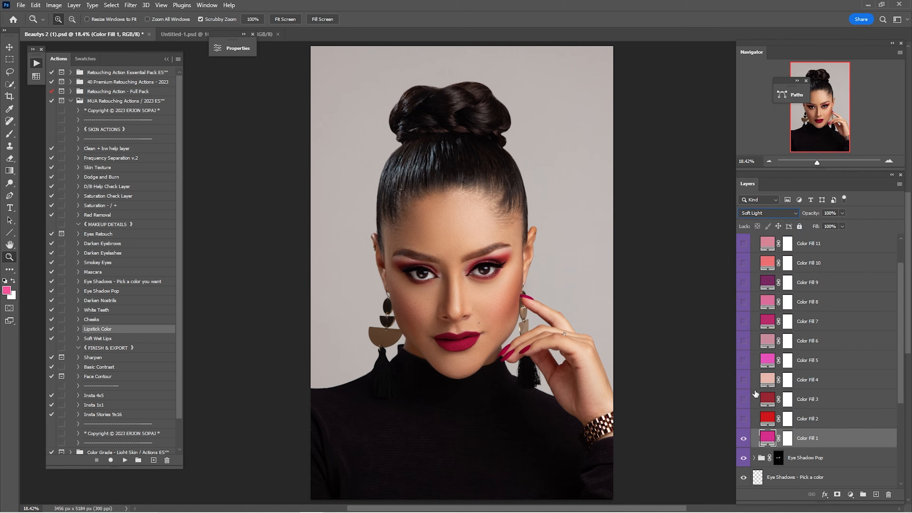
{"action": "left_click", "coordinate": [742, 439]}
{"action": "left_click_drag", "start_coordinate": [468, 347], "coordinate": [528, 345]}
{"action": "left_click", "coordinate": [744, 439]}
{"action": "left_click", "coordinate": [744, 438]}
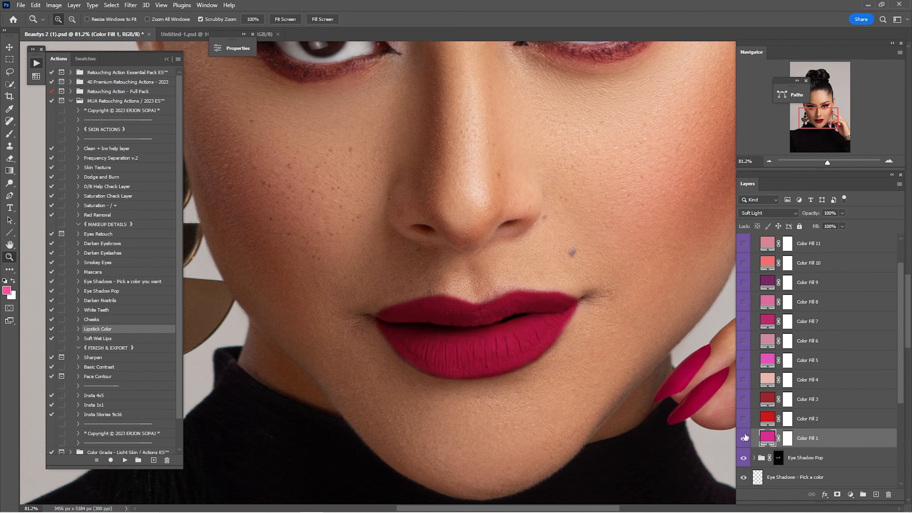
{"action": "left_click", "coordinate": [784, 213]}
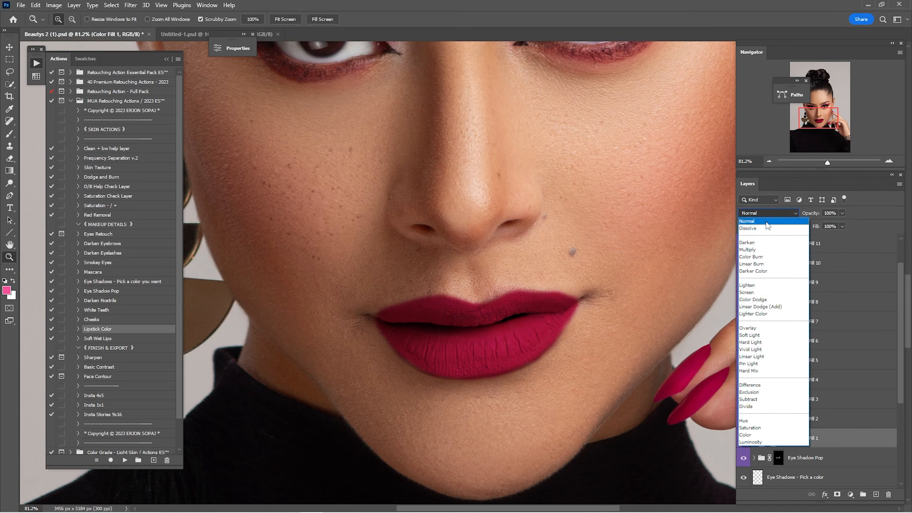
{"action": "left_click", "coordinate": [756, 335]}
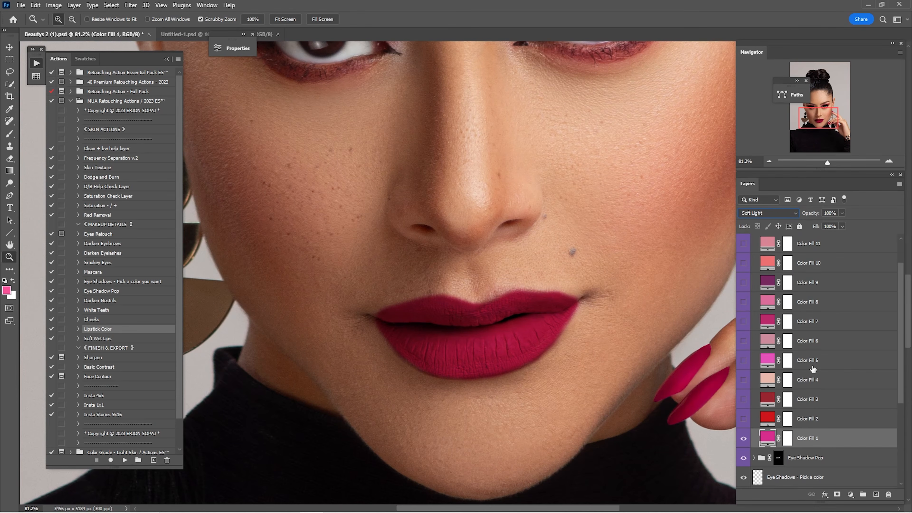
Set Color Fill 1's opacity to 55% and split its underlying-layer Blend If sliders to 0/133 and 90/255.
{"action": "left_click", "coordinate": [836, 214]}
{"action": "type", "text": "55"}
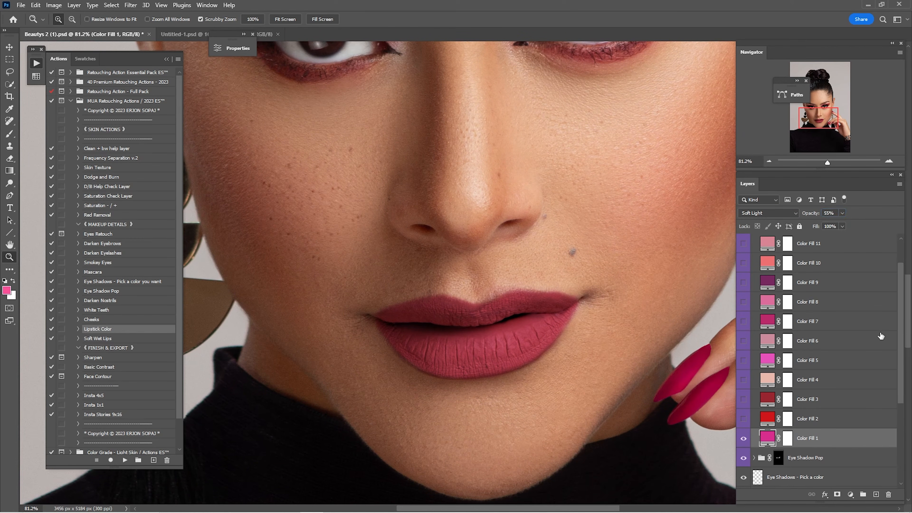
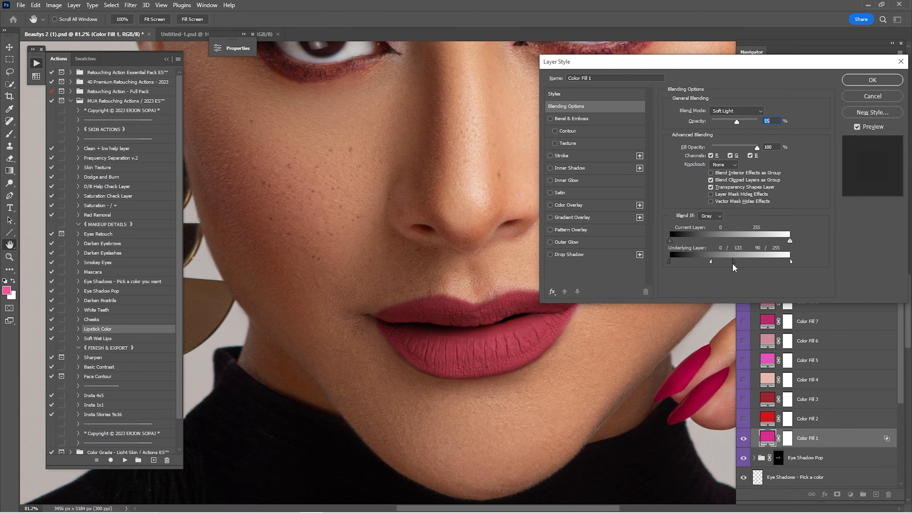
{"action": "left_click", "coordinate": [870, 85]}
{"action": "left_click", "coordinate": [743, 438]}
{"action": "left_click", "coordinate": [743, 438]}
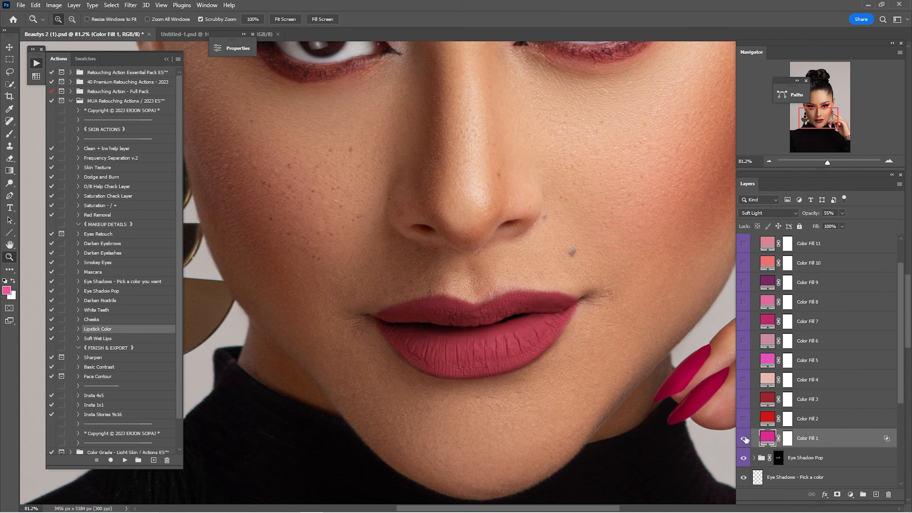
Set Color Fill 1's opacity to 20% and compare the full portrait with the fill on and off.
{"action": "key", "text": "ctrl+0"}
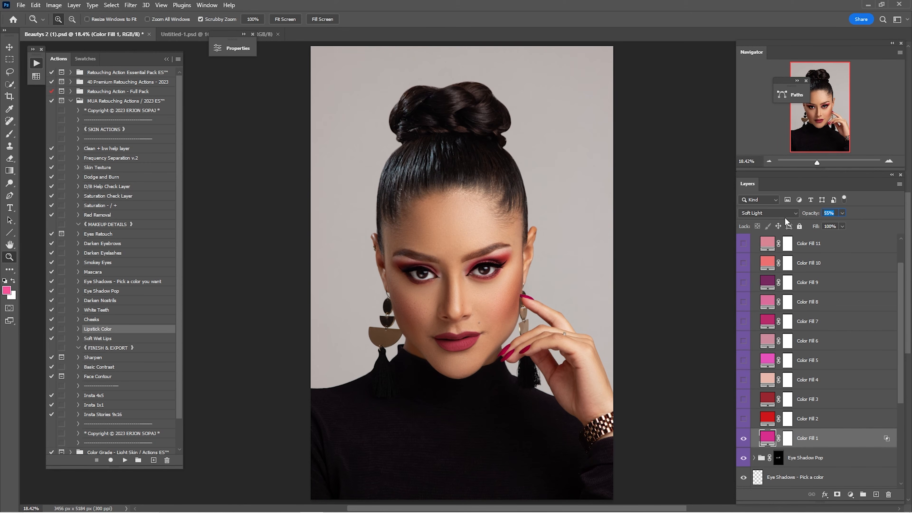
{"action": "type", "text": "20"}
{"action": "key", "text": "Return"}
{"action": "left_click", "coordinate": [743, 440]}
{"action": "left_click", "coordinate": [742, 440]}
{"action": "left_click", "coordinate": [742, 440]}
{"action": "left_click", "coordinate": [742, 440]}
{"action": "left_click", "coordinate": [742, 440]}
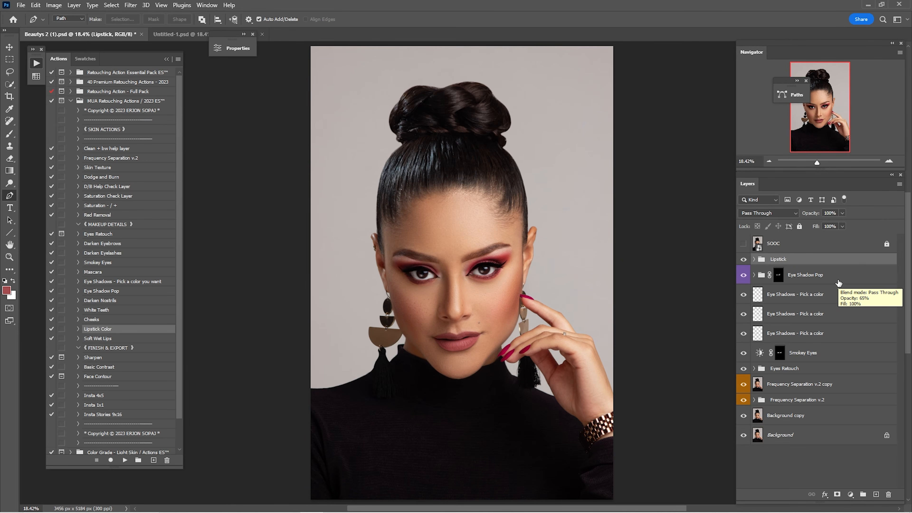
Run the Sharpen, Basic Contrast and Face Contour actions from the FINISH & EXPORT section.
{"action": "left_click", "coordinate": [109, 360]}
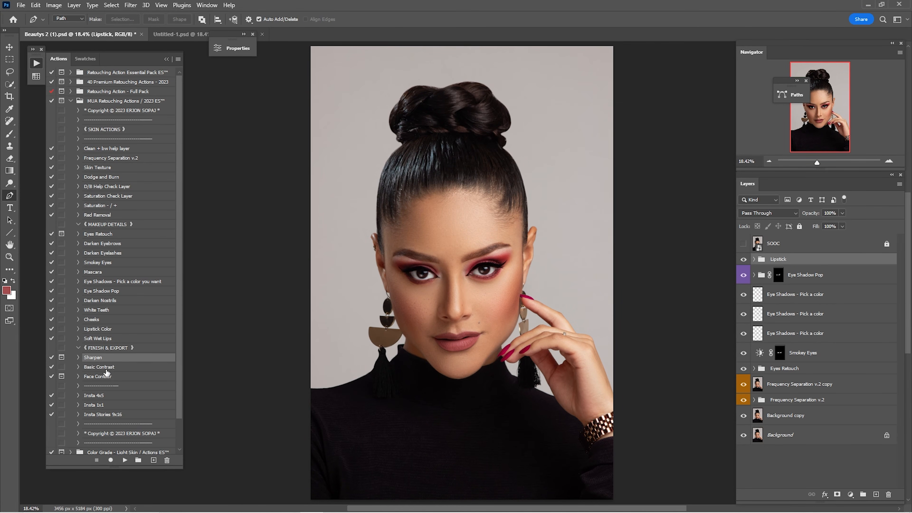
{"action": "left_click", "coordinate": [107, 375]}
{"action": "left_click", "coordinate": [125, 460]}
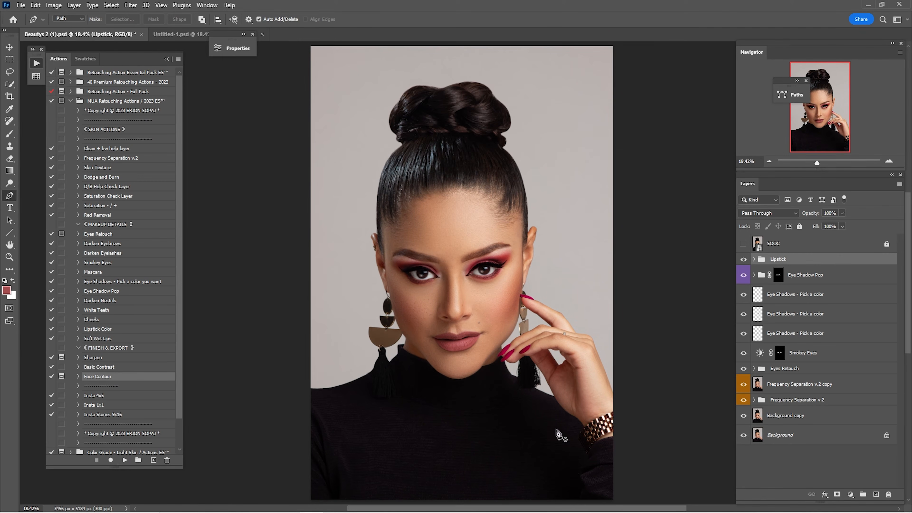
Invert the Sharpen layer's mask to white and compare the sharpening on and off around the eyes.
{"action": "left_click", "coordinate": [778, 304]}
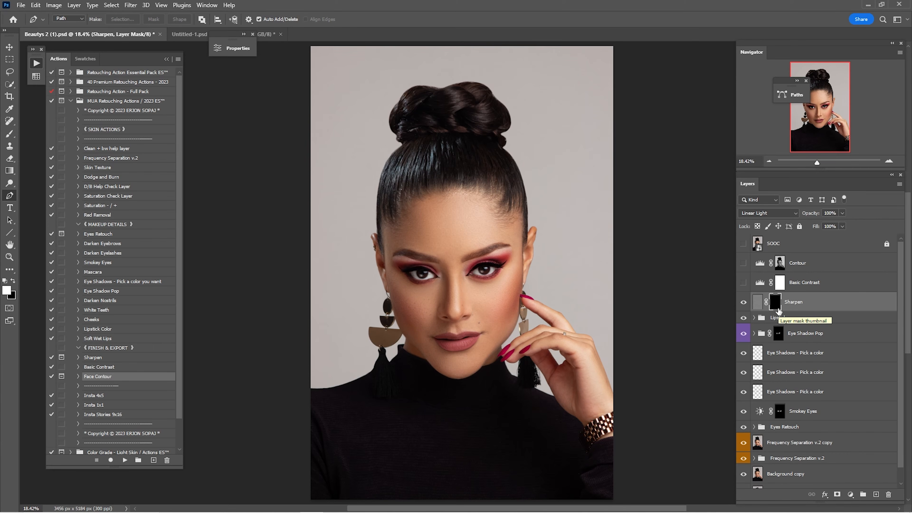
{"action": "key", "text": "ctrl+i"}
{"action": "key", "text": "z"}
{"action": "left_click_drag", "start_coordinate": [456, 234], "coordinate": [507, 277]}
{"action": "left_click_drag", "start_coordinate": [507, 277], "coordinate": [526, 194]}
{"action": "left_click", "coordinate": [745, 305]}
{"action": "left_click", "coordinate": [746, 305]}
{"action": "left_click", "coordinate": [747, 308]}
{"action": "left_click", "coordinate": [747, 307]}
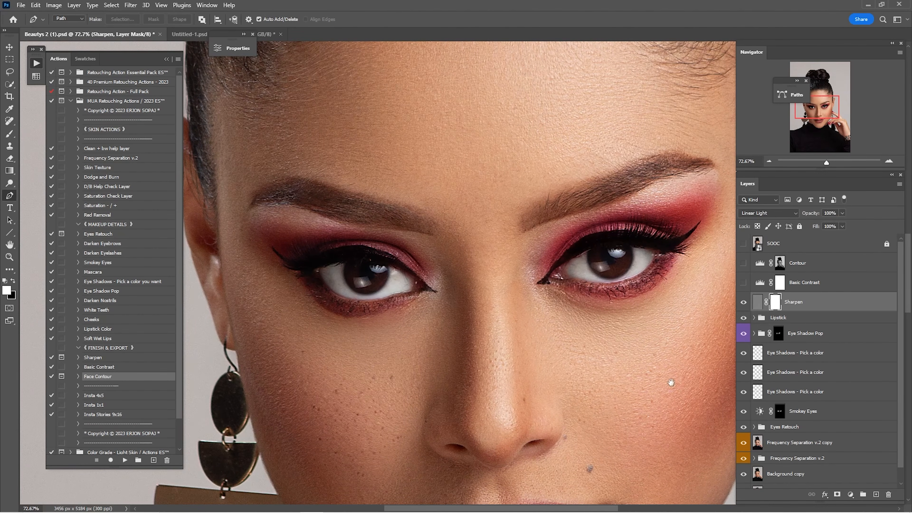
Check the sharpening on the cheeks and lips and set the Sharpen layer's opacity to 80%.
{"action": "left_click_drag", "start_coordinate": [670, 382], "coordinate": [651, 295]}
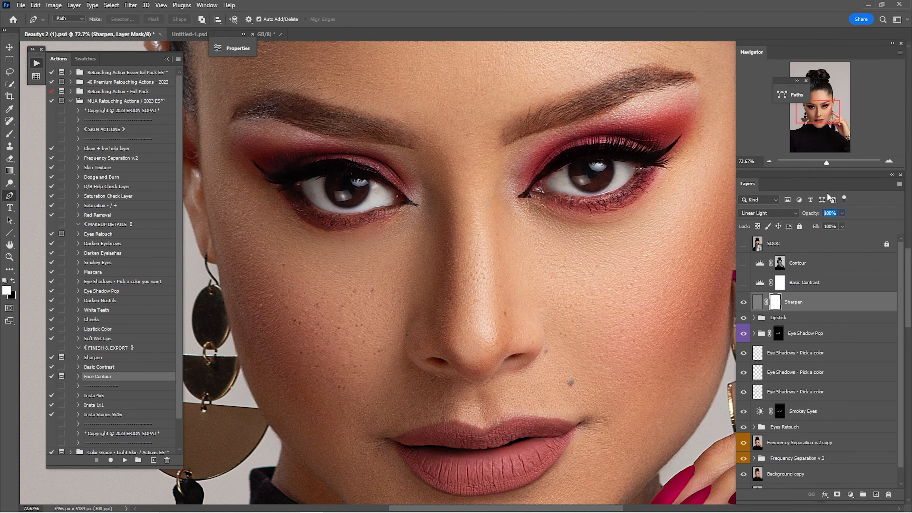
{"action": "type", "text": "80"}
{"action": "key", "text": "ctrl+0"}
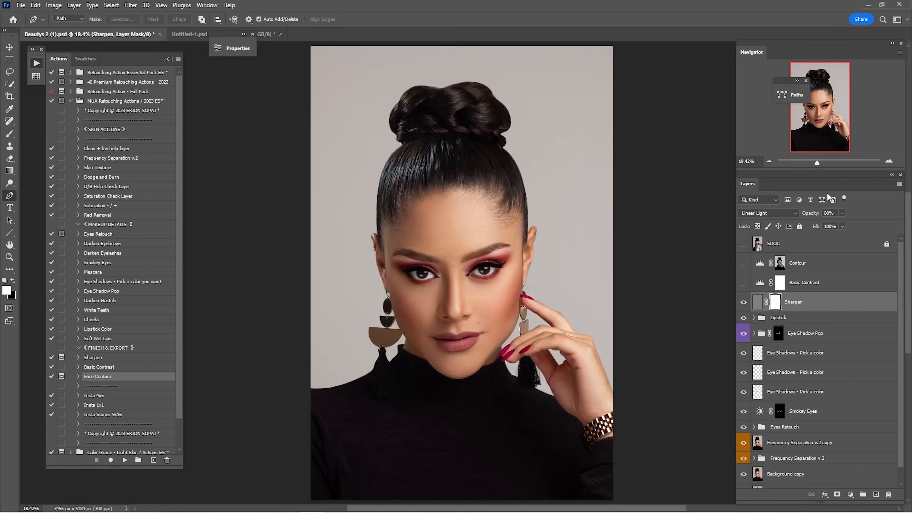
Turn on the Basic Contrast layer and set its opacity to 35%.
{"action": "left_click", "coordinate": [790, 282]}
{"action": "left_click", "coordinate": [743, 283]}
{"action": "left_click", "coordinate": [744, 283]}
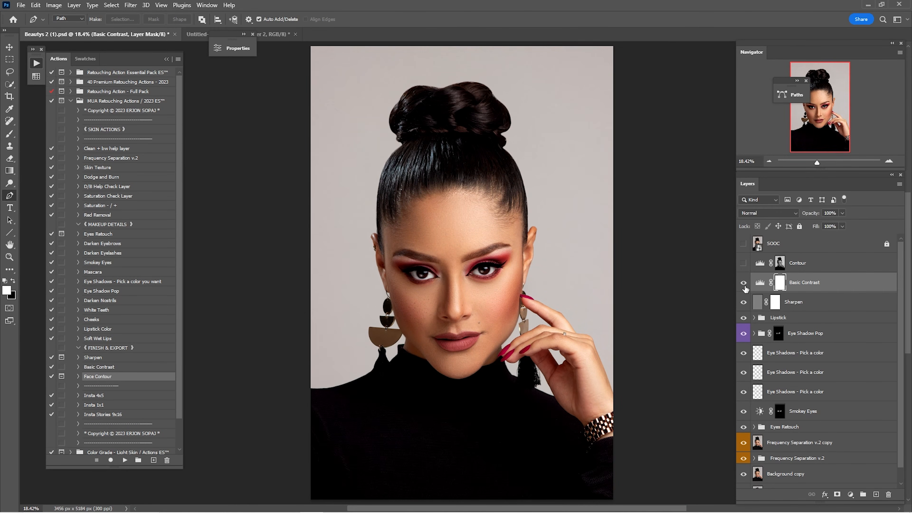
{"action": "left_click", "coordinate": [838, 215]}
{"action": "type", "text": "35"}
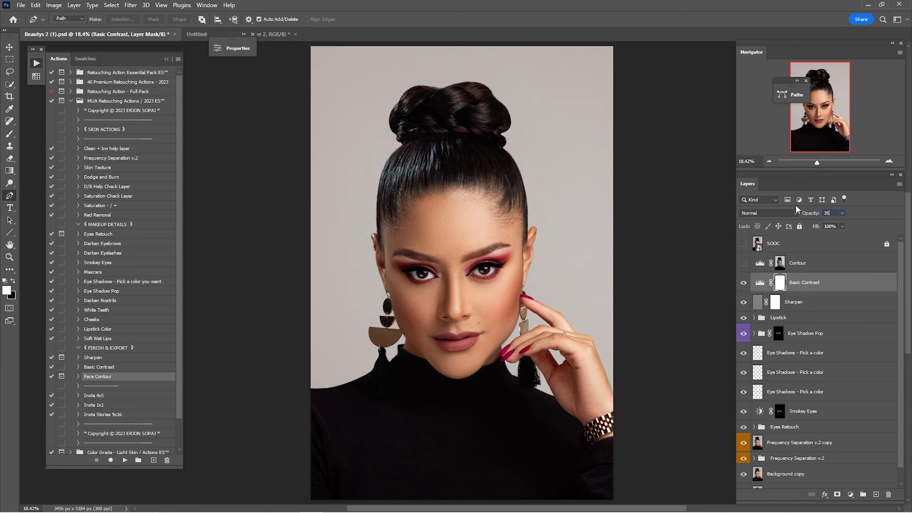
{"action": "key", "text": "Return"}
Turn on the Contour layer, compare its effect, and lower its opacity to 94%.
{"action": "left_click", "coordinate": [785, 265]}
{"action": "left_click", "coordinate": [743, 266]}
{"action": "left_click", "coordinate": [743, 266]}
{"action": "left_click", "coordinate": [743, 265]}
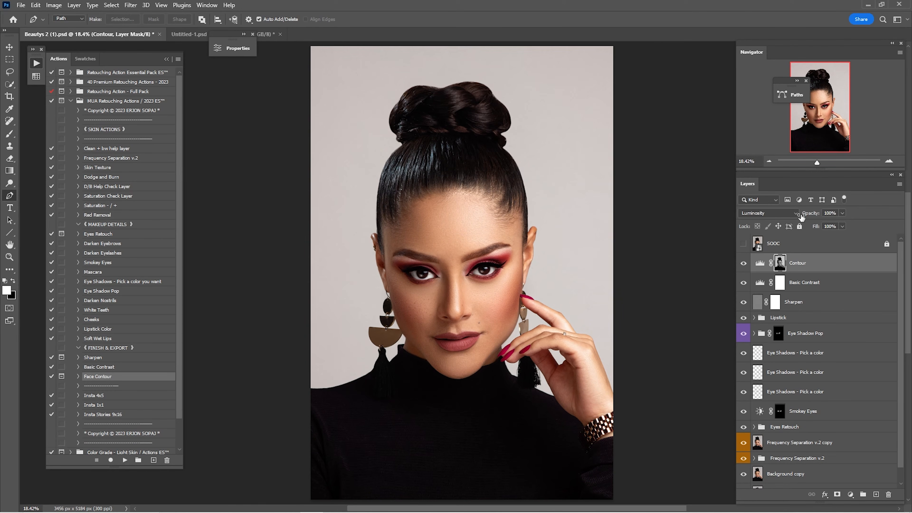
{"action": "left_click_drag", "start_coordinate": [817, 214], "coordinate": [815, 215]}
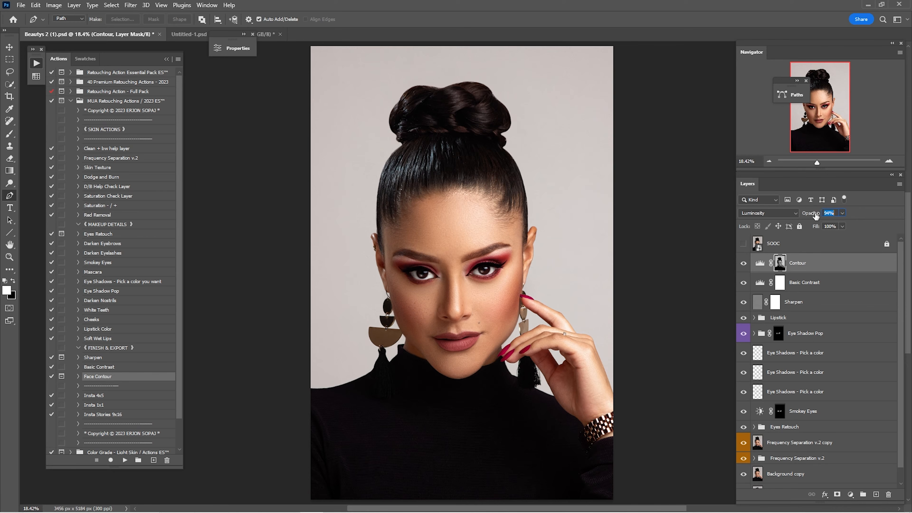
Compare the finished retouch with the SOOC layer and lower the Contour layer's opacity to 76%.
{"action": "left_click", "coordinate": [803, 238]}
{"action": "left_click", "coordinate": [743, 244]}
{"action": "left_click", "coordinate": [743, 243]}
{"action": "left_click", "coordinate": [742, 244]}
{"action": "left_click", "coordinate": [743, 245]}
{"action": "left_click", "coordinate": [742, 244]}
{"action": "left_click", "coordinate": [742, 245]}
{"action": "left_click", "coordinate": [742, 244]}
{"action": "left_click", "coordinate": [742, 245]}
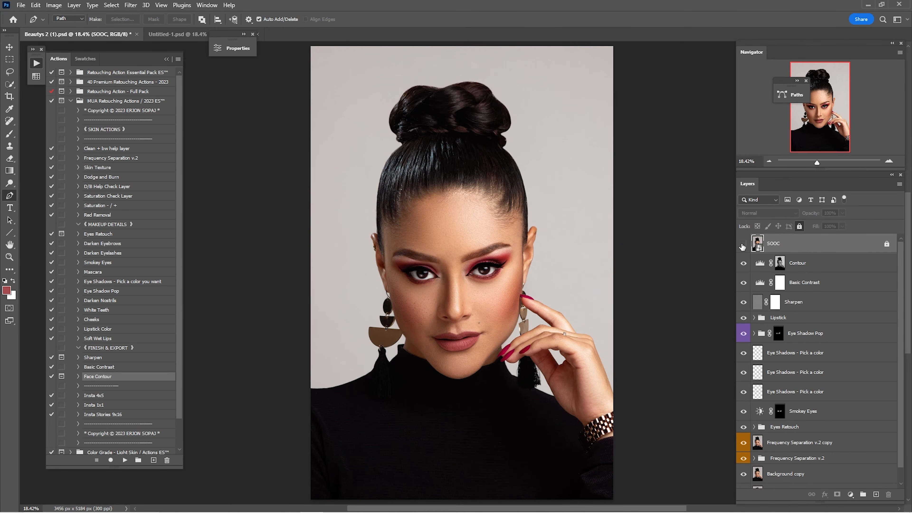
{"action": "left_click", "coordinate": [803, 263]}
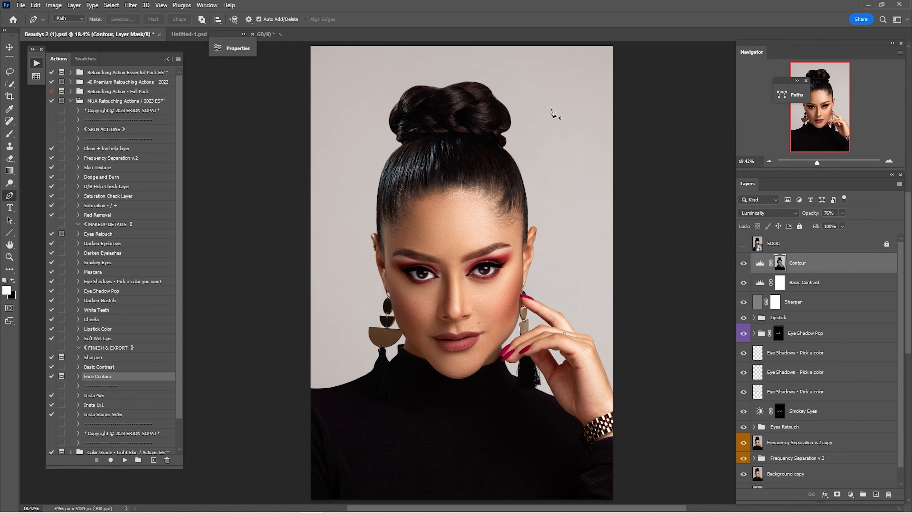
Group all layers from Contour down to Background copy as "Retouch" and compare the group on and off.
{"action": "scroll", "coordinate": [793, 309], "scroll_direction": "down", "scroll_amount": 1}
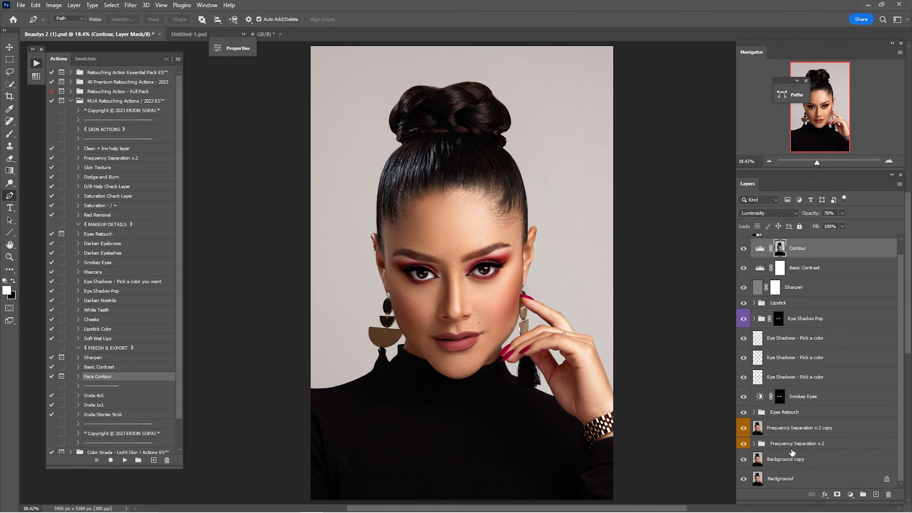
{"action": "left_click", "coordinate": [798, 468]}
{"action": "scroll", "coordinate": [814, 377], "scroll_direction": "up", "scroll_amount": 1}
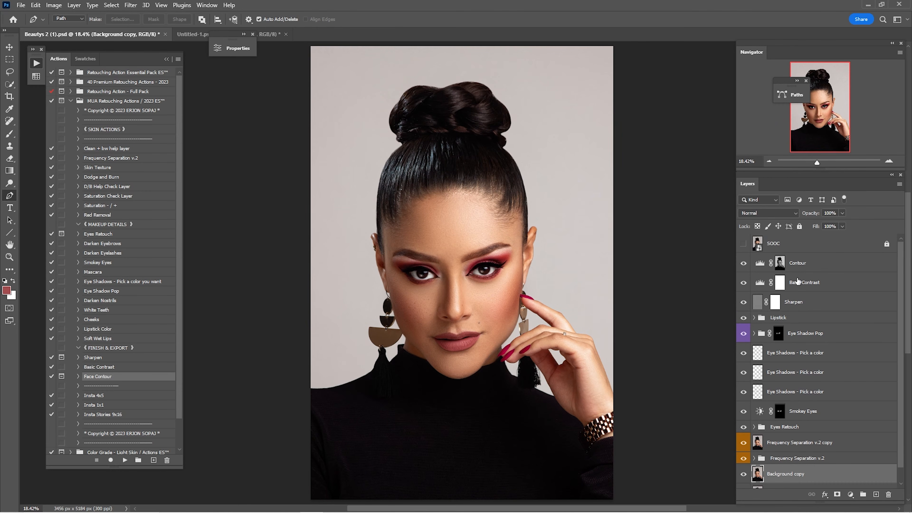
{"action": "left_click", "coordinate": [799, 261], "text": "shift"}
{"action": "right_click", "coordinate": [800, 261]}
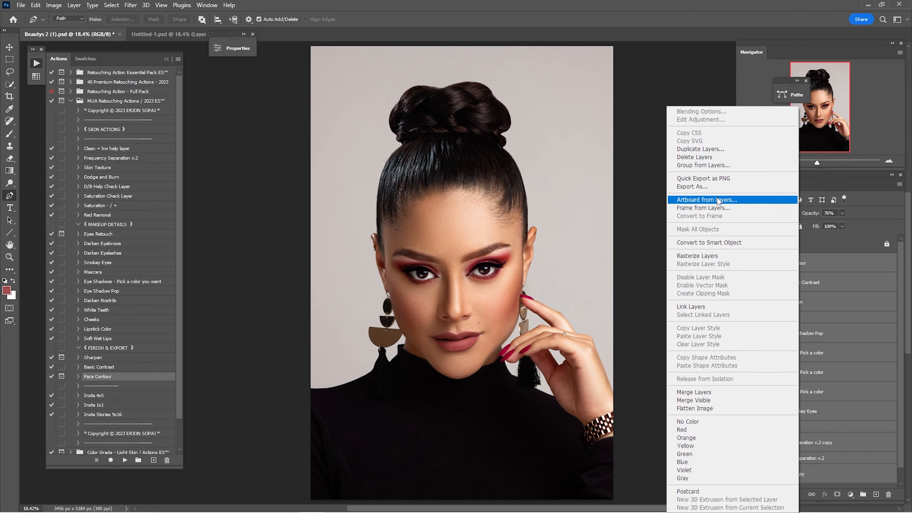
{"action": "left_click", "coordinate": [707, 166]}
{"action": "type", "text": "Retouch"}
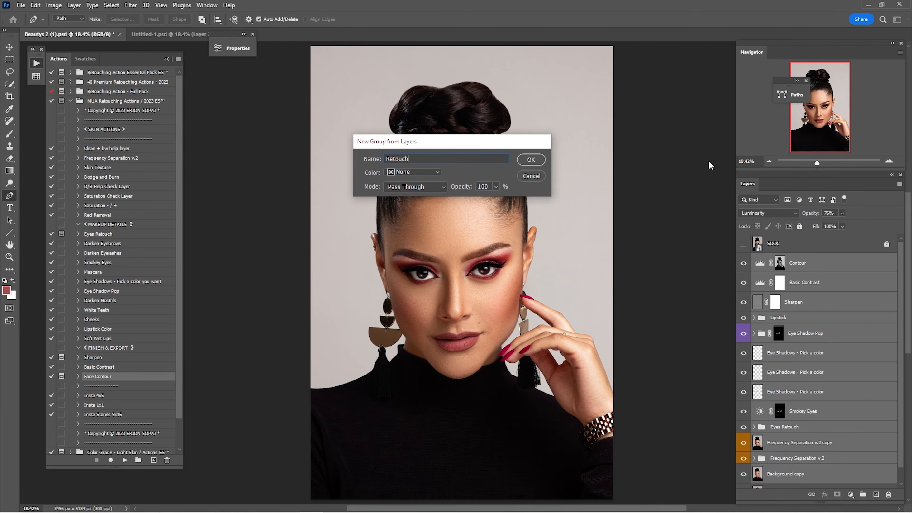
{"action": "key", "text": "Return"}
{"action": "left_click", "coordinate": [743, 260]}
{"action": "left_click", "coordinate": [743, 260]}
{"action": "left_click", "coordinate": [744, 260]}
{"action": "left_click", "coordinate": [743, 260]}
Duplicate the Retouch group and merge the copy into a single layer, with the original group hidden.
{"action": "mouse_move", "coordinate": [797, 266]}
{"action": "left_mouse_down"}
{"action": "mouse_move", "coordinate": [826, 422]}
{"action": "mouse_move", "coordinate": [862, 490]}
{"action": "mouse_move", "coordinate": [877, 494]}
{"action": "left_mouse_up"}
{"action": "right_click", "coordinate": [790, 260]}
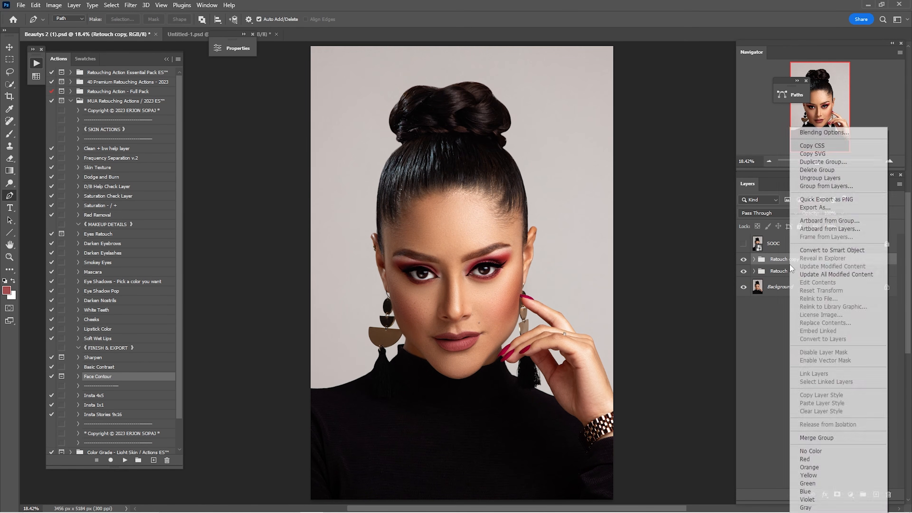
{"action": "left_click", "coordinate": [822, 438]}
{"action": "left_click", "coordinate": [743, 283]}
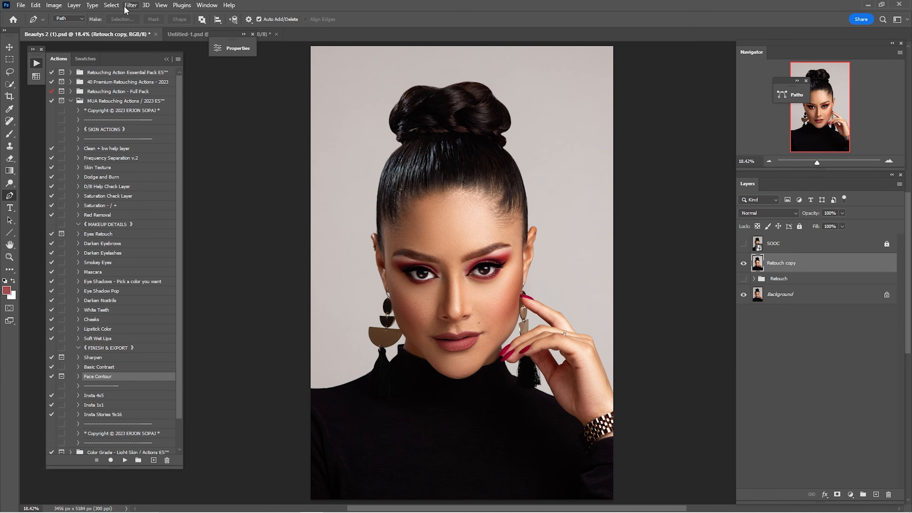
Select the subject automatically on the Retouch copy layer and copy the selection to a new layer.
{"action": "left_click", "coordinate": [111, 5]}
{"action": "left_click", "coordinate": [137, 117]}
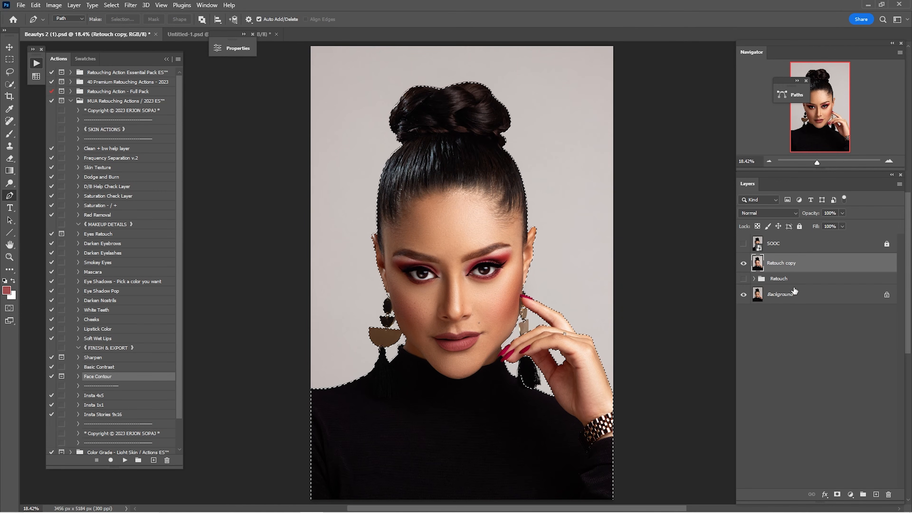
{"action": "key", "text": "ctrl+j"}
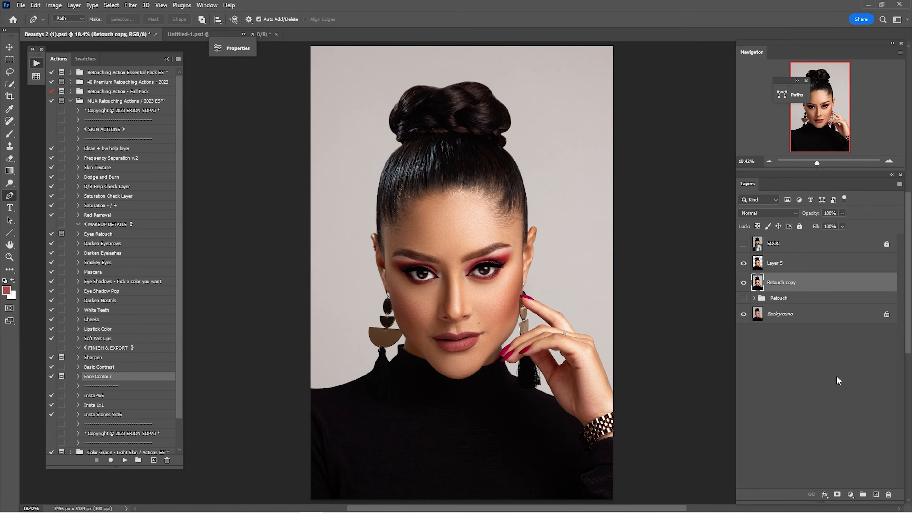
Add a new layer between the cutout and Retouch copy and fill it with red #de5557.
{"action": "left_click", "coordinate": [877, 494]}
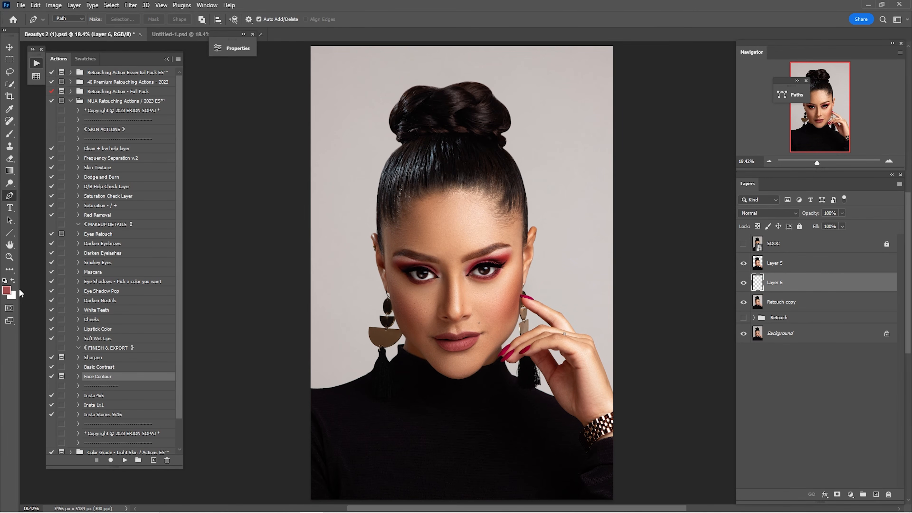
{"action": "left_click", "coordinate": [6, 291]}
{"action": "left_click_drag", "start_coordinate": [691, 151], "coordinate": [684, 135]}
{"action": "left_click", "coordinate": [687, 138]}
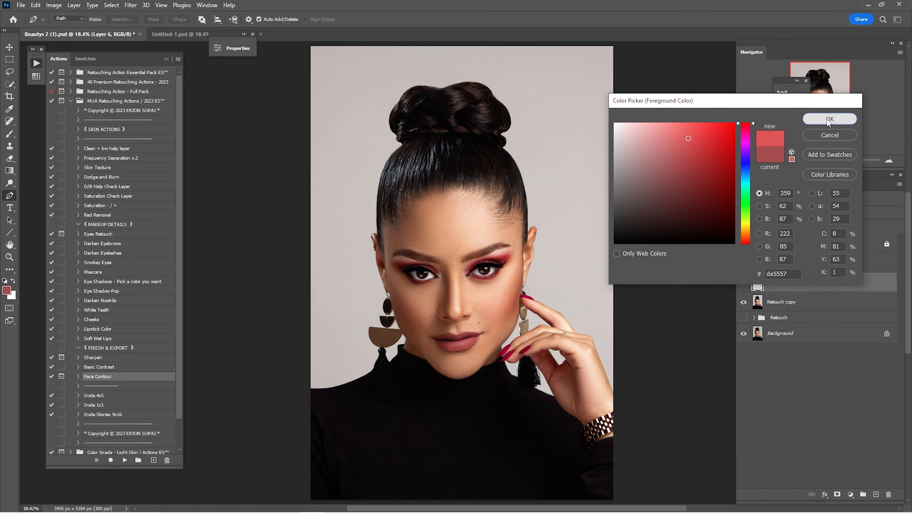
{"action": "left_click", "coordinate": [827, 120]}
{"action": "key", "text": "p"}
{"action": "key", "text": "x"}
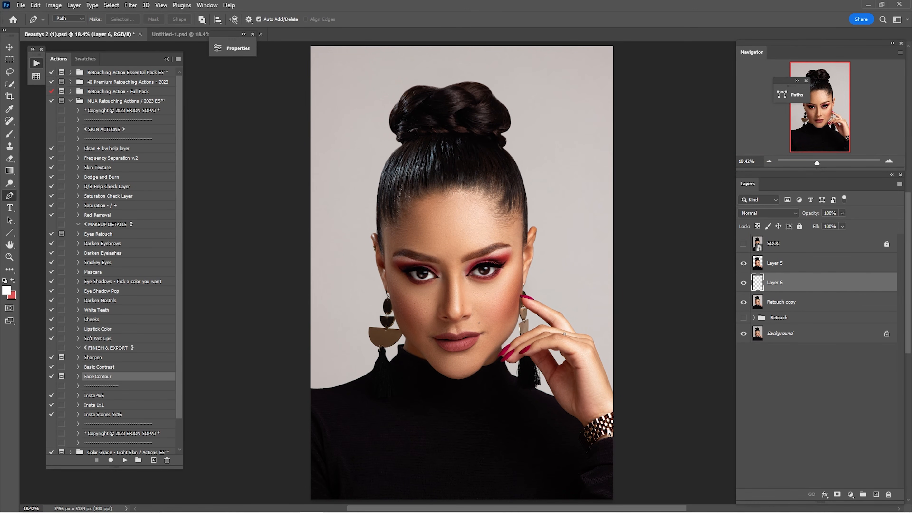
{"action": "key", "text": "ctrl+BackSpace"}
Check the automatic cutout's edge beside the ear, and delete the cutout and red fill layers.
{"action": "key", "text": "z"}
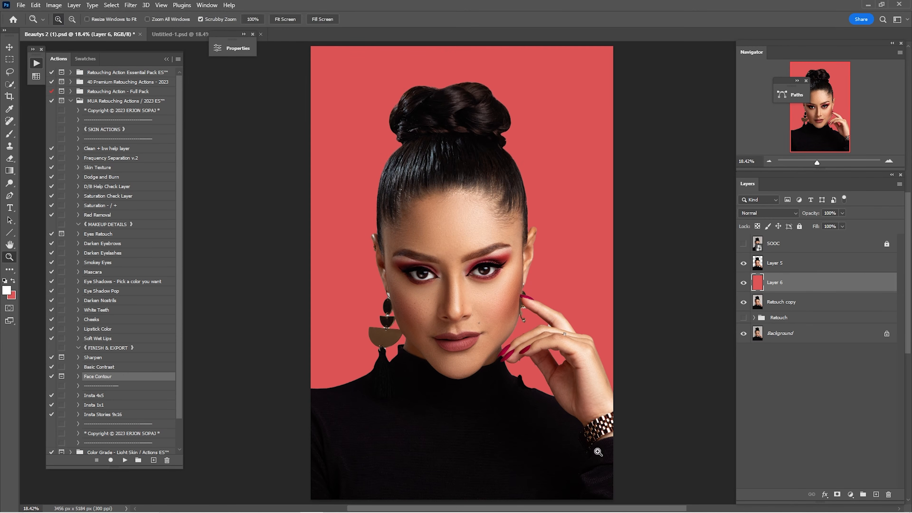
{"action": "left_click_drag", "start_coordinate": [534, 279], "coordinate": [621, 286]}
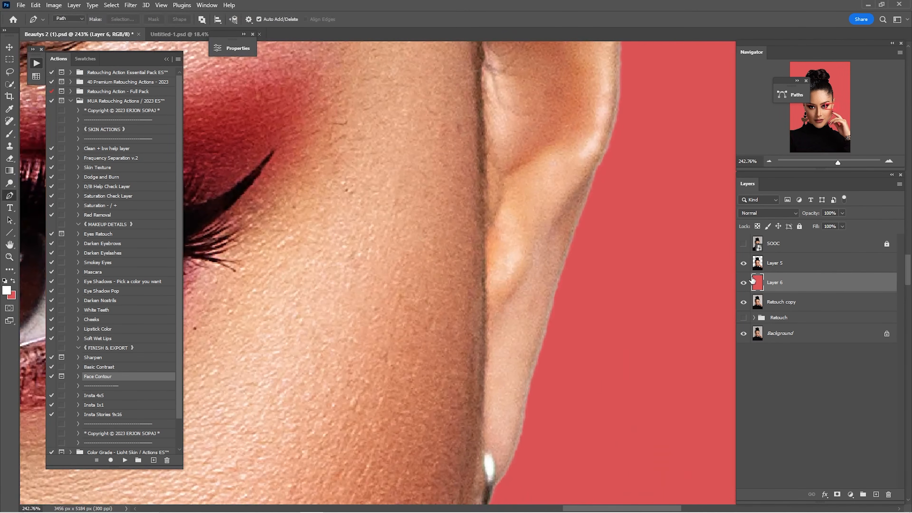
{"action": "left_click", "coordinate": [760, 266]}
{"action": "key", "text": "z"}
{"action": "left_click_drag", "start_coordinate": [650, 258], "coordinate": [622, 204]}
{"action": "key", "text": "ctrl+0"}
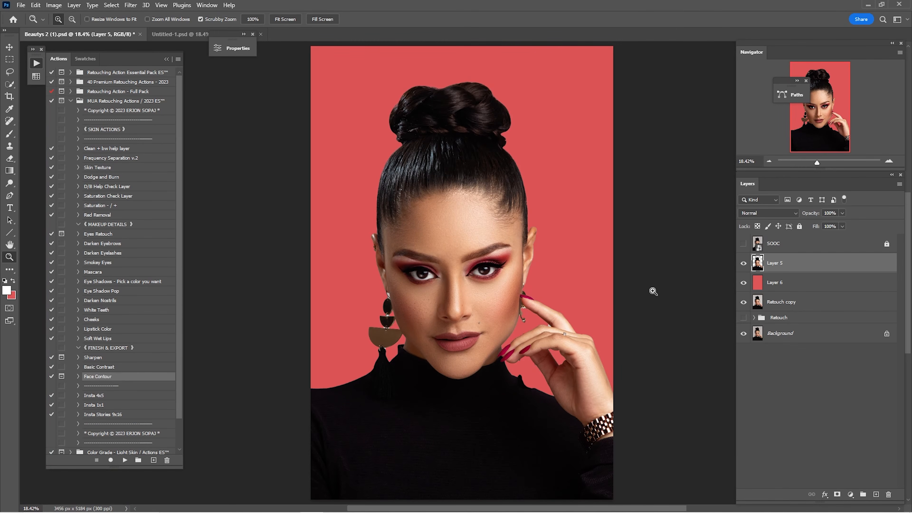
{"action": "key", "text": "Delete"}
{"action": "key", "text": "Delete"}
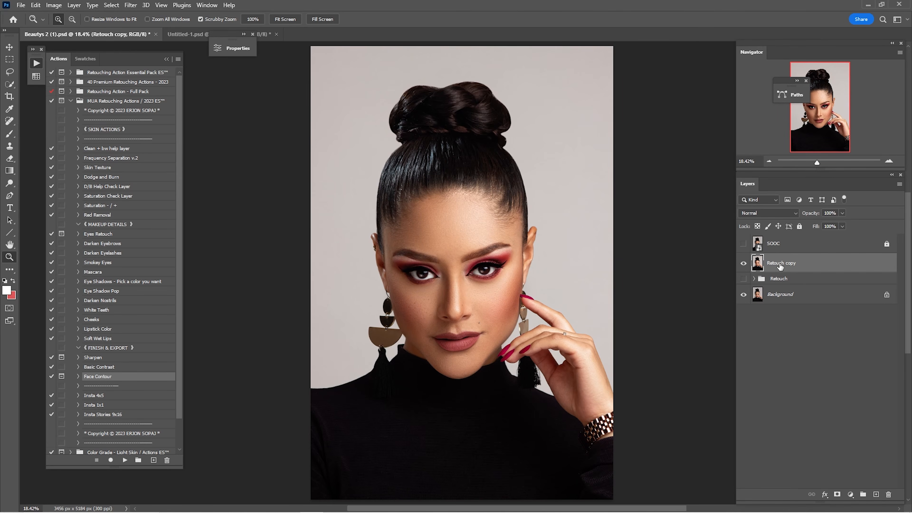
Trace the subject's outline around earring, hair and hand with the Pen tool and use it as a layer mask on Retouch copy 2.
{"action": "left_click_drag", "start_coordinate": [388, 363], "coordinate": [543, 312]}
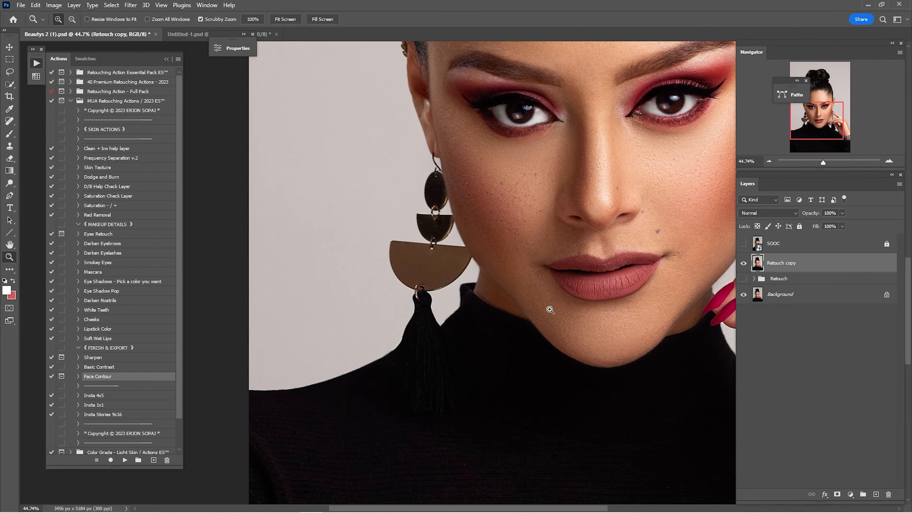
{"action": "left_click", "coordinate": [10, 196]}
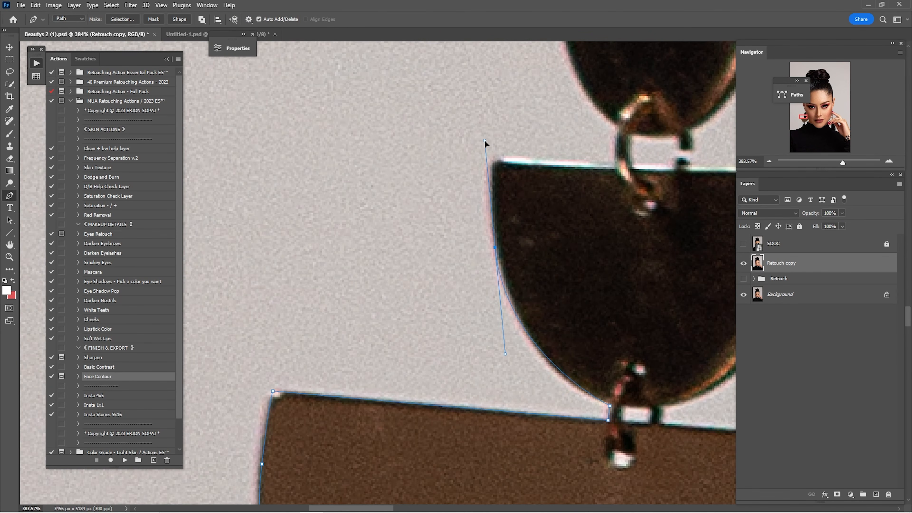
{"action": "left_click_drag", "start_coordinate": [492, 221], "coordinate": [579, 159]}
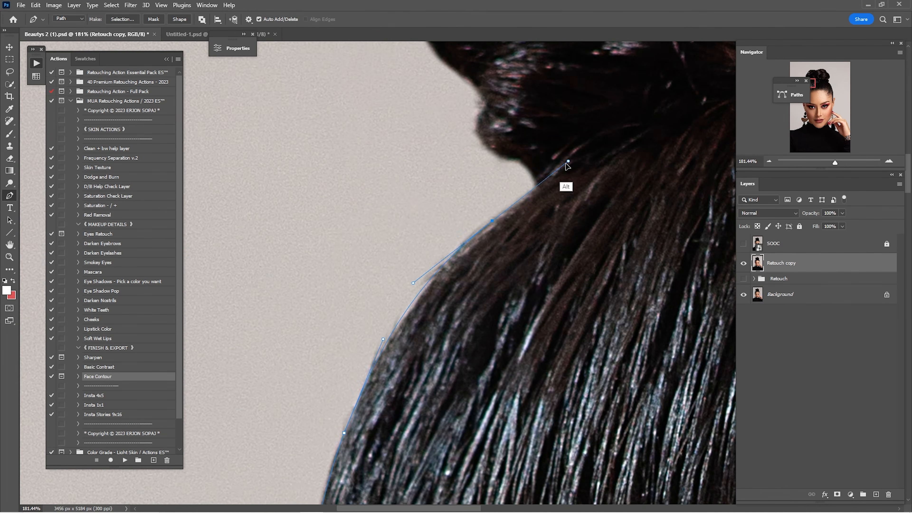
{"action": "left_click", "coordinate": [491, 220]}
{"action": "left_click", "coordinate": [558, 290]}
{"action": "left_click", "coordinate": [546, 382]}
{"action": "left_click", "coordinate": [523, 332]}
{"action": "left_click", "coordinate": [533, 307]}
{"action": "left_click", "coordinate": [537, 270]}
{"action": "left_click_drag", "start_coordinate": [482, 352], "coordinate": [534, 473]}
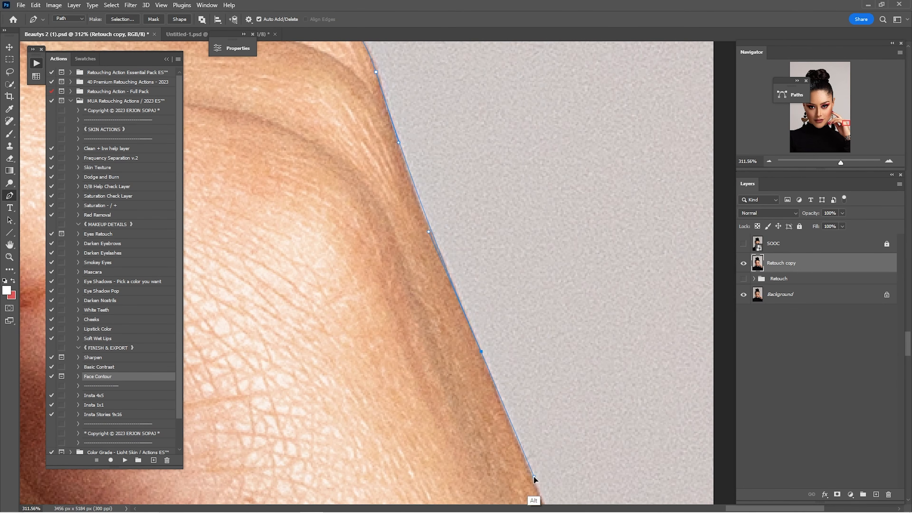
{"action": "left_click", "coordinate": [837, 495]}
Trace the background gap between the hanging earring's tassel and the collar with a pen path and convert it to a selection.
{"action": "left_click", "coordinate": [728, 75]}
{"action": "left_click", "coordinate": [656, 82]}
{"action": "left_click", "coordinate": [627, 126]}
{"action": "left_click", "coordinate": [626, 223]}
{"action": "left_click_drag", "start_coordinate": [512, 342], "coordinate": [495, 373]}
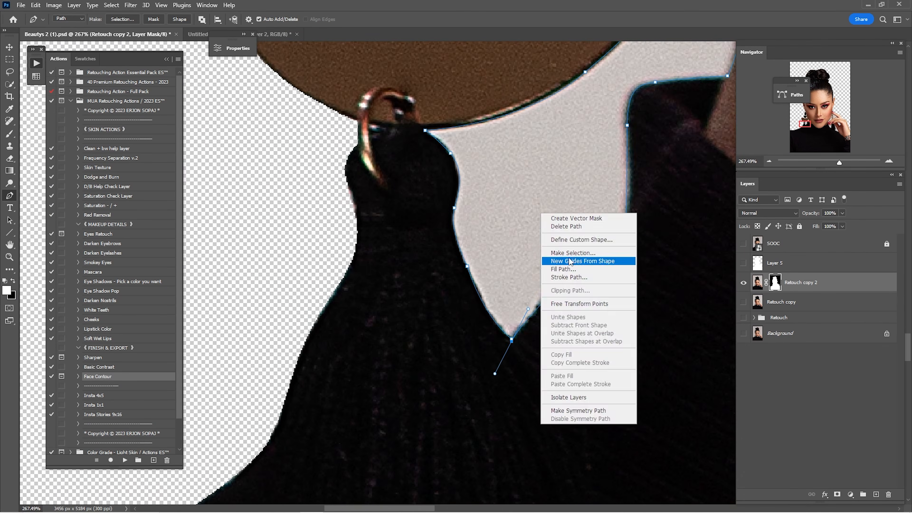
{"action": "left_click", "coordinate": [559, 164]}
{"action": "left_click_drag", "start_coordinate": [617, 303], "coordinate": [646, 363]}
{"action": "left_click_drag", "start_coordinate": [548, 268], "coordinate": [563, 234]}
{"action": "left_click", "coordinate": [537, 238]}
{"action": "key", "text": "Return"}
Trace the gap between the other earring and the fingers as a selection and fill it black on the mask.
{"action": "left_click", "coordinate": [330, 390]}
{"action": "left_click", "coordinate": [290, 410]}
{"action": "left_click", "coordinate": [283, 394]}
{"action": "left_click", "coordinate": [316, 207]}
{"action": "left_click_drag", "start_coordinate": [430, 279], "coordinate": [457, 296]}
{"action": "key", "text": "Return"}
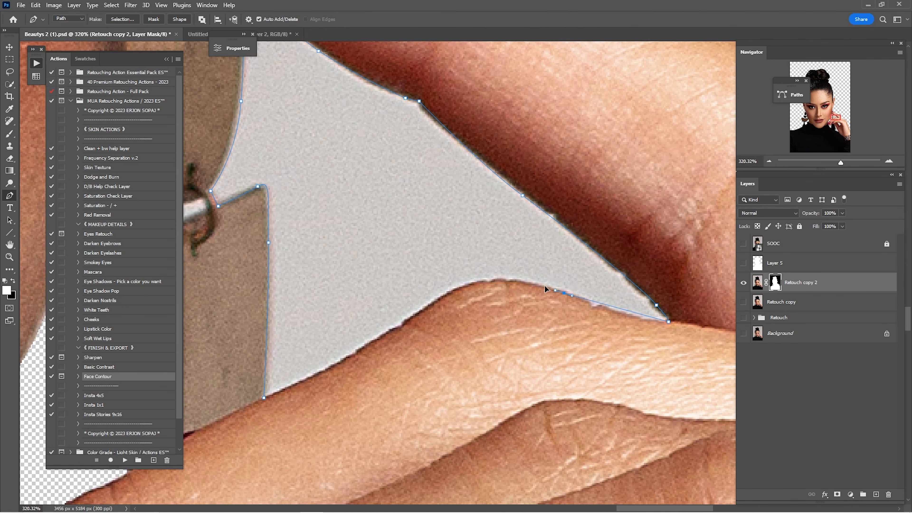
{"action": "key", "text": "ctrl+BackSpace"}
{"action": "key", "text": "ctrl+d"}
Add a new layer directly below the masked portrait and fill it with black.
{"action": "key", "text": "b"}
{"action": "key", "text": "x"}
{"action": "left_click", "coordinate": [877, 494], "text": "ctrl"}
{"action": "key", "text": "alt+BackSpace"}
{"action": "scroll", "coordinate": [566, 261], "scroll_direction": "up", "scroll_amount": 3}
Trace the background gap enclosed by the fingers and palm and fill it black on the Retouch copy 2 mask.
{"action": "key", "text": "p"}
{"action": "left_click", "coordinate": [525, 155]}
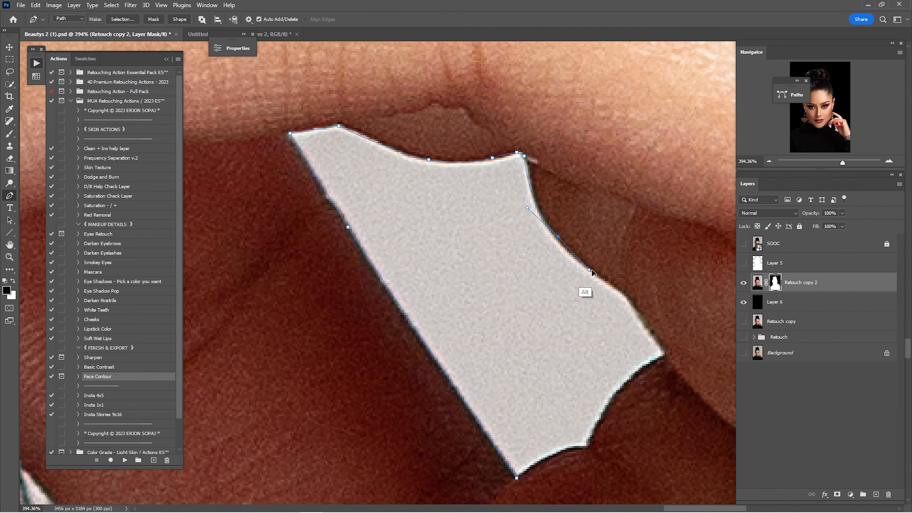
{"action": "key", "text": "Return"}
{"action": "key", "text": "alt+BackSpace"}
{"action": "key", "text": "ctrl+d"}
Trace and mask out the remaining gap beside the tassel under the hand, and touch up the mask with the Brush.
{"action": "key", "text": "b"}
{"action": "key", "text": "p"}
{"action": "left_click", "coordinate": [464, 267]}
{"action": "left_click", "coordinate": [494, 254]}
{"action": "left_click", "coordinate": [458, 434]}
{"action": "left_click", "coordinate": [576, 416]}
{"action": "left_click", "coordinate": [471, 187]}
{"action": "key", "text": "Return"}
{"action": "key", "text": "ctrl+BackSpace"}
{"action": "key", "text": "ctrl+d"}
{"action": "key", "text": "b"}
{"action": "left_click_drag", "start_coordinate": [461, 337], "coordinate": [463, 354]}
{"action": "scroll", "coordinate": [541, 283], "scroll_direction": "down", "scroll_amount": 5}
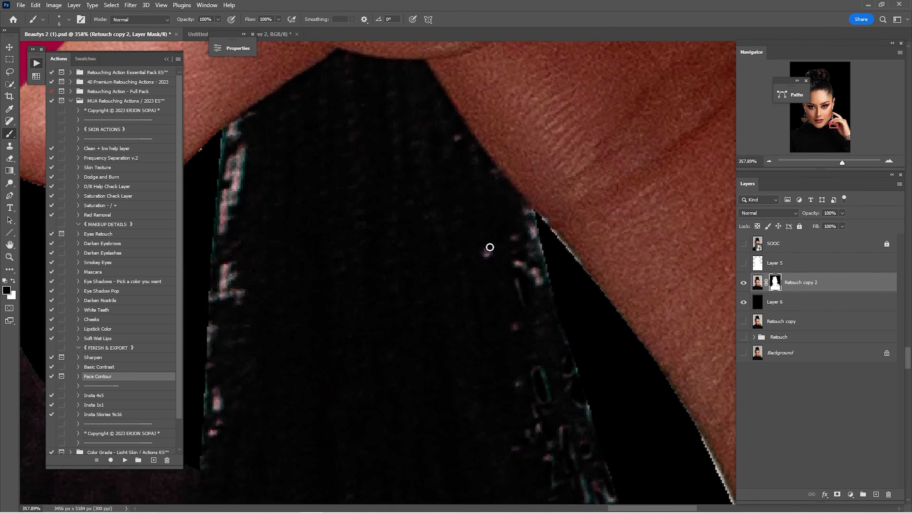
Delete the hidden Layer 5 and select Layer 6 beneath the masked portrait.
{"action": "key", "text": "ctrl+0"}
{"action": "left_click", "coordinate": [775, 263]}
{"action": "key", "text": "Delete"}
{"action": "left_click", "coordinate": [775, 282]}
{"action": "key", "text": "z"}
Toggle Layer 6 and Retouch copy to examine the masked portrait against transparent, original and black backgrounds.
{"action": "left_click", "coordinate": [743, 283]}
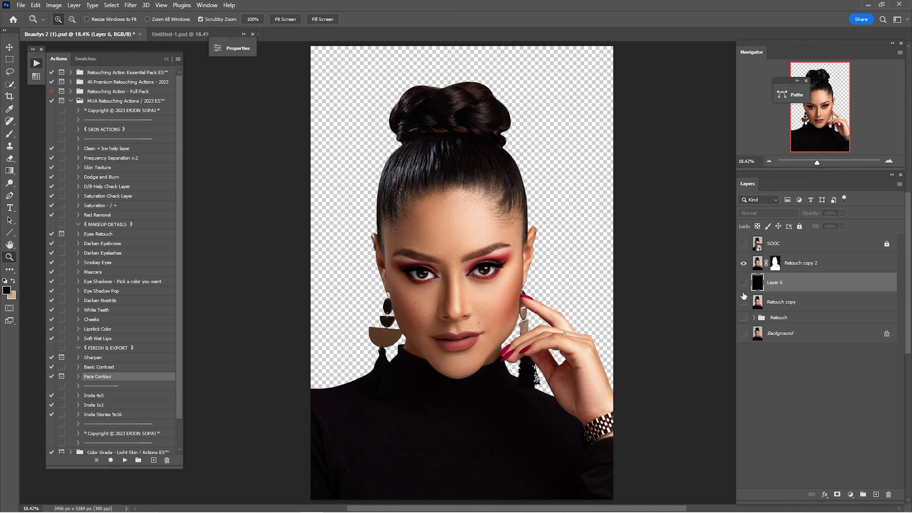
{"action": "left_click", "coordinate": [744, 301]}
{"action": "left_click", "coordinate": [744, 301]}
{"action": "left_click", "coordinate": [744, 282]}
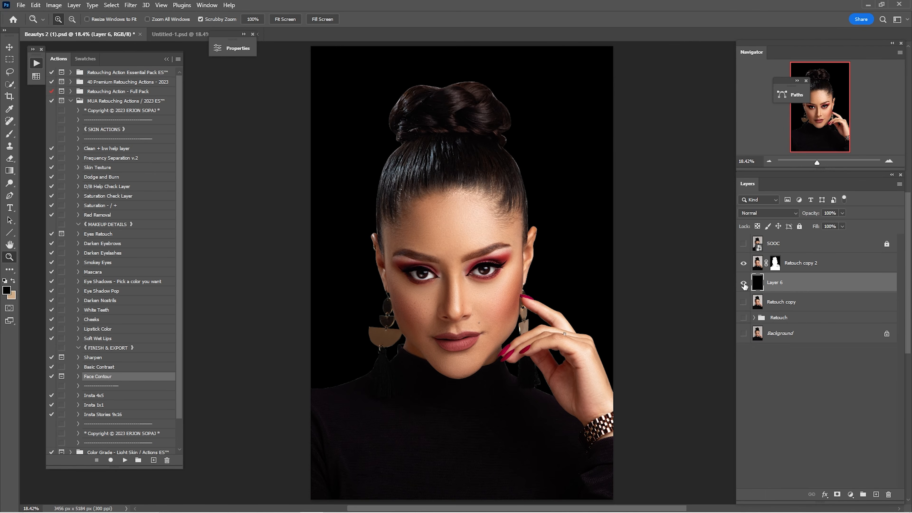
{"action": "left_click", "coordinate": [744, 284]}
{"action": "left_click", "coordinate": [744, 284]}
{"action": "left_click", "coordinate": [744, 284]}
{"action": "left_click", "coordinate": [744, 283]}
{"action": "left_click", "coordinate": [743, 284]}
{"action": "left_click", "coordinate": [744, 284]}
Fill Layer 6 with the tan background colour #d2ad88.
{"action": "key", "text": "ctrl+BackSpace"}
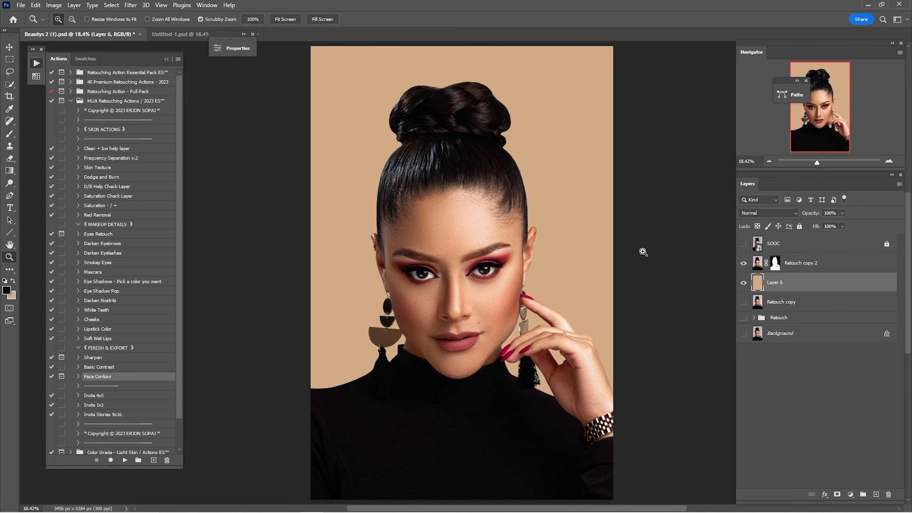
{"action": "left_click", "coordinate": [12, 296]}
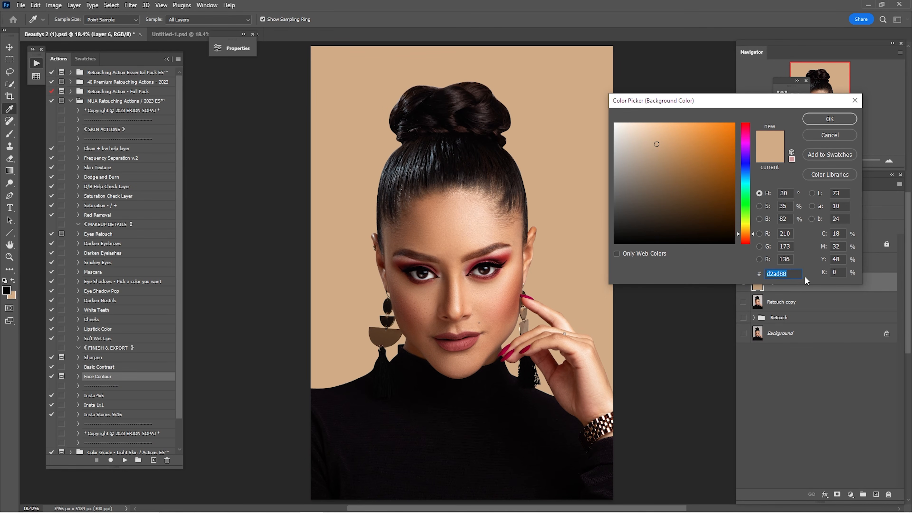
{"action": "left_click", "coordinate": [830, 119]}
Toggle the SOOC layer to compare the original photo with the retouched portrait on the tan background.
{"action": "left_click", "coordinate": [743, 245]}
{"action": "left_click", "coordinate": [742, 246]}
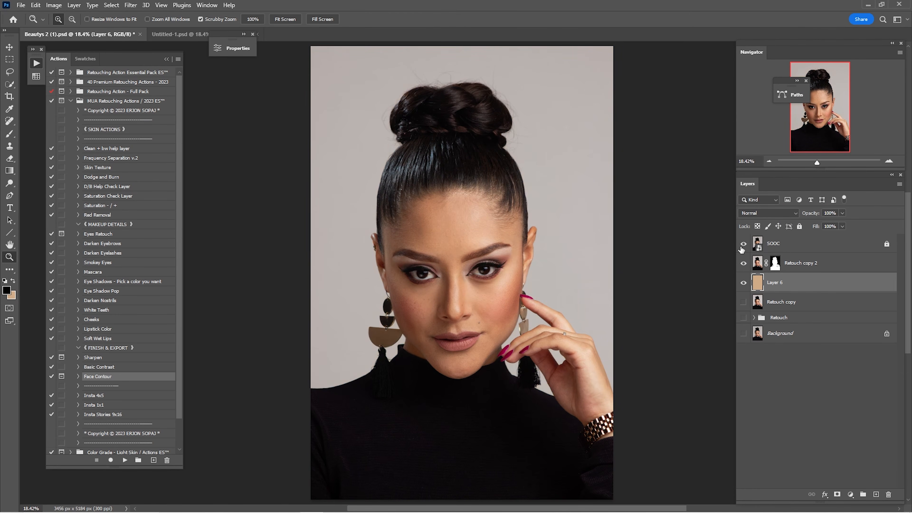
{"action": "left_click", "coordinate": [742, 246]}
{"action": "left_click", "coordinate": [742, 246]}
{"action": "left_click", "coordinate": [741, 246]}
{"action": "left_click", "coordinate": [742, 247]}
{"action": "left_click", "coordinate": [741, 247]}
{"action": "left_click", "coordinate": [742, 247]}
{"action": "left_click", "coordinate": [742, 247]}
{"action": "left_click", "coordinate": [742, 247]}
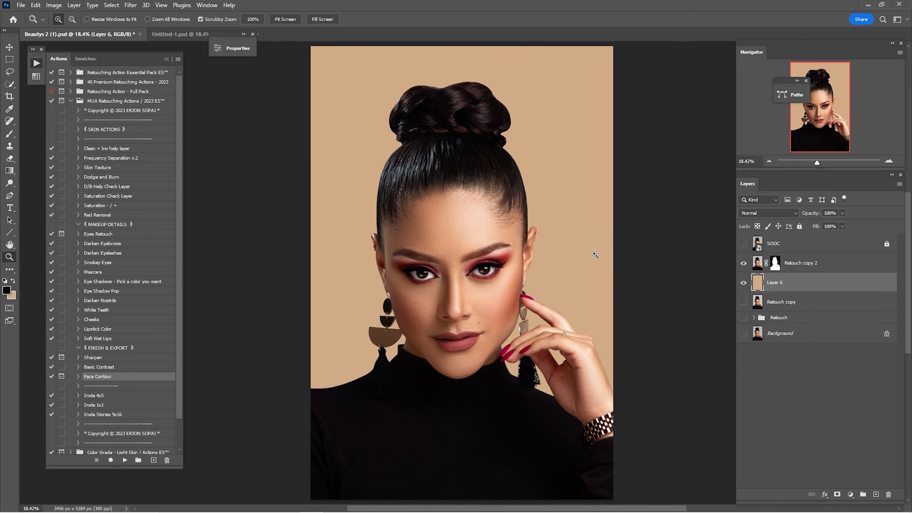
Inspect the cutout edges around the face, hand, tassel and hair against the tan background.
{"action": "left_click_drag", "start_coordinate": [531, 291], "coordinate": [501, 259]}
{"action": "left_click_drag", "start_coordinate": [273, 281], "coordinate": [462, 271]}
{"action": "left_click_drag", "start_coordinate": [664, 316], "coordinate": [114, 226]}
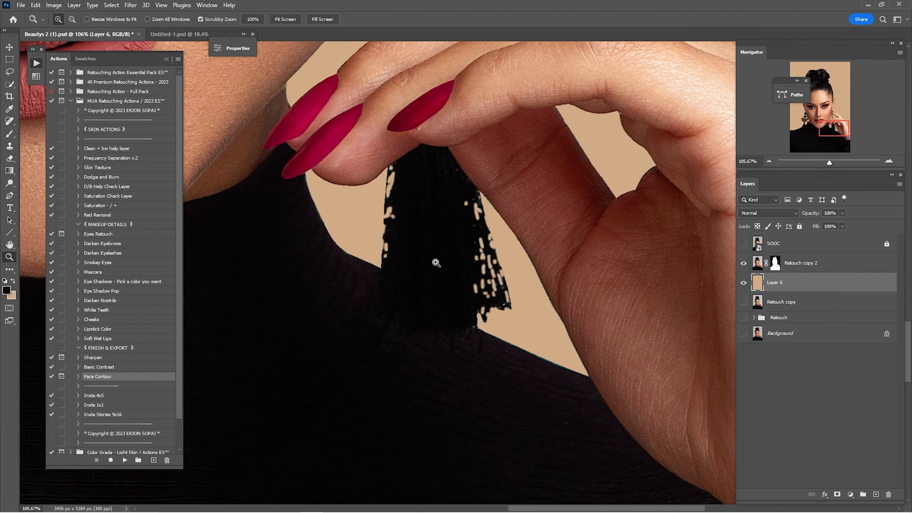
{"action": "left_click_drag", "start_coordinate": [430, 263], "coordinate": [482, 269]}
{"action": "key", "text": "ctrl+0"}
{"action": "left_click_drag", "start_coordinate": [533, 134], "coordinate": [577, 175]}
{"action": "key", "text": "ctrl+0"}
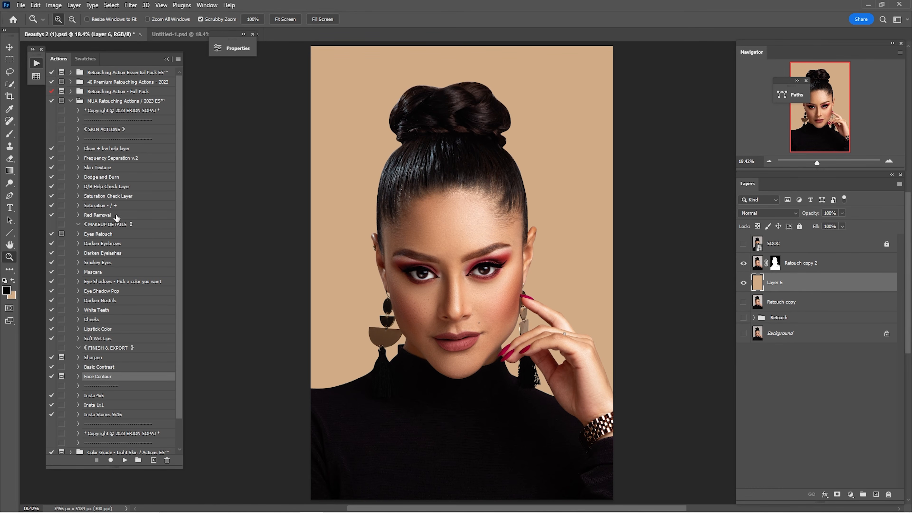
Run the Skin Texture action above Layer 6, invert its mask to white, and set the texture layer's opacity to 61%.
{"action": "left_click", "coordinate": [115, 167]}
{"action": "left_click", "coordinate": [125, 460]}
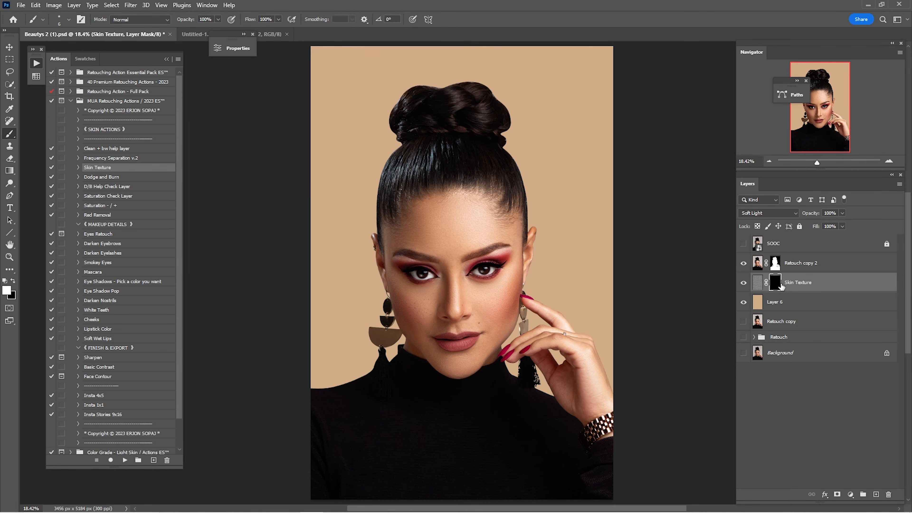
{"action": "key", "text": "x"}
{"action": "key", "text": "ctrl+i"}
{"action": "key", "text": "z"}
{"action": "left_click_drag", "start_coordinate": [536, 190], "coordinate": [578, 246]}
{"action": "key", "text": "b"}
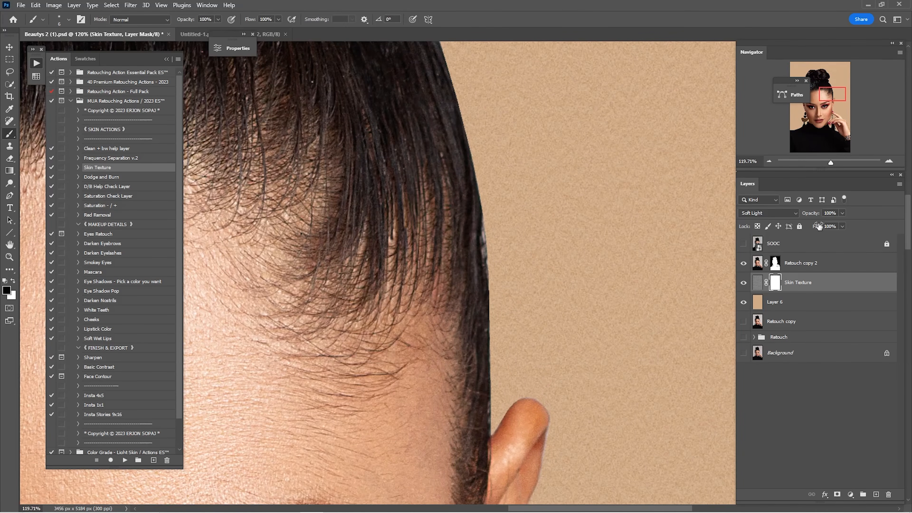
{"action": "mouse_move", "coordinate": [820, 216]}
{"action": "left_mouse_down"}
{"action": "mouse_move", "coordinate": [802, 220]}
{"action": "mouse_move", "coordinate": [813, 216]}
{"action": "left_mouse_up"}
{"action": "key", "text": "ctrl+0"}
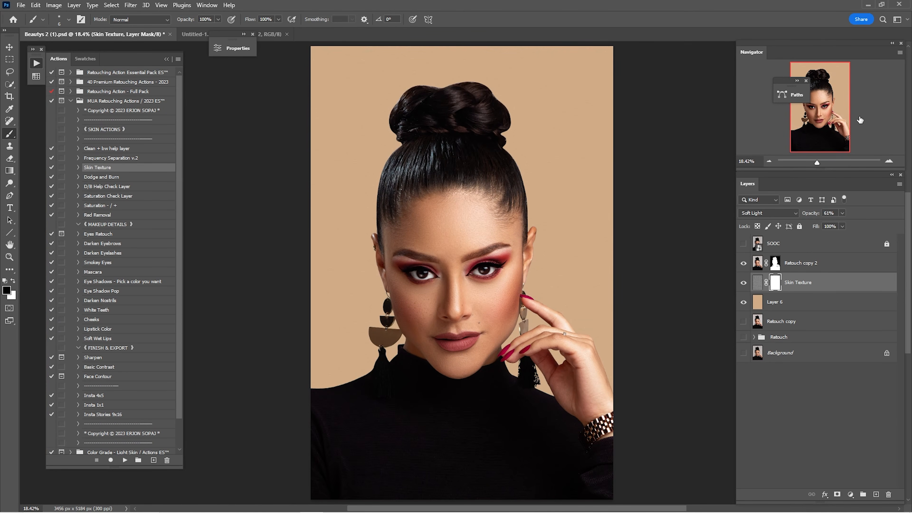
Select Layer 6, turn on Retouch copy beneath it, and compare the tan background on and off.
{"action": "left_click", "coordinate": [776, 302]}
{"action": "left_click", "coordinate": [743, 302]}
{"action": "left_click", "coordinate": [744, 321]}
{"action": "left_click", "coordinate": [743, 302]}
{"action": "left_click", "coordinate": [744, 302]}
{"action": "left_click", "coordinate": [743, 302]}
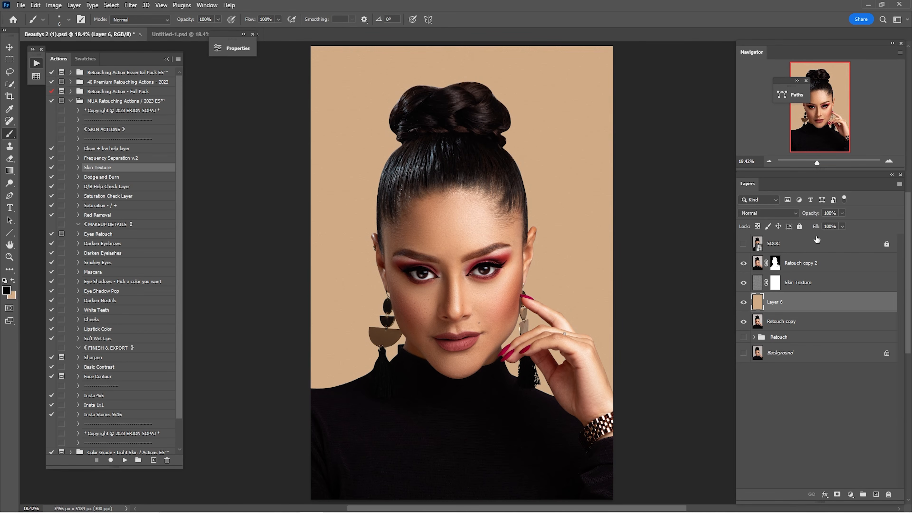
Try Layer 6 at 48% opacity, compare it with the SOOC layer, and restore the opacity to 100%.
{"action": "left_click_drag", "start_coordinate": [813, 216], "coordinate": [801, 215]}
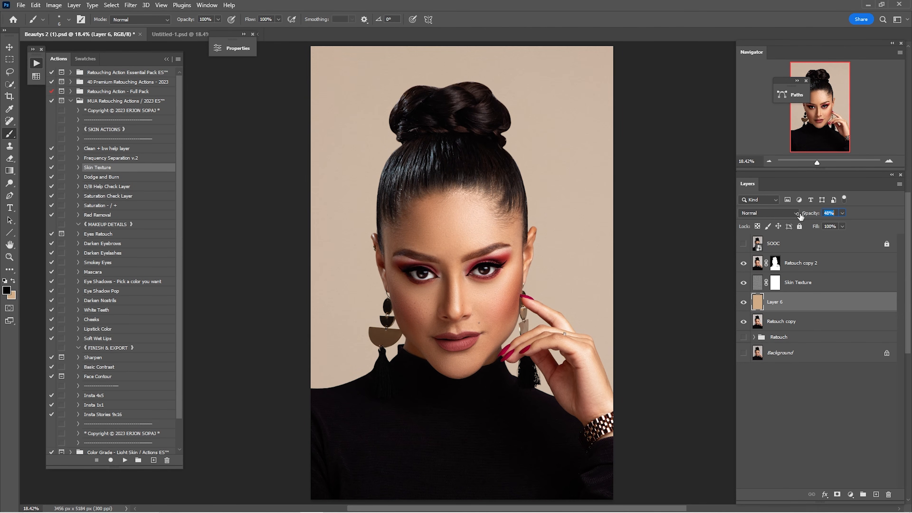
{"action": "left_click", "coordinate": [743, 245]}
{"action": "left_click", "coordinate": [743, 245]}
{"action": "left_click", "coordinate": [742, 246]}
{"action": "left_click", "coordinate": [743, 245]}
{"action": "left_click_drag", "start_coordinate": [809, 218], "coordinate": [822, 217]}
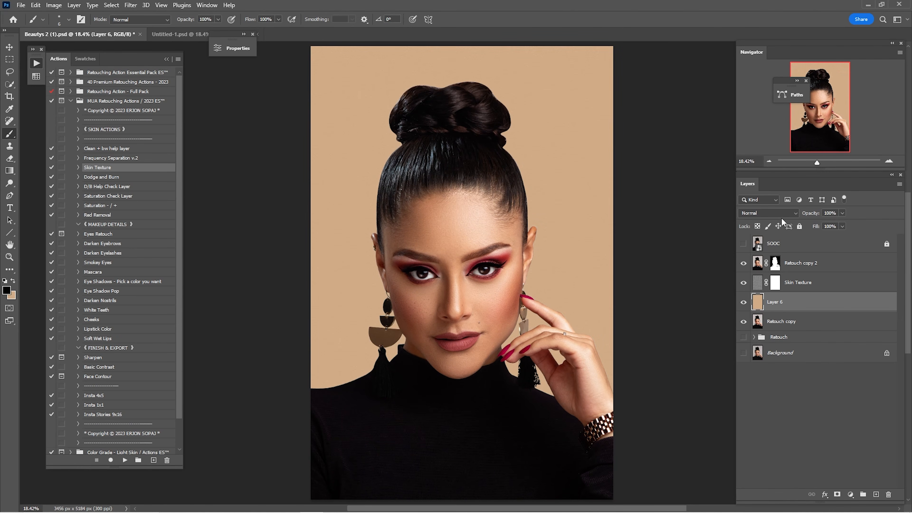
Preview blend modes such as Hard Mix on Layer 6 and return it to Normal.
{"action": "left_click", "coordinate": [783, 215]}
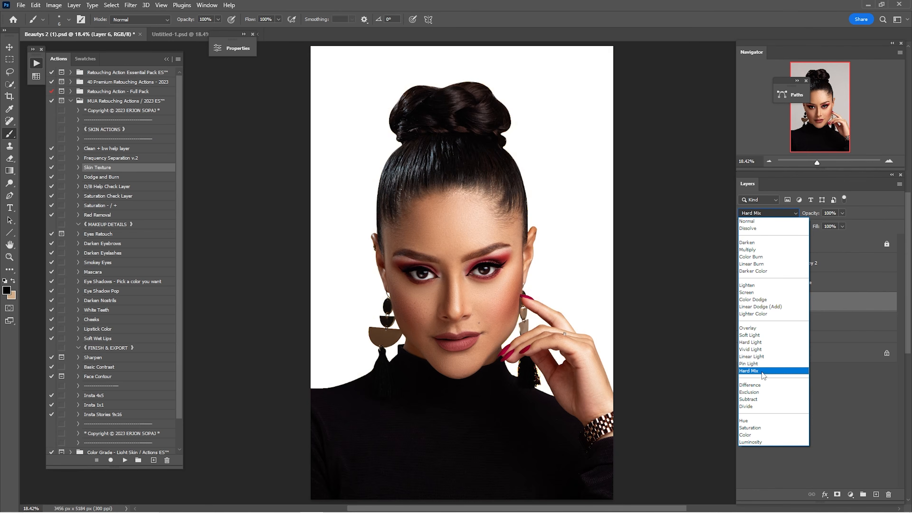
{"action": "left_click", "coordinate": [755, 221]}
{"action": "left_click", "coordinate": [760, 213]}
{"action": "left_click", "coordinate": [758, 222]}
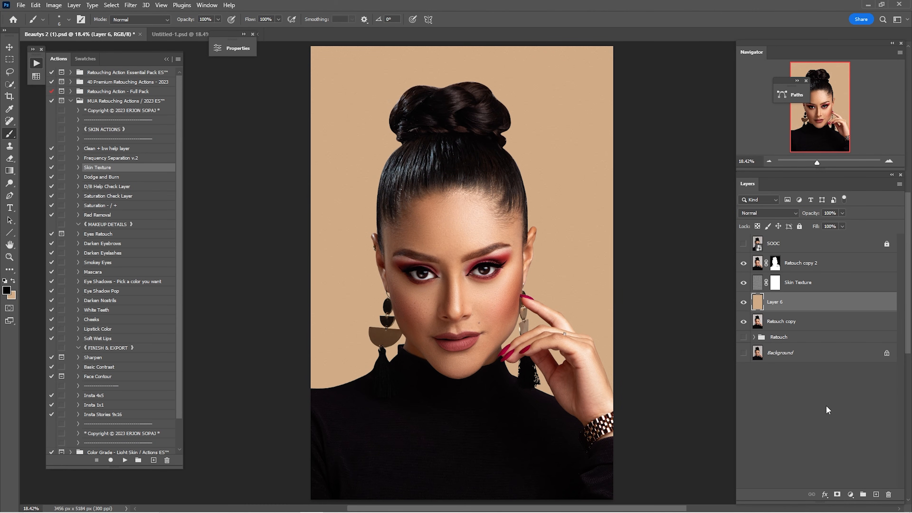
Add a Hue/Saturation adjustment layer above Layer 6 and set its hue to +3.
{"action": "left_click", "coordinate": [850, 495]}
{"action": "left_click", "coordinate": [883, 406]}
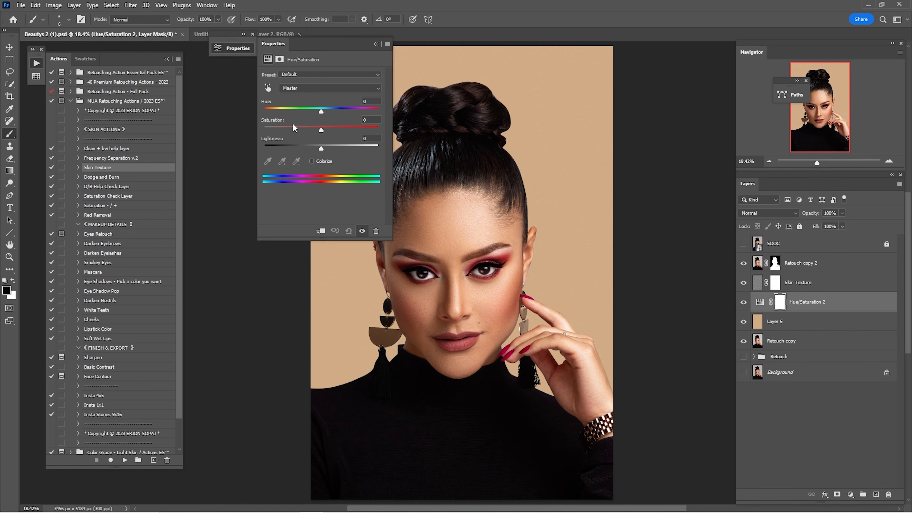
{"action": "left_click_drag", "start_coordinate": [344, 50], "coordinate": [267, 42]}
{"action": "mouse_move", "coordinate": [244, 103]}
{"action": "left_mouse_down"}
{"action": "mouse_move", "coordinate": [197, 101]}
{"action": "mouse_move", "coordinate": [289, 103]}
{"action": "mouse_move", "coordinate": [246, 103]}
{"action": "left_mouse_up"}
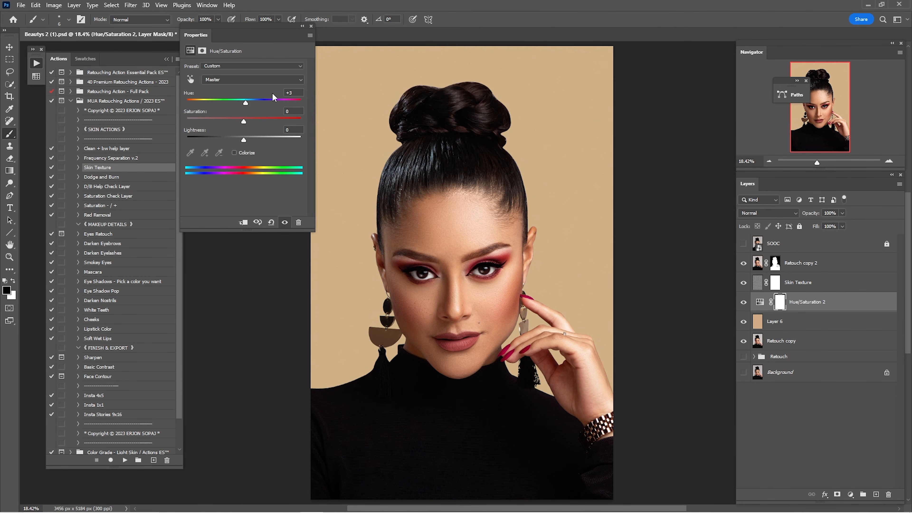
Delete the Hue/Saturation 2 adjustment layer above Layer 6.
{"action": "left_click", "coordinate": [303, 27]}
{"action": "key", "text": "Delete"}
{"action": "key", "text": "Delete"}
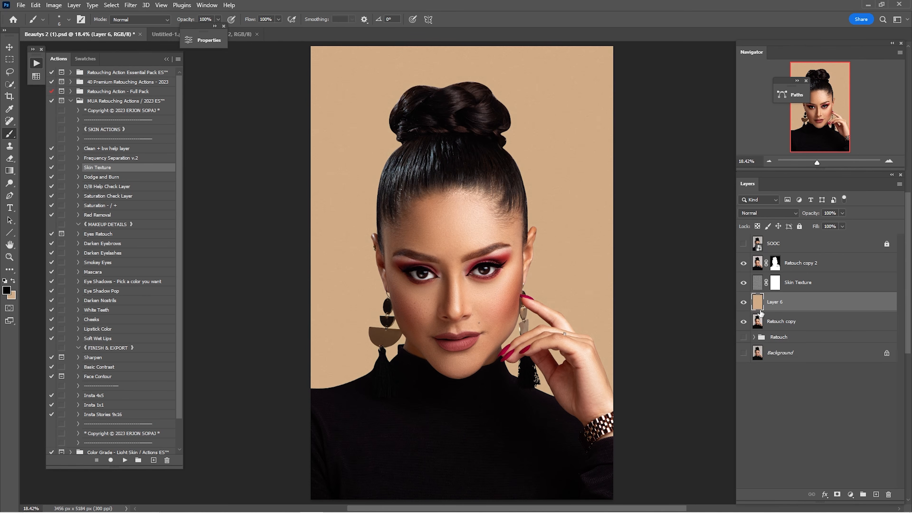
Group the layers from Retouch copy up to Retouch copy 2 under the name "Retouch + color backdrop change".
{"action": "left_click", "coordinate": [809, 269]}
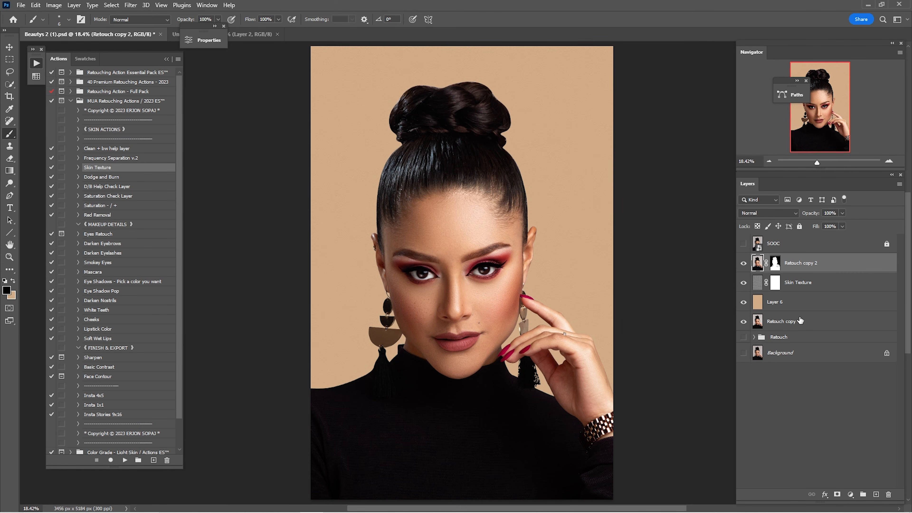
{"action": "left_click", "coordinate": [797, 322]}
{"action": "left_click", "coordinate": [801, 269], "text": "shift"}
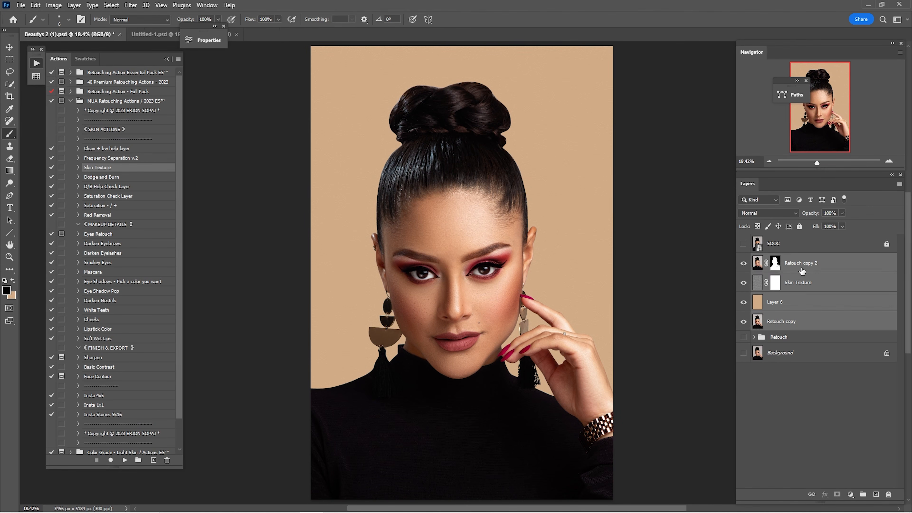
{"action": "right_click", "coordinate": [801, 270]}
{"action": "left_click", "coordinate": [722, 165]}
{"action": "type", "text": "Retouch"}
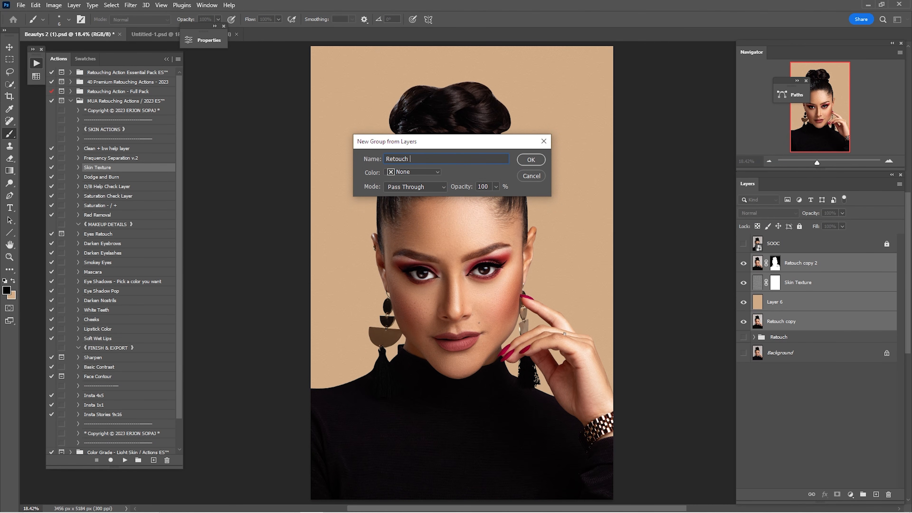
{"action": "type", "text": " ="}
{"action": "key", "text": "BackSpace"}
{"action": "key", "text": "BackSpace"}
{"action": "key", "text": "Return"}
Duplicate the Retouch + color backdrop change group, merge the copy into one layer, and hide the original group.
{"action": "mouse_move", "coordinate": [835, 260]}
{"action": "left_mouse_down"}
{"action": "mouse_move", "coordinate": [859, 467]}
{"action": "mouse_move", "coordinate": [876, 494]}
{"action": "left_mouse_up"}
{"action": "right_click", "coordinate": [799, 276]}
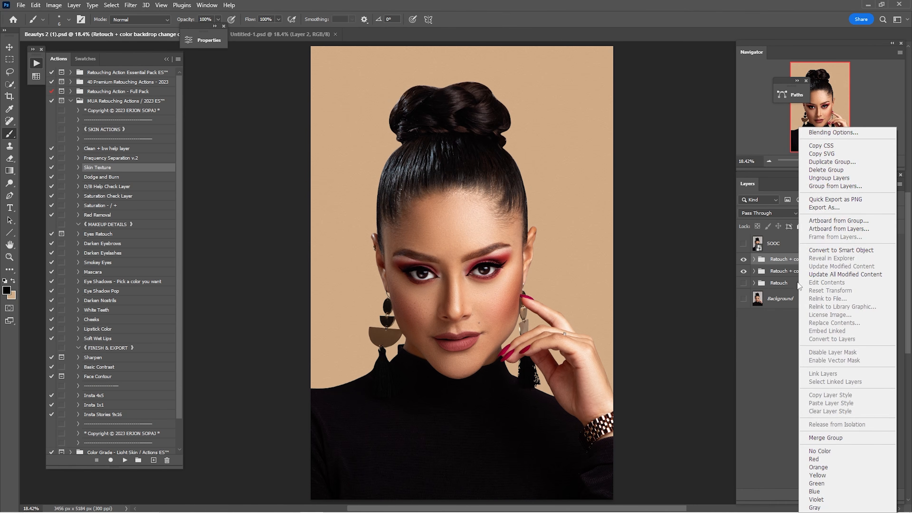
{"action": "left_click", "coordinate": [835, 435]}
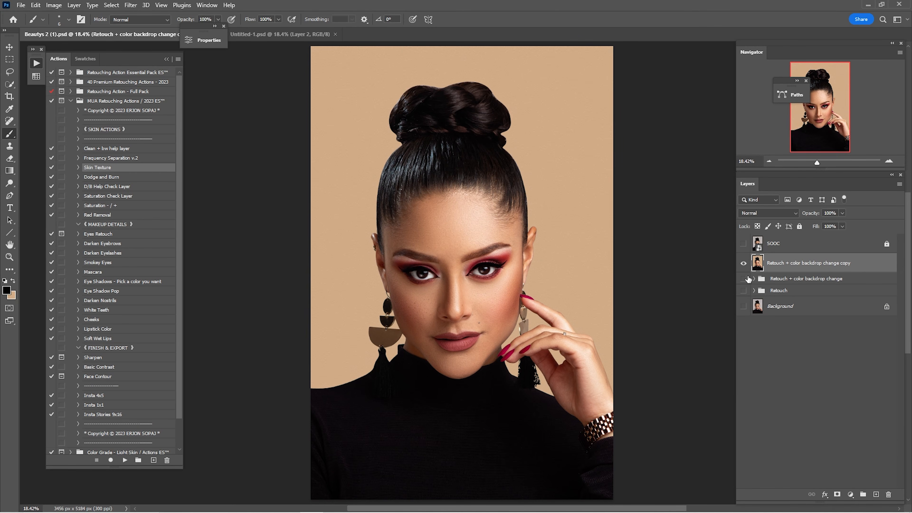
Copy the merged portrait into a new 3456 x 5184 px document at 300 ppi and flatten it.
{"action": "key", "text": "ctrl+a"}
{"action": "left_click", "coordinate": [20, 5]}
{"action": "left_click", "coordinate": [24, 15]}
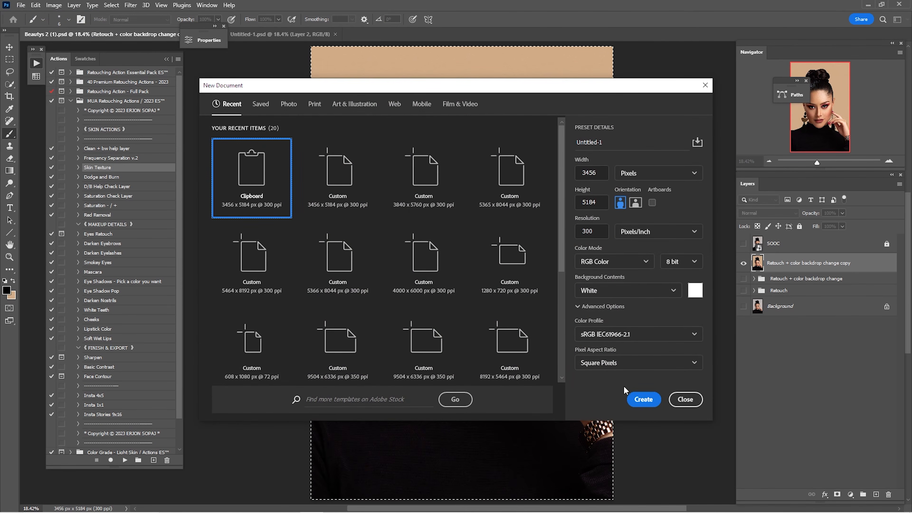
{"action": "left_click", "coordinate": [641, 399]}
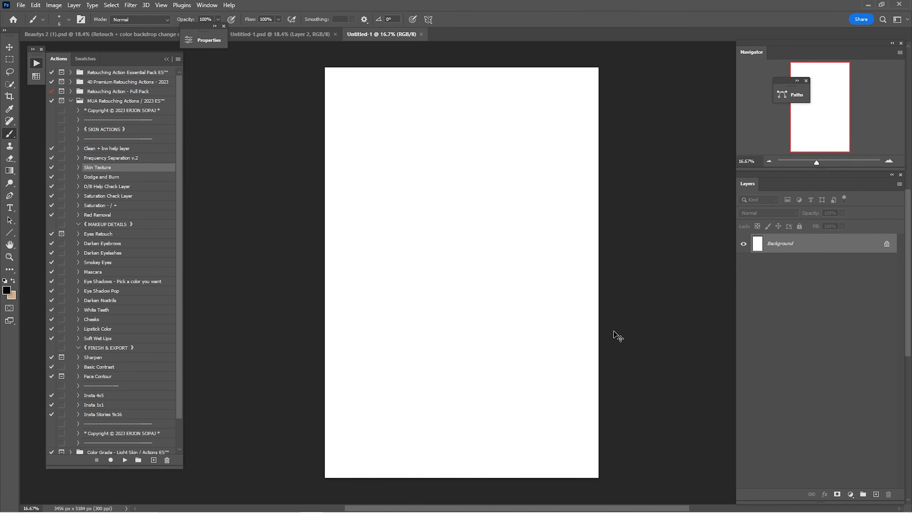
{"action": "key", "text": "ctrl+v"}
{"action": "left_click", "coordinate": [773, 266], "text": "shift"}
{"action": "right_click", "coordinate": [787, 251]}
{"action": "left_click", "coordinate": [724, 394]}
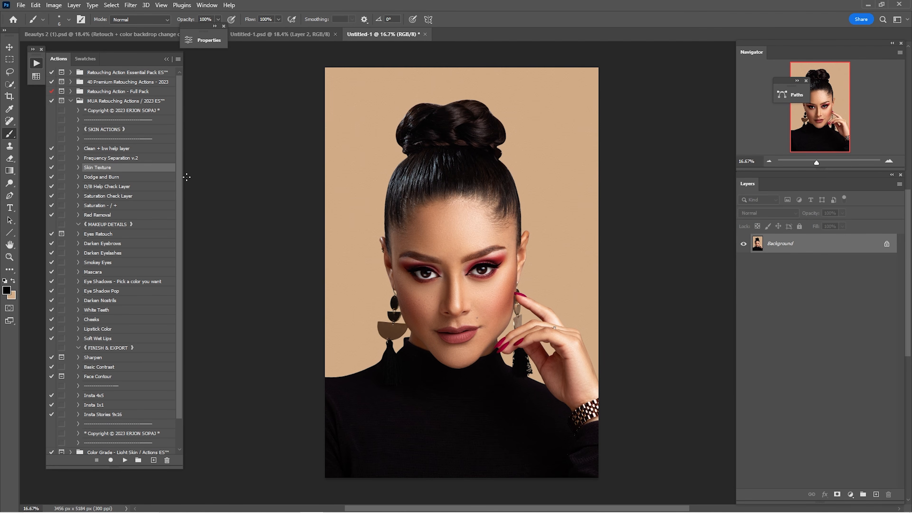
Run the A11 action from the Color Grade - Light Skin set on the flattened portrait.
{"action": "left_click", "coordinate": [71, 101]}
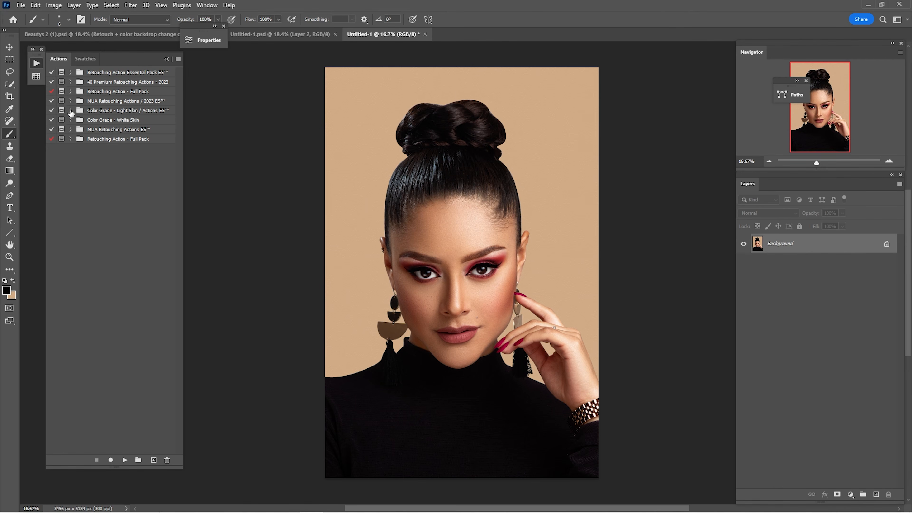
{"action": "left_click", "coordinate": [71, 111]}
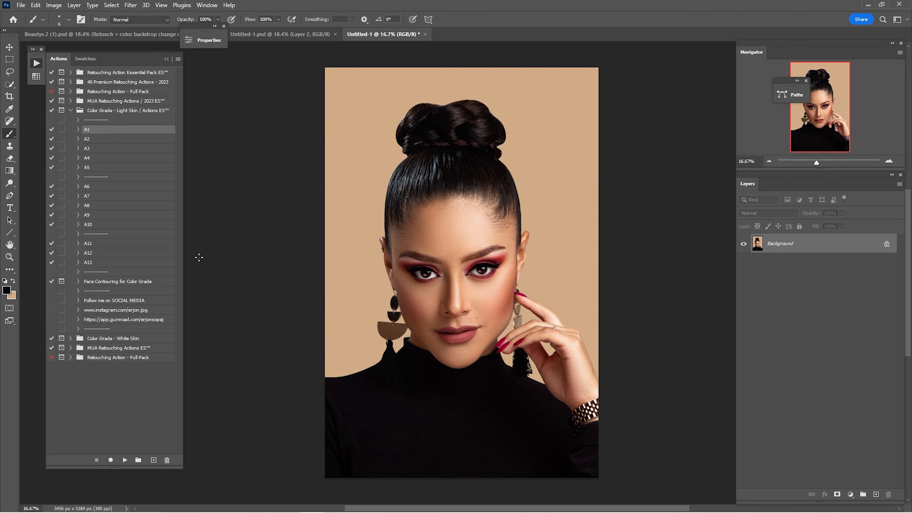
{"action": "left_click", "coordinate": [126, 460]}
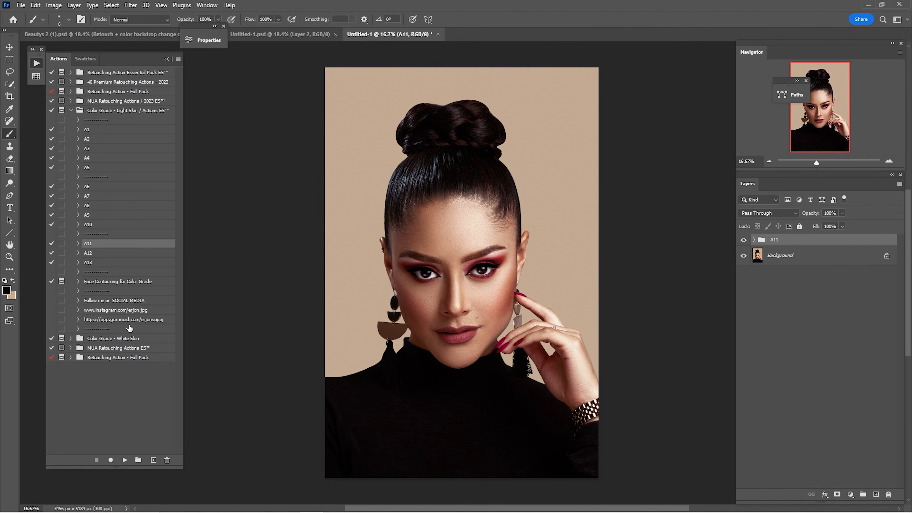
{"action": "left_click", "coordinate": [93, 244]}
{"action": "left_click", "coordinate": [125, 460]}
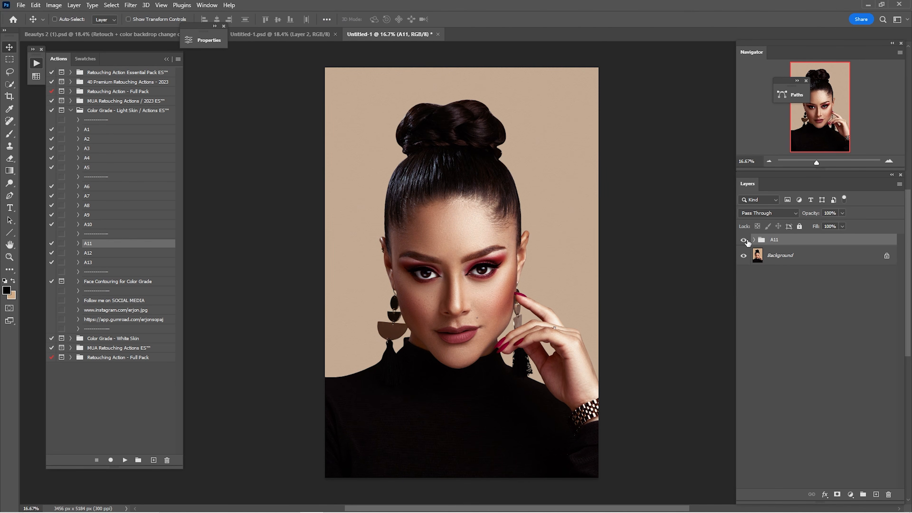
Bring the A11 color grade group into Beautys 2 (1).psd above the merged layer and compare it on and off.
{"action": "left_click", "coordinate": [744, 240]}
{"action": "left_click_drag", "start_coordinate": [142, 32], "coordinate": [399, 158]}
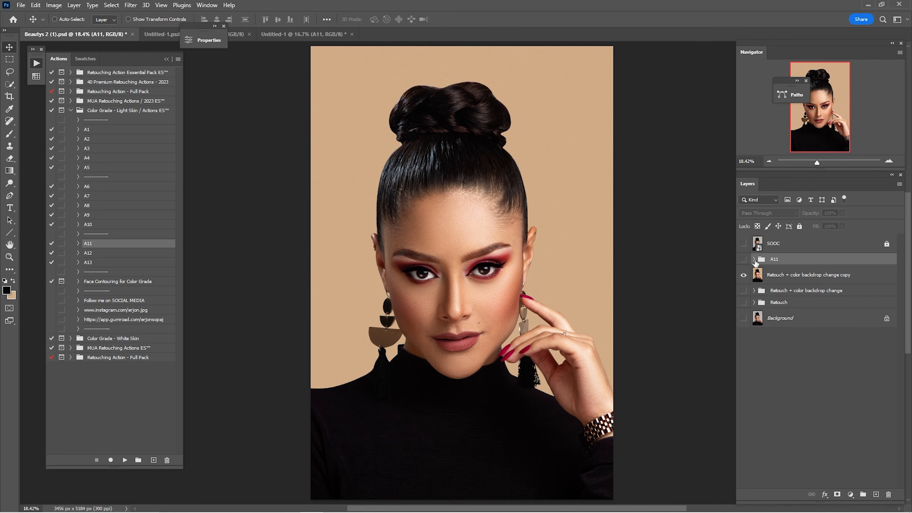
{"action": "left_click", "coordinate": [743, 259]}
{"action": "left_click", "coordinate": [744, 259]}
{"action": "left_click", "coordinate": [744, 260]}
{"action": "left_click", "coordinate": [744, 259]}
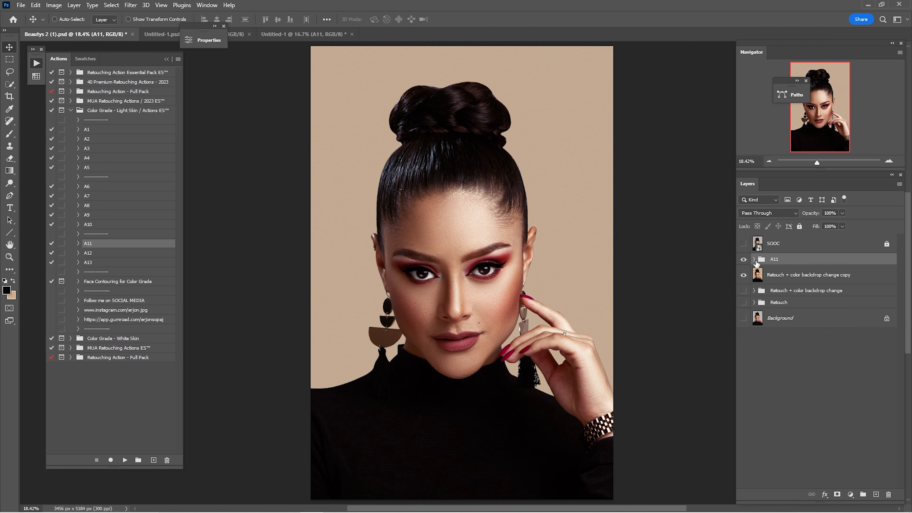
Review the A11 group's adjustments by hiding them all and showing them one by one from Black & White 1 to Selective Color 2.
{"action": "left_click", "coordinate": [755, 259]}
{"action": "left_click", "coordinate": [744, 393]}
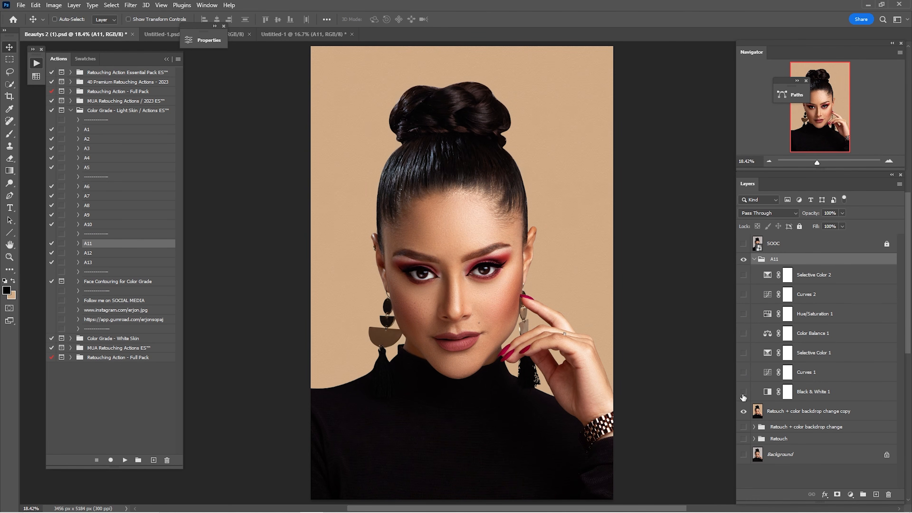
{"action": "left_click", "coordinate": [743, 392]}
{"action": "left_click", "coordinate": [792, 397]}
{"action": "left_click", "coordinate": [744, 373]}
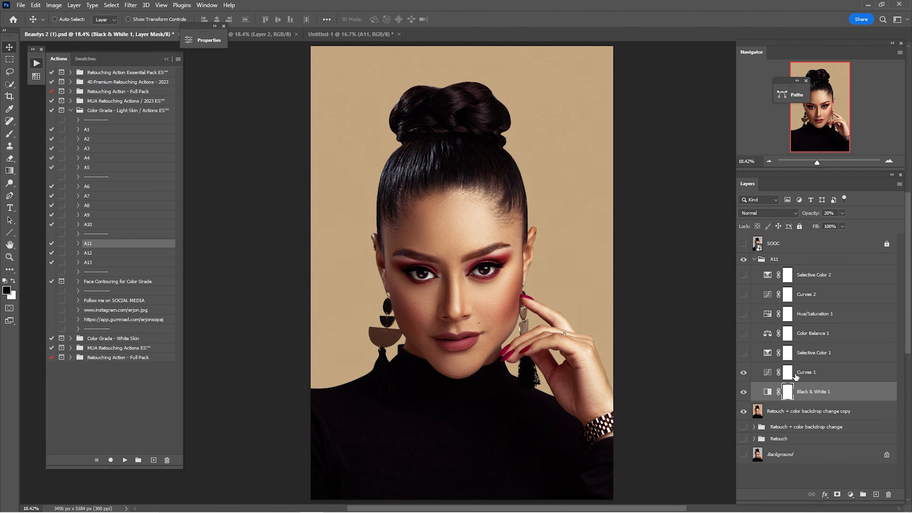
{"action": "left_click", "coordinate": [752, 372]}
{"action": "left_click", "coordinate": [743, 353]}
{"action": "left_click", "coordinate": [754, 352]}
{"action": "left_click", "coordinate": [744, 333]}
{"action": "left_click", "coordinate": [754, 334]}
{"action": "left_click", "coordinate": [744, 314]}
{"action": "left_click", "coordinate": [786, 318]}
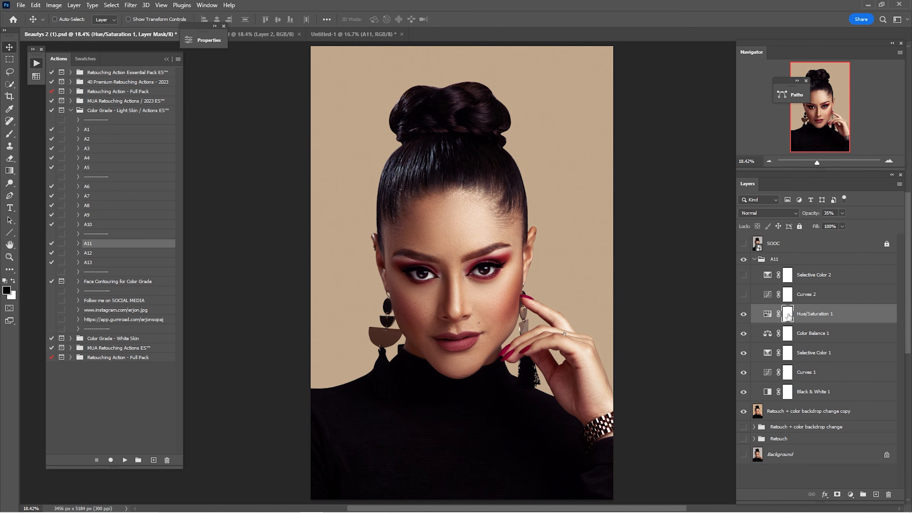
{"action": "left_click", "coordinate": [743, 295]}
{"action": "left_click", "coordinate": [790, 298]}
{"action": "left_click", "coordinate": [744, 275]}
{"action": "left_click", "coordinate": [788, 279]}
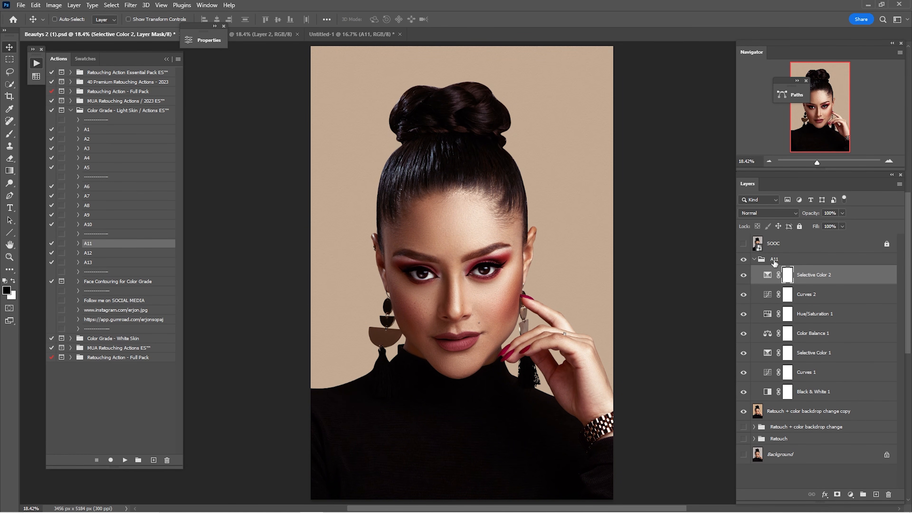
{"action": "left_click", "coordinate": [754, 259]}
Compare the portrait with the whole A11 color grade on and off, leaving it visible.
{"action": "left_click", "coordinate": [743, 259]}
{"action": "left_click", "coordinate": [743, 259]}
{"action": "left_click", "coordinate": [743, 260]}
{"action": "left_click", "coordinate": [743, 259]}
{"action": "left_click", "coordinate": [744, 261]}
{"action": "left_click", "coordinate": [743, 260]}
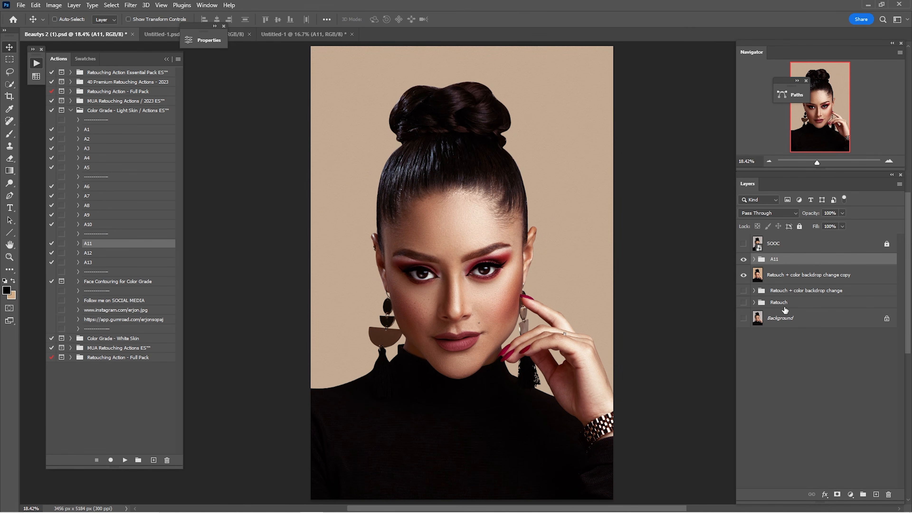
Add a layer mask to the A11 group and fill it with black outside the subject, using Retouch copy 2's mask as the selection.
{"action": "left_click", "coordinate": [837, 494]}
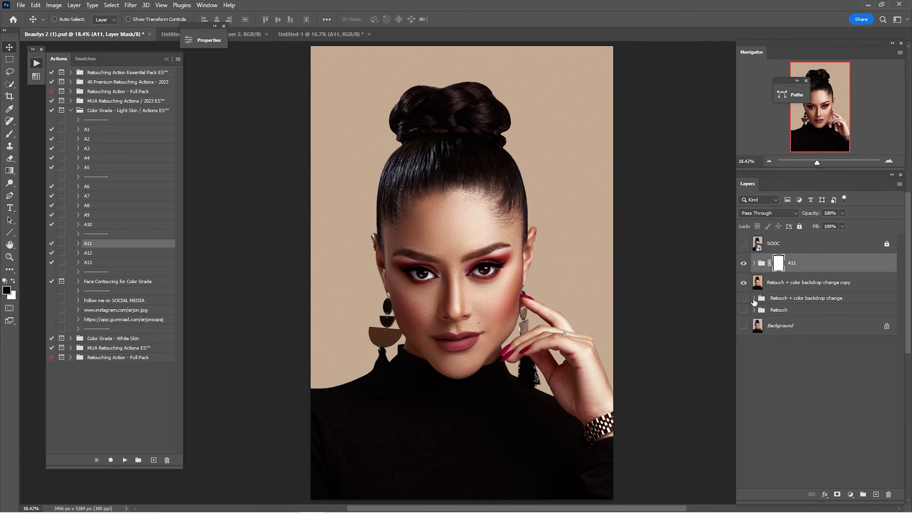
{"action": "left_click", "coordinate": [754, 298]}
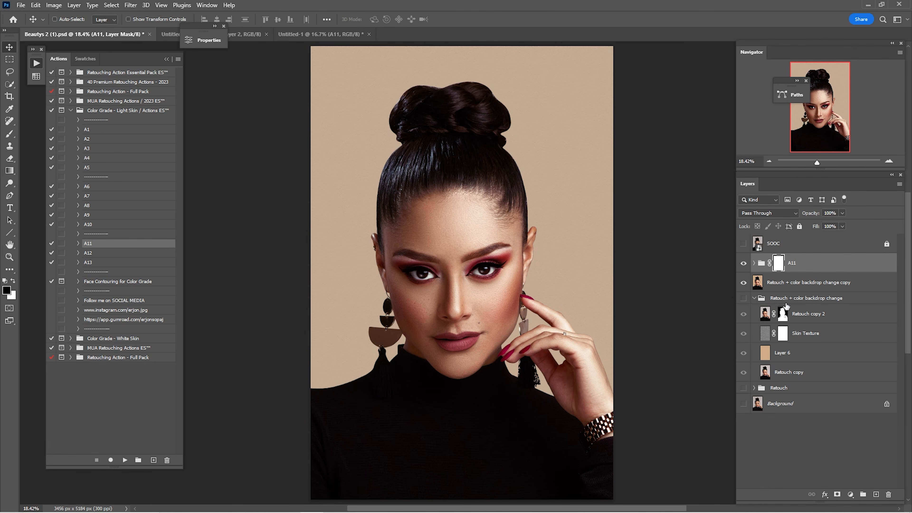
{"action": "left_click", "coordinate": [784, 316], "text": "ctrl"}
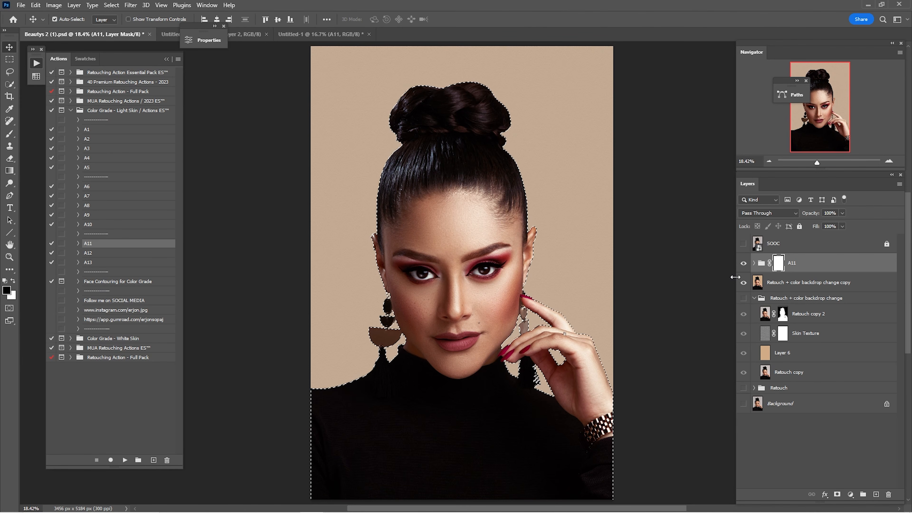
{"action": "key", "text": "ctrl+shift+i"}
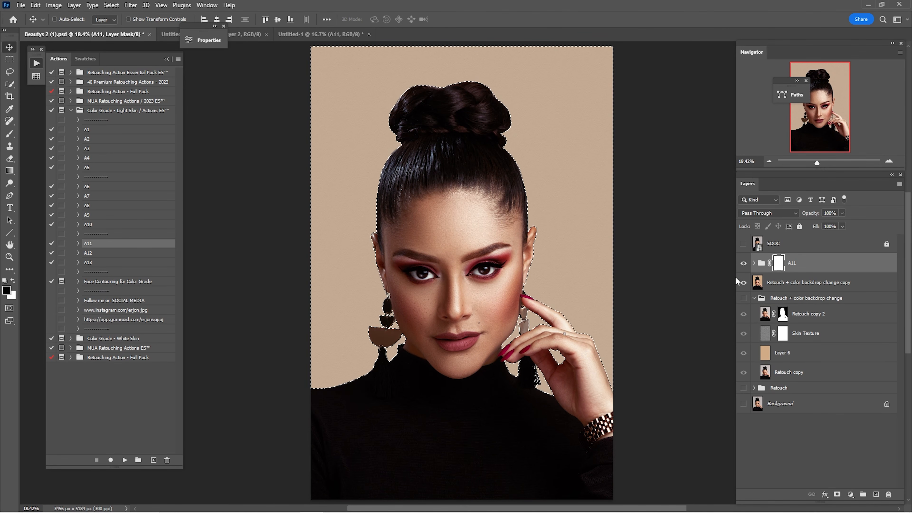
{"action": "key", "text": "x"}
{"action": "key", "text": "ctrl+BackSpace"}
{"action": "key", "text": "ctrl+d"}
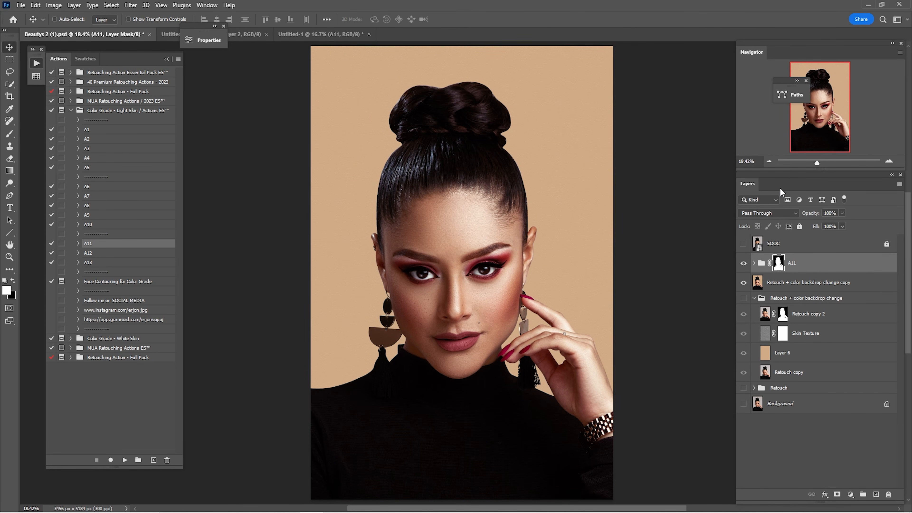
{"action": "left_click", "coordinate": [754, 298]}
Compare the masked A11 color grade on and off over the tan background.
{"action": "left_click", "coordinate": [743, 264]}
{"action": "left_click", "coordinate": [743, 264]}
{"action": "left_click", "coordinate": [742, 265]}
{"action": "left_click", "coordinate": [743, 265]}
{"action": "left_click", "coordinate": [743, 265]}
{"action": "left_click", "coordinate": [742, 264]}
{"action": "left_click", "coordinate": [743, 265]}
{"action": "left_click", "coordinate": [743, 264]}
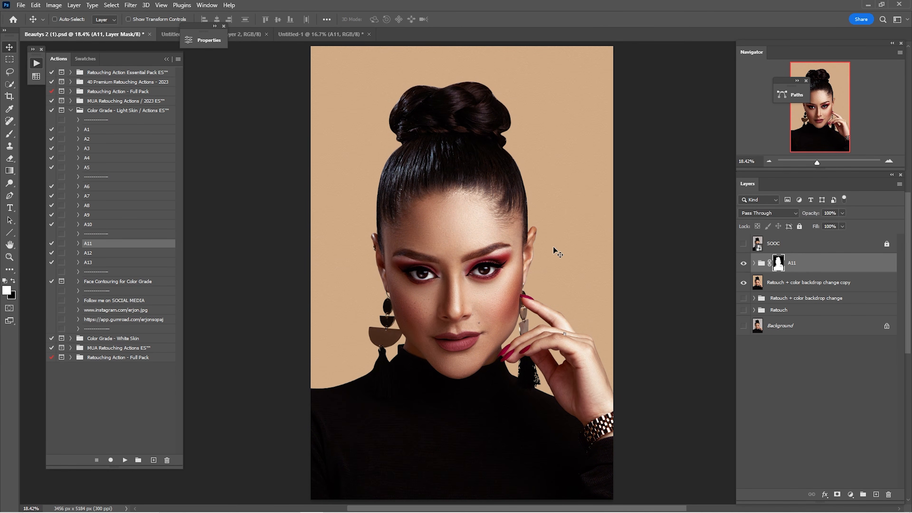
Inspect the subject's edges up close around the fingers, earring, cheek, ear and hairline.
{"action": "left_click_drag", "start_coordinate": [553, 248], "coordinate": [468, 321]}
{"action": "left_click_drag", "start_coordinate": [562, 382], "coordinate": [587, 133]}
{"action": "left_click_drag", "start_coordinate": [537, 342], "coordinate": [628, 227]}
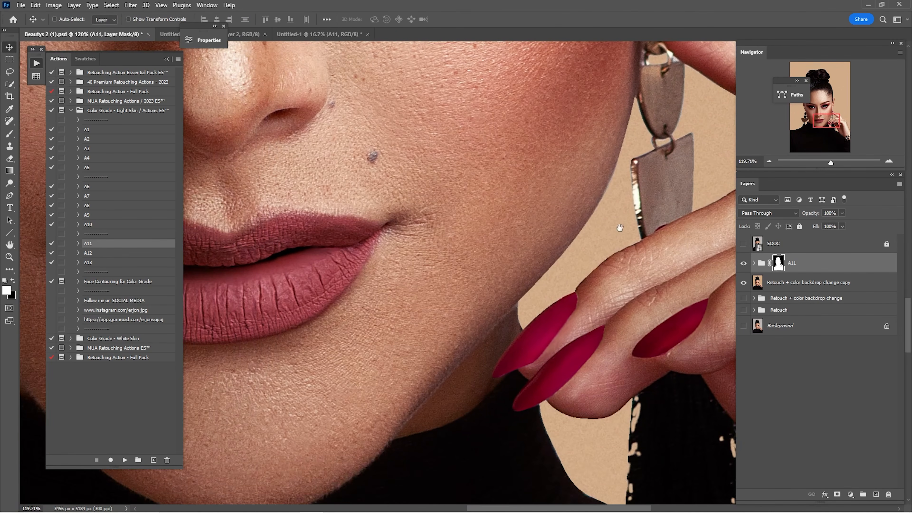
{"action": "left_click_drag", "start_coordinate": [484, 185], "coordinate": [574, 259]}
{"action": "left_click_drag", "start_coordinate": [609, 230], "coordinate": [535, 397]}
{"action": "left_click_drag", "start_coordinate": [632, 119], "coordinate": [570, 404]}
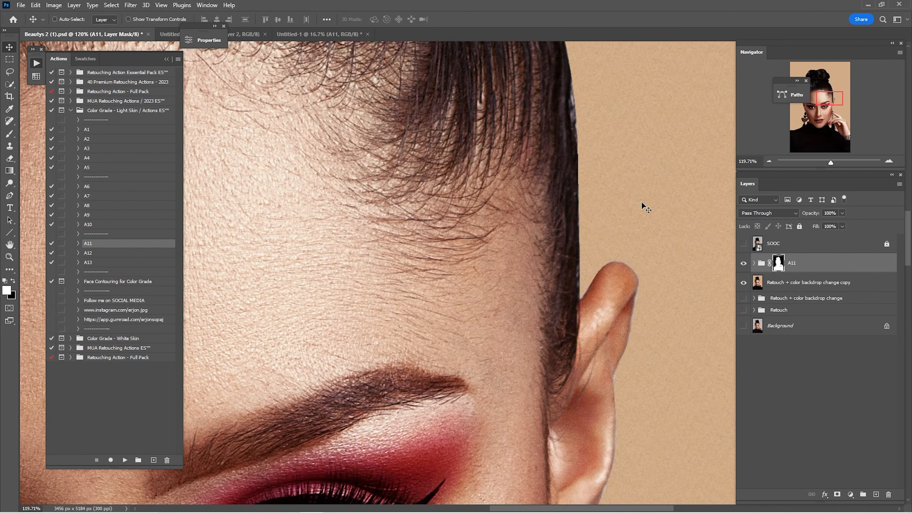
{"action": "key", "text": "ctrl+0"}
Compare the color-graded full portrait with the original SOOC layer.
{"action": "left_click", "coordinate": [743, 244]}
{"action": "left_click", "coordinate": [743, 244]}
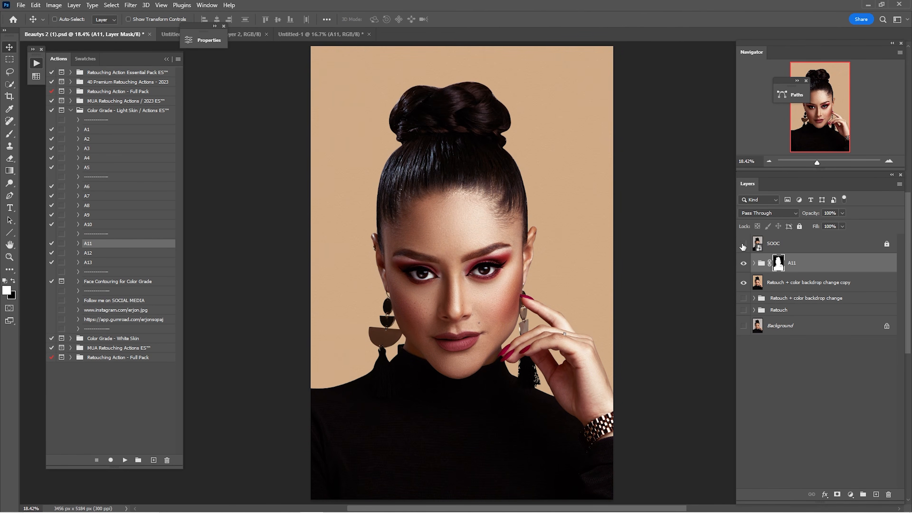
{"action": "left_click", "coordinate": [743, 244]}
{"action": "left_click", "coordinate": [742, 244]}
{"action": "left_click", "coordinate": [743, 244]}
{"action": "left_click", "coordinate": [743, 245]}
Review the editing stages by showing Background, Retouch, the color backdrop change, its merged copy, and the A11 grade in order.
{"action": "left_click_drag", "start_coordinate": [744, 264], "coordinate": [743, 284]}
{"action": "left_click_drag", "start_coordinate": [743, 326], "coordinate": [743, 311]}
{"action": "left_click", "coordinate": [772, 310]}
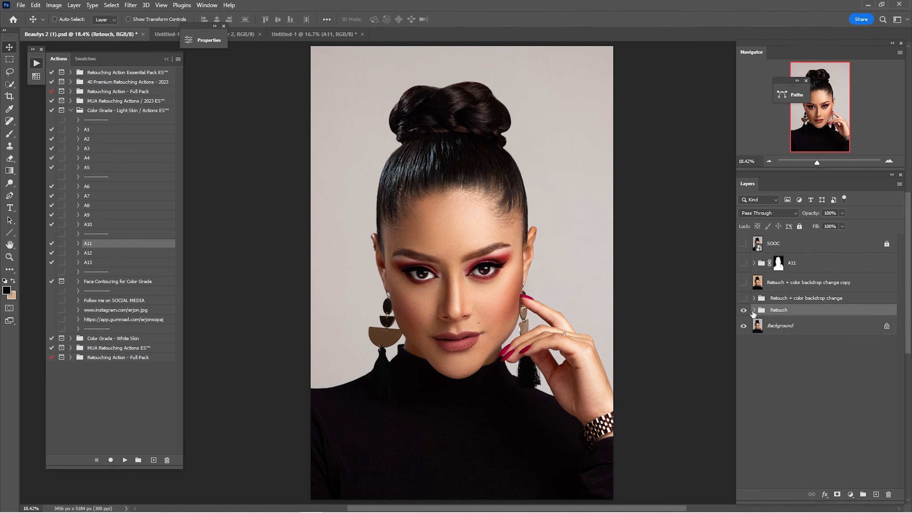
{"action": "left_click", "coordinate": [743, 298]}
{"action": "left_click", "coordinate": [769, 302]}
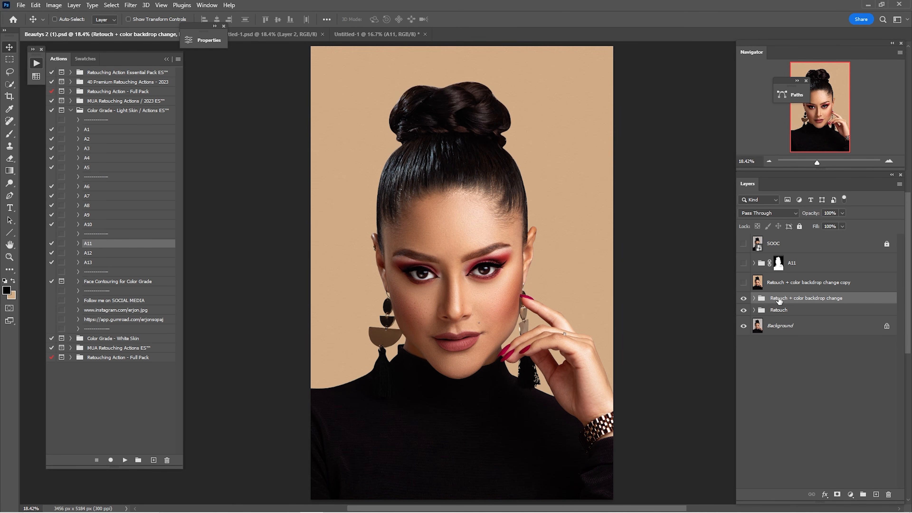
{"action": "left_click", "coordinate": [744, 283]}
{"action": "left_click", "coordinate": [744, 264]}
{"action": "left_click", "coordinate": [791, 268]}
Examine the face up close and compare the final retouch with the SOOC layer.
{"action": "key", "text": "z"}
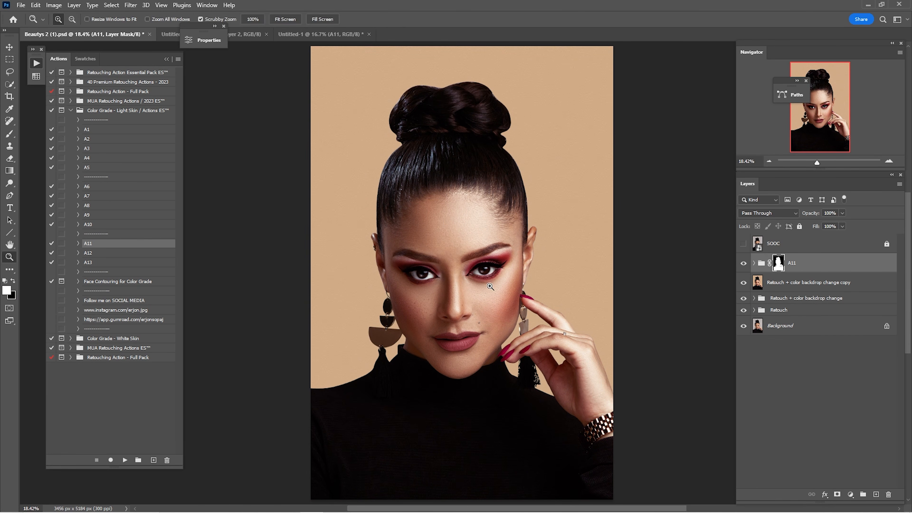
{"action": "key", "text": "v"}
{"action": "key", "text": "z"}
{"action": "left_click_drag", "start_coordinate": [454, 279], "coordinate": [496, 309]}
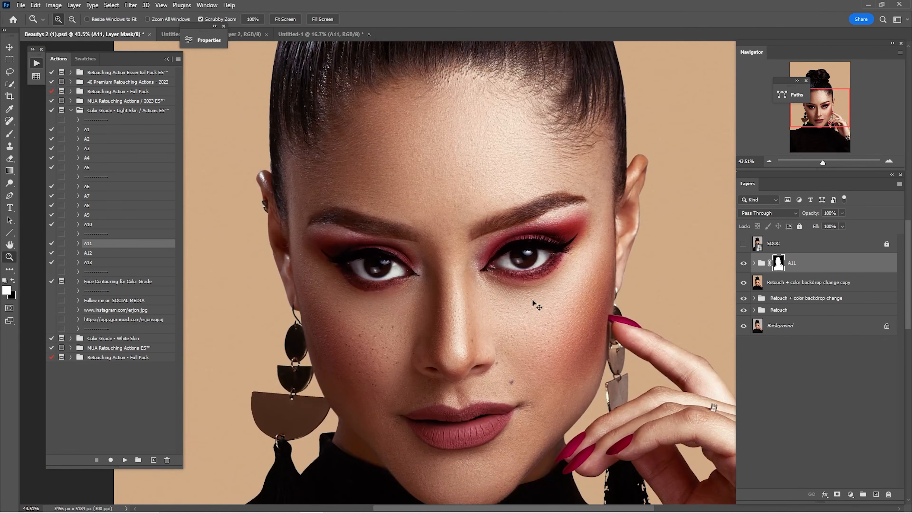
{"action": "key", "text": "v"}
{"action": "left_click", "coordinate": [743, 245]}
{"action": "left_click", "coordinate": [743, 244]}
{"action": "left_click", "coordinate": [743, 245]}
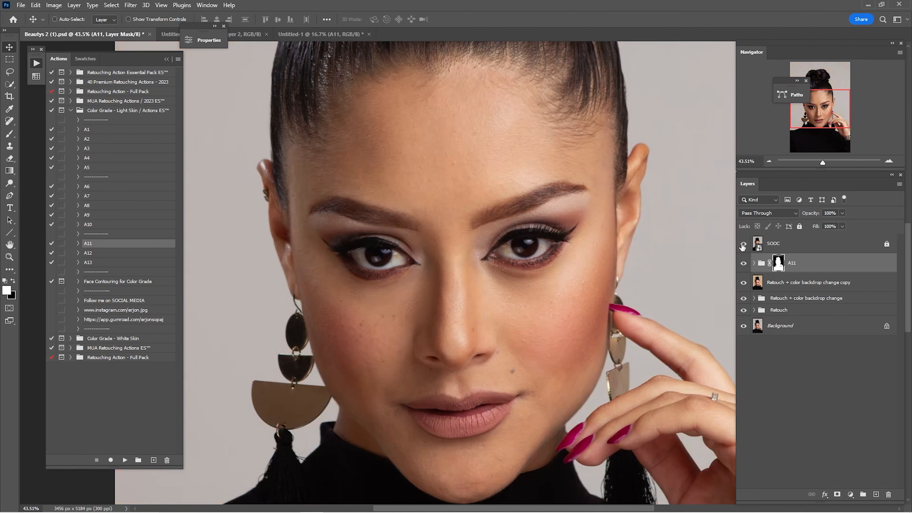
{"action": "left_click", "coordinate": [743, 245]}
{"action": "left_click", "coordinate": [743, 246]}
Show the whole portrait and compare it once more with the SOOC layer, leaving SOOC hidden.
{"action": "key", "text": "ctrl+0"}
{"action": "left_click", "coordinate": [743, 246]}
{"action": "left_click", "coordinate": [743, 246]}
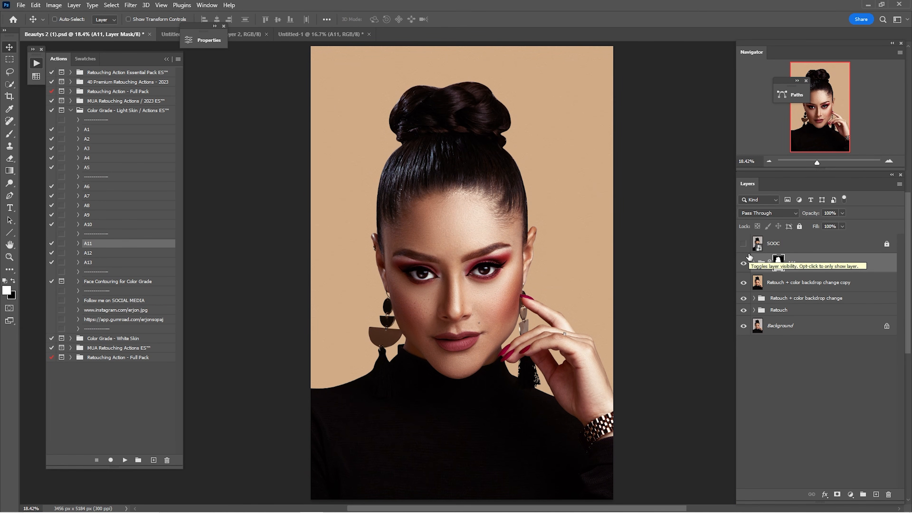